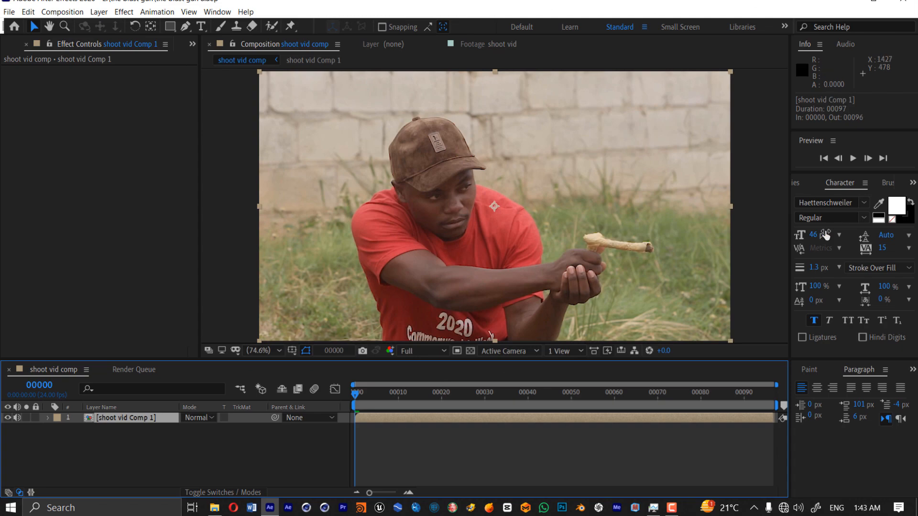
# - Find the Mocha AE effect, apply it to the shoot vid Comp 1 layer and open the clip in Mocha
pyautogui.click(795, 190)
pyautogui.click(797, 186)
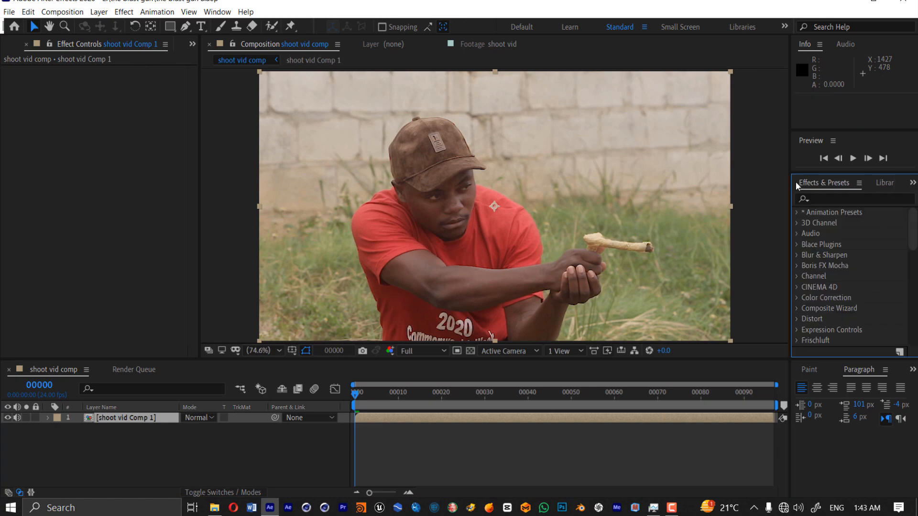
pyautogui.click(832, 198)
pyautogui.write('moch')
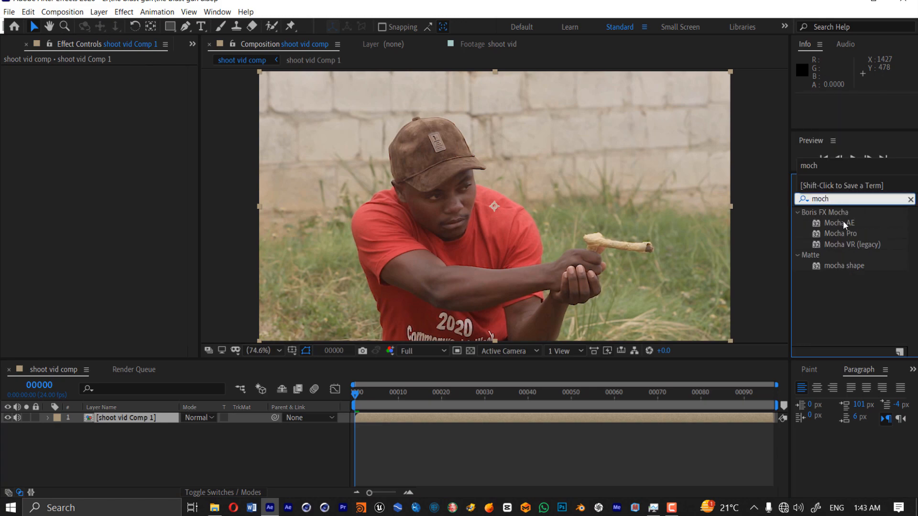
pyautogui.doubleClick(840, 222)
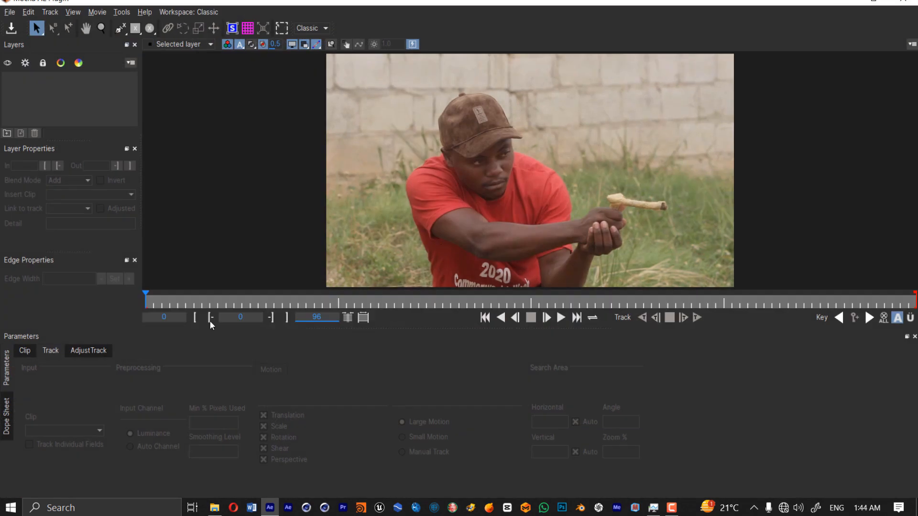
# - At frame 17, start an X-spline around the rear end of the stick gun down to the top of the fist
pyautogui.moveTo(145, 300); pyautogui.dragTo(283, 317)
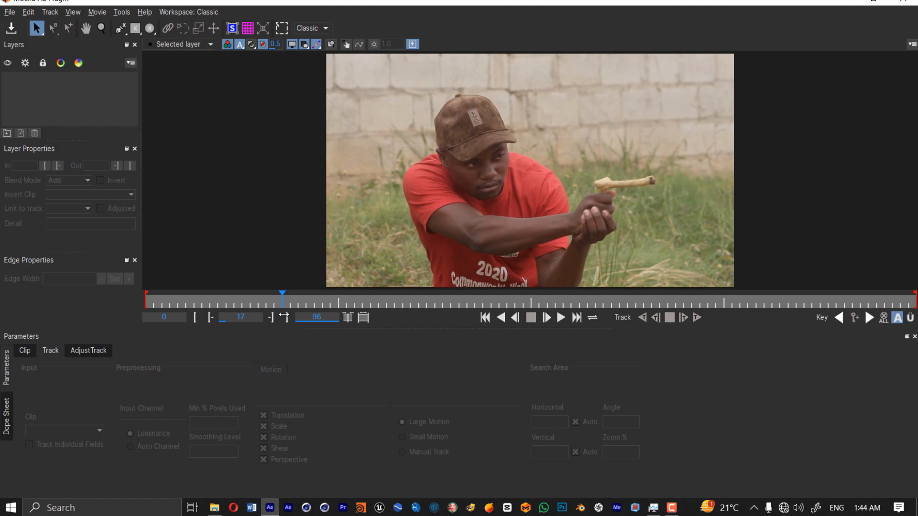
pyautogui.click(123, 29)
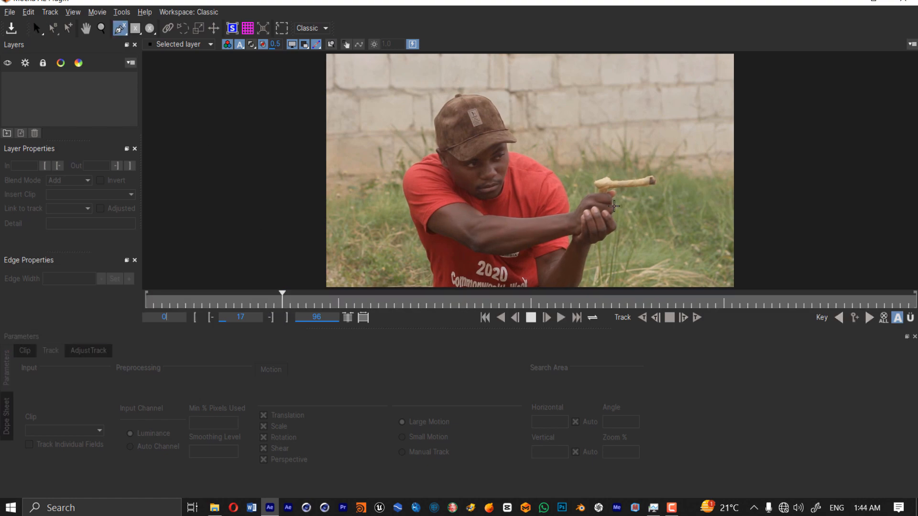
pyautogui.click(704, 105)
pyautogui.press('z')
pyautogui.scroll(5, 616, 200)
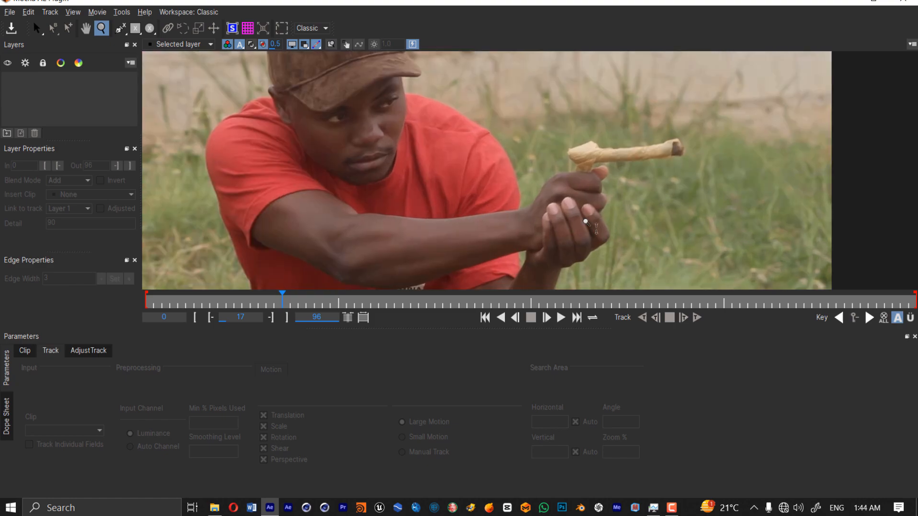
pyautogui.click(592, 166)
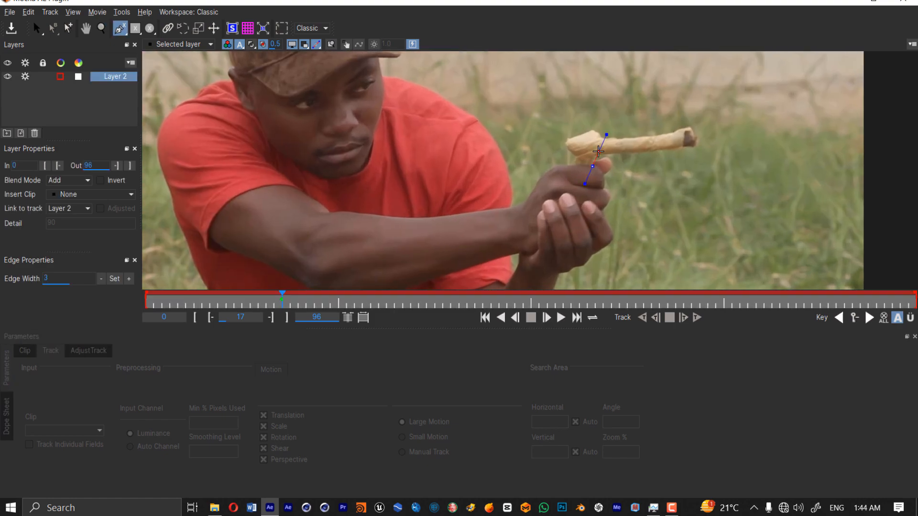
pyautogui.click(599, 151)
pyautogui.click(598, 137)
pyautogui.click(589, 132)
pyautogui.click(566, 142)
pyautogui.click(573, 157)
pyautogui.click(573, 164)
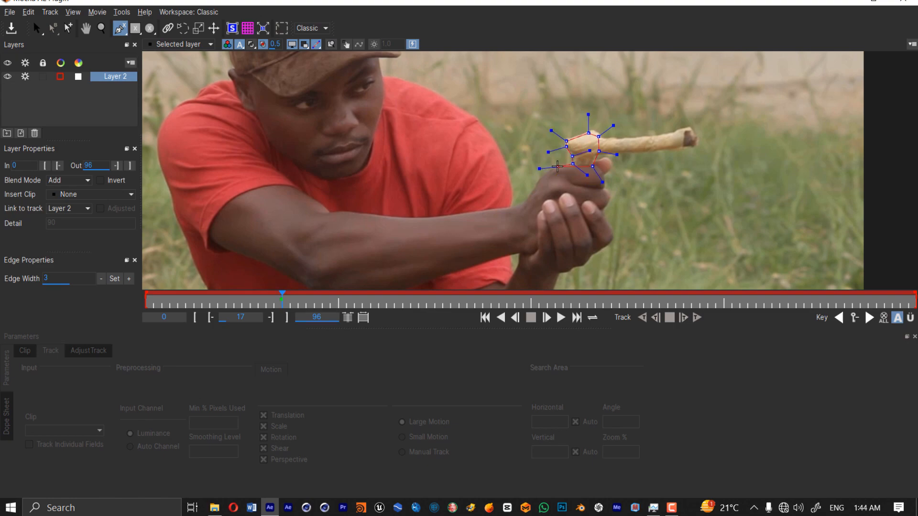
# - Continue the spline along the back of the hand and down the wrist to the forearm
pyautogui.click(553, 170)
pyautogui.click(537, 184)
pyautogui.click(523, 205)
pyautogui.click(518, 223)
pyautogui.click(518, 242)
pyautogui.click(521, 262)
pyautogui.click(514, 288)
pyautogui.press('x')
pyautogui.moveTo(514, 288); pyautogui.dragTo(490, 244)
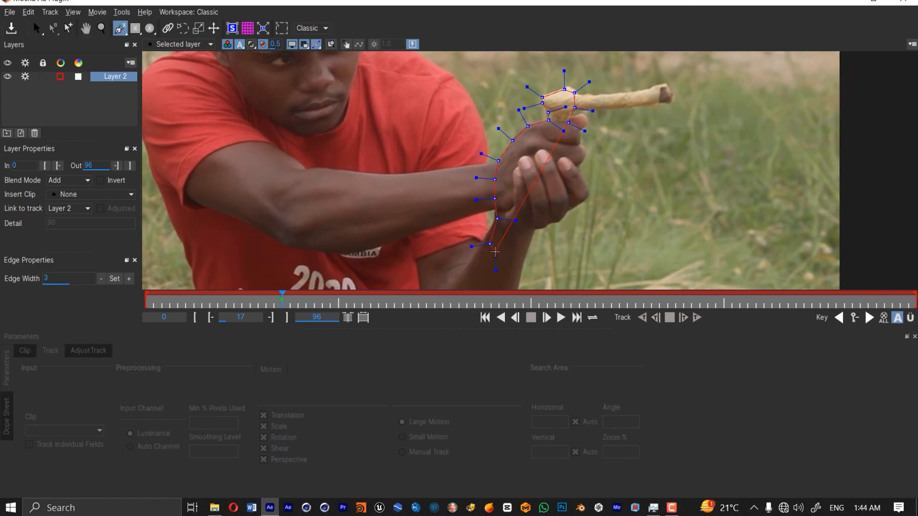
# - Carry the spline across the forearm and up around the fingers, and close the shape at the thumb
pyautogui.click(507, 254)
pyautogui.click(524, 248)
pyautogui.click(537, 226)
pyautogui.click(561, 216)
pyautogui.click(575, 205)
pyautogui.click(587, 195)
pyautogui.click(577, 174)
pyautogui.click(579, 161)
pyautogui.rightClick(573, 128)
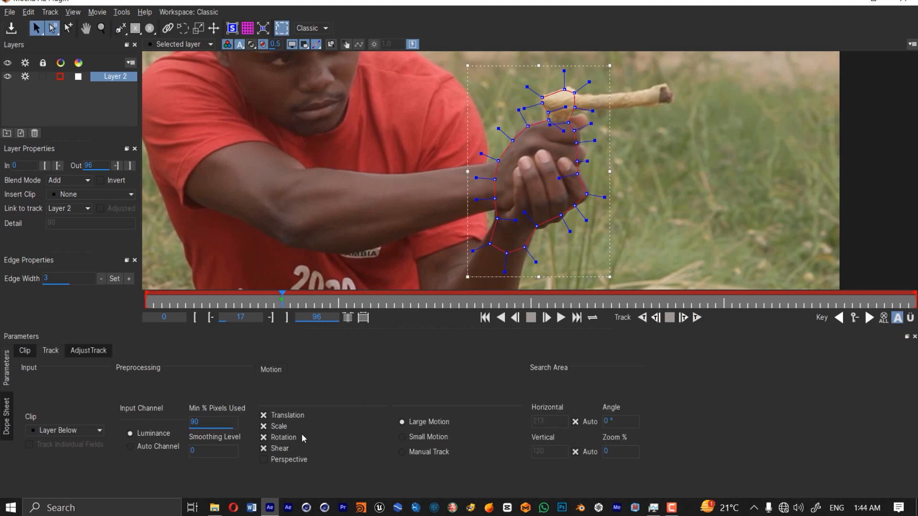
# - Enable Perspective motion and track the hand shape backward from frame 17 to frame 0
pyautogui.click(264, 460)
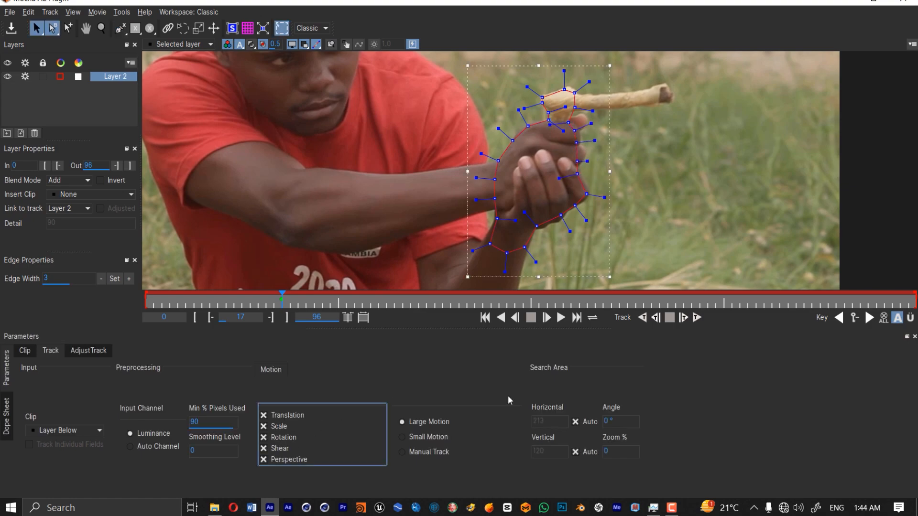
pyautogui.click(658, 319)
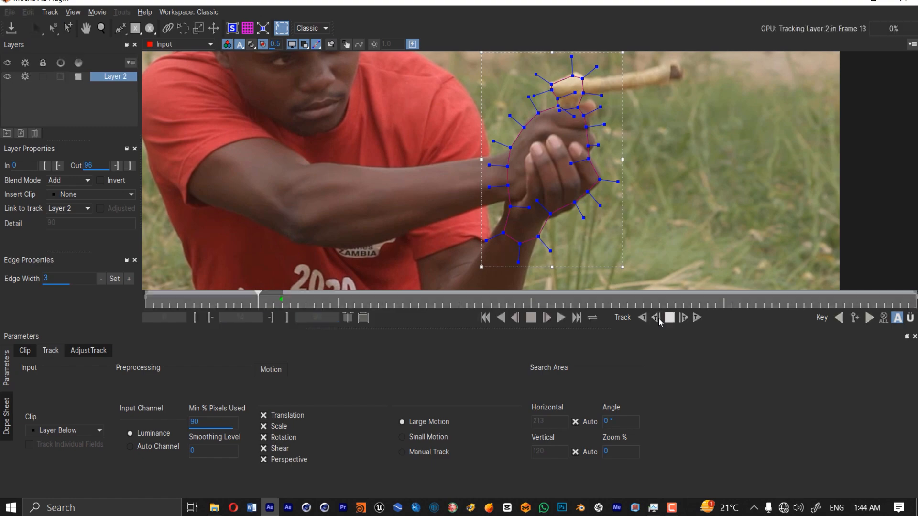
pyautogui.click(658, 319)
pyautogui.click(658, 319)
pyautogui.click(658, 319)
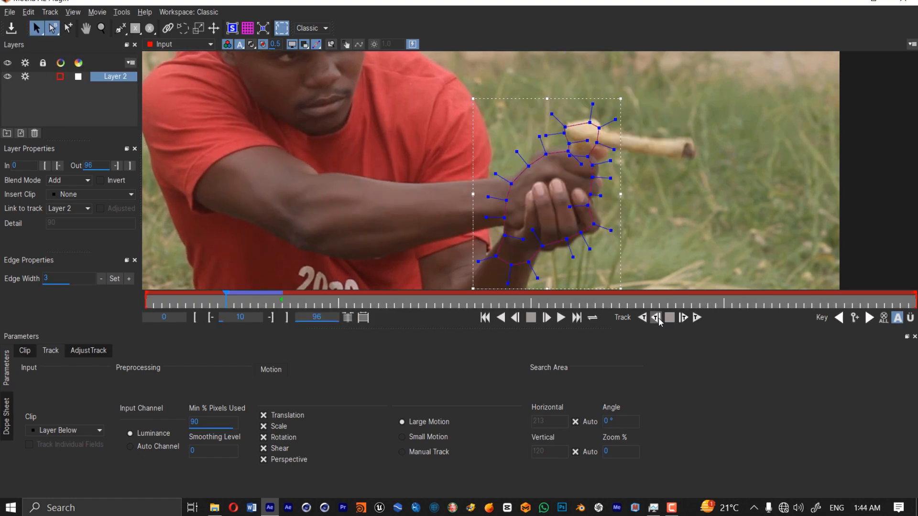
pyautogui.click(658, 319)
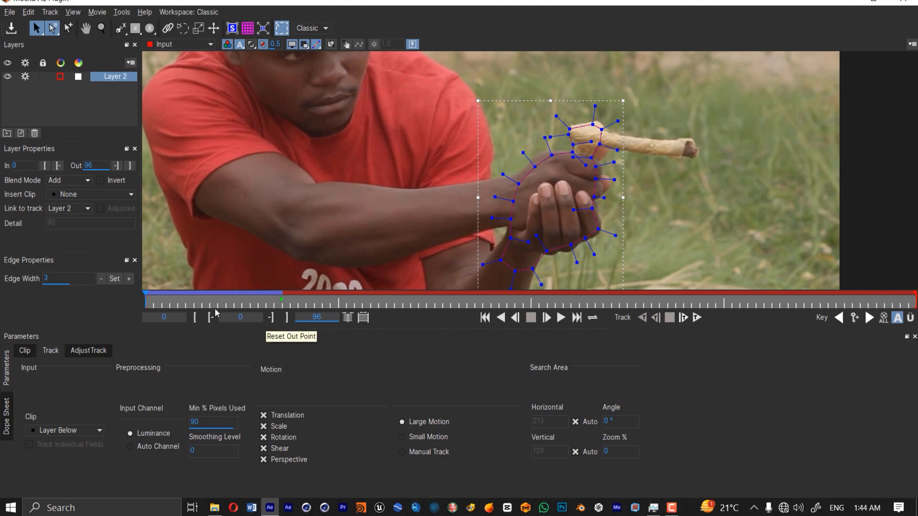
# - Return to frame 17 and track the hand shape forward frame by frame to frame 45
pyautogui.moveTo(145, 304); pyautogui.dragTo(283, 303)
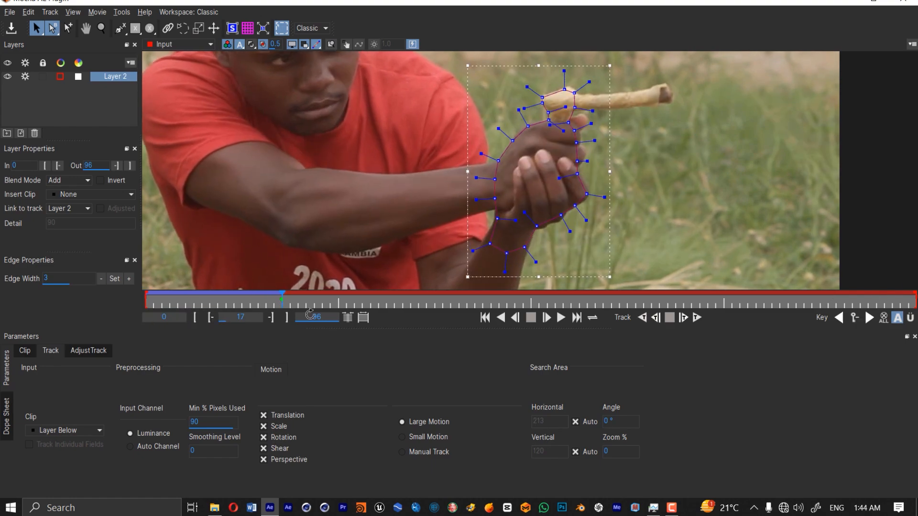
pyautogui.click(683, 317)
pyautogui.click(684, 318)
pyautogui.click(683, 317)
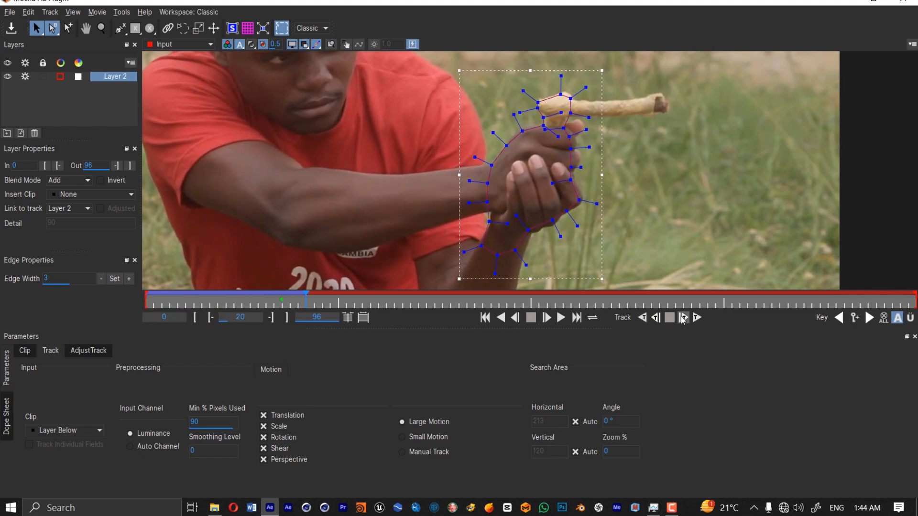
pyautogui.click(684, 318)
pyautogui.click(684, 317)
pyautogui.click(683, 317)
pyautogui.click(684, 317)
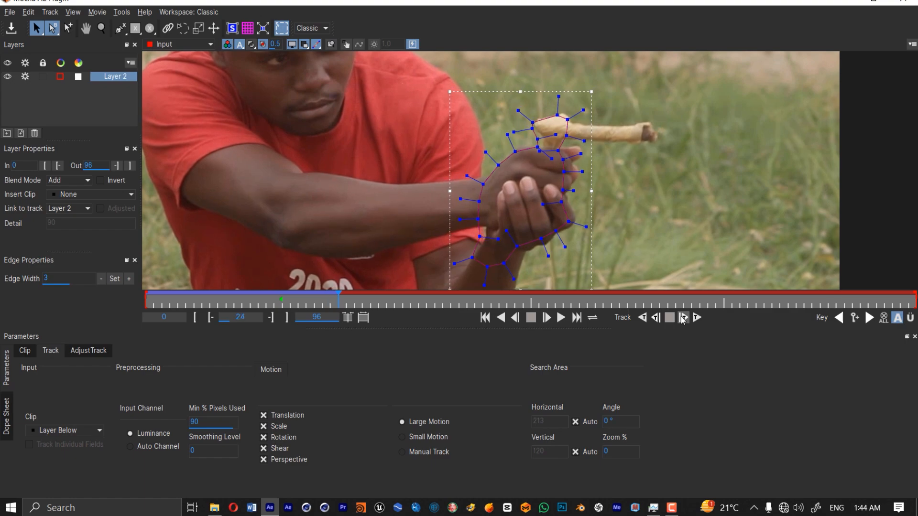
pyautogui.click(684, 318)
pyautogui.click(684, 317)
pyautogui.click(684, 318)
pyautogui.click(684, 317)
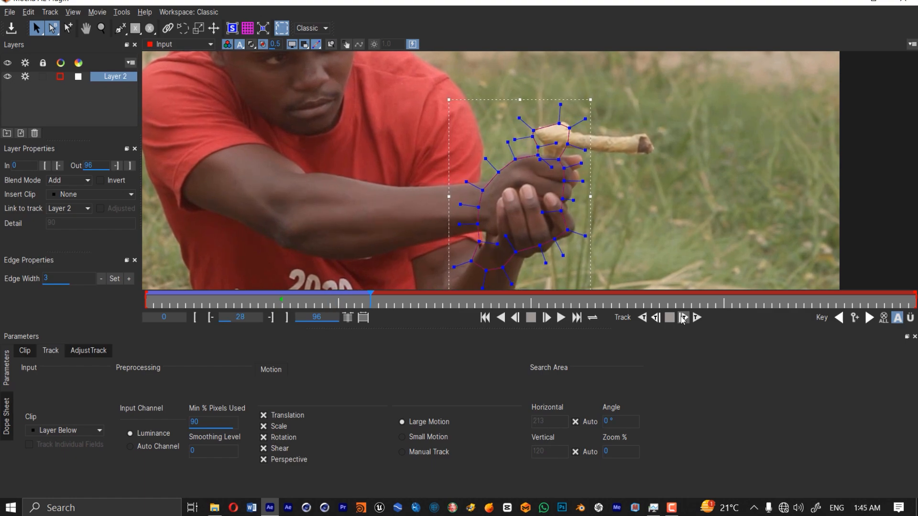
pyautogui.click(684, 317)
pyautogui.click(684, 317)
pyautogui.click(684, 317)
pyautogui.click(684, 317)
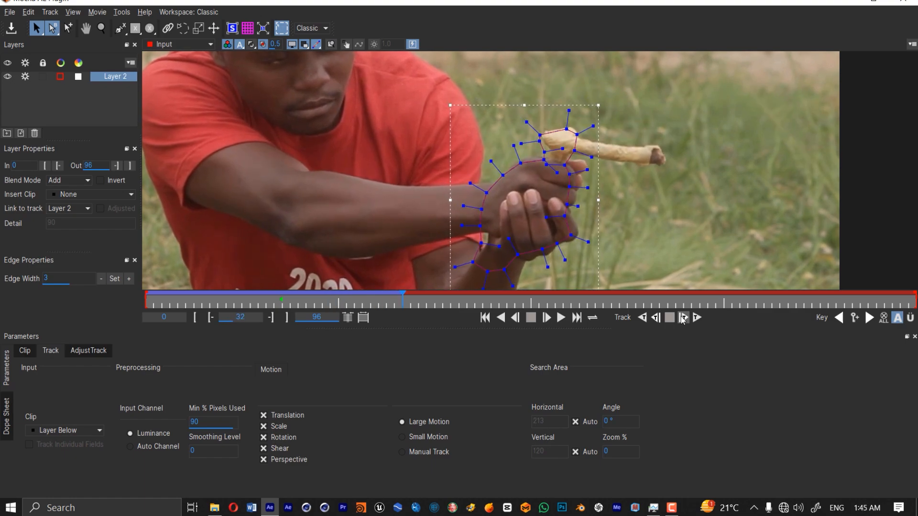
pyautogui.click(684, 317)
pyautogui.click(684, 318)
pyautogui.click(684, 317)
pyautogui.click(684, 317)
pyautogui.click(683, 317)
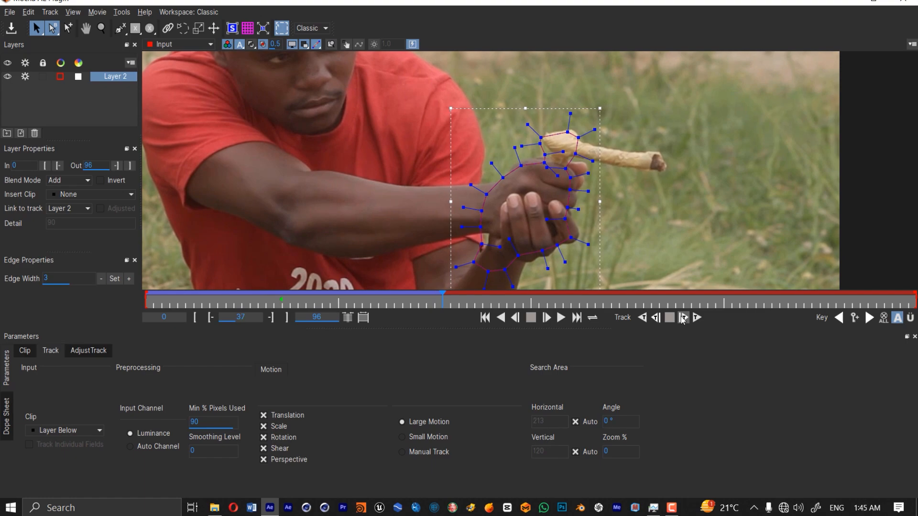
pyautogui.click(683, 318)
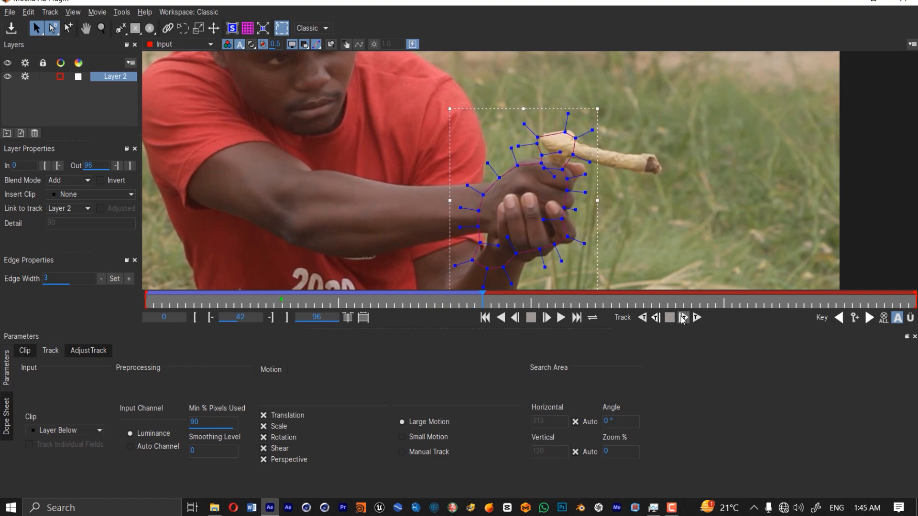
pyautogui.click(684, 317)
pyautogui.click(684, 318)
pyautogui.click(683, 318)
# - Try to track the hand shape beyond frame 45, and undo the tracking of those frames
pyautogui.click(683, 319)
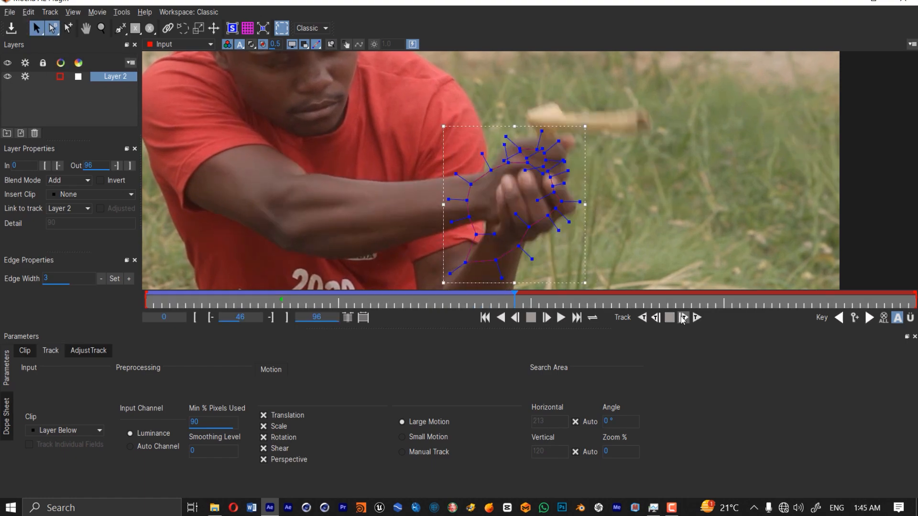
pyautogui.click(683, 320)
pyautogui.hotkey('ctrl', 'z')
pyautogui.hotkey('ctrl', 'z')
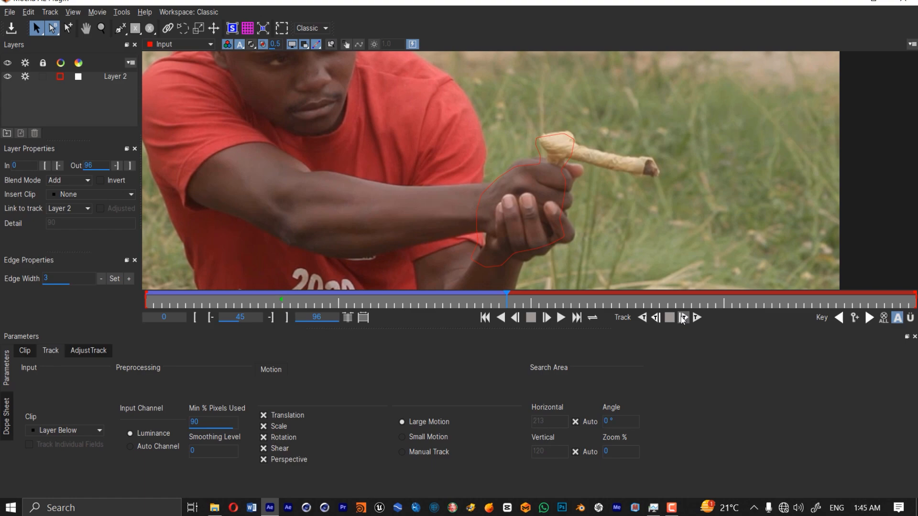
# - Reselect the hand shape and refit its points around the fingers and stick gun at frame 45
pyautogui.moveTo(507, 300)
pyautogui.mouseDown()
pyautogui.moveTo(415, 300)
pyautogui.moveTo(504, 300)
pyautogui.mouseUp()
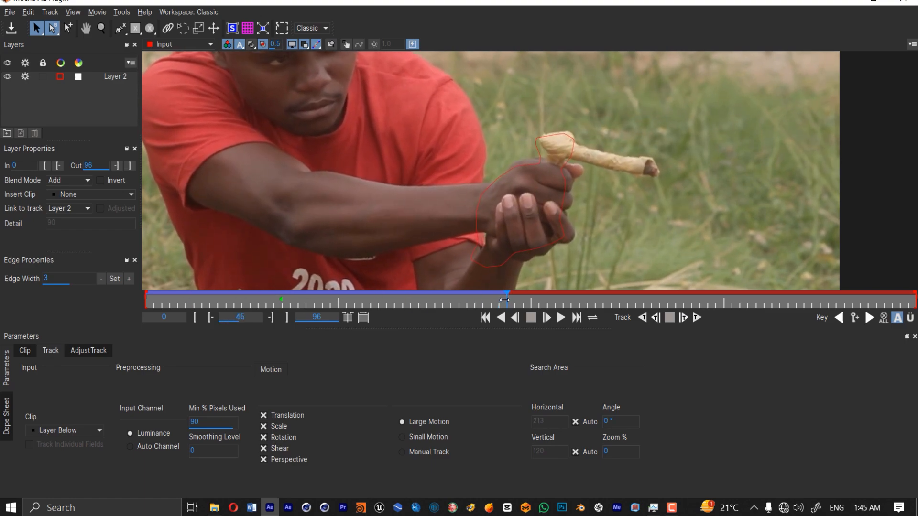
pyautogui.click(561, 228)
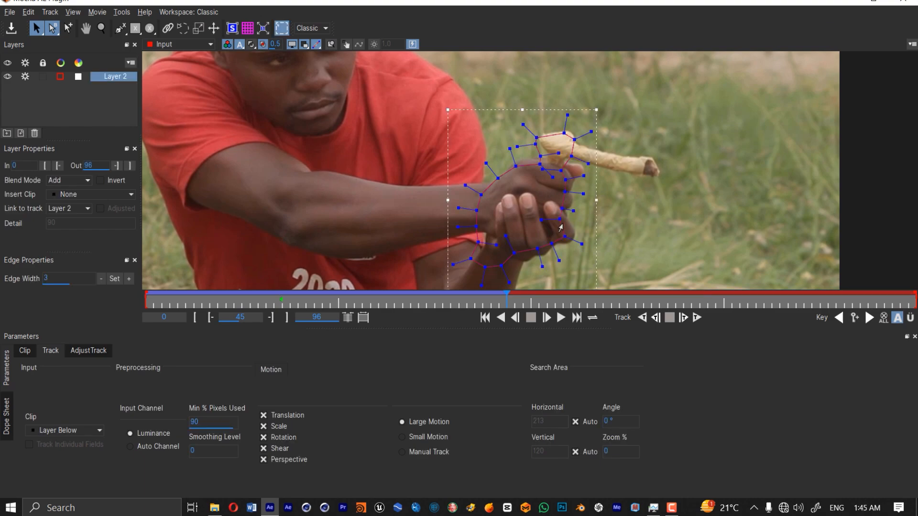
pyautogui.click(491, 303)
pyautogui.moveTo(502, 299); pyautogui.dragTo(507, 299)
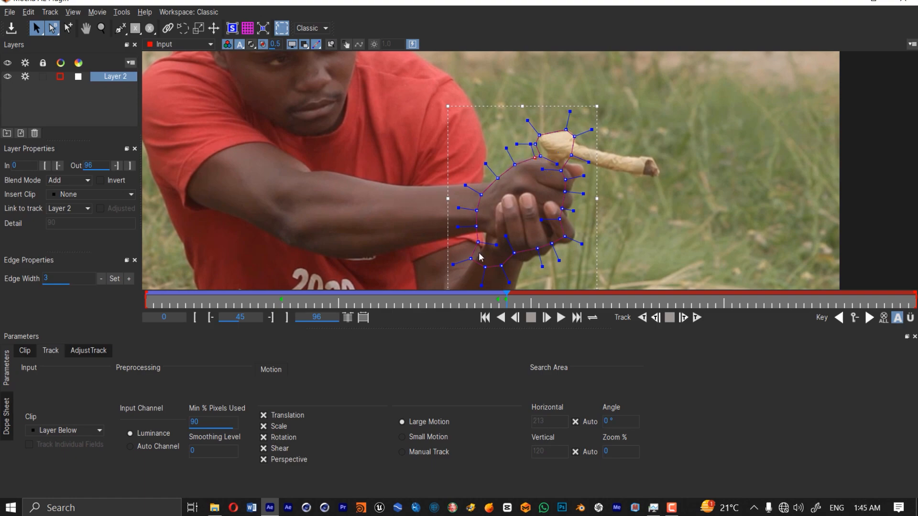
pyautogui.moveTo(558, 218); pyautogui.dragTo(563, 220)
pyautogui.moveTo(565, 191); pyautogui.dragTo(569, 190)
pyautogui.moveTo(565, 180); pyautogui.dragTo(570, 171)
pyautogui.moveTo(572, 155); pyautogui.dragTo(538, 145)
pyautogui.moveTo(541, 156); pyautogui.dragTo(550, 158)
# - Switch the tracking motion to Manual Track and advance the shape to frame 46
pyautogui.click(683, 319)
pyautogui.click(459, 263)
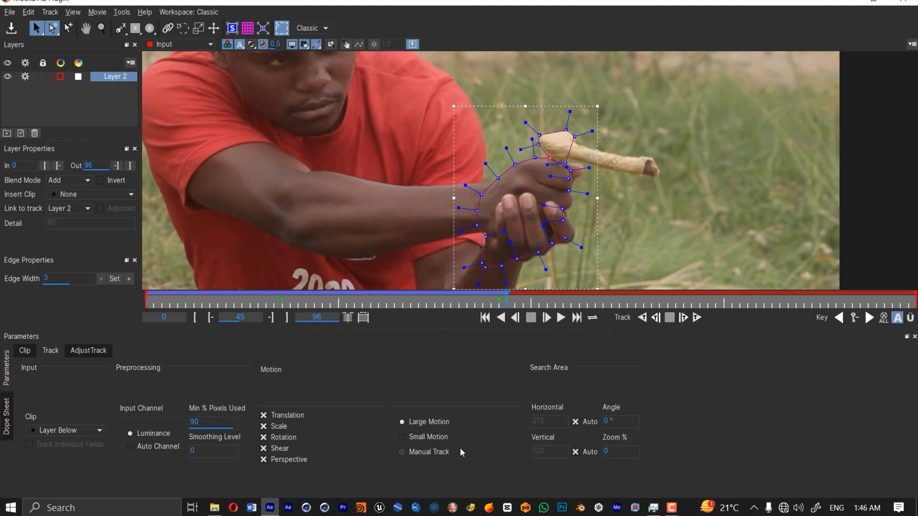
pyautogui.click(453, 452)
pyautogui.click(682, 319)
# - Realign the shape at frame 46 and step the manual track forward to frame 57, then on continuously
pyautogui.moveTo(592, 110); pyautogui.dragTo(543, 69)
pyautogui.click(683, 319)
pyautogui.click(683, 319)
pyautogui.click(683, 319)
pyautogui.click(683, 319)
pyautogui.click(682, 318)
pyautogui.click(683, 318)
pyautogui.click(683, 319)
pyautogui.click(683, 318)
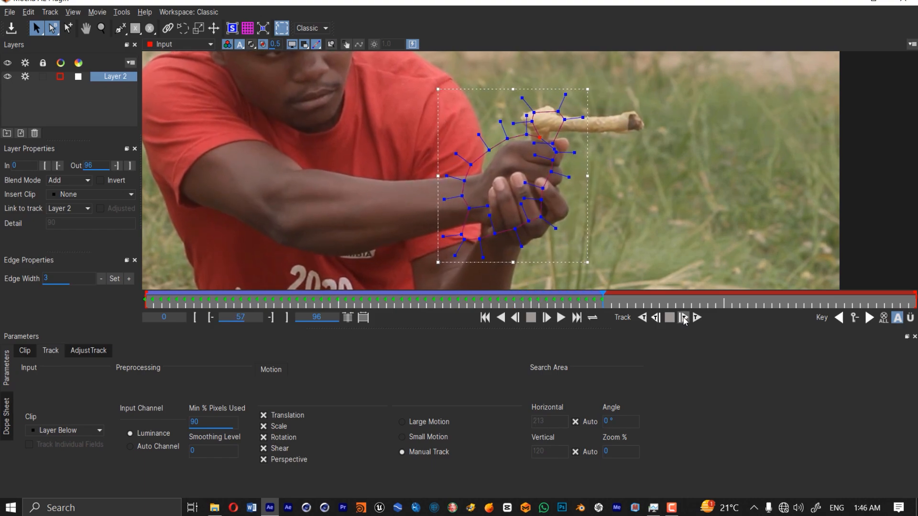
pyautogui.click(697, 318)
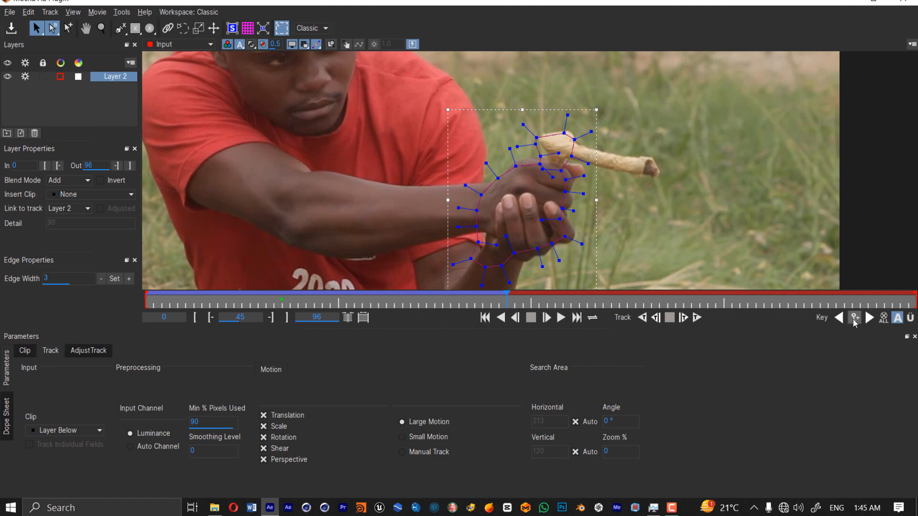
# - At frame 45, refit the hand shape's points to the stick gun, wrist and finger edges
pyautogui.moveTo(536, 138); pyautogui.dragTo(539, 135)
pyautogui.moveTo(564, 133); pyautogui.dragTo(574, 137)
pyautogui.moveTo(516, 166); pyautogui.dragTo(535, 157)
pyautogui.moveTo(471, 259); pyautogui.dragTo(481, 262)
pyautogui.moveTo(478, 242); pyautogui.dragTo(538, 253)
pyautogui.moveTo(565, 236); pyautogui.dragTo(563, 220)
pyautogui.moveTo(565, 192); pyautogui.dragTo(569, 191)
pyautogui.moveTo(565, 180); pyautogui.dragTo(539, 144)
pyautogui.moveTo(541, 156); pyautogui.dragTo(550, 158)
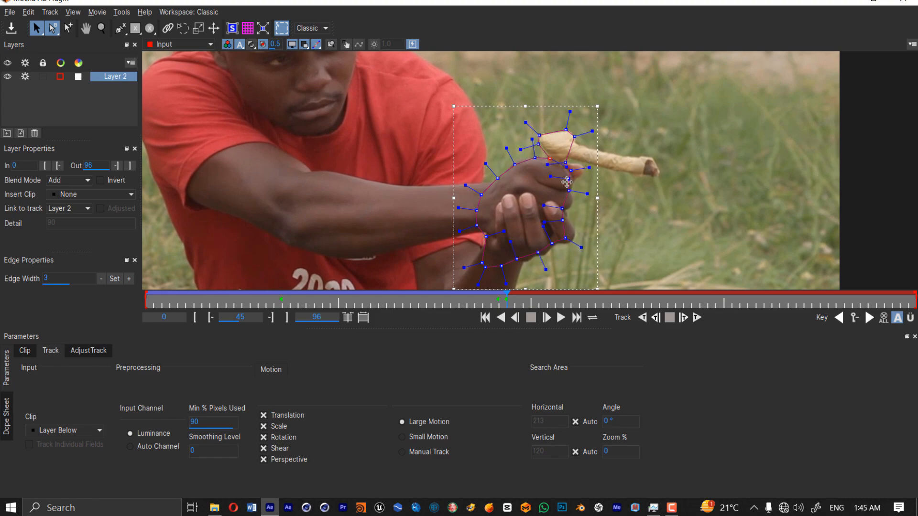
# - Set the tracking motion to Manual Track and advance the shape one frame to frame 46
pyautogui.click(684, 317)
pyautogui.click(461, 263)
pyautogui.click(460, 453)
pyautogui.click(684, 319)
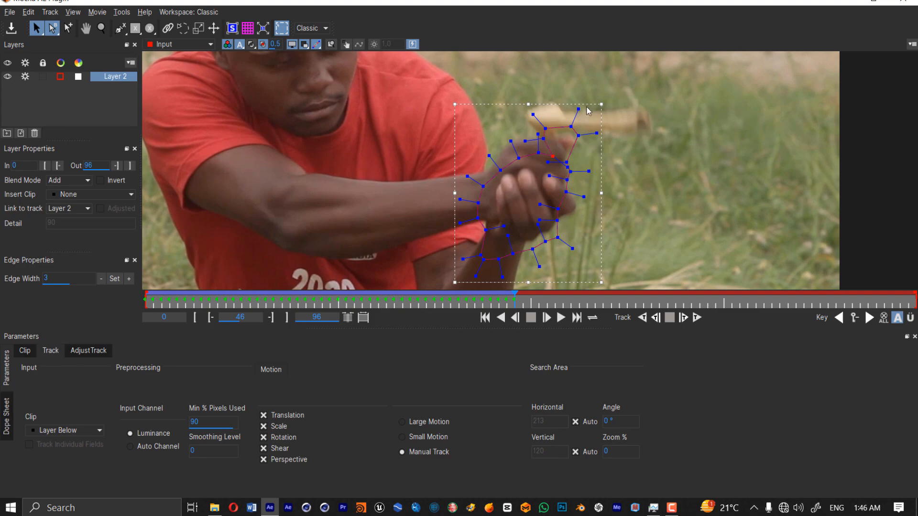
# - Realign the shape with the blurred hand at frame 46 and track it forward to about frame 77
pyautogui.moveTo(588, 111); pyautogui.dragTo(578, 91)
pyautogui.click(684, 318)
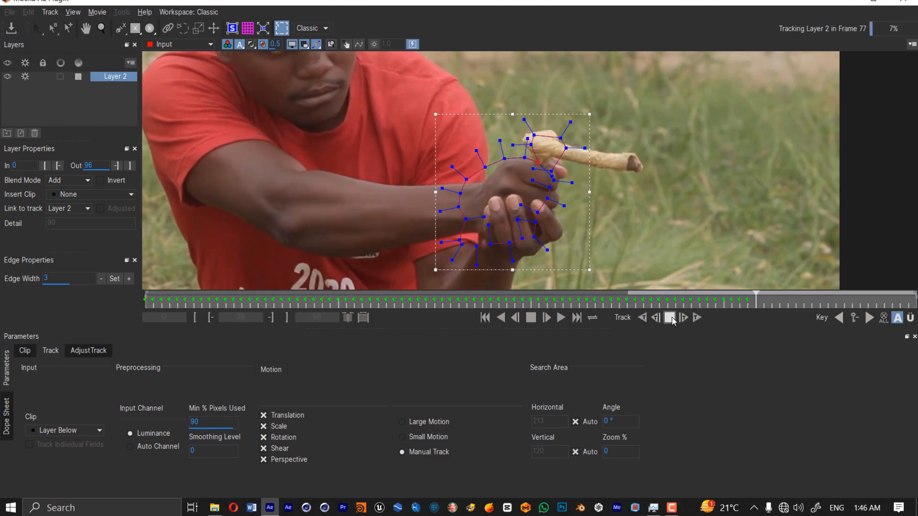
pyautogui.click(670, 318)
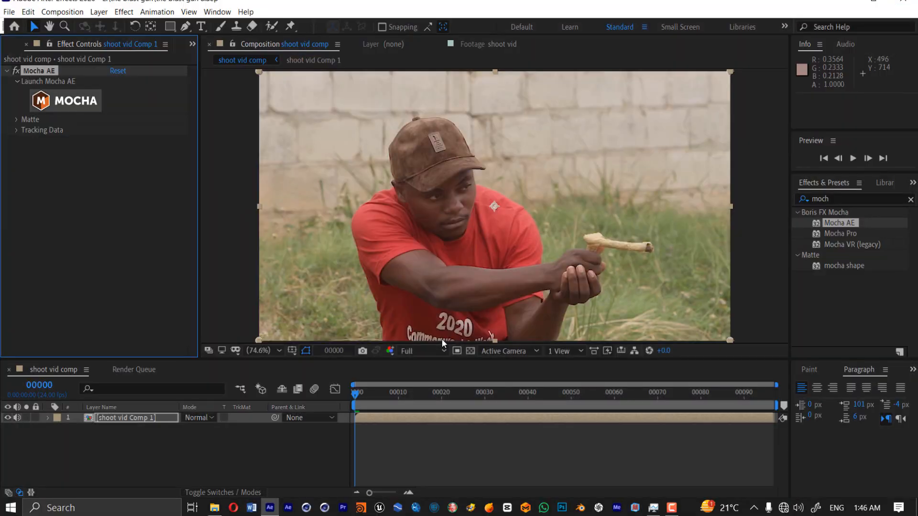
# - Return to the After Effects composition and add a null object with the playhead at frame 0
pyautogui.click(352, 393)
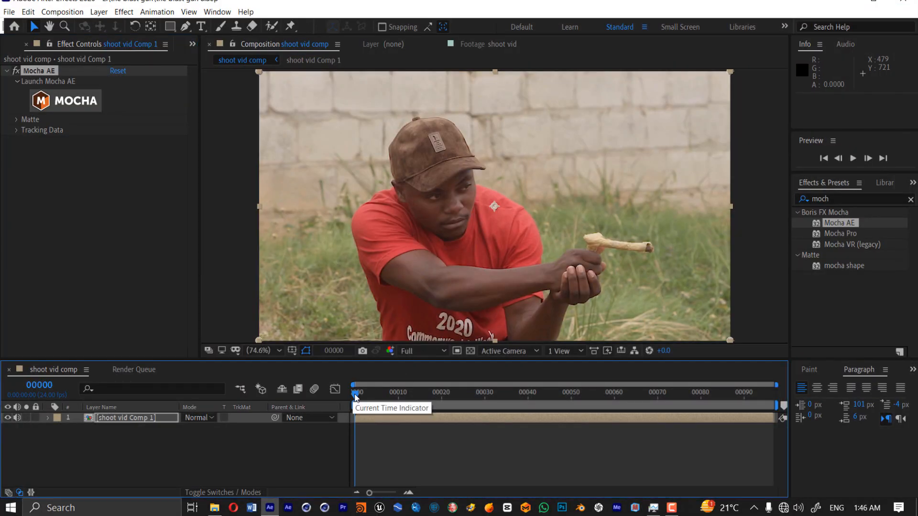
pyautogui.hotkey('ctrl', 'alt', 'shift', 'y')
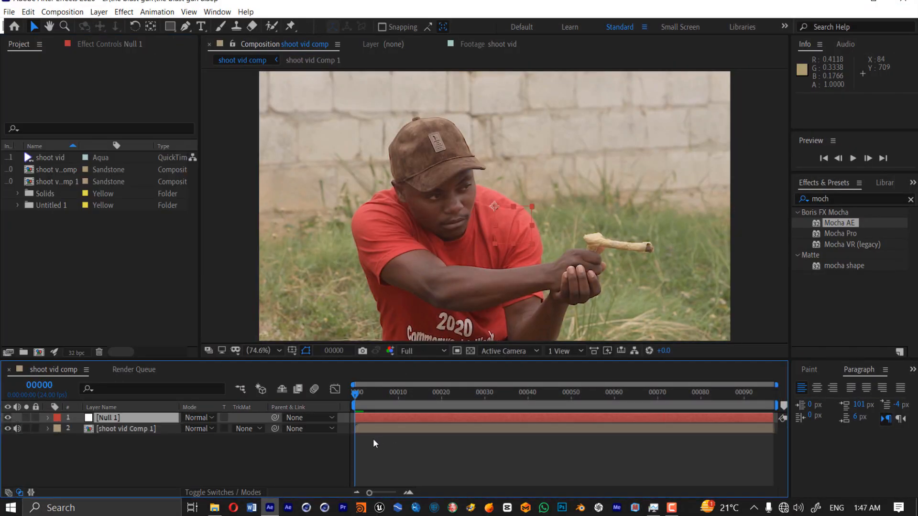
# - Create the track data from the tracked hand shape in the Mocha AE effect on the shoot vid Comp 1 layer
pyautogui.click(366, 429)
pyautogui.click(110, 45)
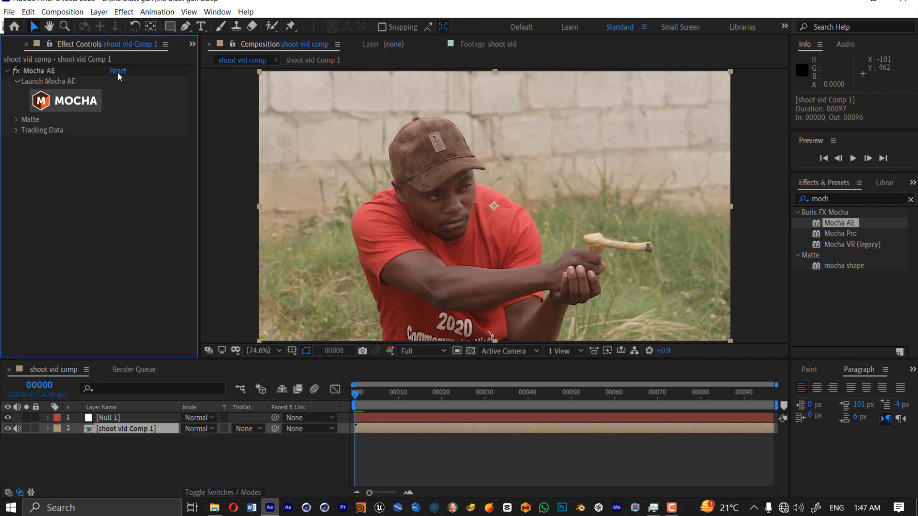
pyautogui.click(17, 130)
pyautogui.click(160, 142)
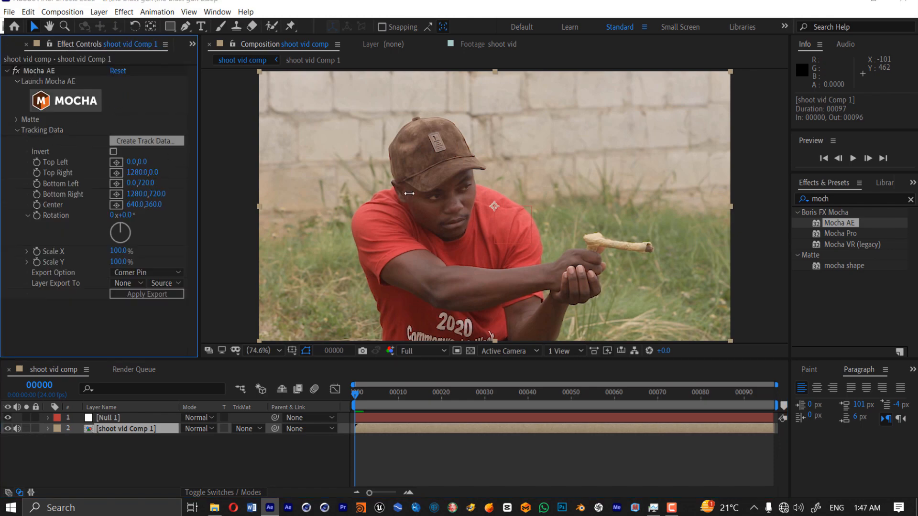
pyautogui.click(477, 245)
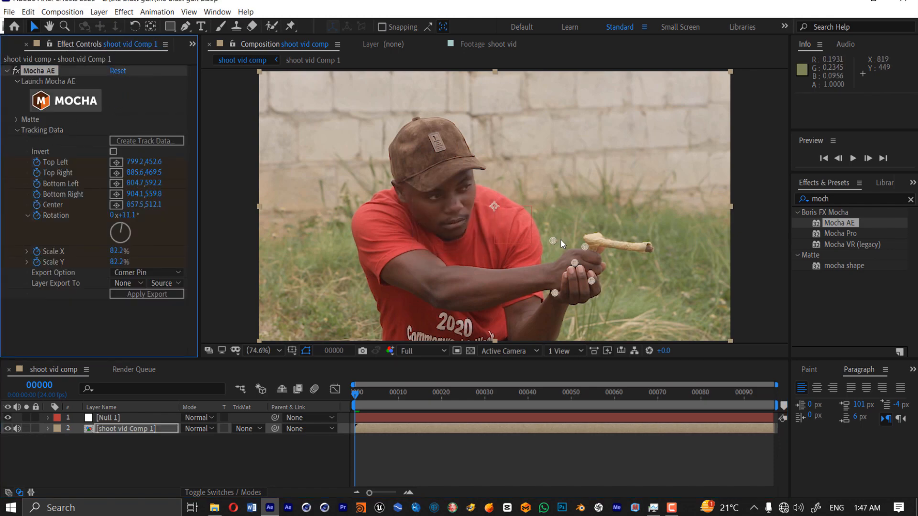
# - Export the Mocha tracking data to Null 1 using the Transform export option
pyautogui.click(132, 273)
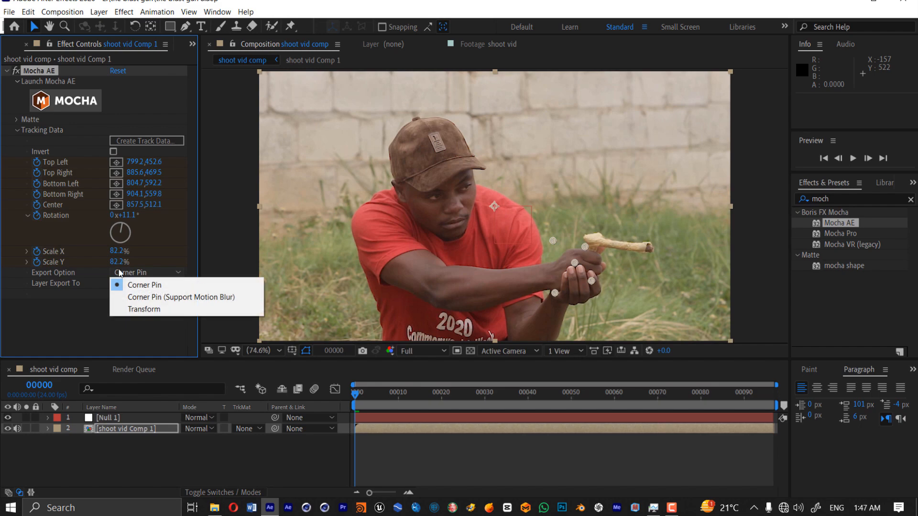
pyautogui.click(148, 310)
pyautogui.click(133, 283)
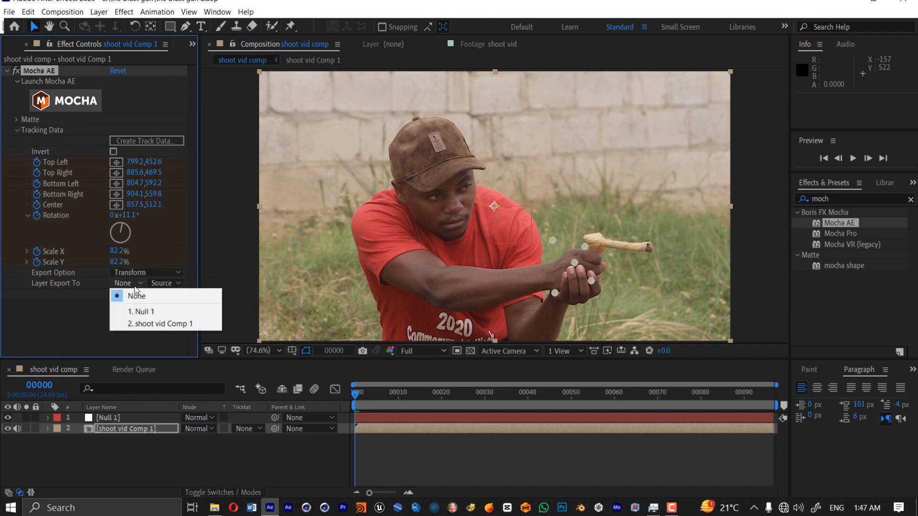
pyautogui.click(149, 310)
pyautogui.click(143, 294)
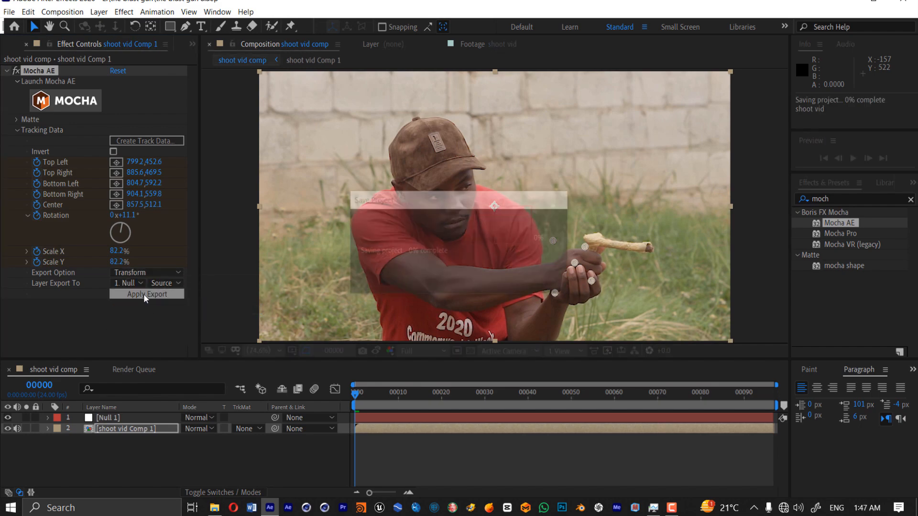
# - Hide Null 1 and remove all of its Scale keyframes
pyautogui.click(121, 417)
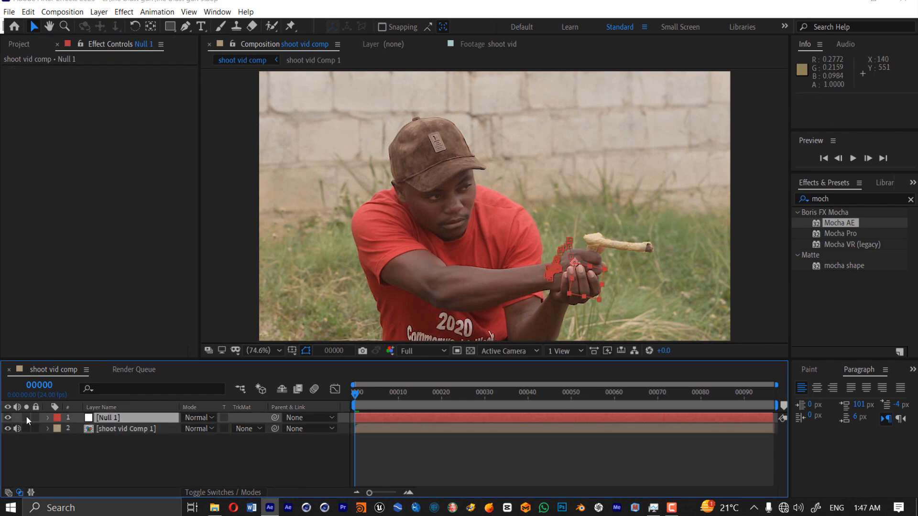
pyautogui.click(12, 422)
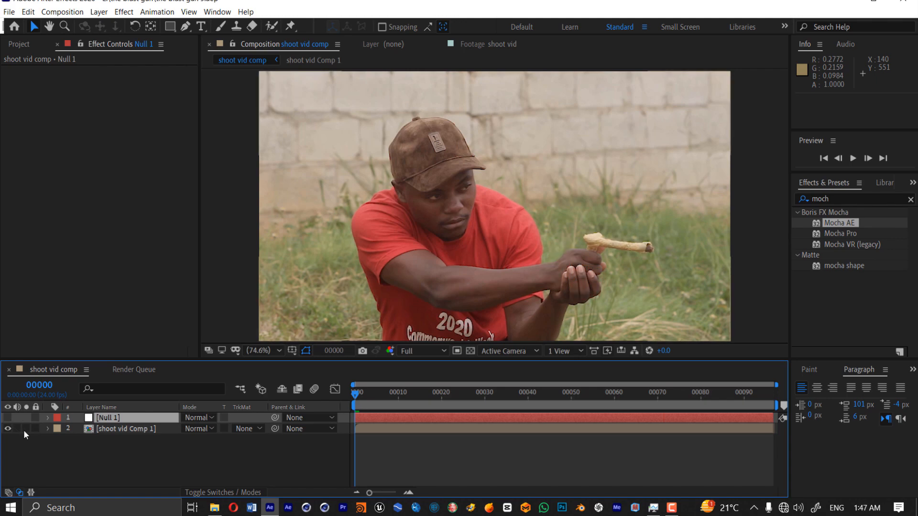
pyautogui.moveTo(369, 391); pyautogui.dragTo(268, 429)
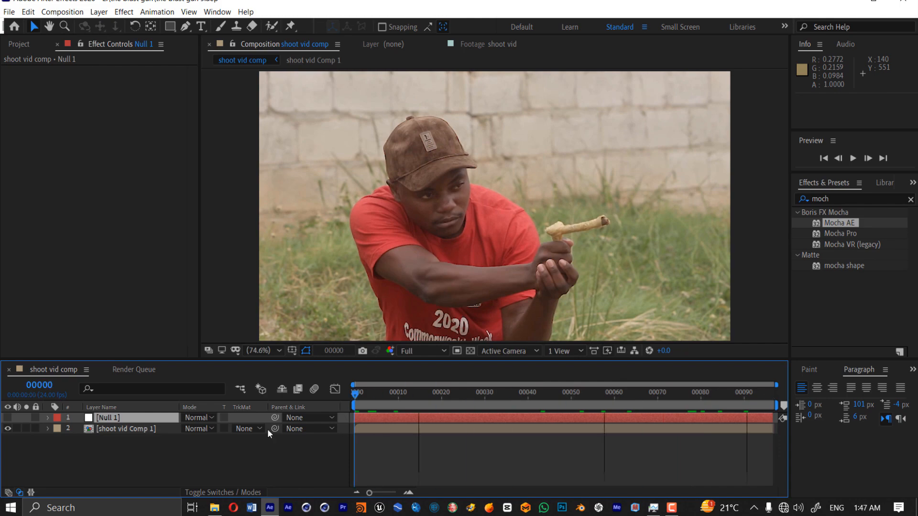
pyautogui.press('s')
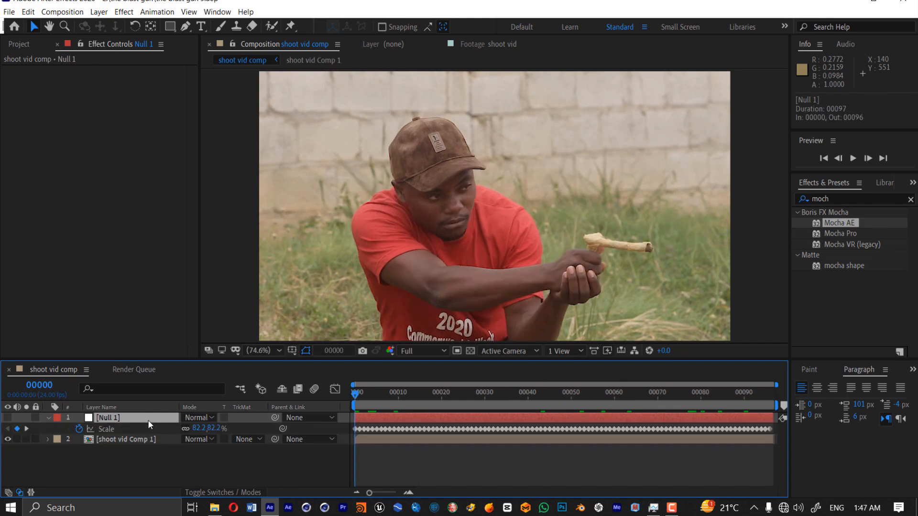
pyautogui.click(79, 429)
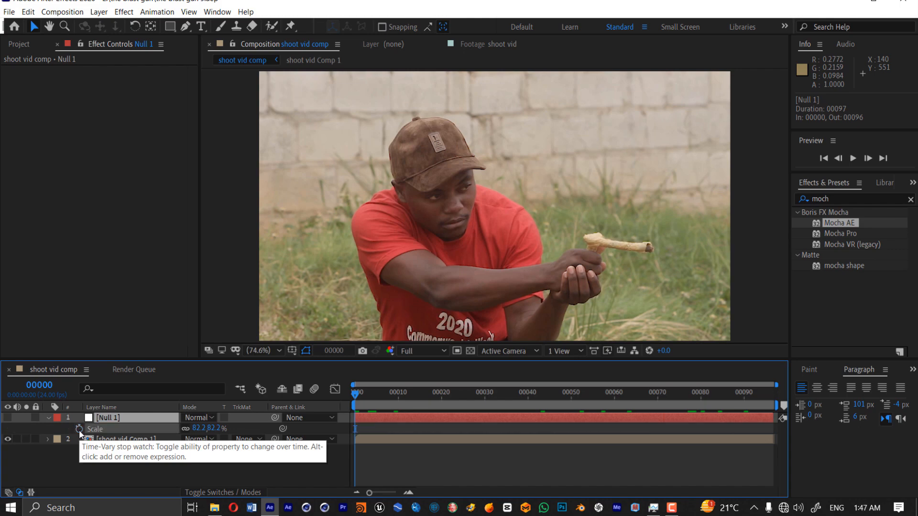
pyautogui.click(48, 418)
# - Add a 1280 × 720 px yellow solid and mask it to a rectangle about 288 × 102 px over the stick gun
pyautogui.click(125, 420)
pyautogui.hotkey('ctrl', 'y')
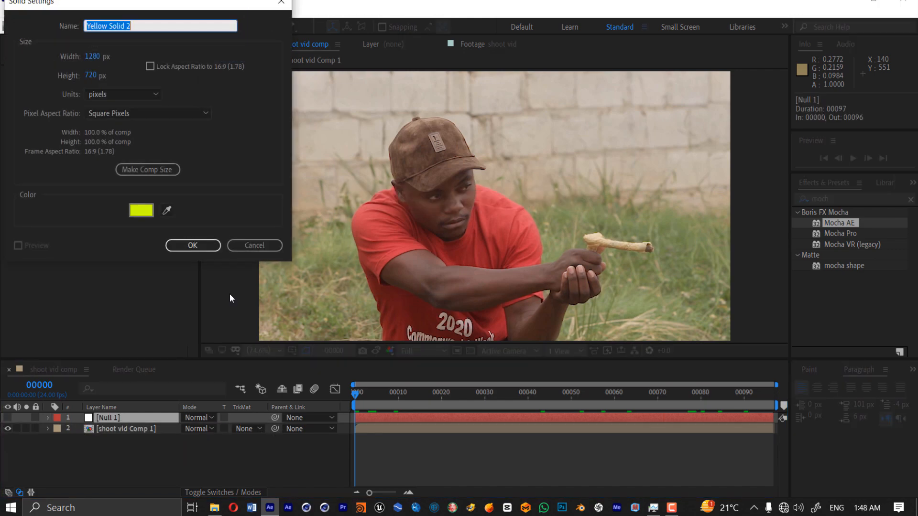
pyautogui.click(193, 245)
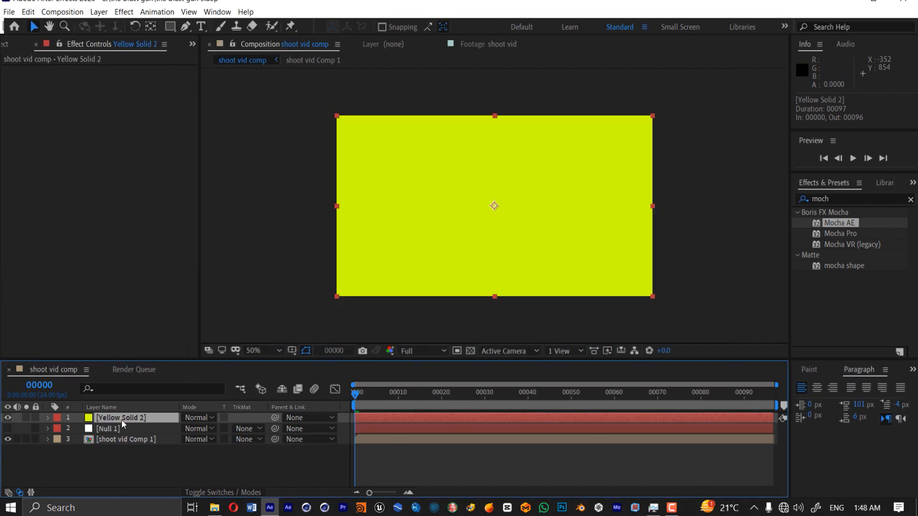
pyautogui.click(8, 418)
pyautogui.click(170, 26)
pyautogui.moveTo(552, 219); pyautogui.dragTo(623, 245)
pyautogui.press('v')
pyautogui.click(8, 418)
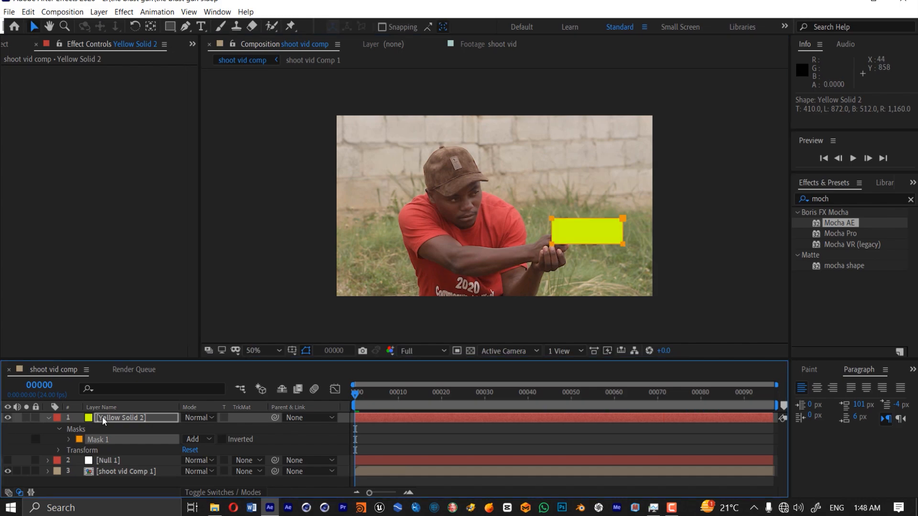
# - Center the yellow solid's anchor point on its masked rectangle and parent the solid to Null 1
pyautogui.click(101, 419)
pyautogui.keyDown('ctrl'); pyautogui.doubleClick(150, 27); pyautogui.keyUp('ctrl')
pyautogui.press('v')
pyautogui.moveTo(275, 418); pyautogui.dragTo(124, 461)
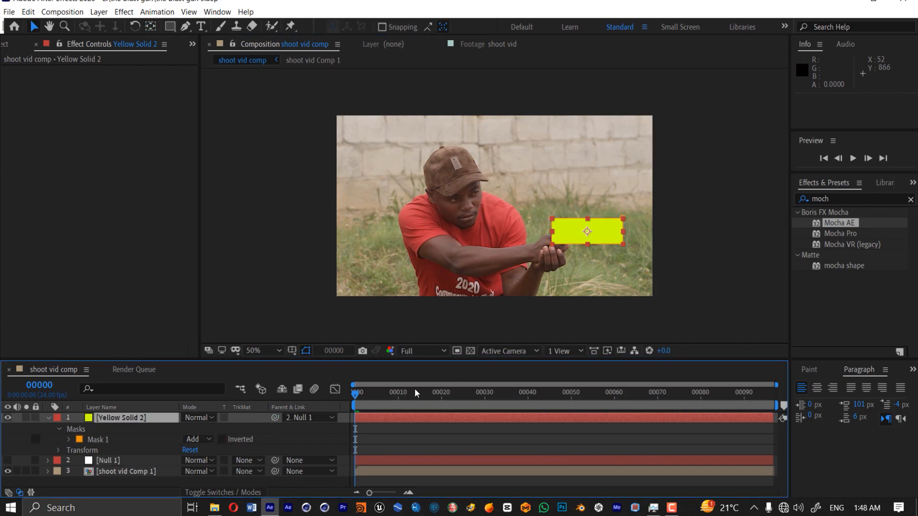
# - Preview the yellow solid's tracked motion and lower its opacity to 69% at frame 44
pyautogui.press('space')
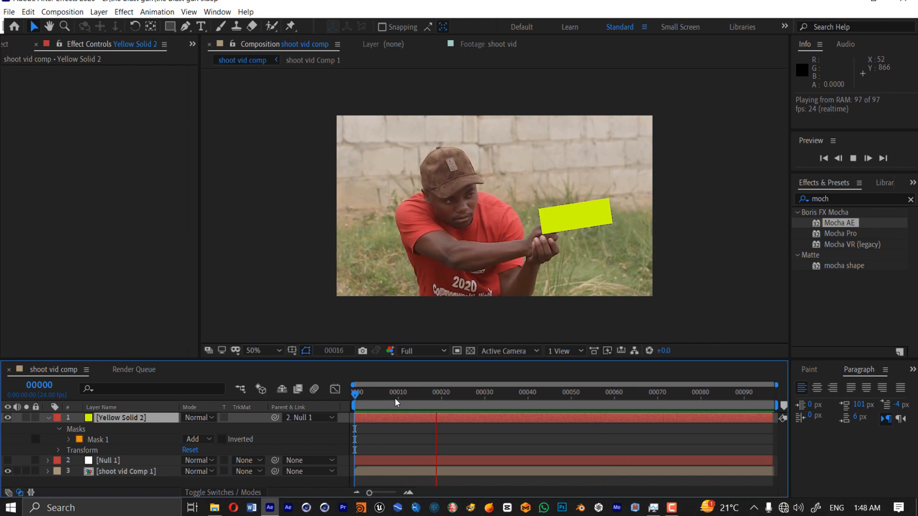
pyautogui.press('space')
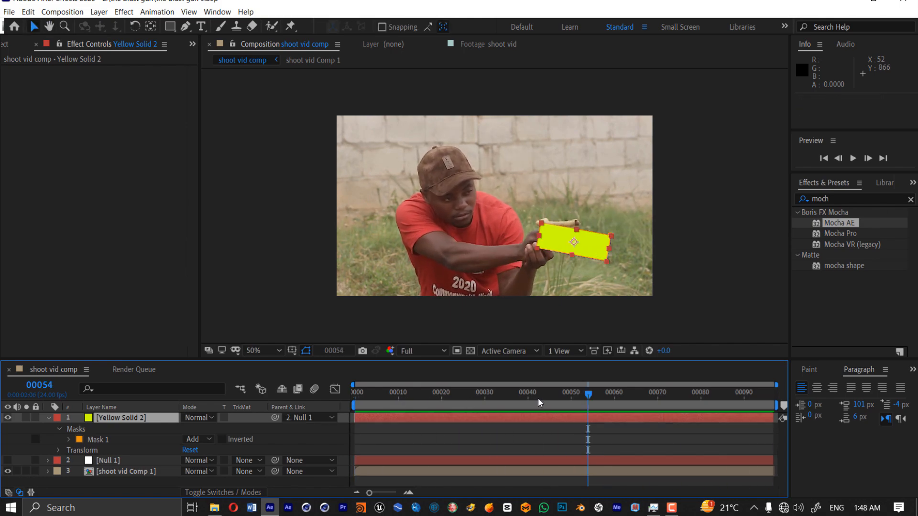
pyautogui.moveTo(592, 400); pyautogui.dragTo(562, 403)
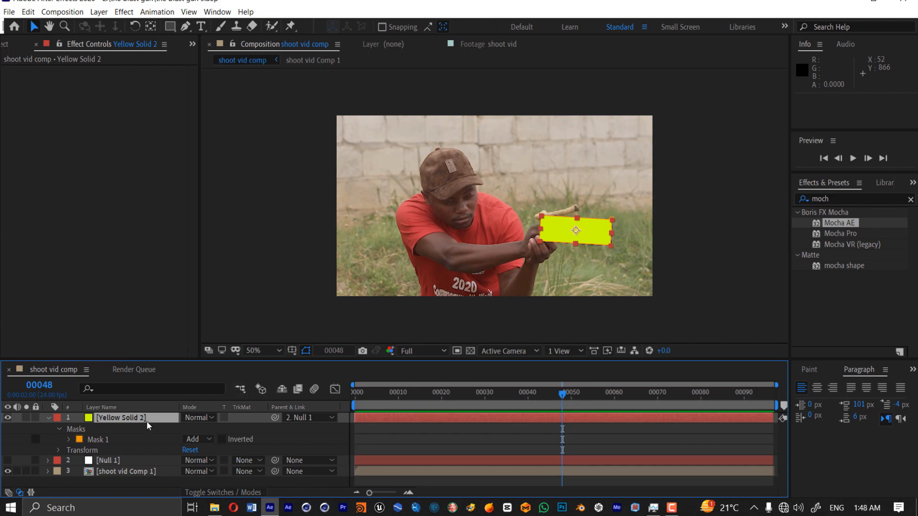
pyautogui.press('/')
pyautogui.moveTo(559, 399); pyautogui.dragTo(549, 400)
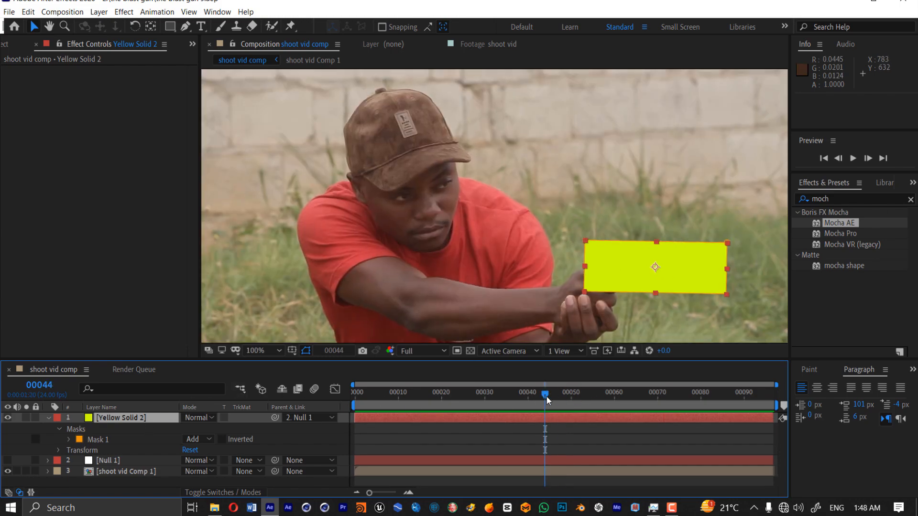
pyautogui.press('t')
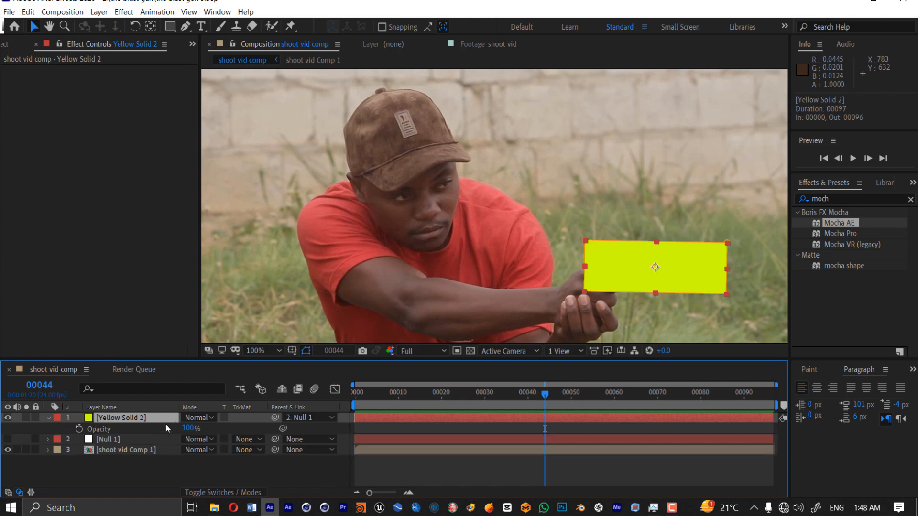
pyautogui.moveTo(187, 430); pyautogui.dragTo(168, 432)
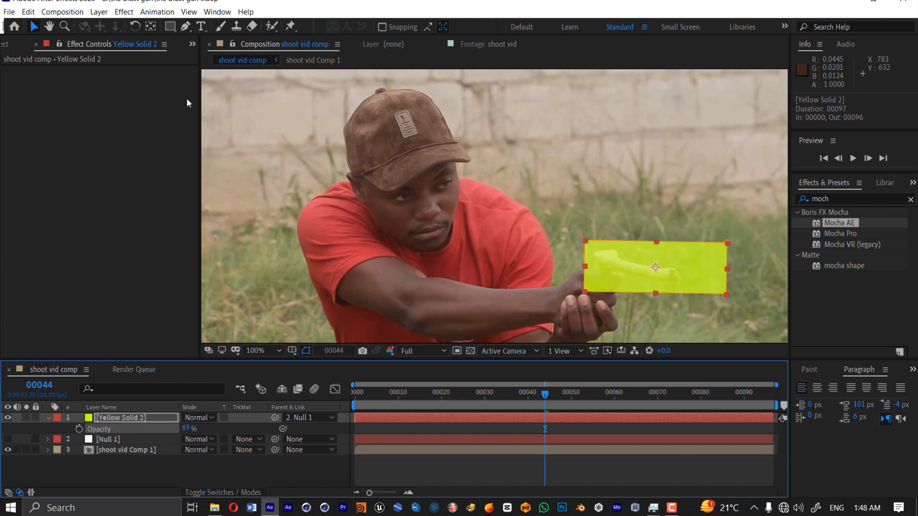
# - Move the yellow solid's anchor point to the rectangle's edge nearest the wrist and save the project
pyautogui.click(150, 26)
pyautogui.moveTo(655, 267); pyautogui.dragTo(587, 272)
pyautogui.press('v')
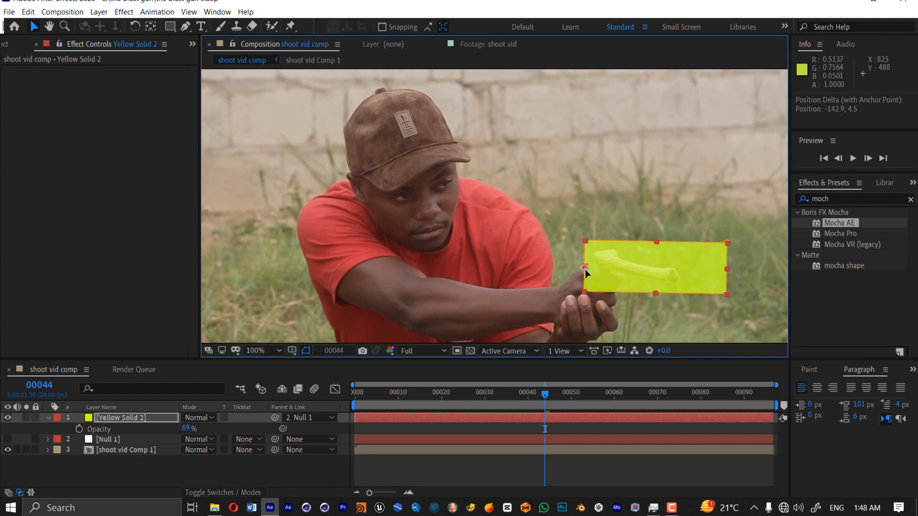
pyautogui.hotkey('ctrl', 's')
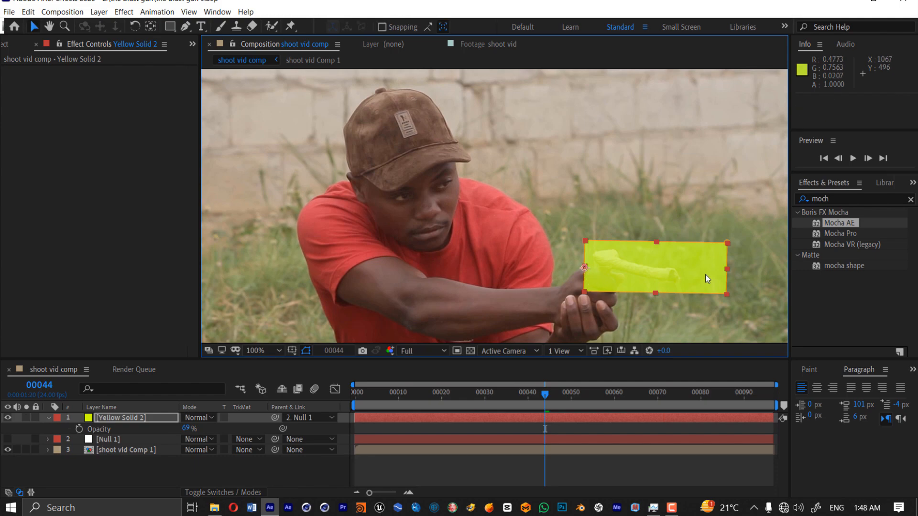
# - At frame 46, set Null 1's rotation to 9.3° and reveal its Position alongside Rotation
pyautogui.click(109, 440)
pyautogui.press('r')
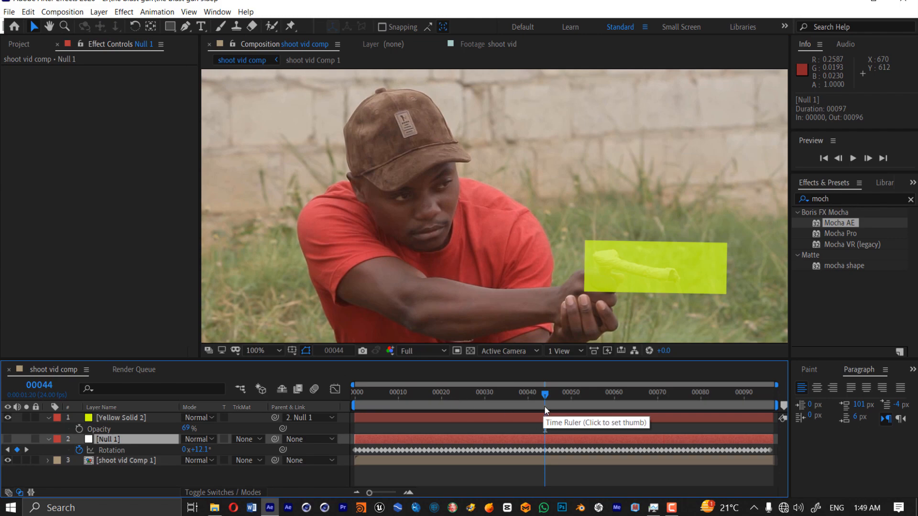
pyautogui.press('pagedown')
pyautogui.press('pagedown')
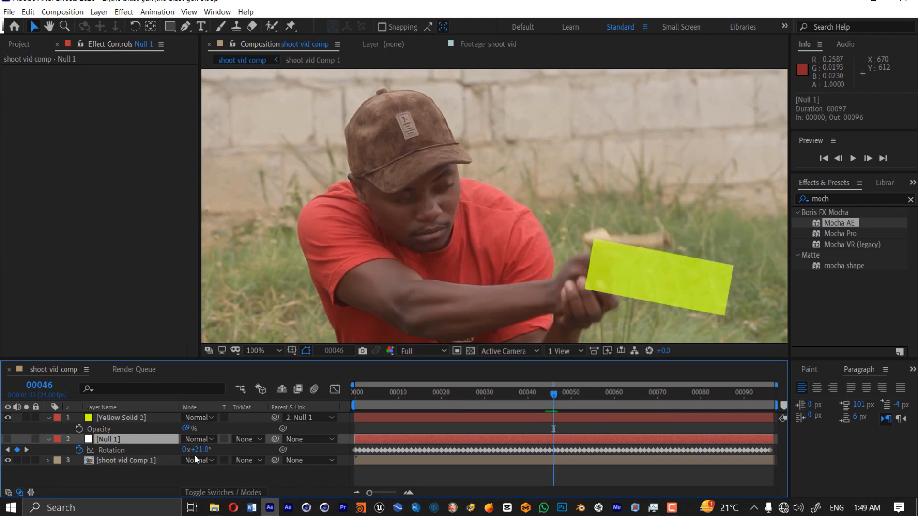
pyautogui.moveTo(200, 450)
pyautogui.mouseDown()
pyautogui.moveTo(191, 450)
pyautogui.moveTo(210, 459)
pyautogui.mouseUp()
pyautogui.hotkey('shift', 'p')
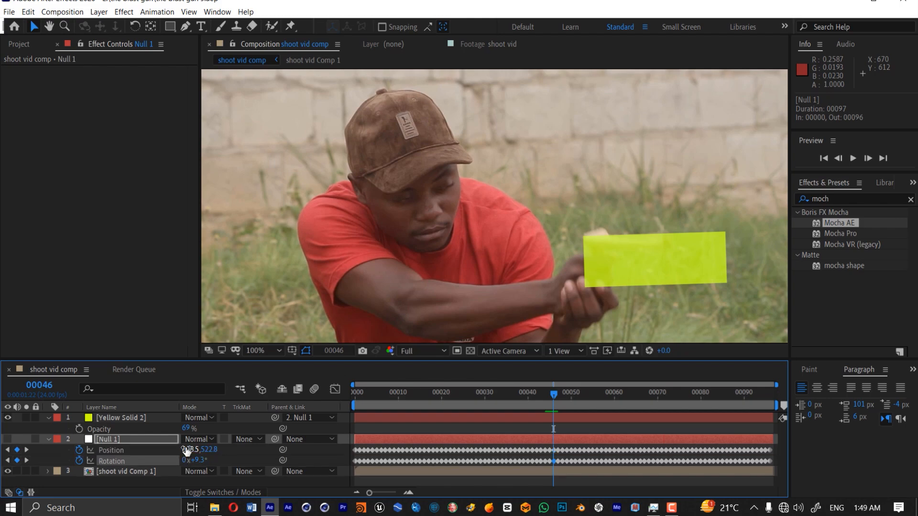
# - Compare the solid's alignment with the stick gun frame by frame around frame 46 and fine-tune Null 1's rotation
pyautogui.press('pageup')
pyautogui.press('pageup')
pyautogui.press('pagedown')
pyautogui.press('pagedown')
pyautogui.press('pageup')
pyautogui.press('pageup')
pyautogui.press('pageup')
pyautogui.press('pageup')
pyautogui.press('pageup')
pyautogui.press('pagedown')
pyautogui.press('pagedown')
pyautogui.press('pagedown')
pyautogui.press('pagedown')
pyautogui.moveTo(200, 461); pyautogui.dragTo(207, 458)
pyautogui.press('pagedown')
pyautogui.press('pagedown')
pyautogui.press('pagedown')
pyautogui.press('pagedown')
pyautogui.press('pagedown')
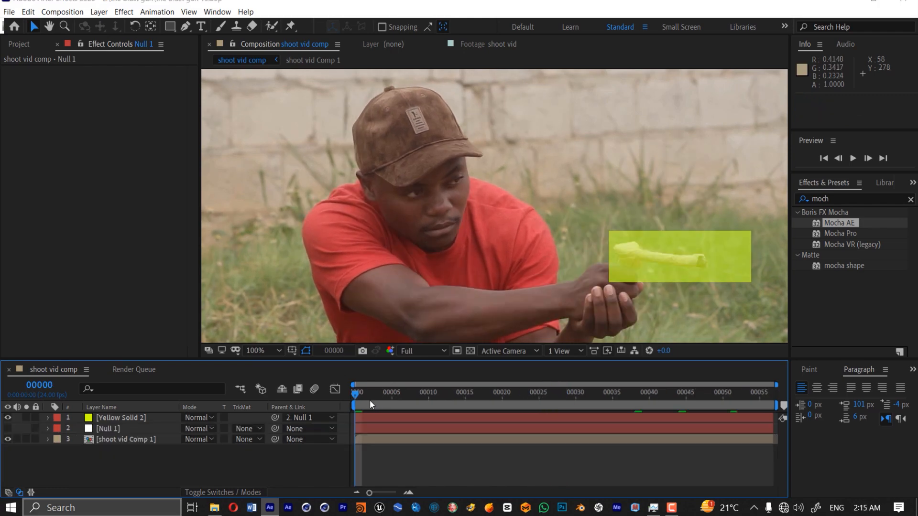
# - Play back the composition to check the solid's tracking, return the playhead to frame 0 and save the project
pyautogui.press('space')
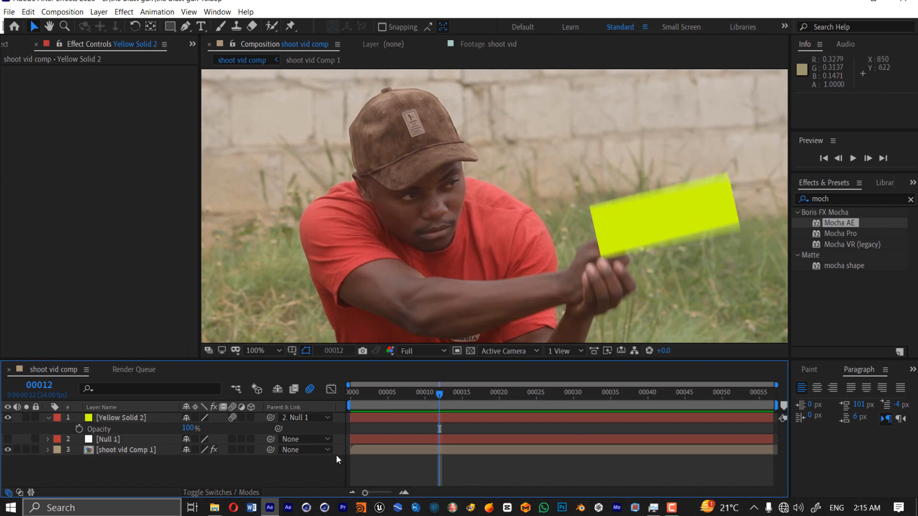
pyautogui.press('space')
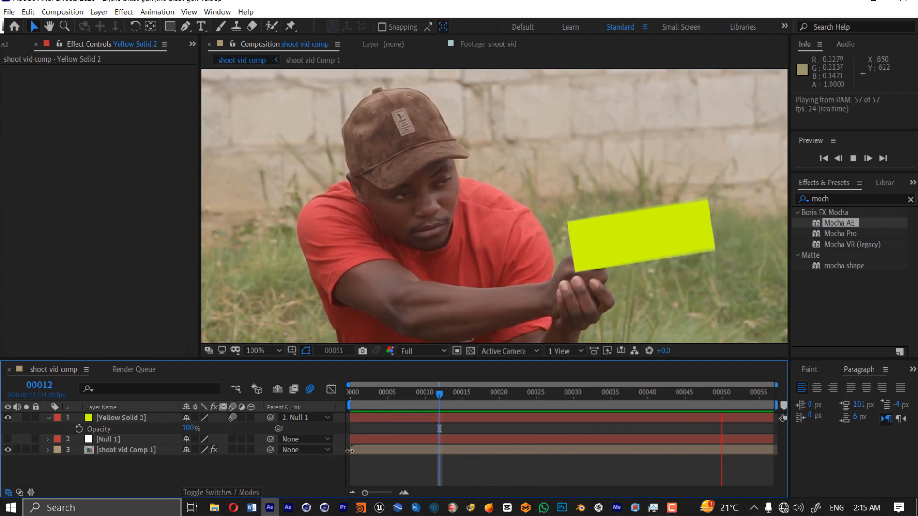
pyautogui.moveTo(440, 395); pyautogui.dragTo(281, 411)
pyautogui.hotkey('ctrl', 's')
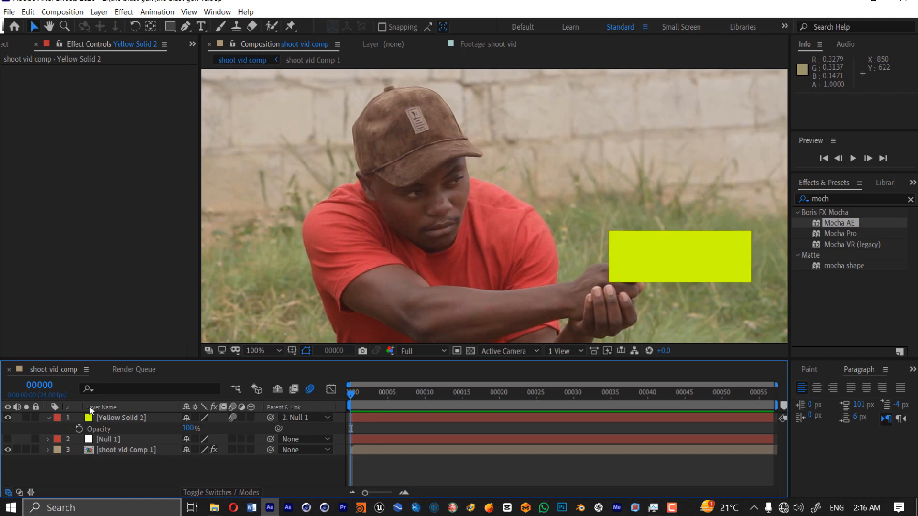
# - Collapse the yellow solid's properties and rename the Null 1 layer to "gun track"
pyautogui.click(47, 419)
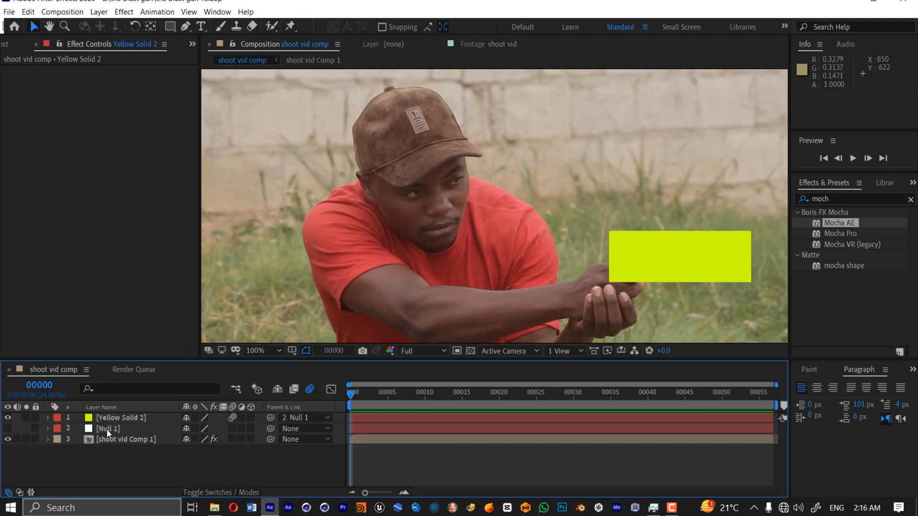
pyautogui.click(107, 430)
pyautogui.press('Return')
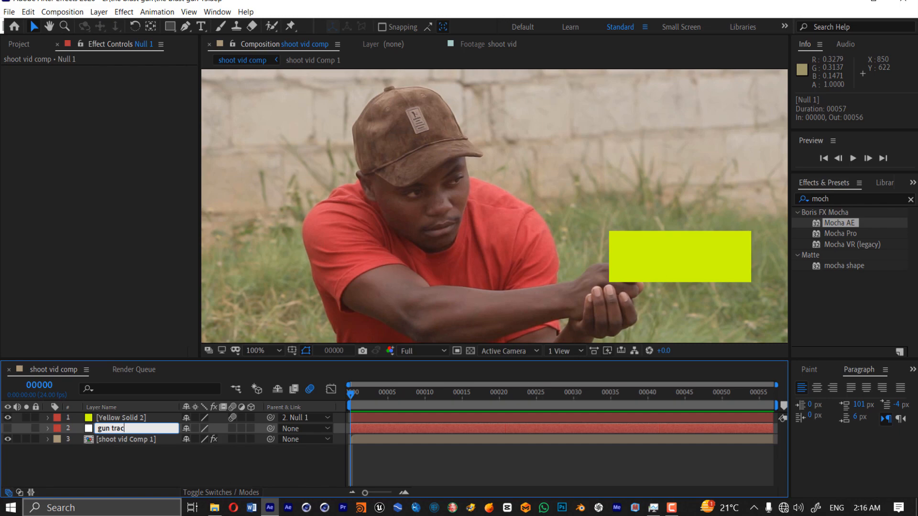
pyautogui.press('Return')
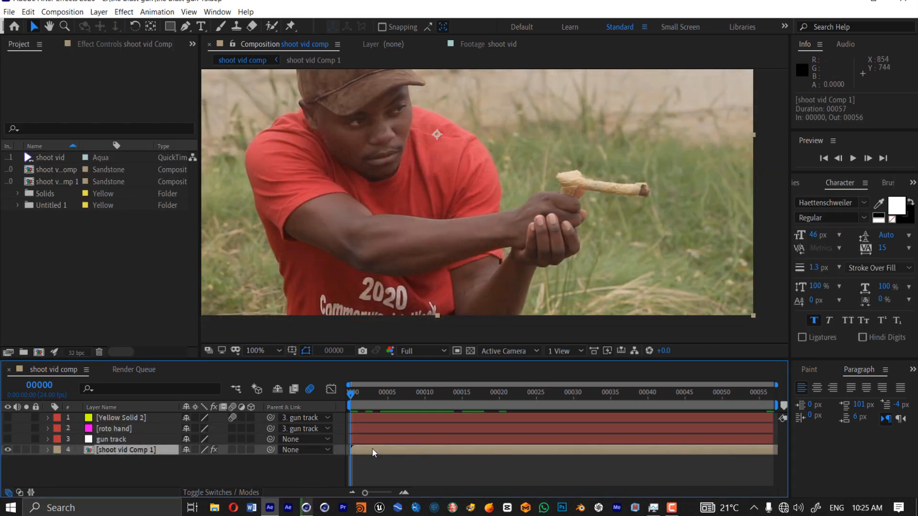
# - Duplicate the shoot vid Comp 1 layer and rename the copy to "hand roto"
pyautogui.hotkey('ctrl', 'd')
pyautogui.press('Return')
pyautogui.write('hand roto')
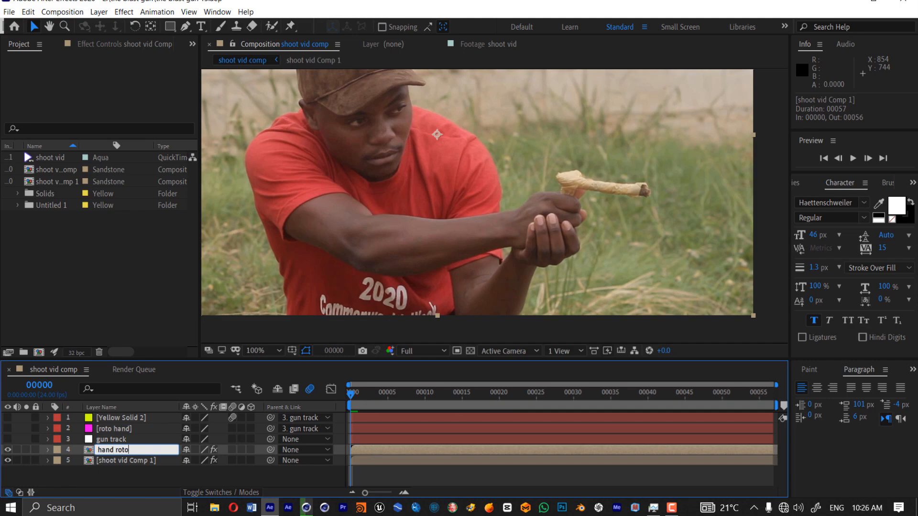
pyautogui.press('Return')
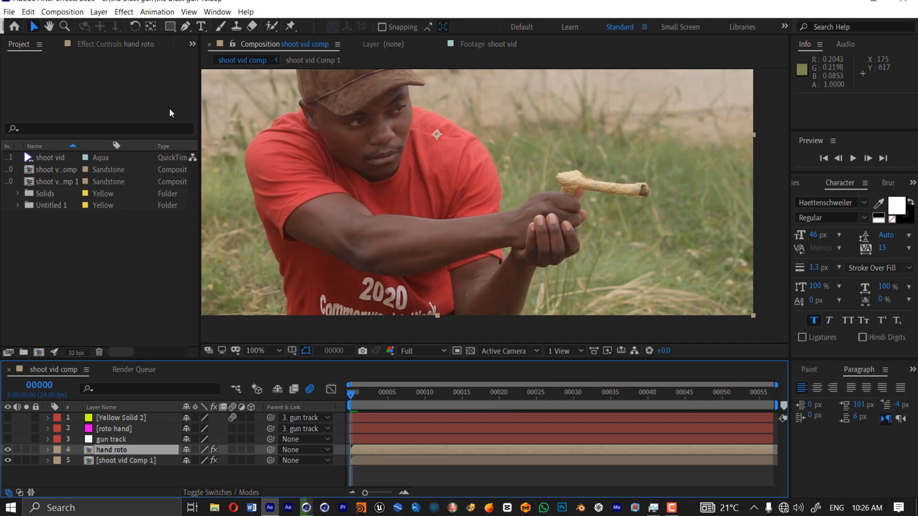
# - Open the hand roto layer for rotoscoping and paint a Roto Brush foreground stroke over the upper fist at frame 0
pyautogui.click(271, 27)
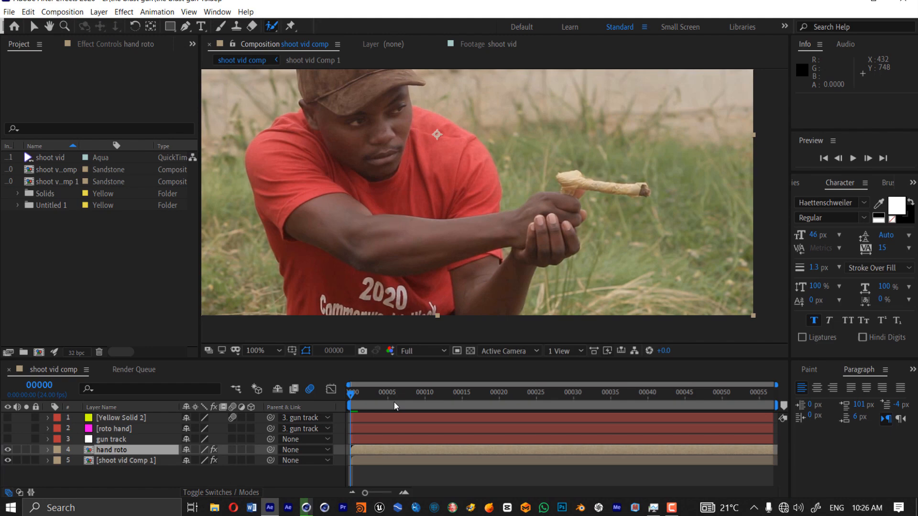
pyautogui.doubleClick(394, 446)
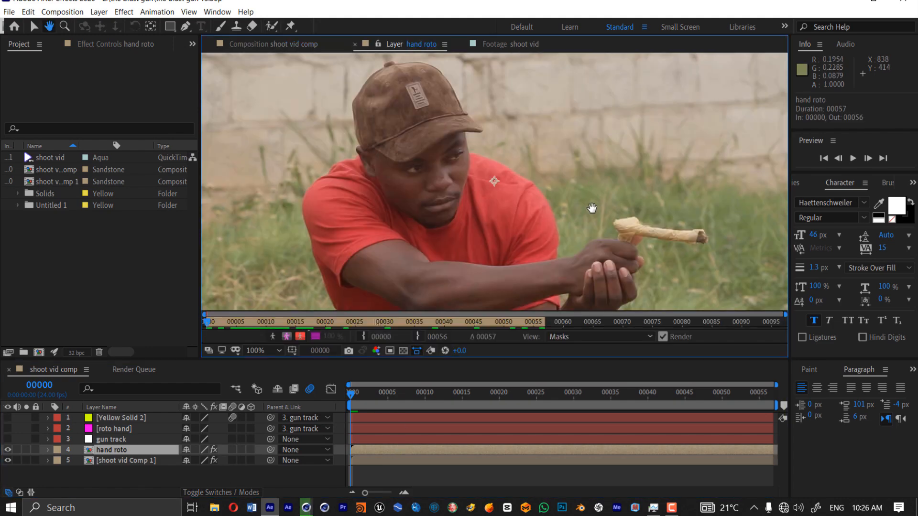
pyautogui.moveTo(591, 208)
pyautogui.mouseDown()
pyautogui.moveTo(493, 168)
pyautogui.moveTo(481, 140)
pyautogui.mouseUp()
pyautogui.scroll(1, 513, 210)
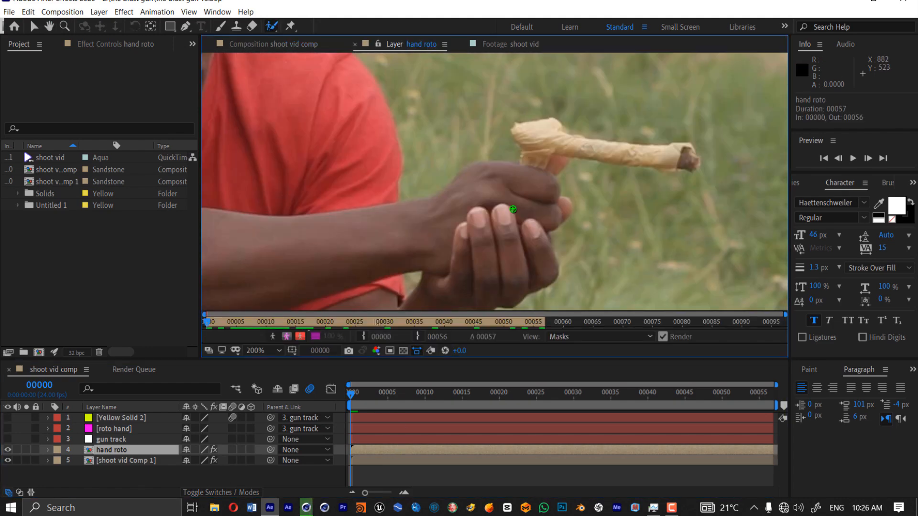
pyautogui.keyDown('ctrl'); pyautogui.moveTo(506, 191); pyautogui.dragTo(554, 185); pyautogui.keyUp('ctrl')
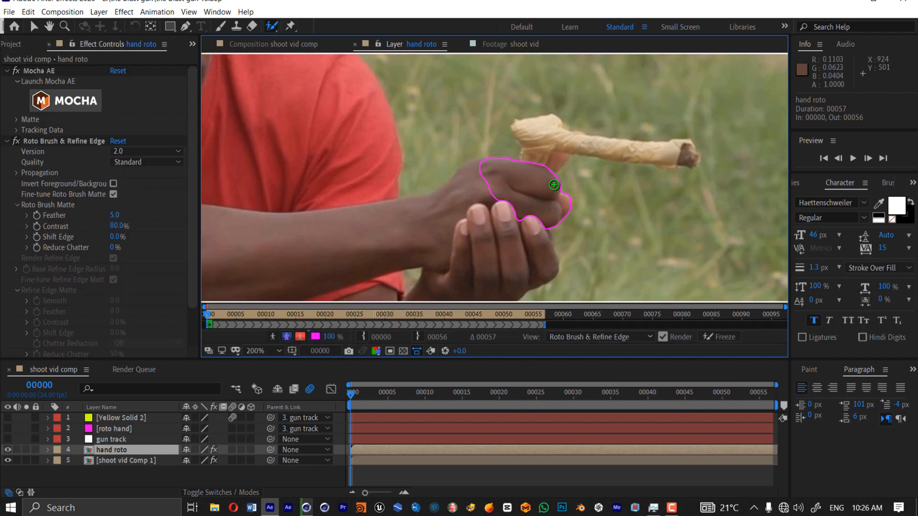
# - Extend the Roto Brush selection at frame 0 over the lower hand, wrist and part of the forearm
pyautogui.moveTo(473, 182)
pyautogui.mouseDown()
pyautogui.moveTo(488, 190)
pyautogui.moveTo(475, 261)
pyautogui.mouseUp()
pyautogui.moveTo(457, 202); pyautogui.dragTo(393, 242)
pyautogui.moveTo(488, 242); pyautogui.dragTo(488, 136, button='middle')
pyautogui.moveTo(443, 171); pyautogui.dragTo(393, 259)
pyautogui.moveTo(488, 140); pyautogui.dragTo(444, 263, button='middle')
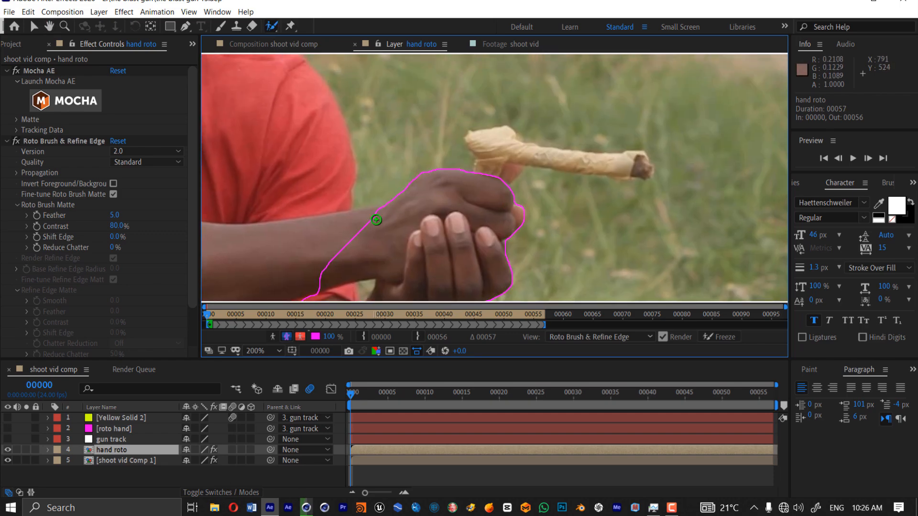
pyautogui.moveTo(374, 220); pyautogui.dragTo(347, 225)
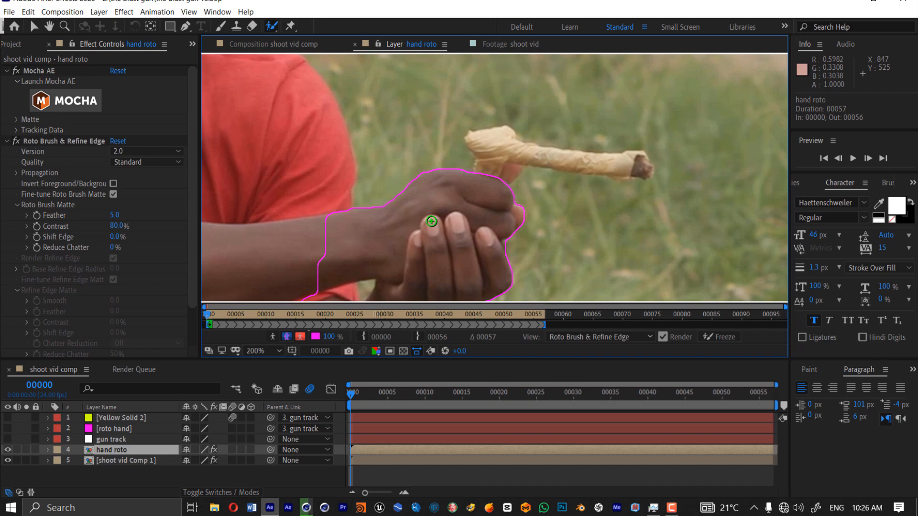
# - Propagate the Roto Brush selection frame by frame from frame 0 to frame 25, checking the outline around the hands
pyautogui.press('pagedown')
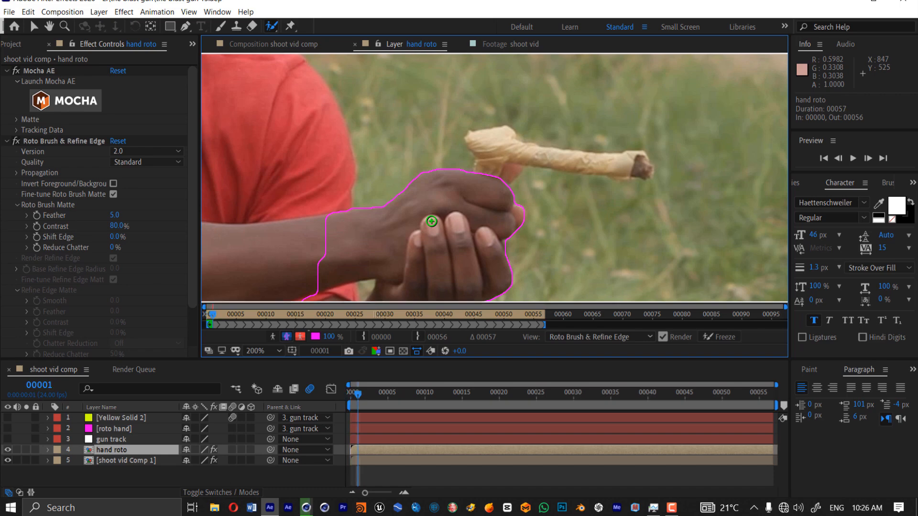
pyautogui.press('pagedown')
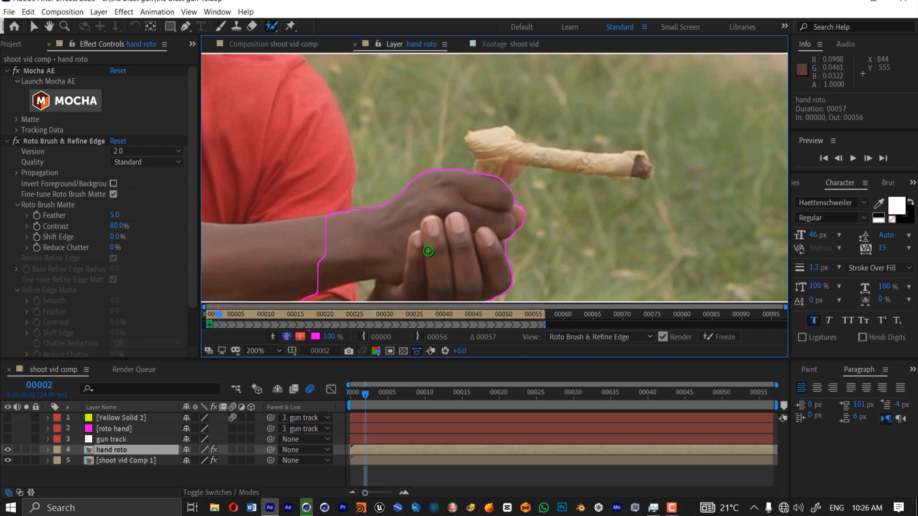
pyautogui.press('pageup')
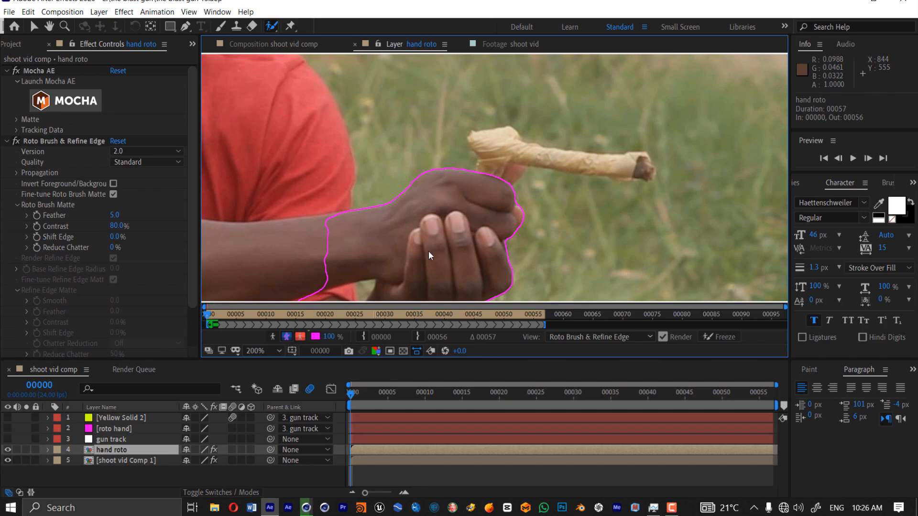
pyautogui.press('pagedown')
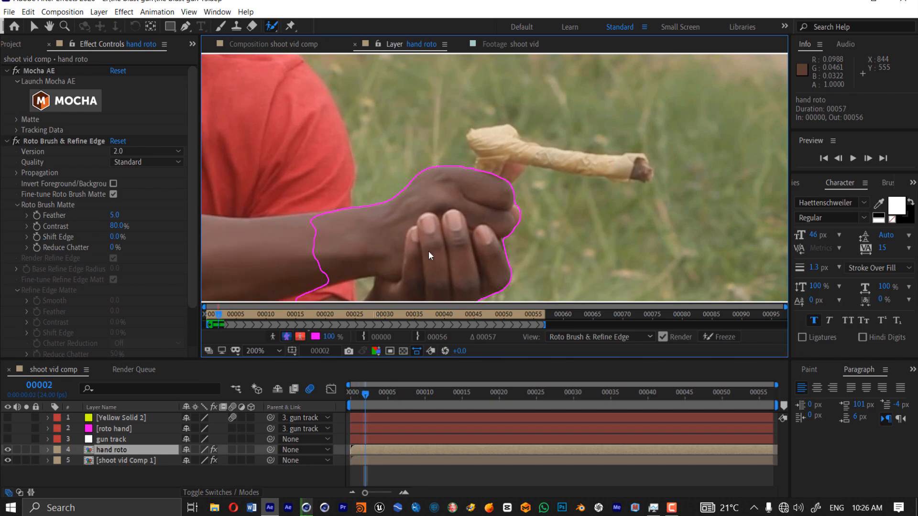
pyautogui.press('pagedown')
pyautogui.press('pagedown')
pyautogui.press('pagedown')
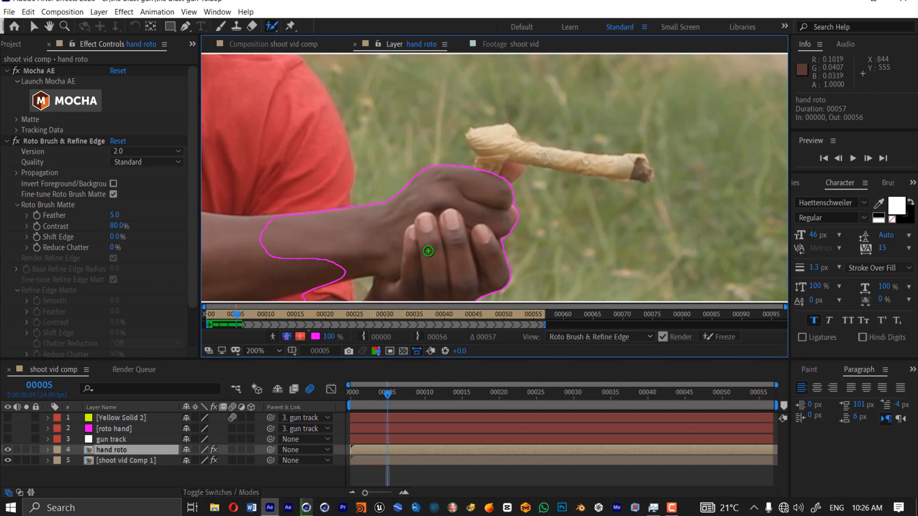
pyautogui.press('pagedown')
pyautogui.press('pagedown')
pyautogui.press('pagedown')
pyautogui.press('pagedown')
pyautogui.press('pagedown')
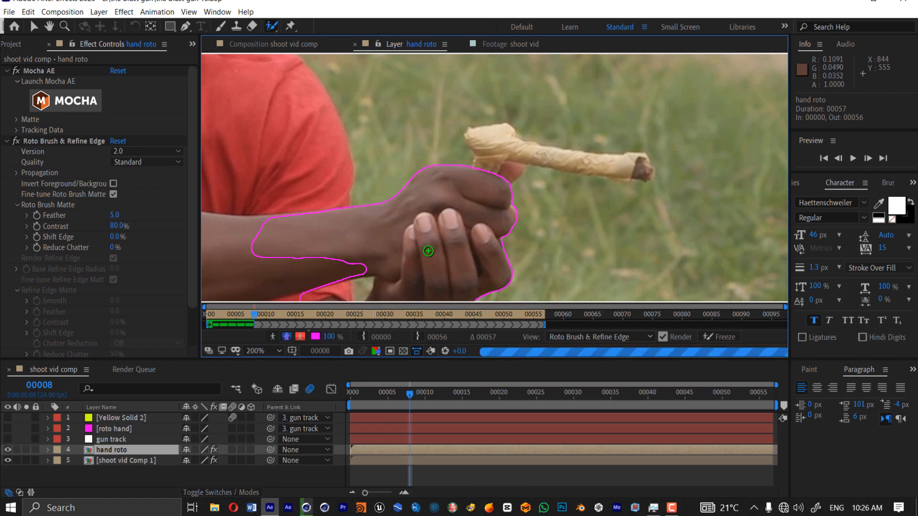
pyautogui.press('pagedown')
pyautogui.press('pagedown')
pyautogui.press('pagedown')
pyautogui.press('pagedown')
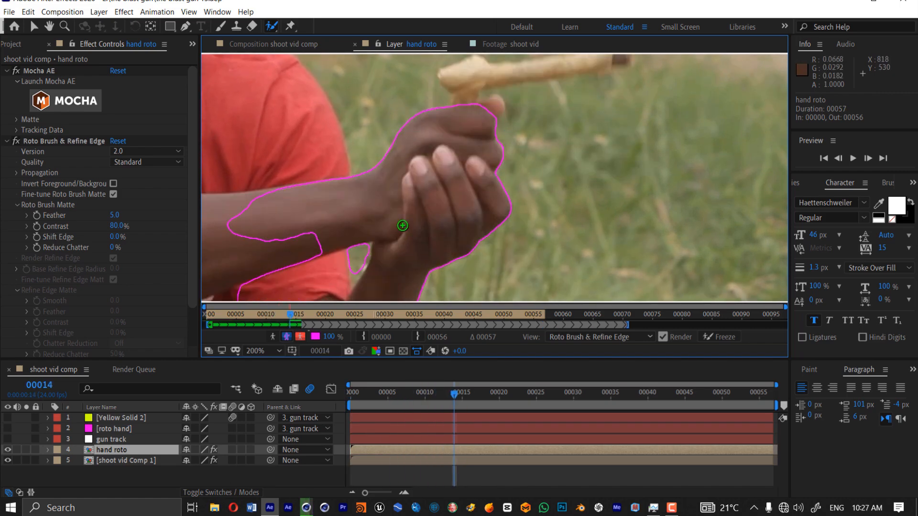
pyautogui.press('pagedown')
pyautogui.press('pagedown')
pyautogui.press('pagedown')
pyautogui.press('pagedown')
pyautogui.press('pagedown')
pyautogui.press('pagedown')
pyautogui.press('pagedown')
pyautogui.press('pagedown')
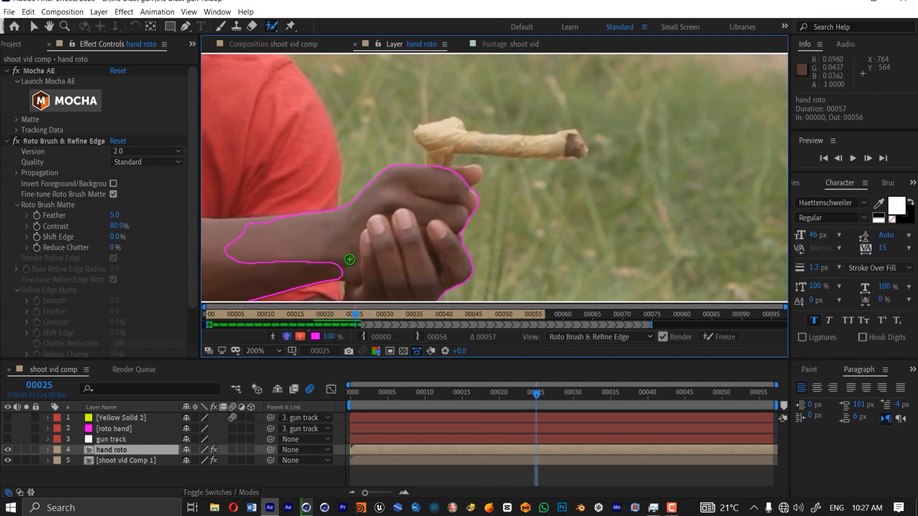
# - Carry the propagation on from frame 25 to frame 33, adding corrective Roto Brush strokes on the hand and along the fist's upper edge
pyautogui.press('pagedown')
pyautogui.press('pagedown')
pyautogui.press('pagedown')
pyautogui.press('pagedown')
pyautogui.press('pagedown')
pyautogui.moveTo(411, 215); pyautogui.dragTo(453, 204)
pyautogui.press('pagedown')
pyautogui.press('pagedown')
pyautogui.press('pagedown')
pyautogui.moveTo(456, 116)
pyautogui.mouseDown()
pyautogui.moveTo(486, 122)
pyautogui.moveTo(480, 111)
pyautogui.mouseUp()
# - Propagate the selection past frame 33 and check the hand outline back and forth against the composition and in playback
pyautogui.press('pagedown')
pyautogui.press('pagedown')
pyautogui.press('pagedown')
pyautogui.press('pagedown')
pyautogui.press('pagedown')
pyautogui.press('pagedown')
pyautogui.press('pagedown')
pyautogui.press('pageup')
pyautogui.press('pageup')
pyautogui.press('pageup')
pyautogui.press('pageup')
pyautogui.press('pageup')
pyautogui.press('pageup')
pyautogui.press('pageup')
pyautogui.press('pageup')
pyautogui.press('pageup')
pyautogui.press('pageup')
pyautogui.press('pagedown')
pyautogui.press('pagedown')
pyautogui.press('pagedown')
pyautogui.press('pagedown')
pyautogui.click(281, 47)
pyautogui.click(406, 45)
pyautogui.press('pageup')
pyautogui.press('pagedown')
pyautogui.press('pagedown')
pyautogui.press('space')
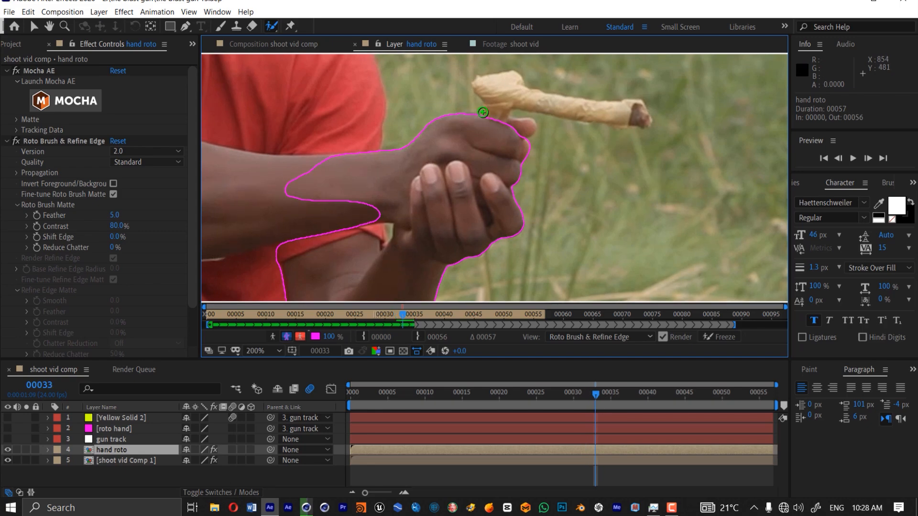
# - Freeze the Roto Brush matte, return to the shoot vid comp and solo the hand roto layer
pyautogui.click(726, 337)
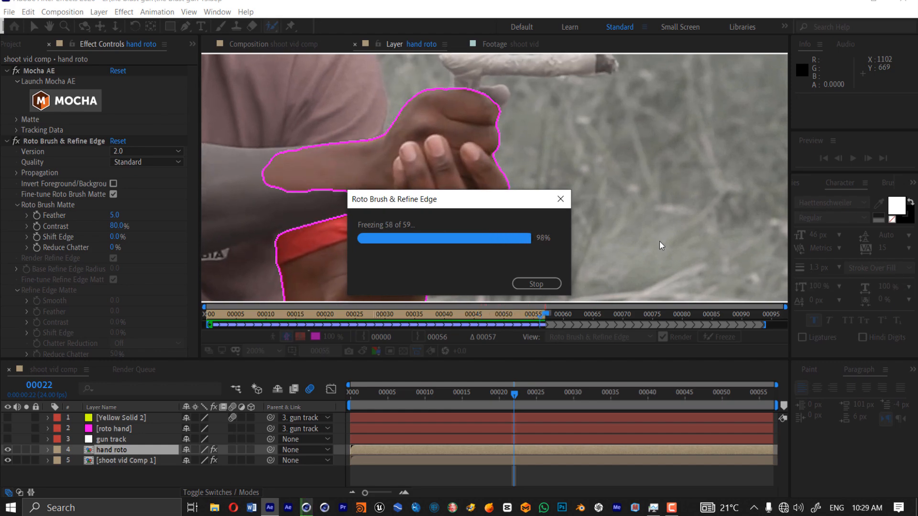
pyautogui.click(278, 44)
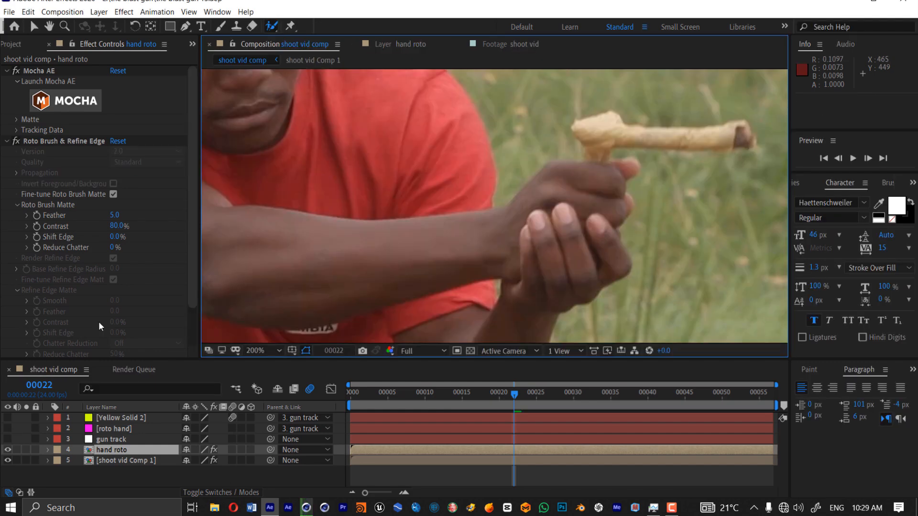
pyautogui.click(26, 450)
# - Set the Roto Brush matte's Feather to 8 and Reduce Chatter to 42%
pyautogui.click(117, 216)
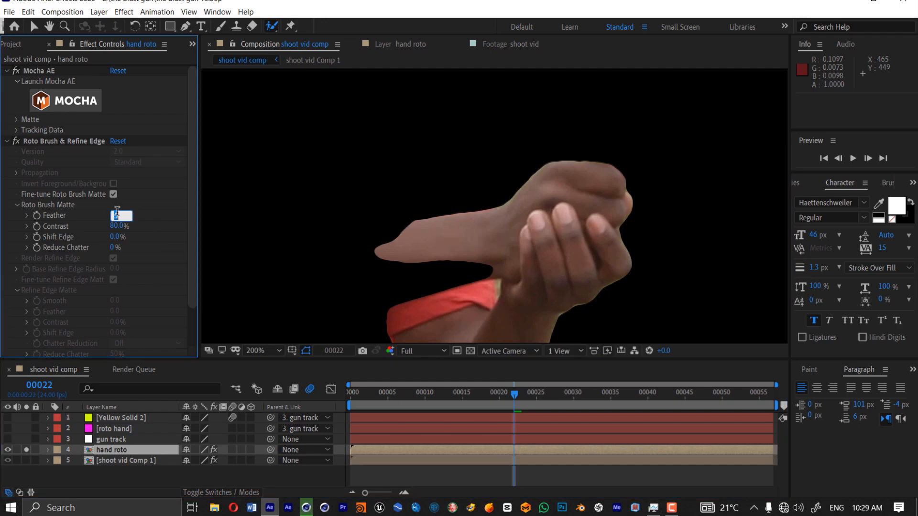
pyautogui.write('8')
pyautogui.press('Return')
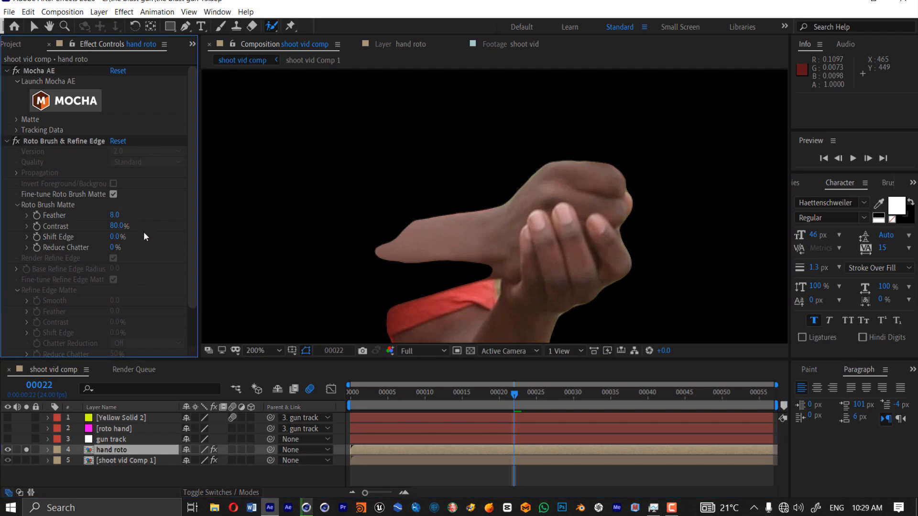
pyautogui.moveTo(113, 247); pyautogui.dragTo(129, 247)
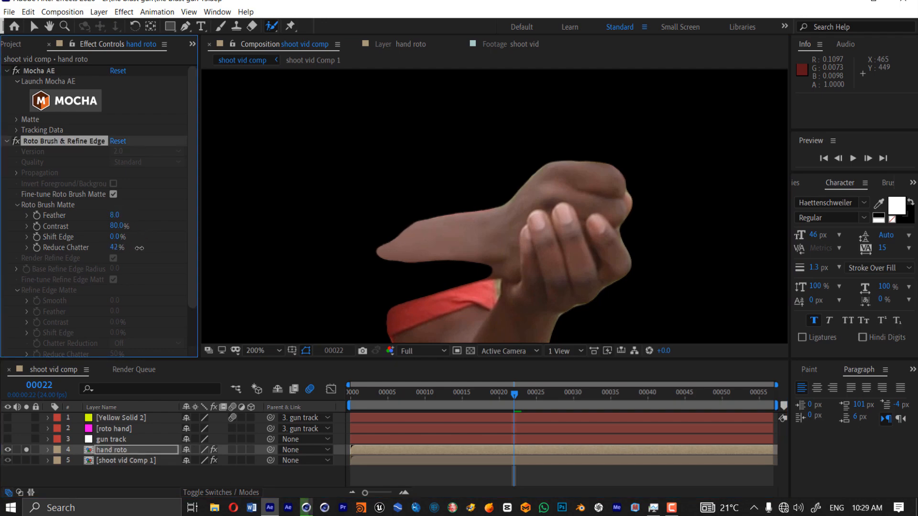
# - Enable Use Motion Blur and Decontaminate Edge Colors on the Roto Brush effect, and turn off the hand roto layer's solo
pyautogui.scroll(-2, 135, 266)
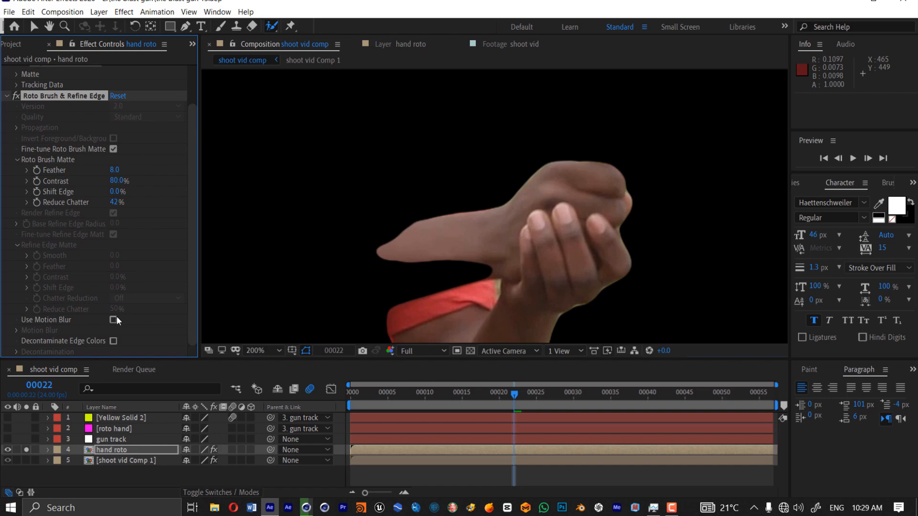
pyautogui.click(114, 320)
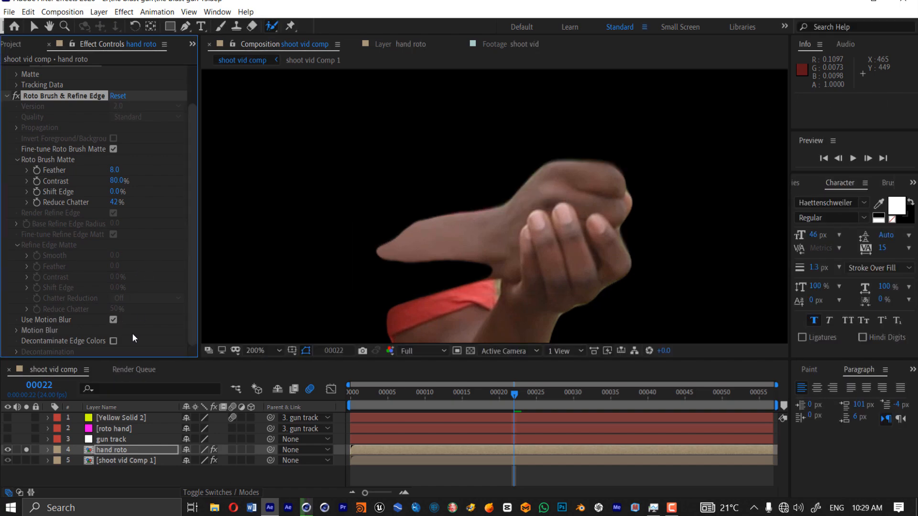
pyautogui.click(115, 340)
pyautogui.click(114, 339)
pyautogui.click(27, 450)
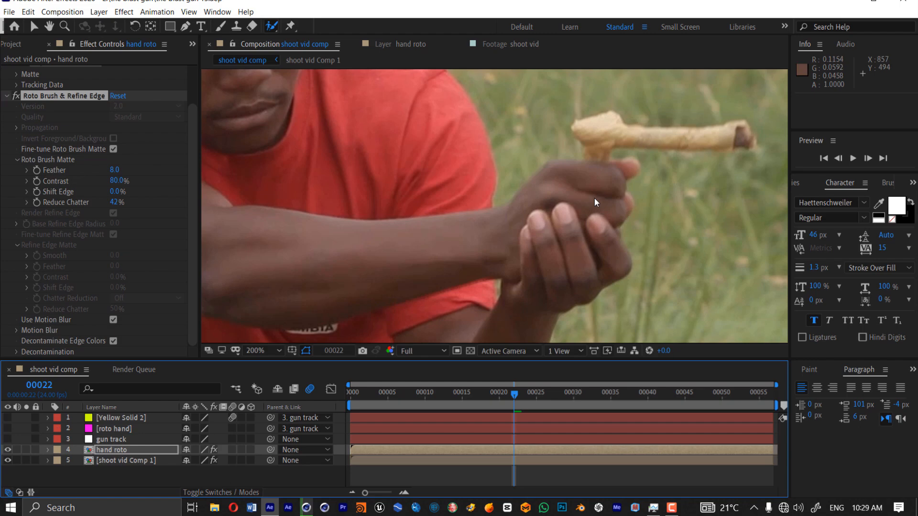
# - Scrub through the whole composition to review the stick gun and hand motion, and return the playhead to frame 0
pyautogui.scroll(-1, 595, 197)
pyautogui.moveTo(595, 198); pyautogui.dragTo(550, 211)
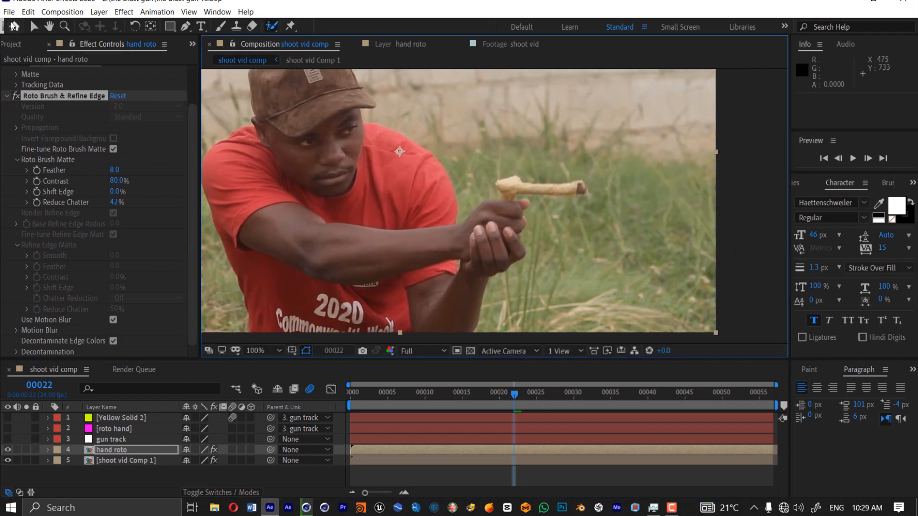
pyautogui.moveTo(515, 393); pyautogui.dragTo(765, 399)
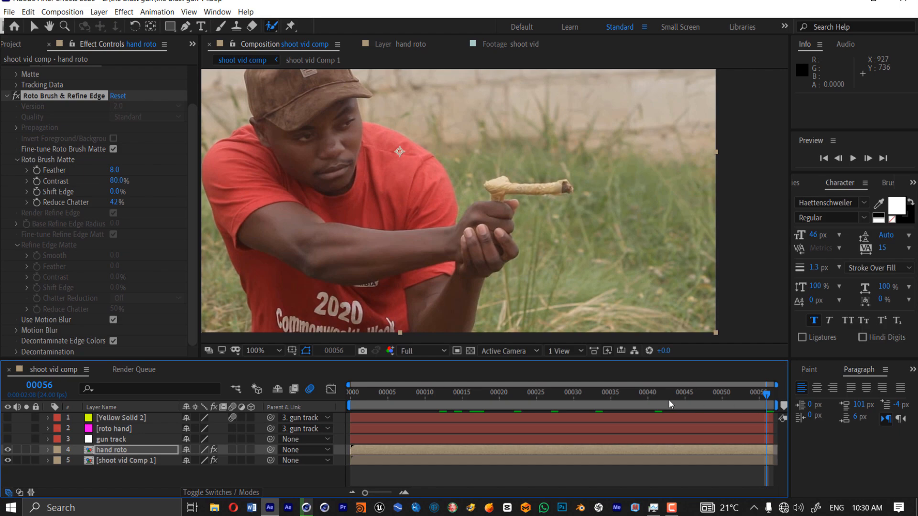
pyautogui.moveTo(668, 400); pyautogui.dragTo(333, 400)
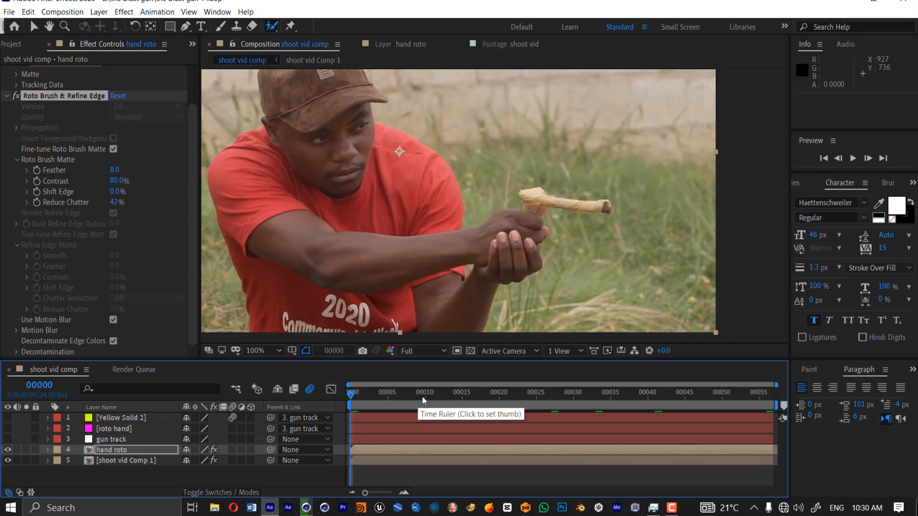
pyautogui.moveTo(421, 396); pyautogui.dragTo(752, 389)
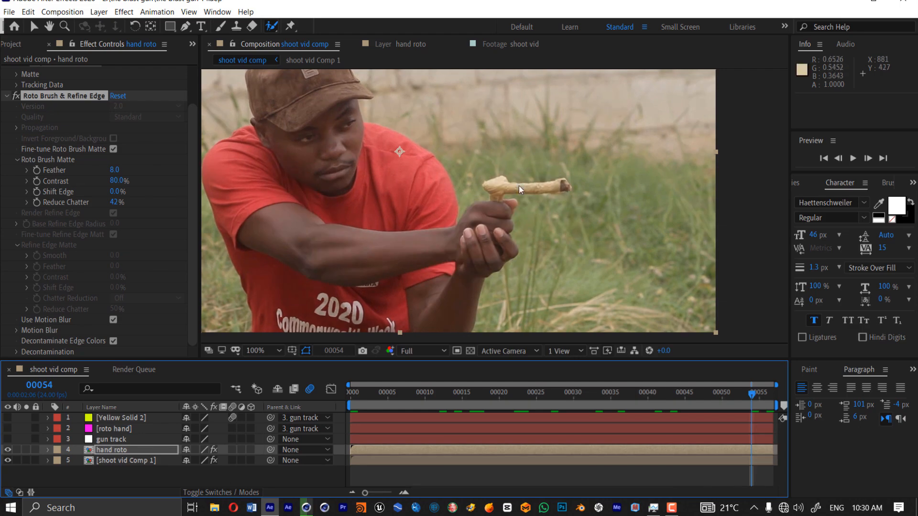
pyautogui.click(614, 399)
pyautogui.moveTo(614, 399); pyautogui.dragTo(337, 399)
pyautogui.click(485, 399)
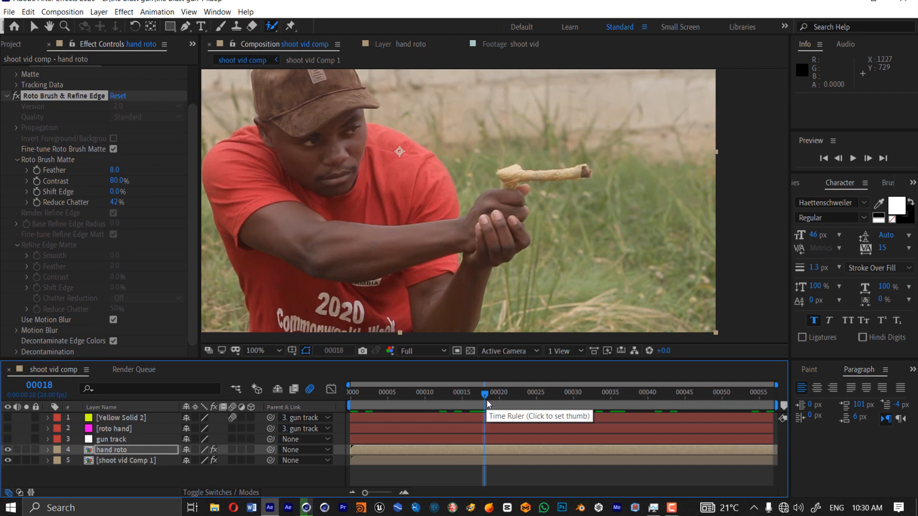
pyautogui.moveTo(487, 400); pyautogui.dragTo(331, 400)
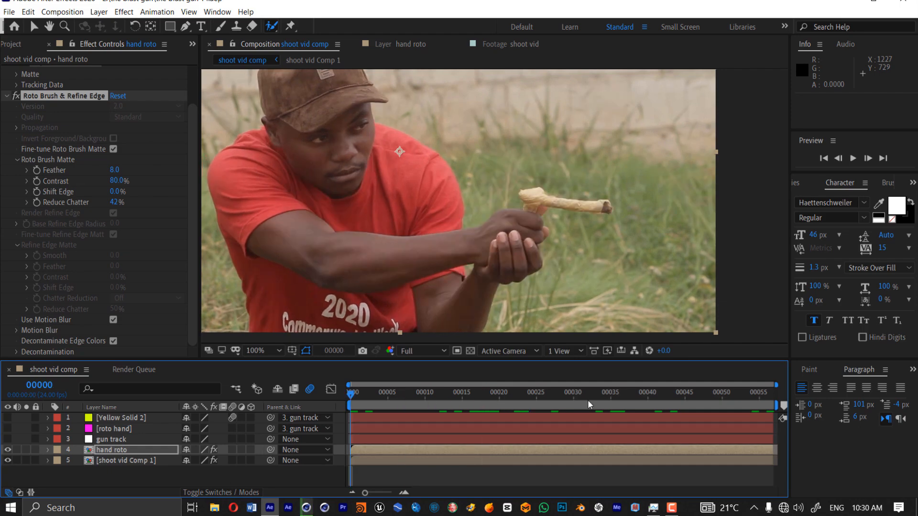
# - Duplicate the shoot vid Comp 1 layer, rename the copy to "BG" and place it above the gun track layer
pyautogui.click(127, 459)
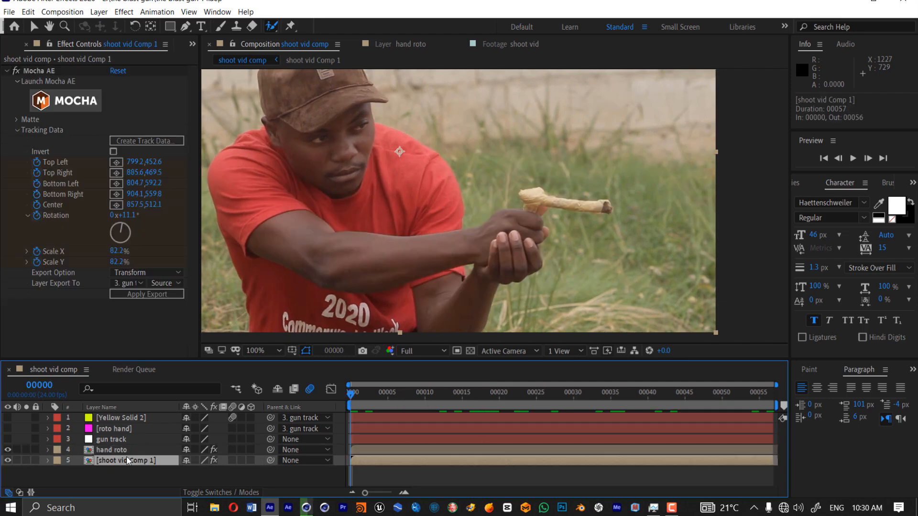
pyautogui.hotkey('ctrl', 'd')
pyautogui.press('Return')
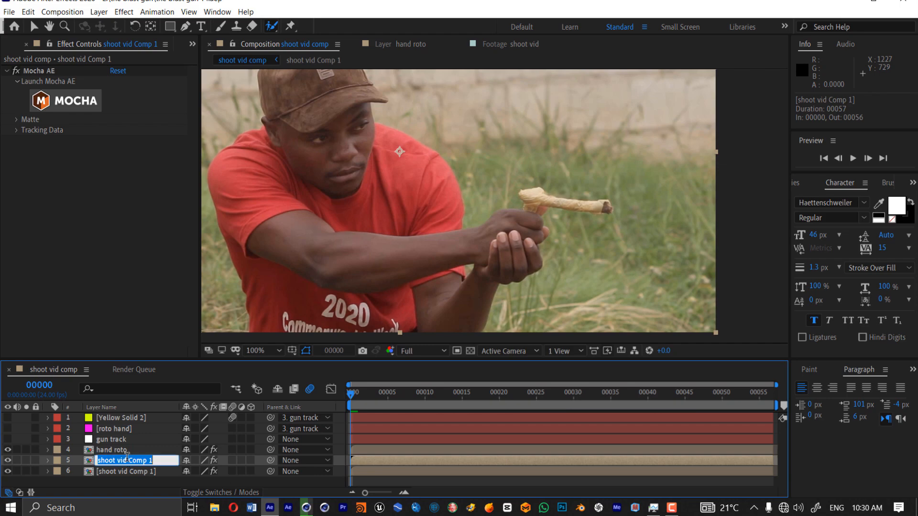
pyautogui.write('BG')
pyautogui.press('Return')
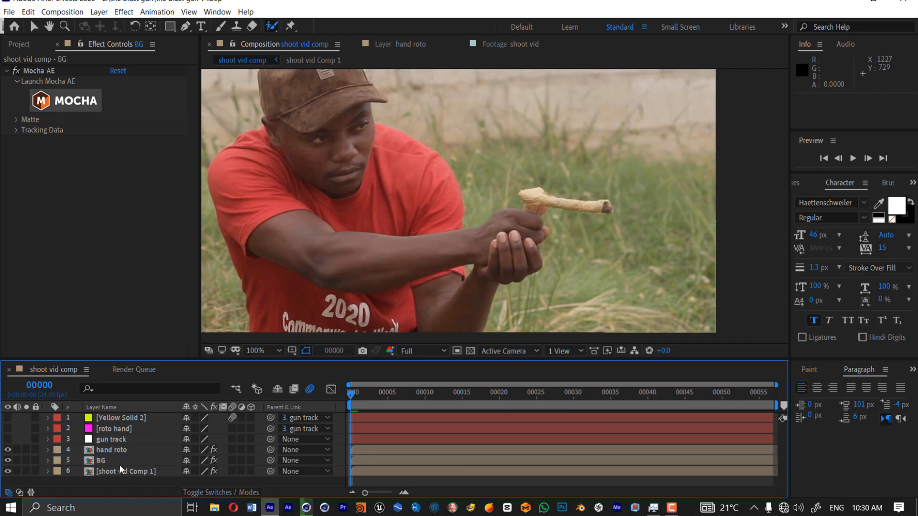
pyautogui.moveTo(118, 462); pyautogui.dragTo(123, 434)
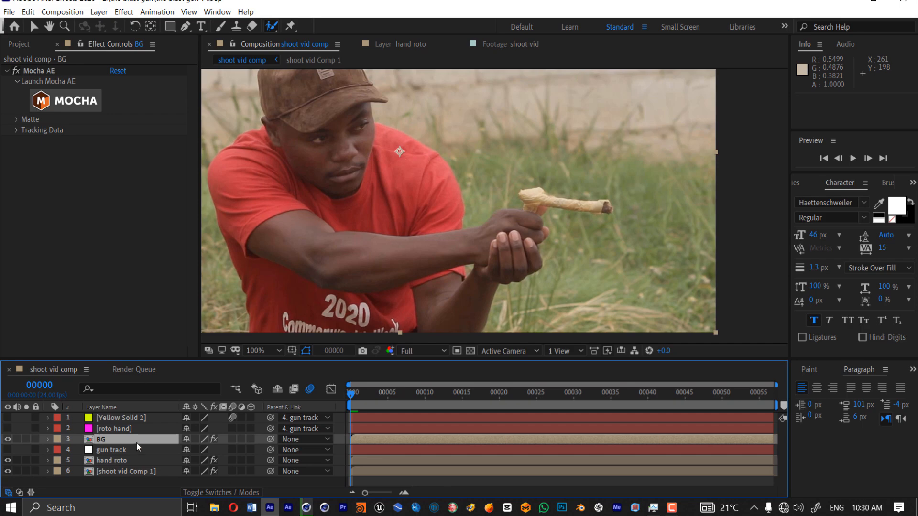
# - Apply Freeze Frame to the BG layer at frame 0 and expand the layer's properties
pyautogui.rightClick(135, 444)
pyautogui.moveTo(224, 192)
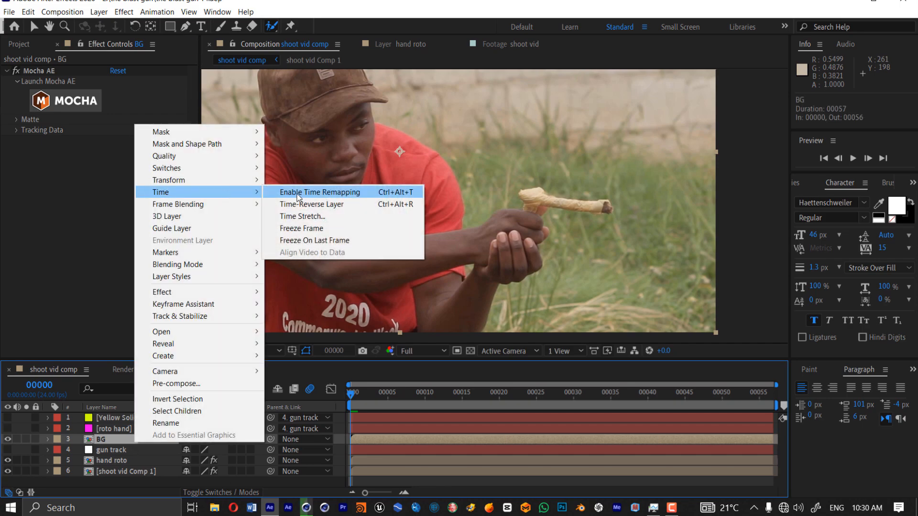
pyautogui.click(302, 229)
pyautogui.click(47, 439)
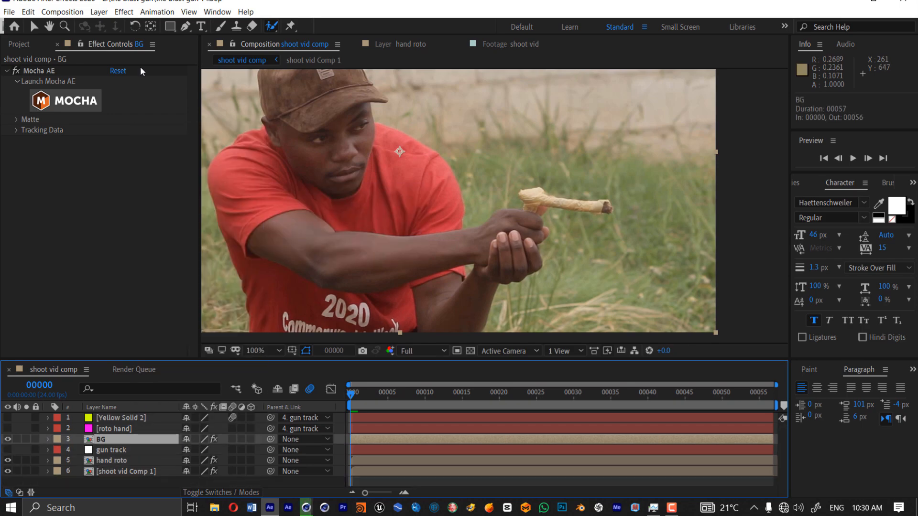
# - Draw a closed 12-point mask on the BG layer around the grass between the red shirt and stick gun, and check it at several frames
pyautogui.click(185, 26)
pyautogui.scroll(1, 467, 185)
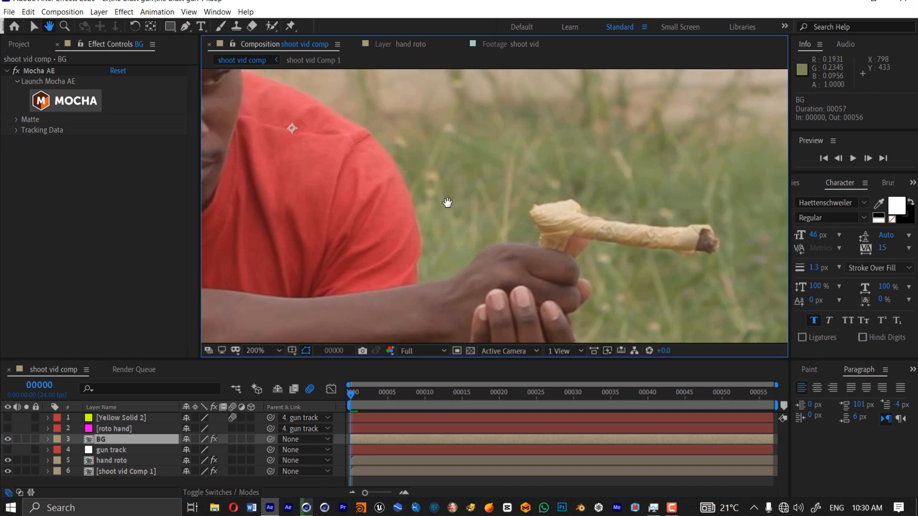
pyautogui.click(421, 103)
pyautogui.click(416, 129)
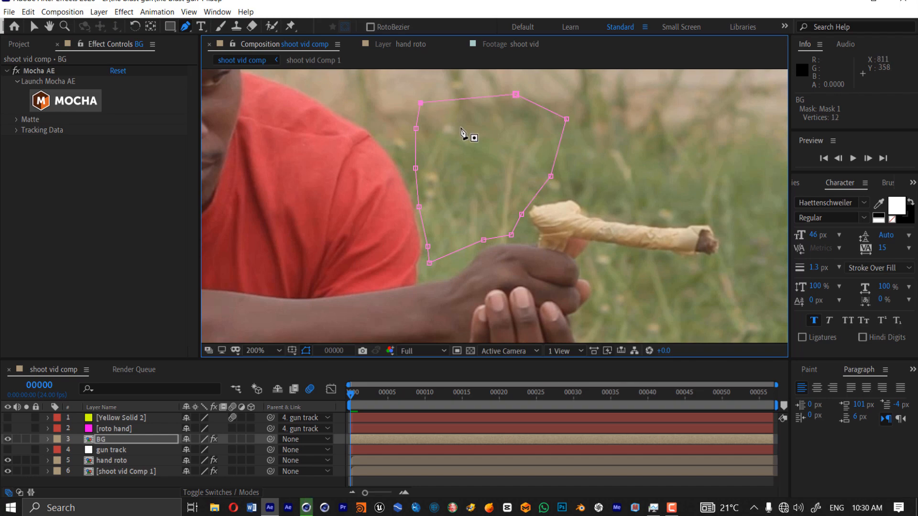
pyautogui.press('v')
pyautogui.click(445, 395)
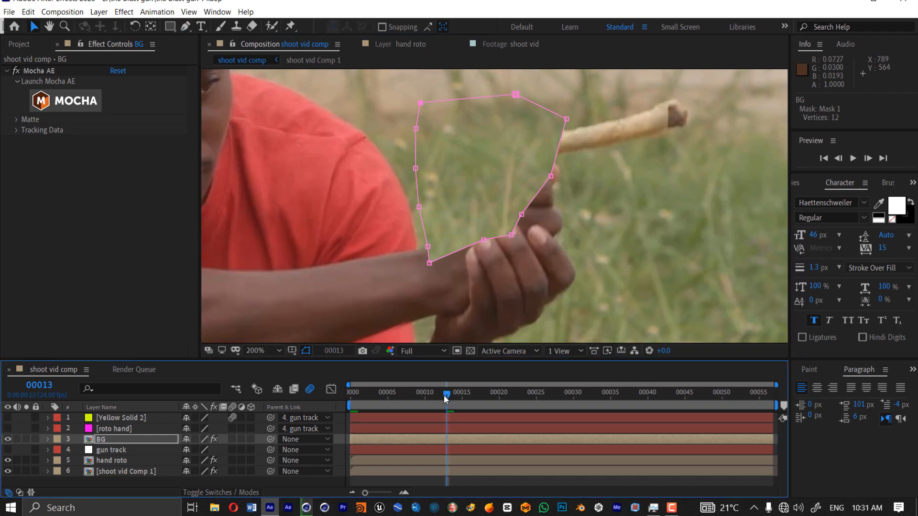
pyautogui.click(473, 396)
pyautogui.click(492, 395)
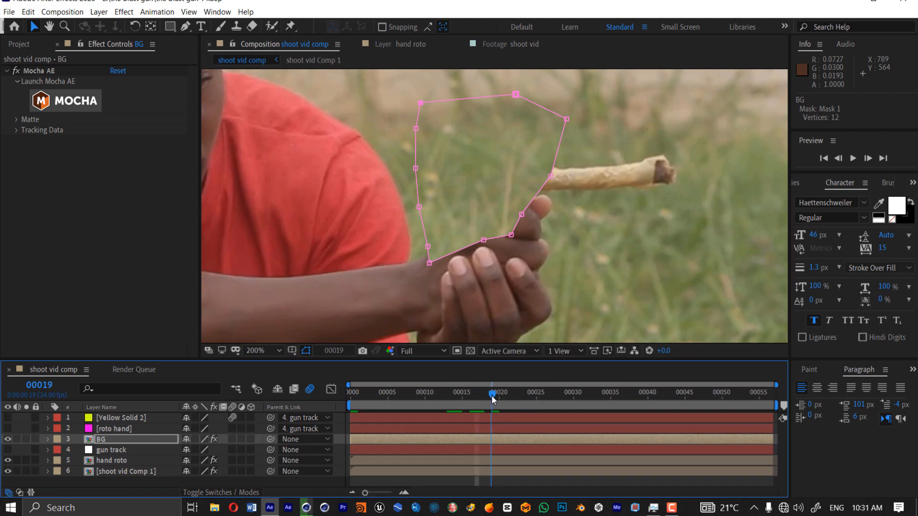
pyautogui.click(454, 395)
# - Move the hand roto layer above BG and toggle its solo to check the hand cutout over the patched background
pyautogui.moveTo(125, 459); pyautogui.dragTo(124, 438)
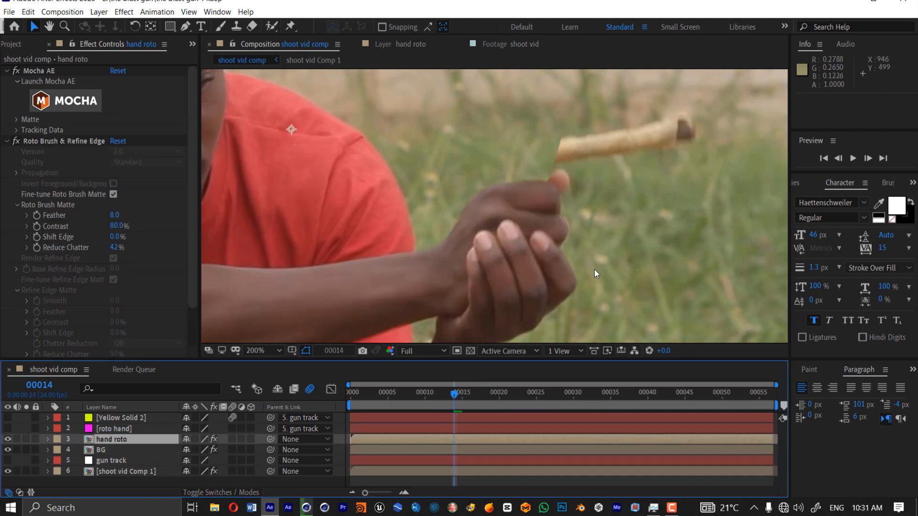
pyautogui.click(24, 439)
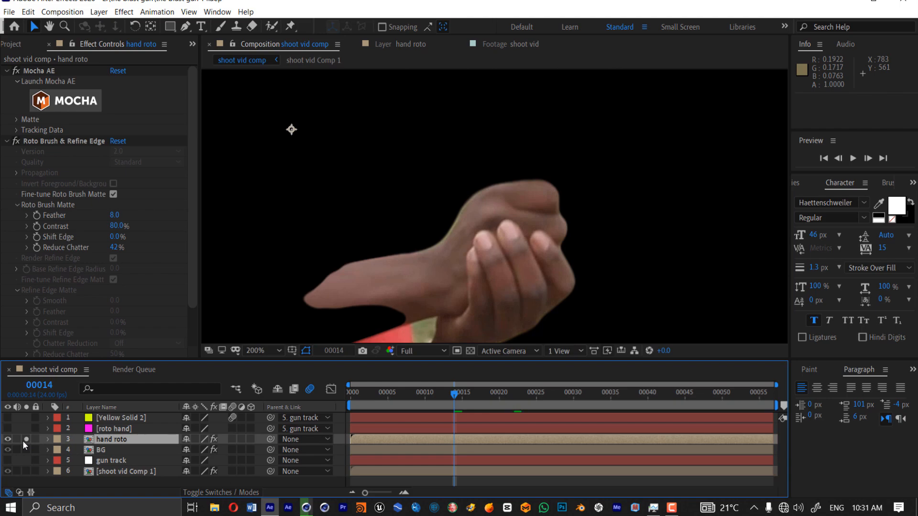
pyautogui.click(22, 440)
pyautogui.click(22, 440)
pyautogui.click(22, 440)
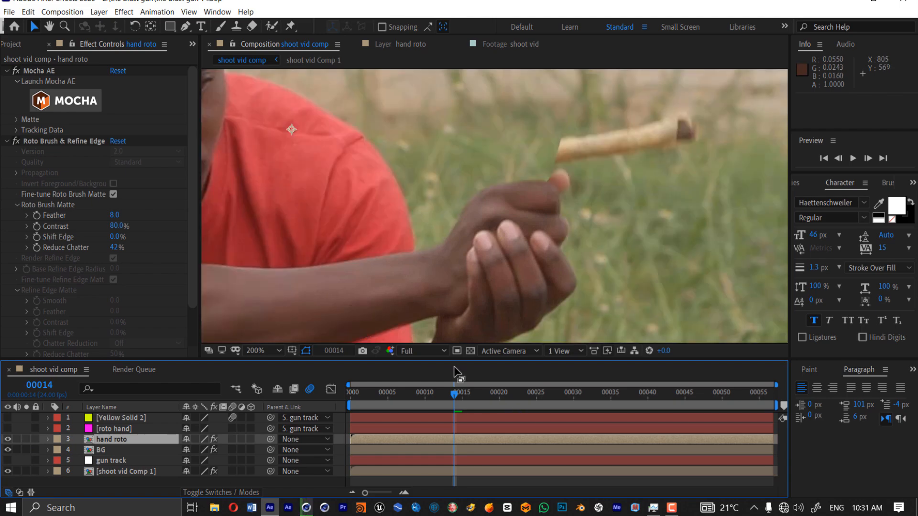
pyautogui.moveTo(442, 394); pyautogui.dragTo(470, 394)
pyautogui.scroll(-1, 423, 303)
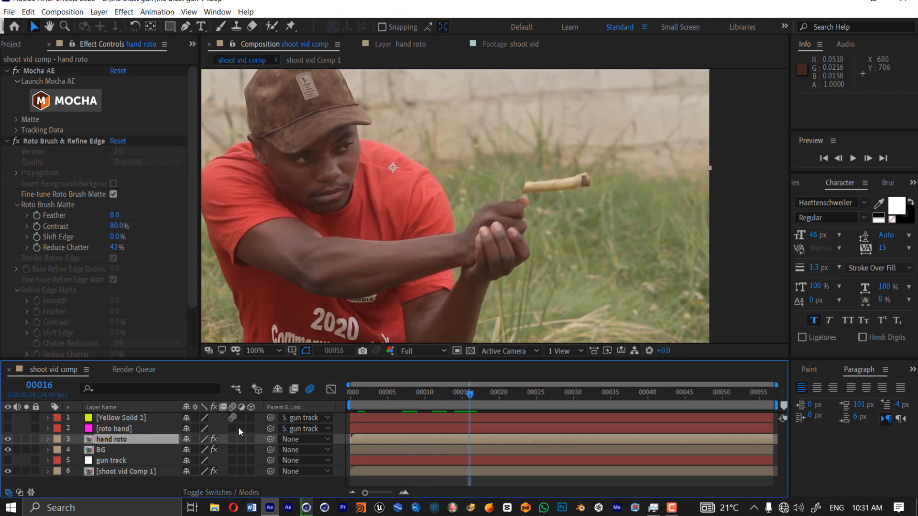
# - Duplicate the BG layer with its mask feathered 17 pixels and remove the Time Remap freeze from the copy
pyautogui.click(142, 437)
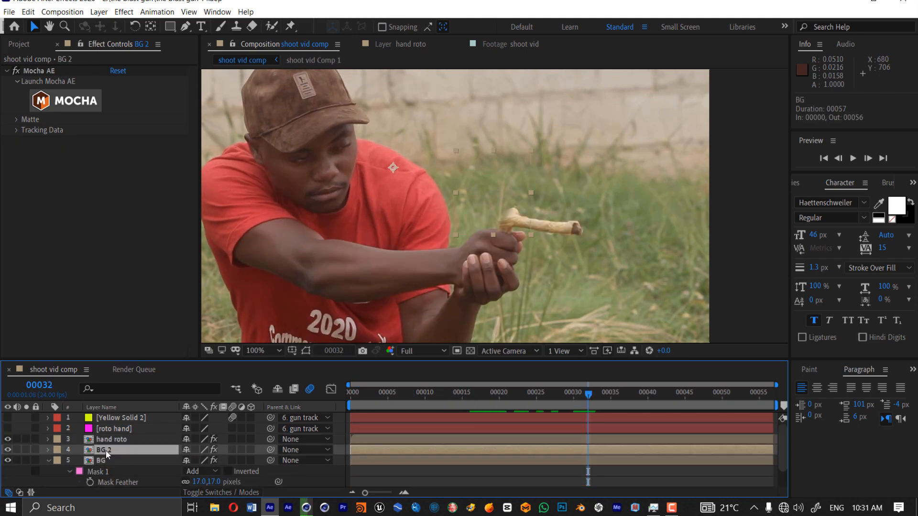
pyautogui.press('m')
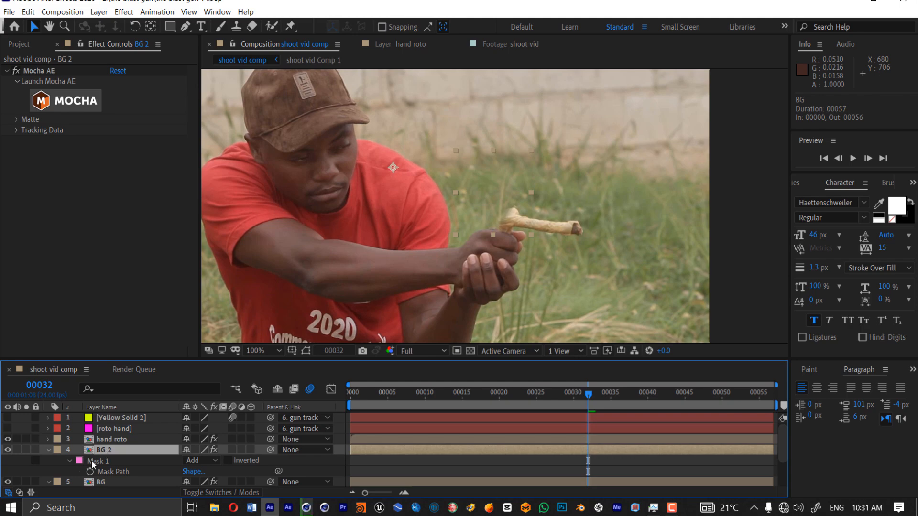
pyautogui.press('u')
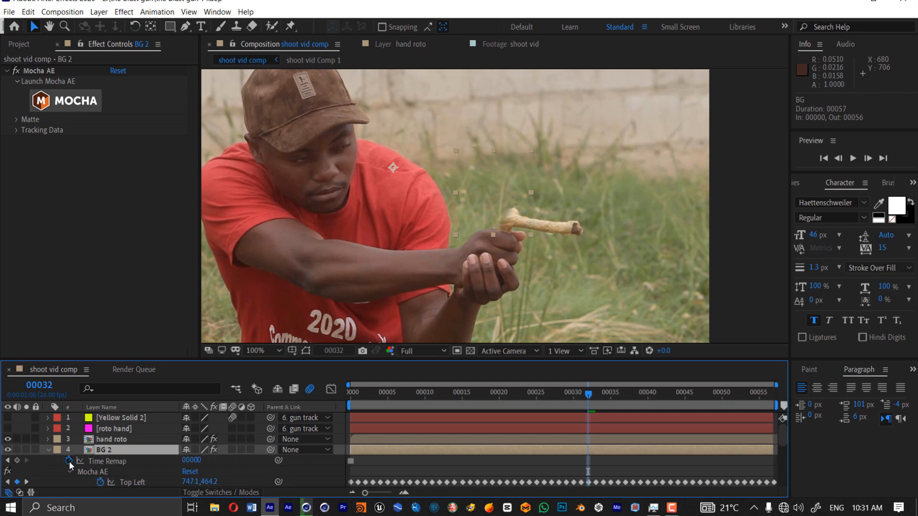
pyautogui.click(69, 461)
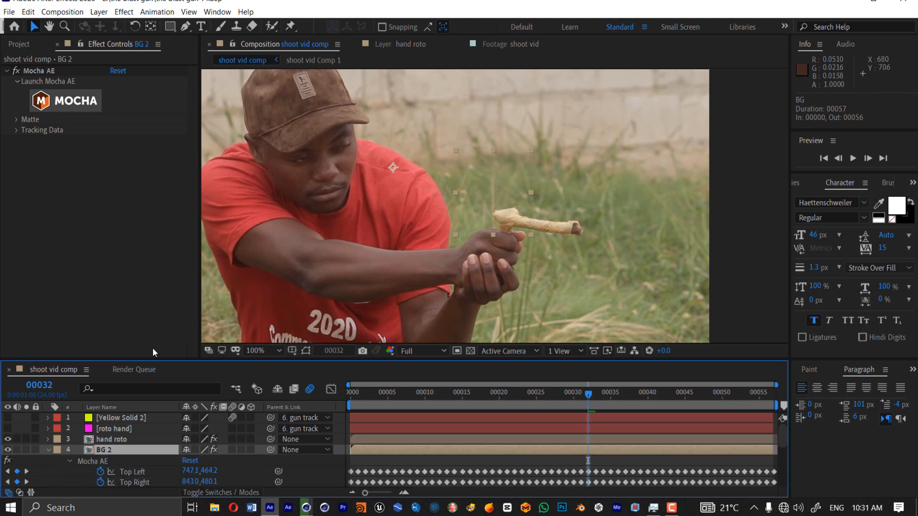
# - Replace BG 2's Mocha AE effect and mask with a new 11-point mask over the background around the stick's barrel, and check it across frames
pyautogui.click(27, 450)
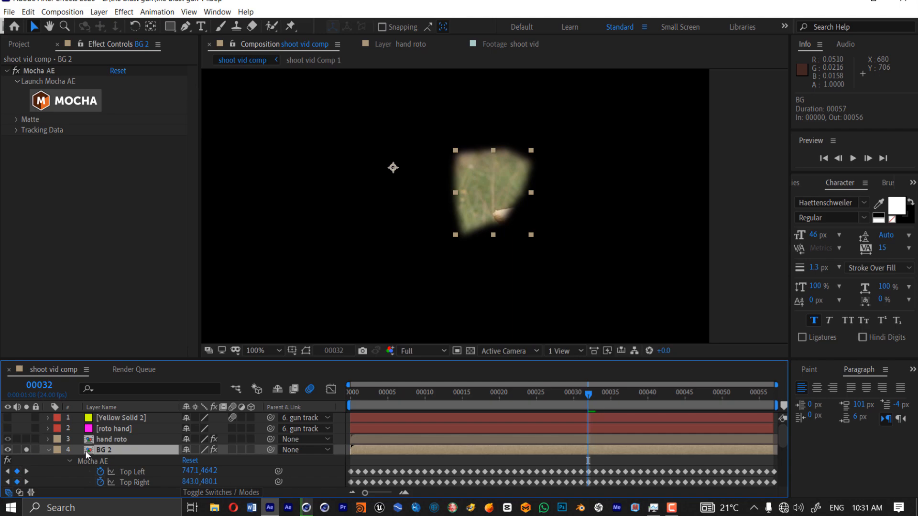
pyautogui.click(103, 460)
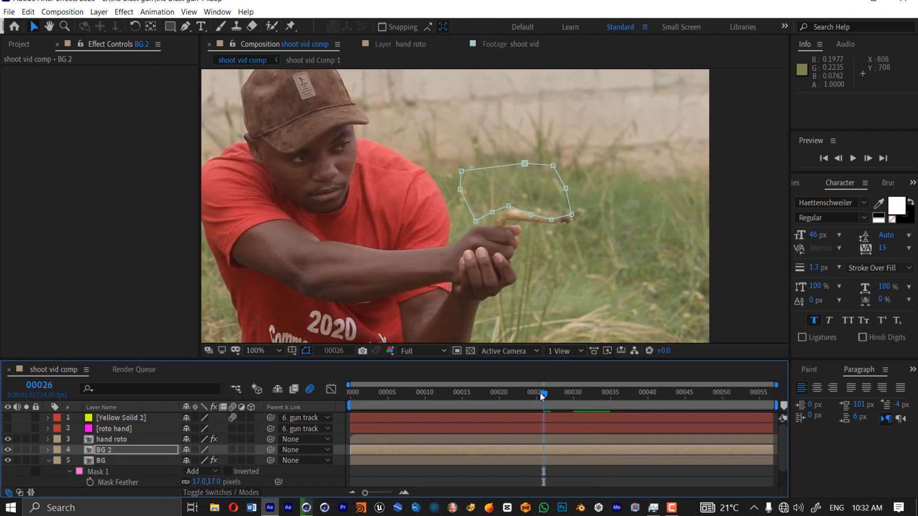
pyautogui.moveTo(543, 394); pyautogui.dragTo(439, 395)
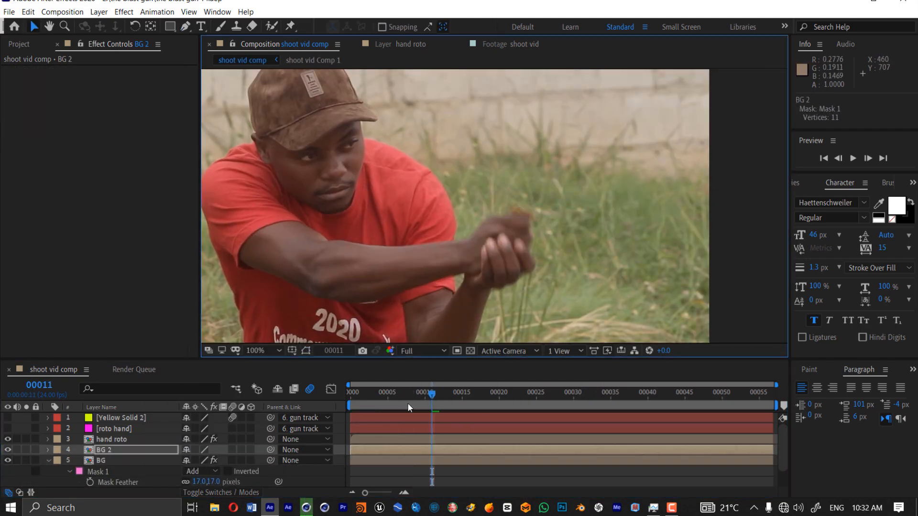
pyautogui.click(461, 393)
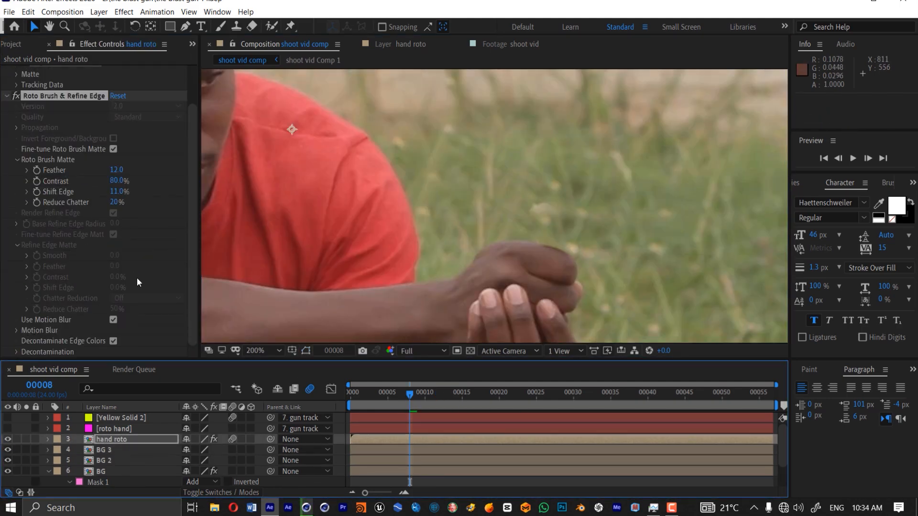
pyautogui.click(364, 395)
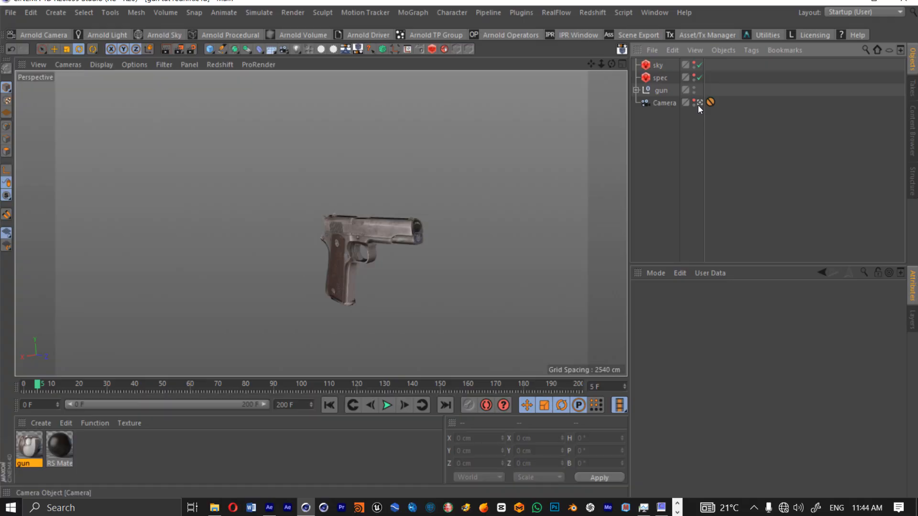
# - In Cinema 4D, show the viewport grid and leave the scene camera's view to inspect the pistol freely
pyautogui.click(165, 64)
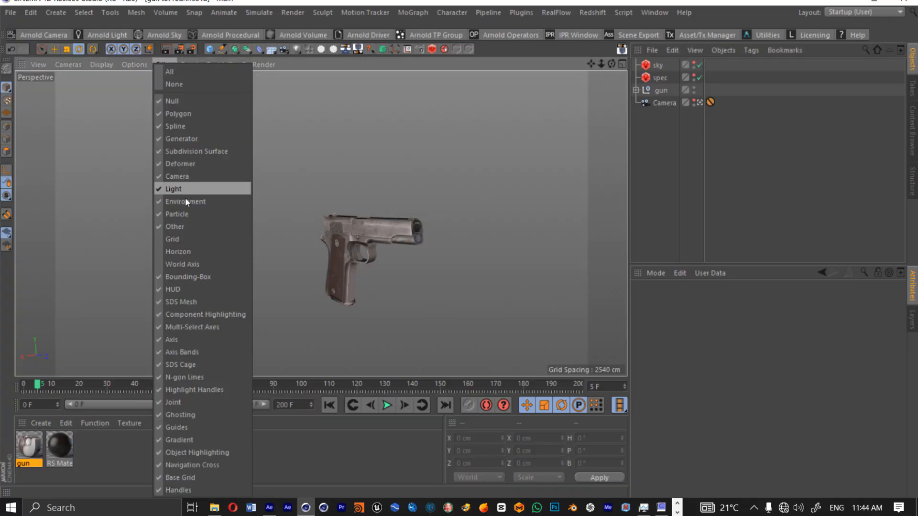
pyautogui.click(187, 239)
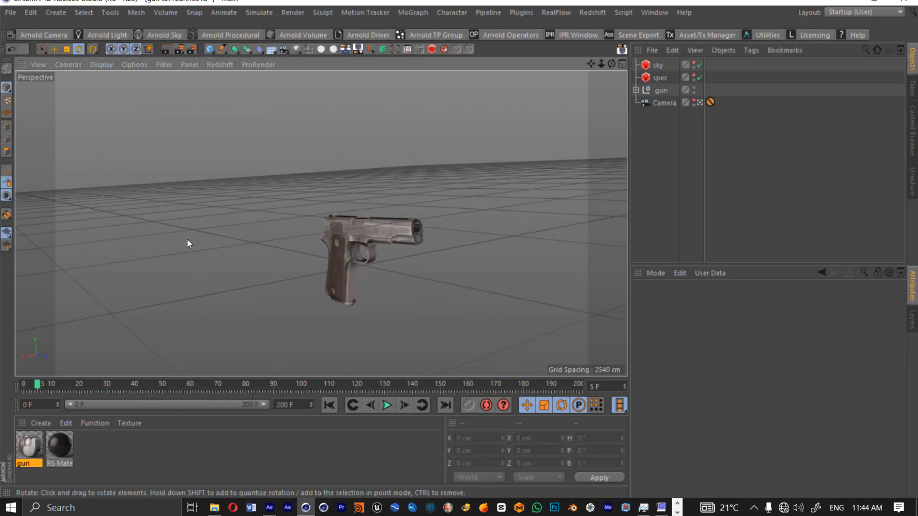
pyautogui.doubleClick(703, 103)
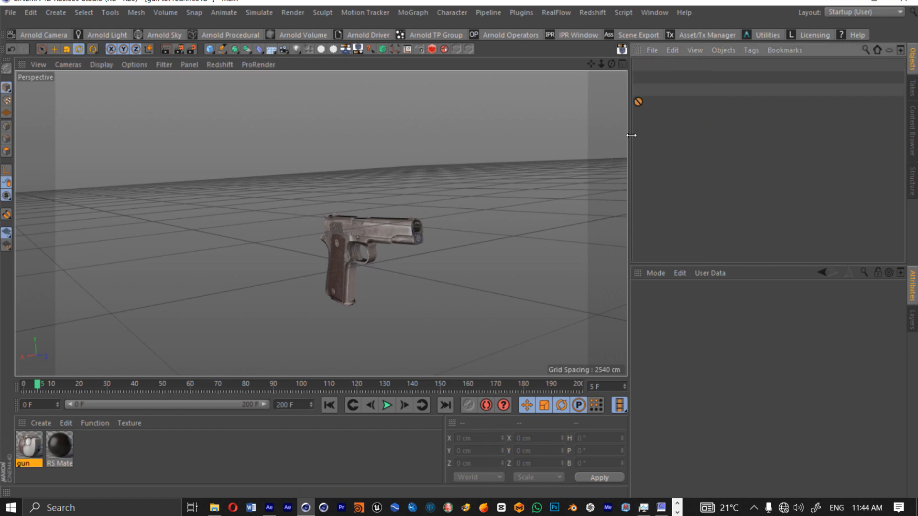
pyautogui.moveTo(633, 136); pyautogui.dragTo(753, 133)
pyautogui.click(744, 102)
pyautogui.click(743, 101)
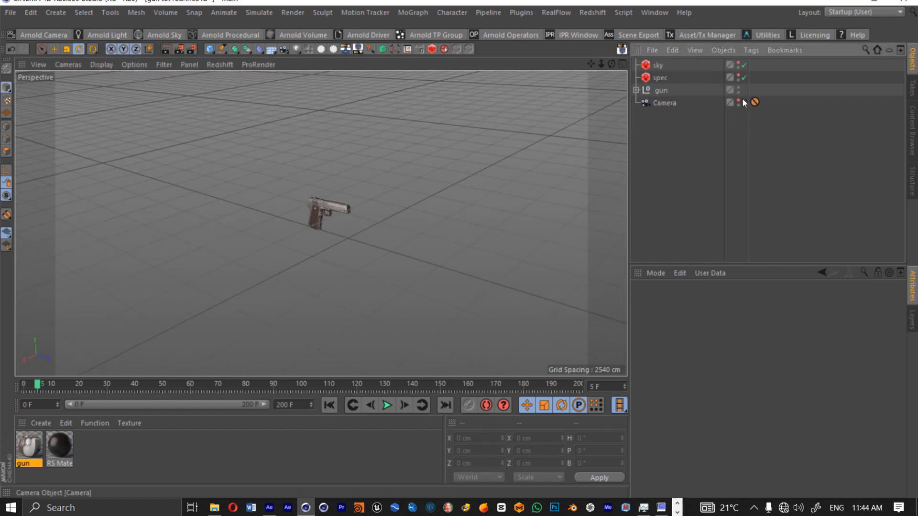
pyautogui.moveTo(613, 64); pyautogui.dragTo(601, 63)
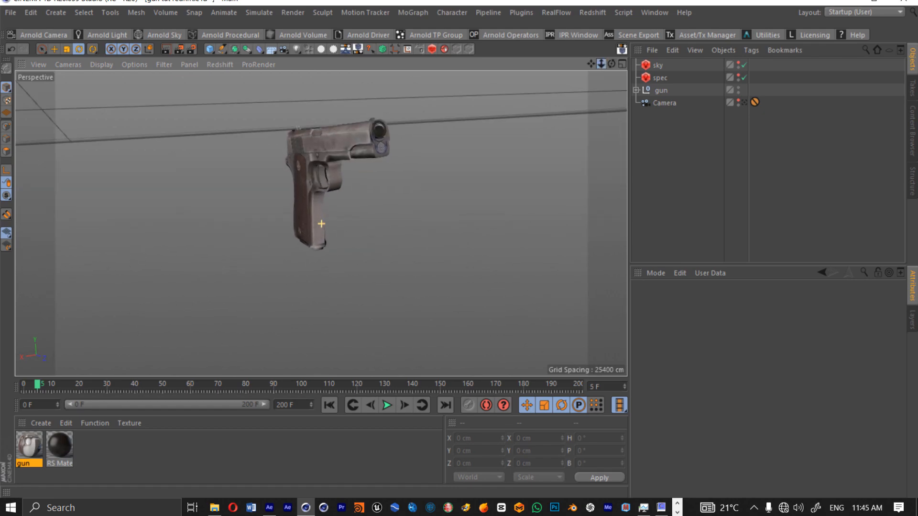
# - Hide the viewport grid and expand the gun group to examine the pistol's separate parts
pyautogui.click(162, 64)
pyautogui.click(196, 228)
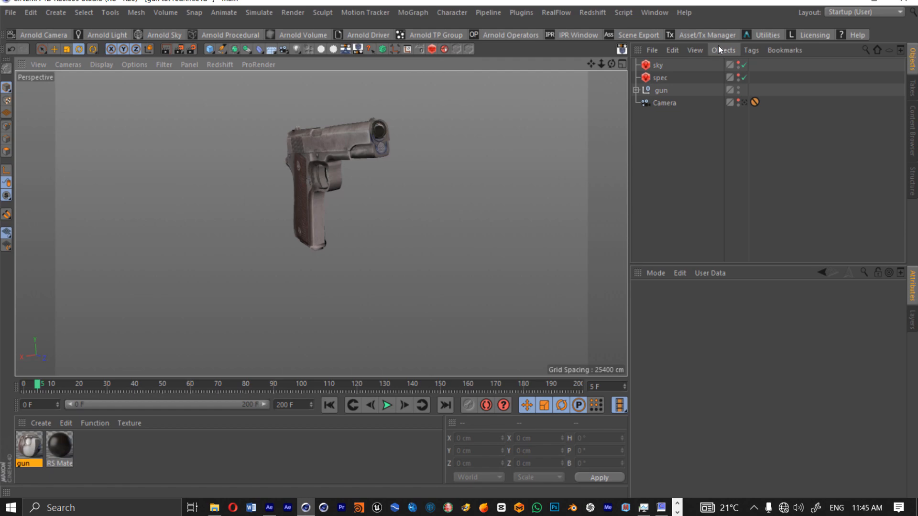
pyautogui.moveTo(612, 63); pyautogui.dragTo(667, 72)
pyautogui.click(636, 89)
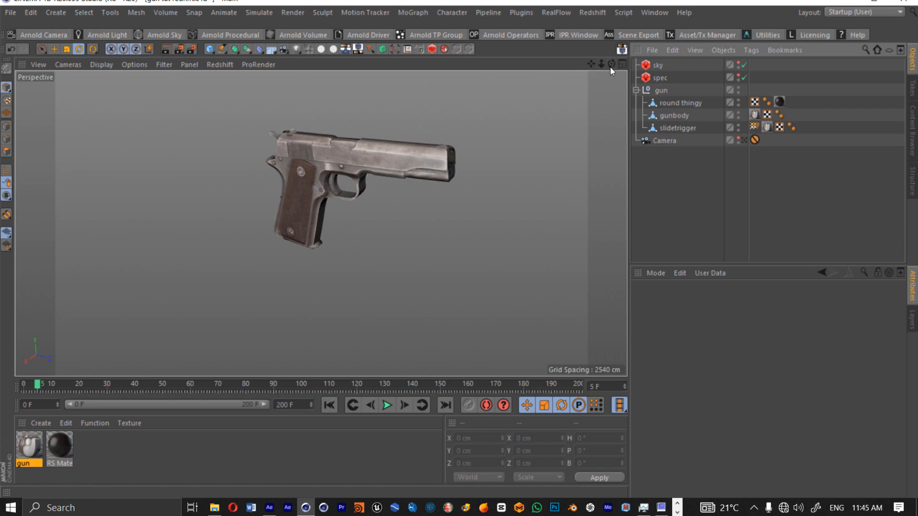
pyautogui.moveTo(612, 64); pyautogui.dragTo(707, 67)
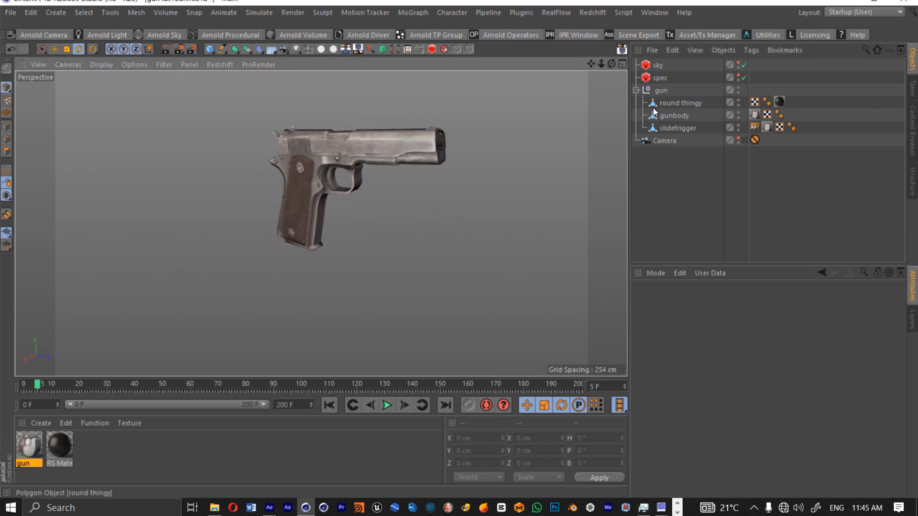
# - Try sliding the slidetrigger part backward off the gun body and undo the move
pyautogui.click(687, 130)
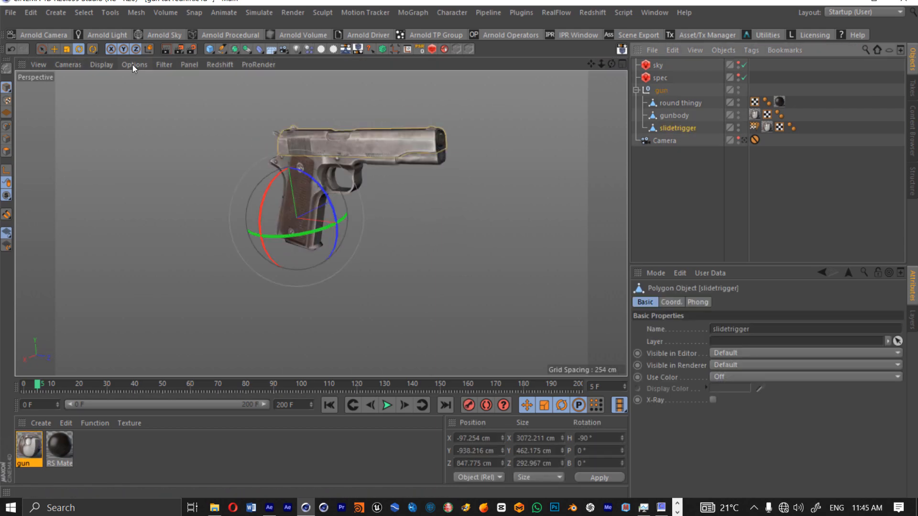
pyautogui.press('e')
pyautogui.moveTo(317, 227); pyautogui.dragTo(267, 223)
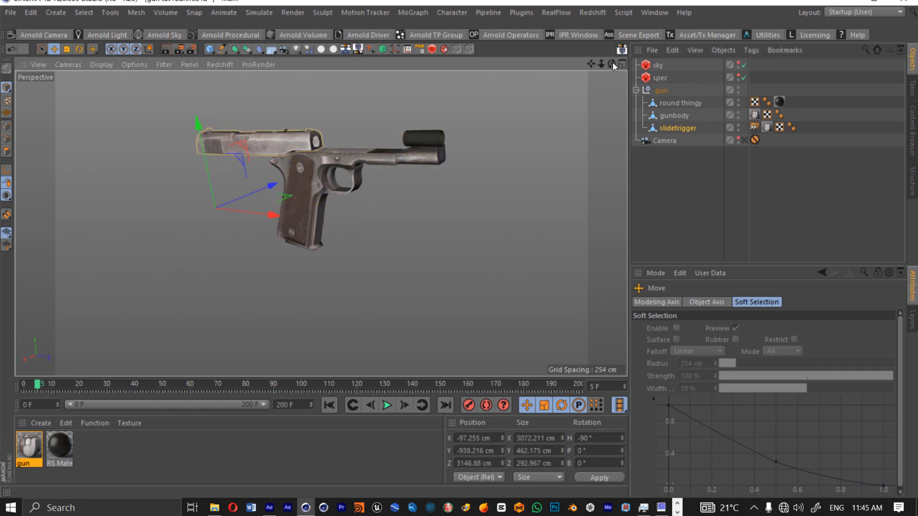
pyautogui.moveTo(612, 65); pyautogui.dragTo(653, 67)
pyautogui.hotkey('ctrl', 'z')
pyautogui.moveTo(592, 65)
pyautogui.mouseDown()
pyautogui.moveTo(512, 113)
pyautogui.moveTo(576, 66)
pyautogui.mouseUp()
pyautogui.moveTo(253, 271)
pyautogui.mouseDown()
pyautogui.moveTo(241, 270)
pyautogui.moveTo(253, 271)
pyautogui.mouseUp()
pyautogui.hotkey('ctrl', 'z')
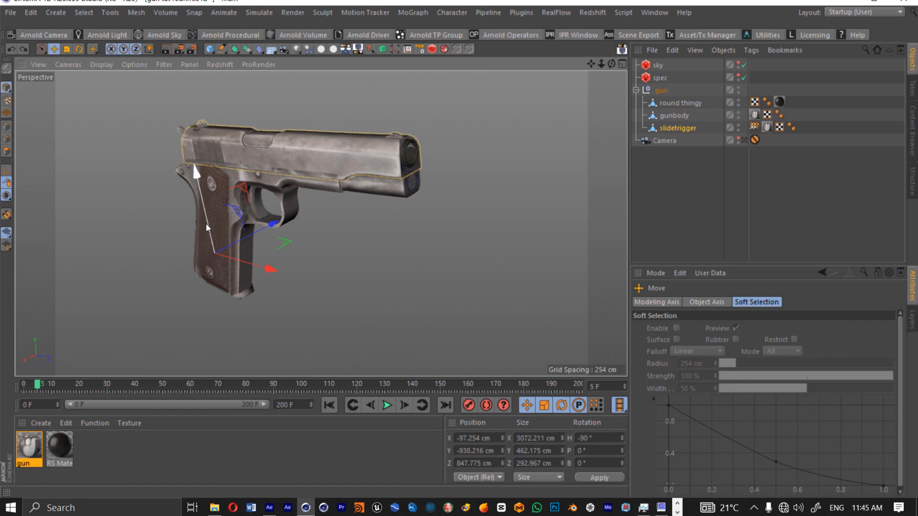
# - Raise the slidetrigger part slightly to about Y -897 cm on the gun body, undoing the extra nudge
pyautogui.moveTo(206, 222); pyautogui.dragTo(206, 220)
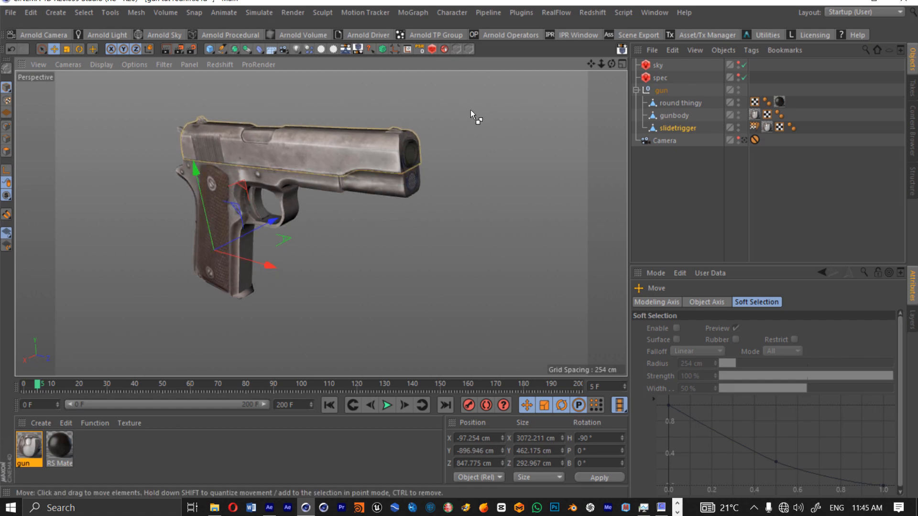
pyautogui.moveTo(601, 65); pyautogui.dragTo(614, 64)
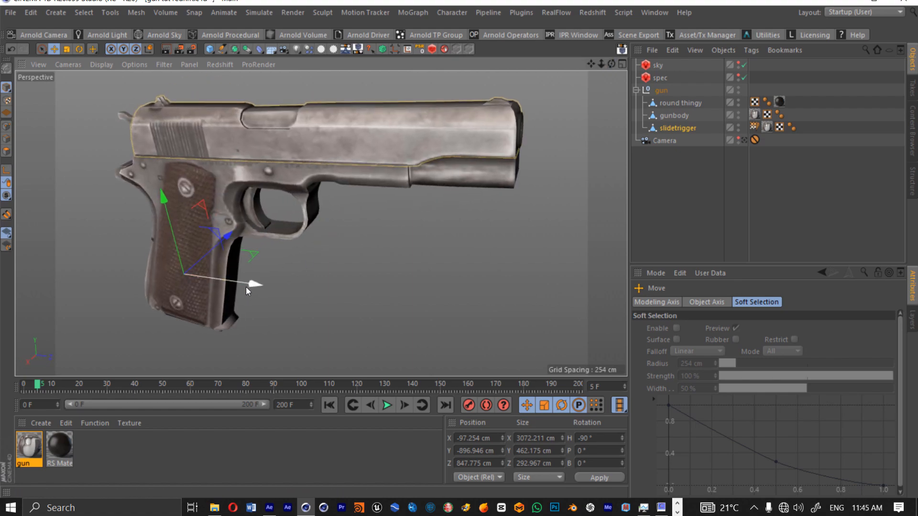
pyautogui.moveTo(246, 286)
pyautogui.mouseDown()
pyautogui.moveTo(220, 287)
pyautogui.moveTo(246, 286)
pyautogui.mouseUp()
pyautogui.moveTo(171, 226); pyautogui.dragTo(172, 230)
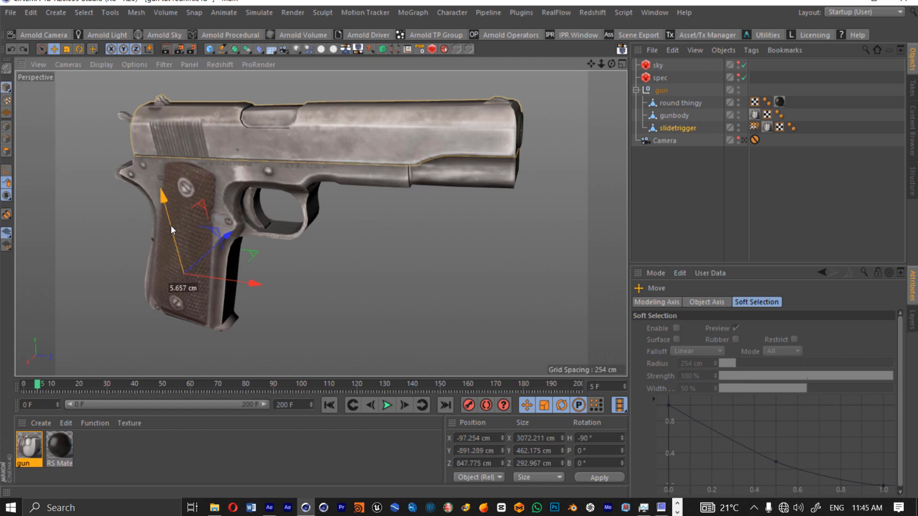
pyautogui.hotkey('ctrl', 'z')
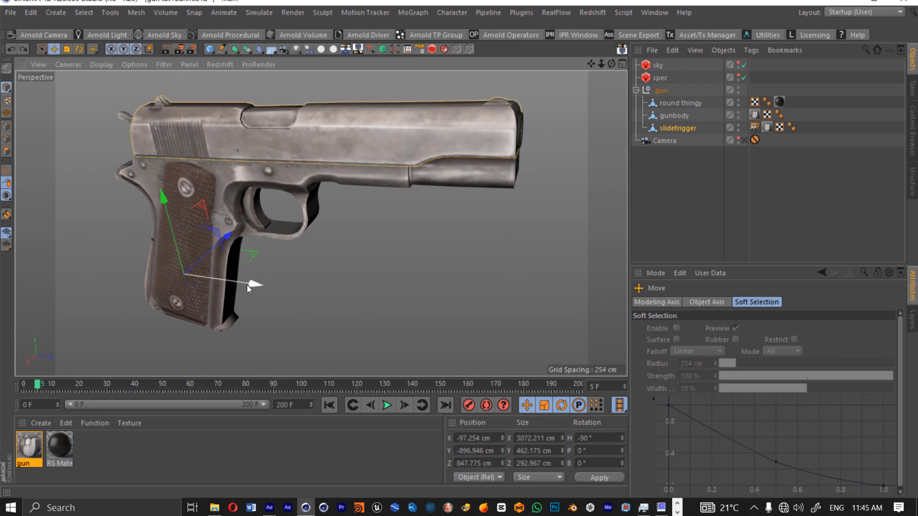
# - Return to the scene Camera's view and toggle the spec light off and on to compare the gun's lighting
pyautogui.click(744, 140)
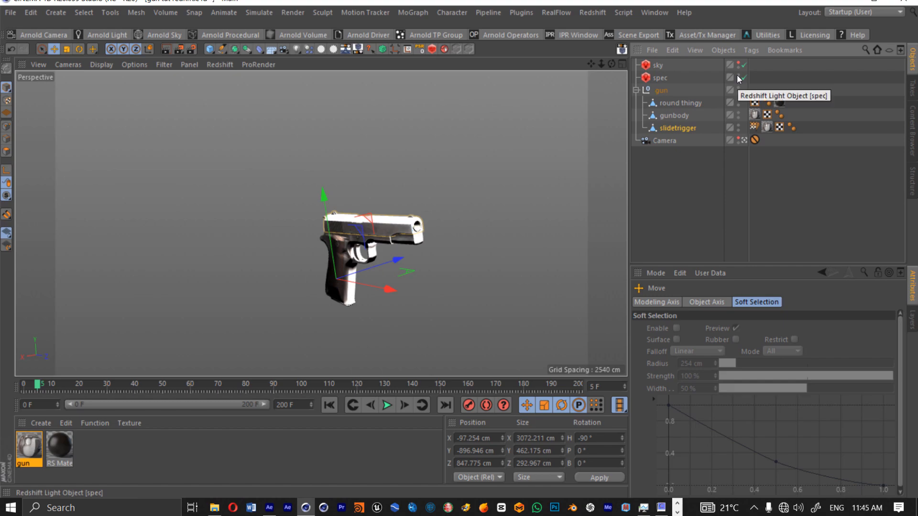
pyautogui.click(662, 78)
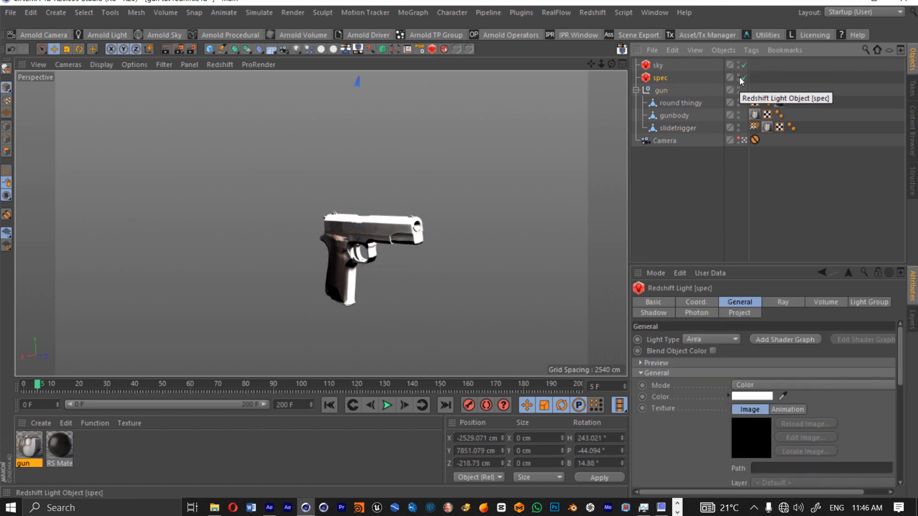
pyautogui.click(744, 78)
pyautogui.click(744, 77)
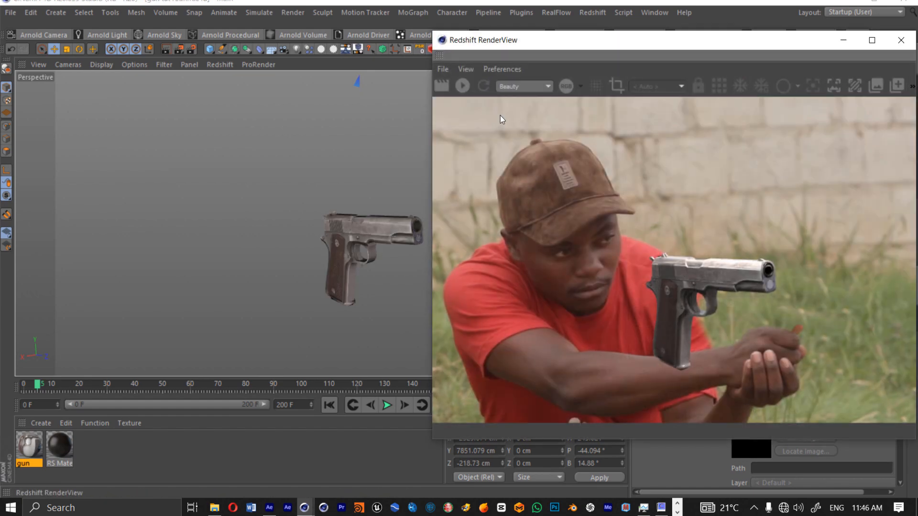
# - Move the render preview beside the light settings and examine the gun's lighting against the footage
pyautogui.moveTo(637, 47); pyautogui.dragTo(358, 51)
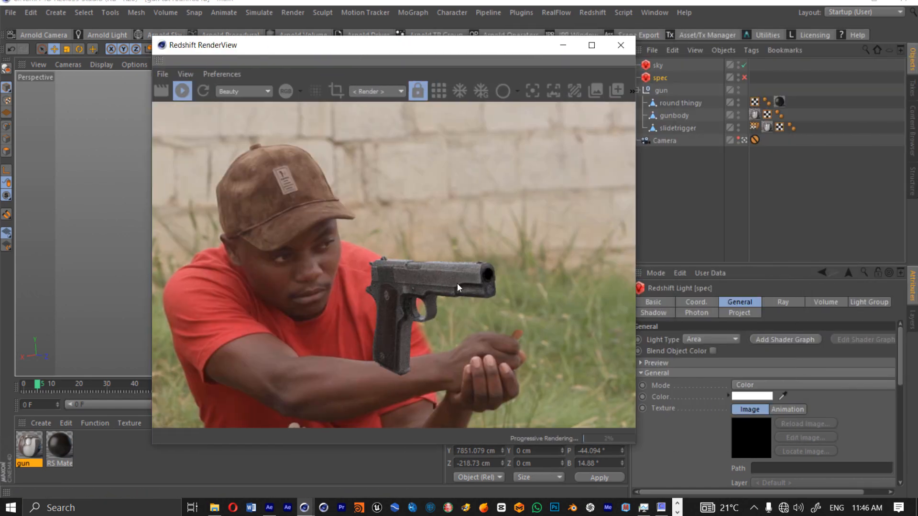
pyautogui.scroll(-4, 430, 284)
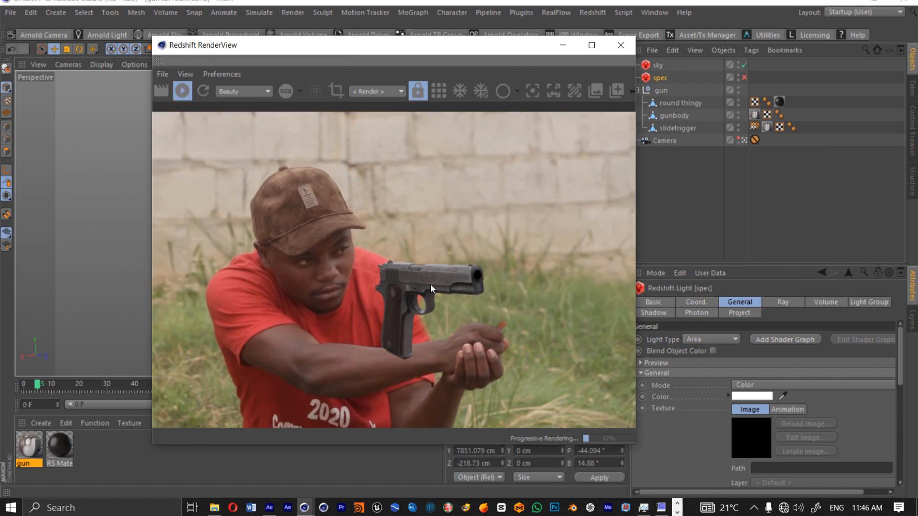
pyautogui.scroll(4, 397, 286)
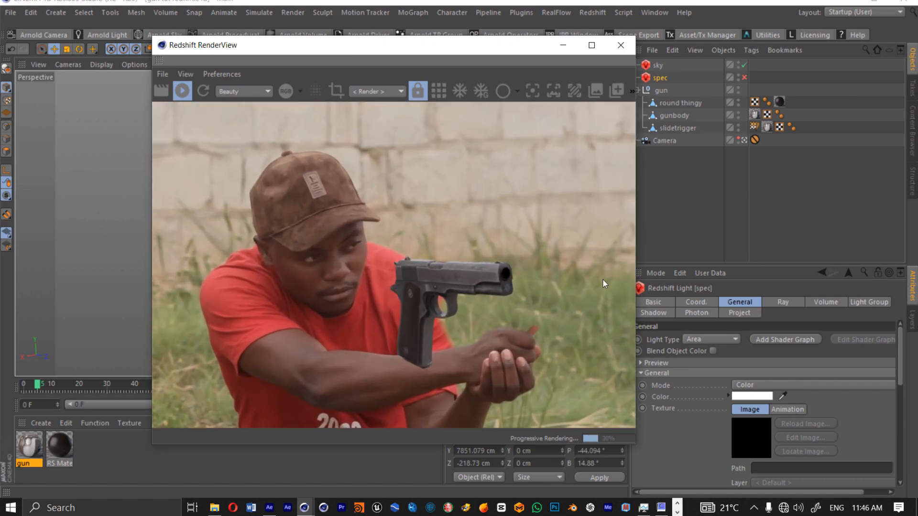
# - Examine the sky light's Cityscape.hdr dome map, environment and still.png back-plate settings
pyautogui.click(658, 65)
pyautogui.scroll(-3, 718, 345)
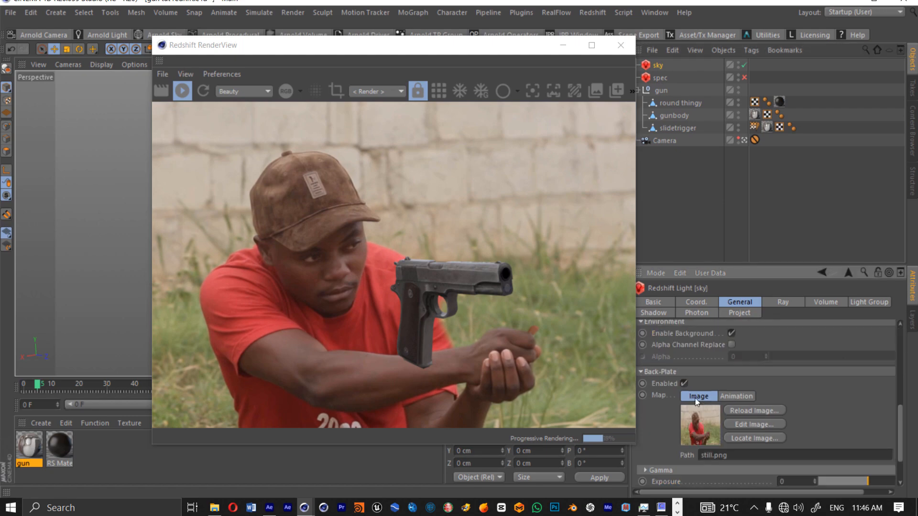
pyautogui.scroll(3, 699, 395)
pyautogui.scroll(-3, 728, 373)
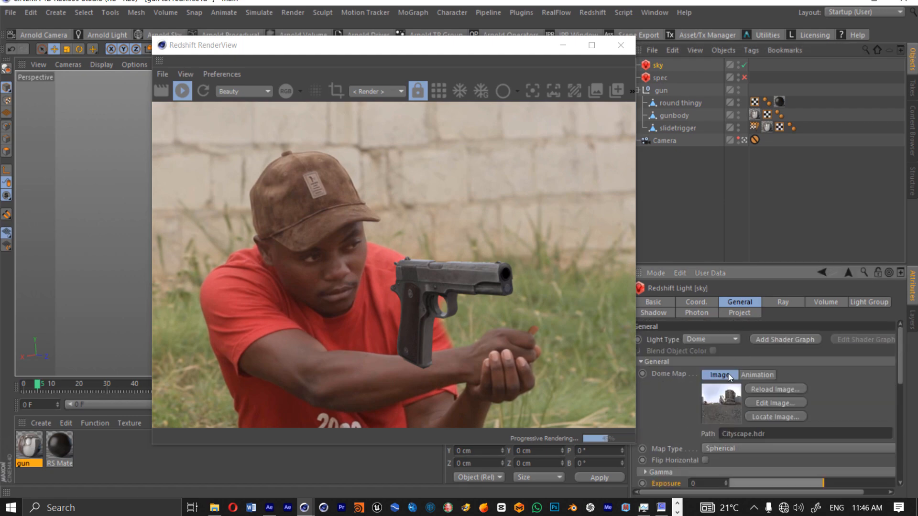
pyautogui.scroll(3, 724, 394)
pyautogui.scroll(2, 724, 394)
pyautogui.scroll(-2, 724, 394)
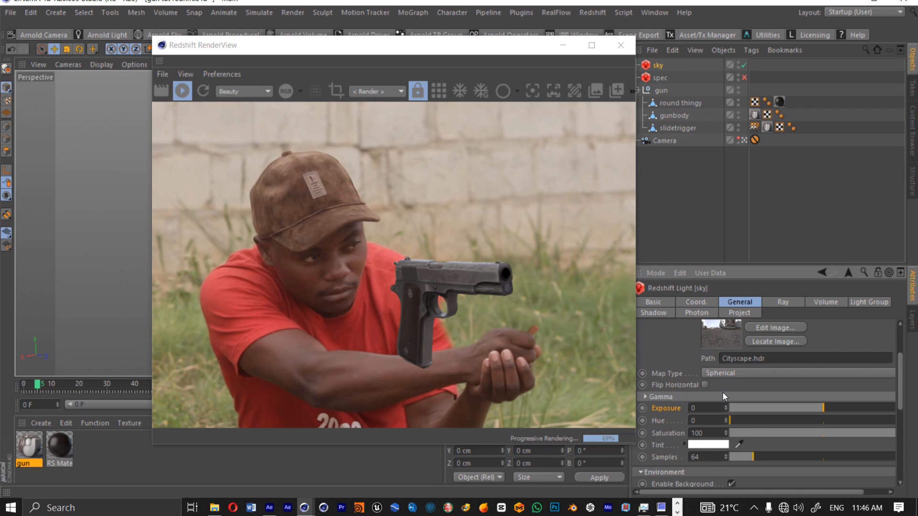
pyautogui.scroll(-3, 726, 406)
# - Toggle the sky light's back-plate off and on to compare the backgrounds, and re-enable the spec light
pyautogui.click(732, 409)
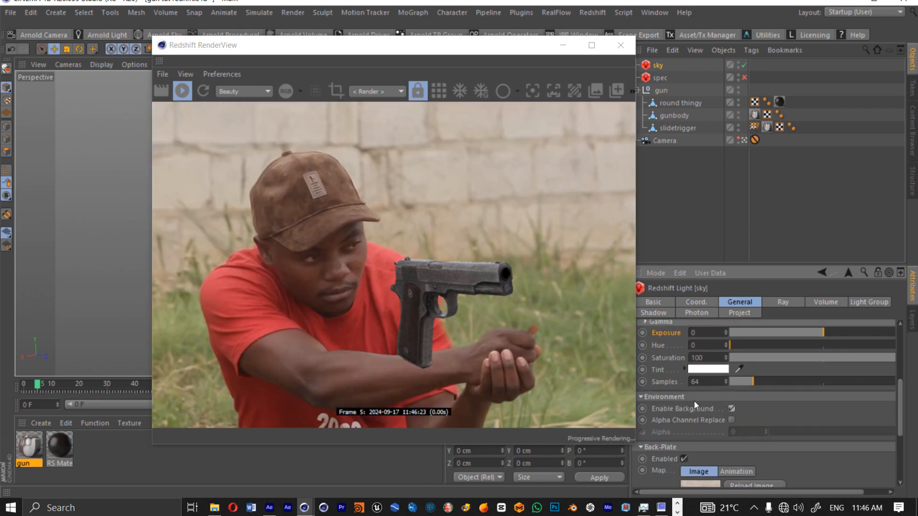
pyautogui.scroll(-5, 675, 399)
pyautogui.click(684, 332)
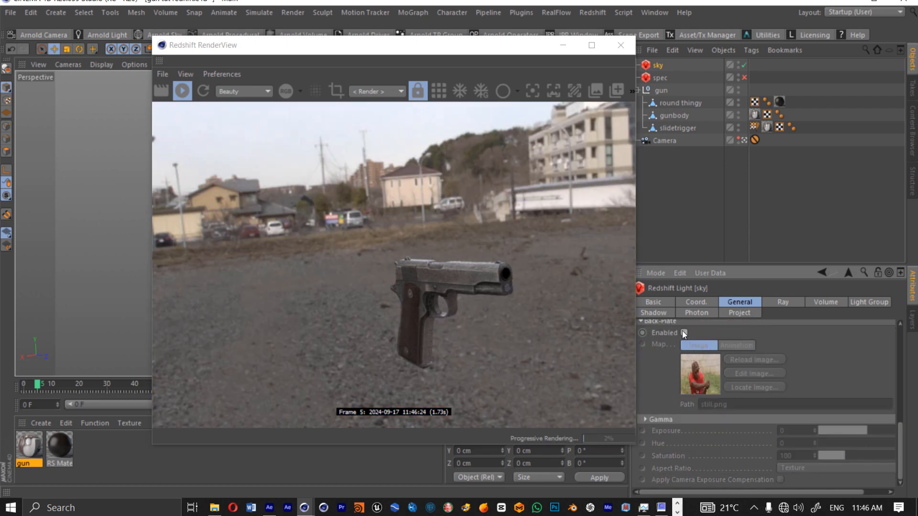
pyautogui.click(683, 332)
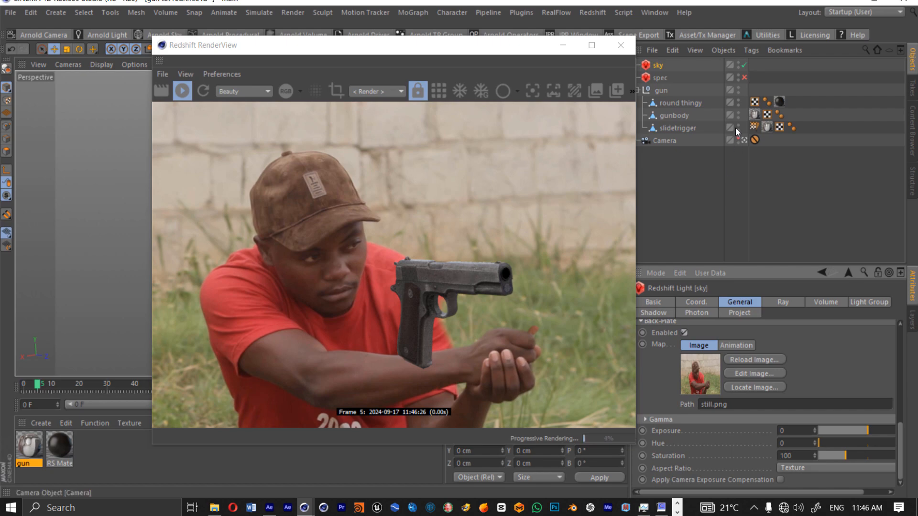
pyautogui.click(743, 77)
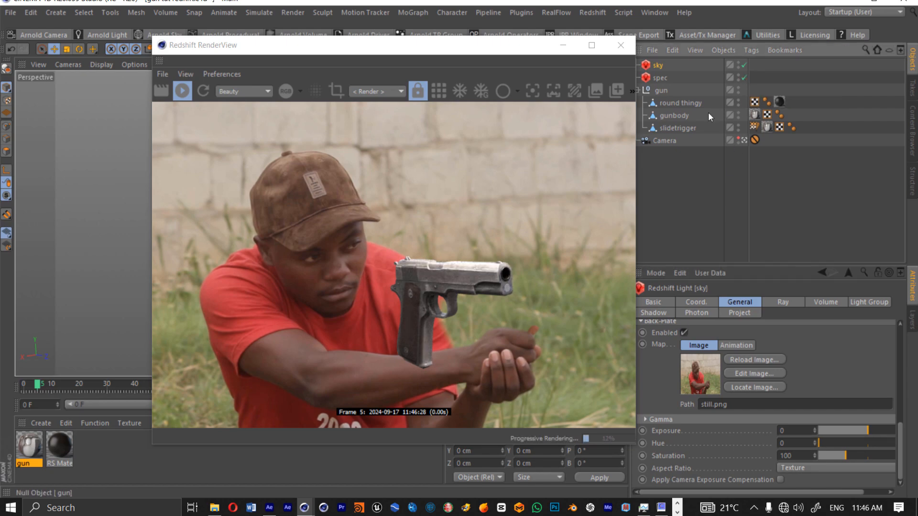
# - Try still.png in place of Cityscape.hdr as the sky light's dome map
pyautogui.scroll(3, 666, 401)
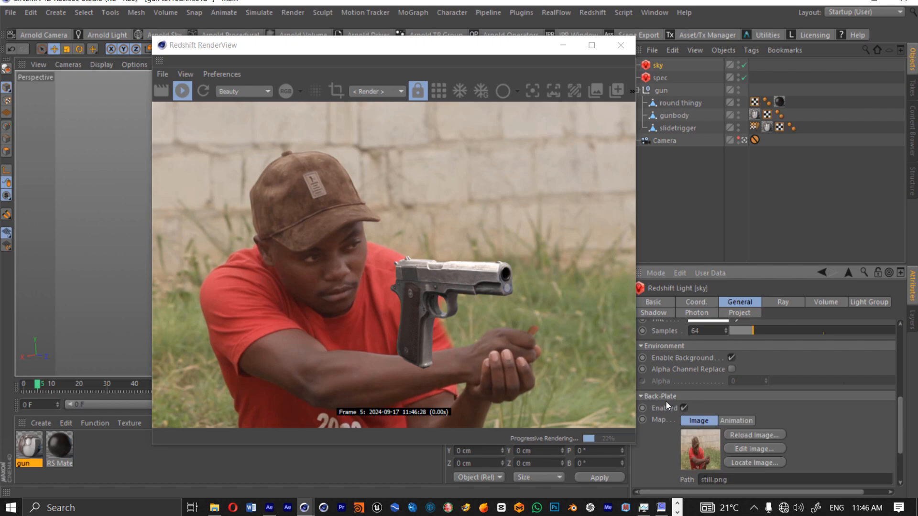
pyautogui.scroll(6, 666, 401)
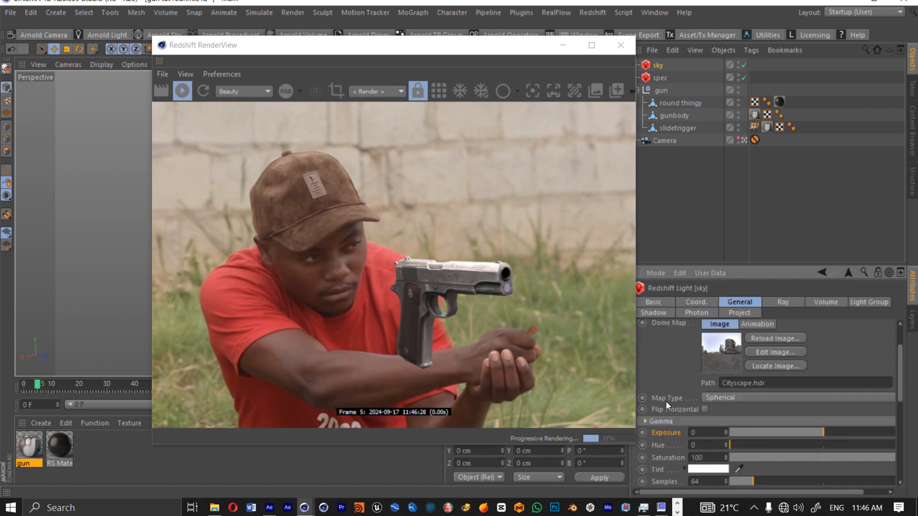
pyautogui.moveTo(717, 490); pyautogui.dragTo(795, 488)
pyautogui.click(879, 383)
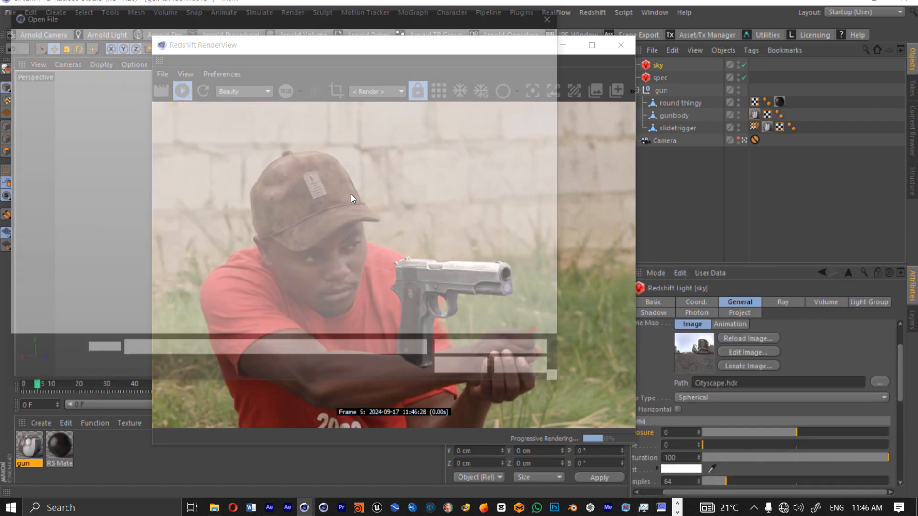
pyautogui.doubleClick(260, 185)
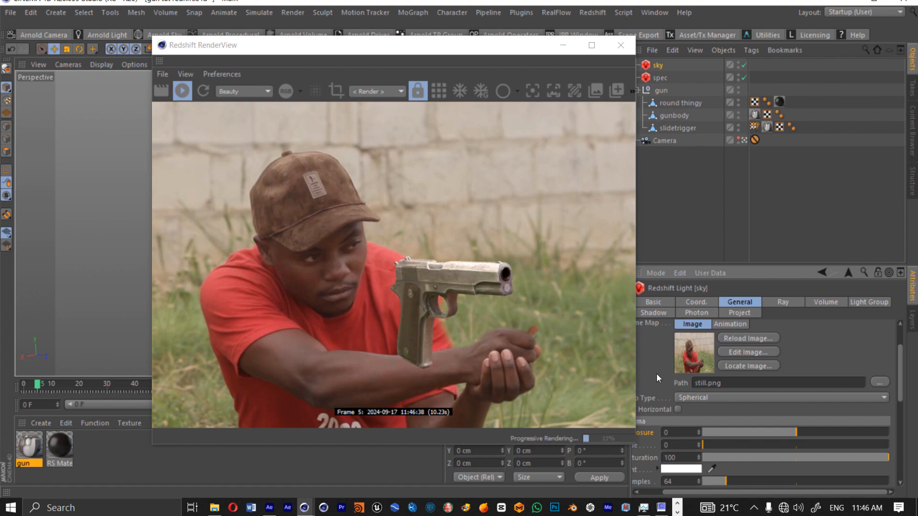
# - Try lowering the sky light's saturation to about 10.7, and undo both that and the dome map replacement
pyautogui.moveTo(681, 491); pyautogui.dragTo(664, 493)
pyautogui.moveTo(853, 455); pyautogui.dragTo(724, 459)
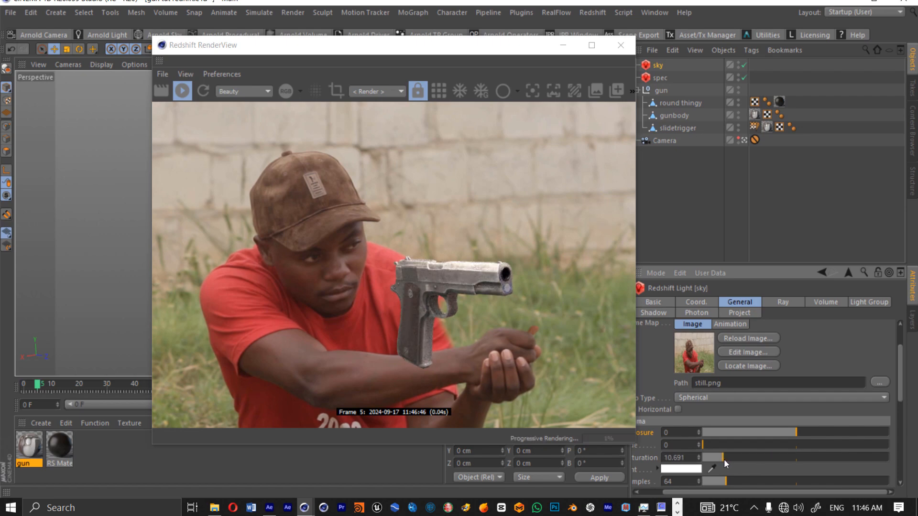
pyautogui.hotkey('ctrl', 'z')
pyautogui.hotkey('ctrl', 'z')
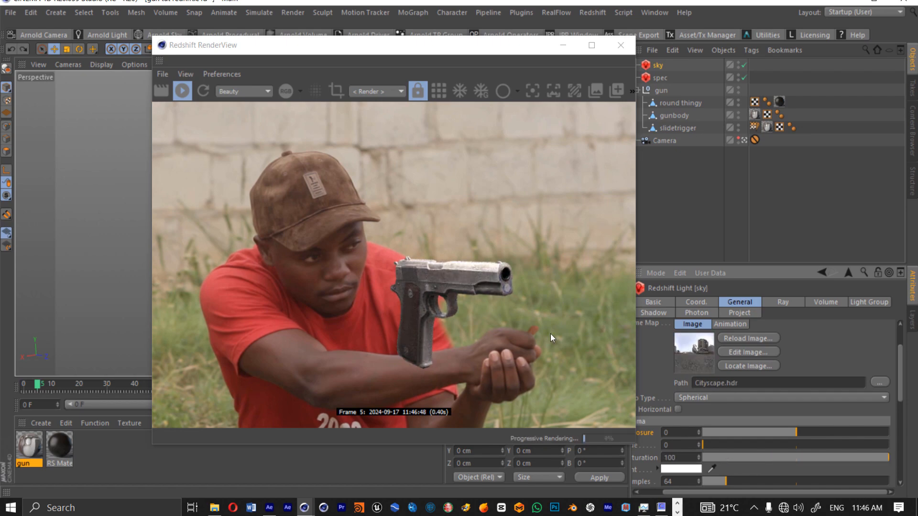
# - Lower the sky light's saturation to about 26.48, and toggle the spec light off and on to compare
pyautogui.moveTo(710, 447); pyautogui.dragTo(701, 469)
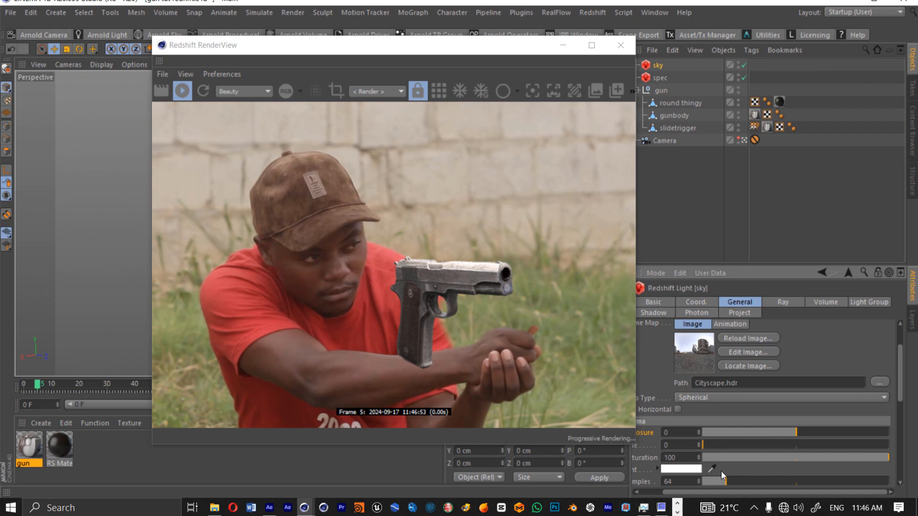
pyautogui.click(811, 458)
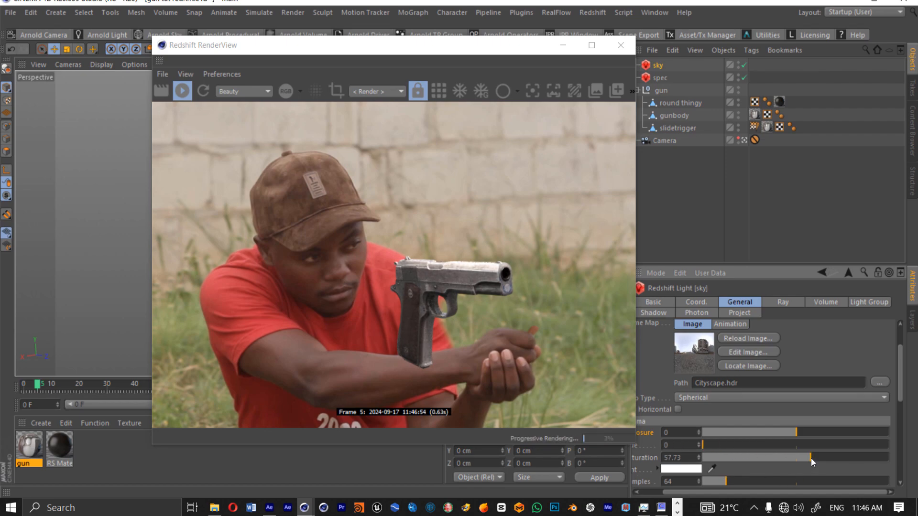
pyautogui.moveTo(811, 459); pyautogui.dragTo(753, 458)
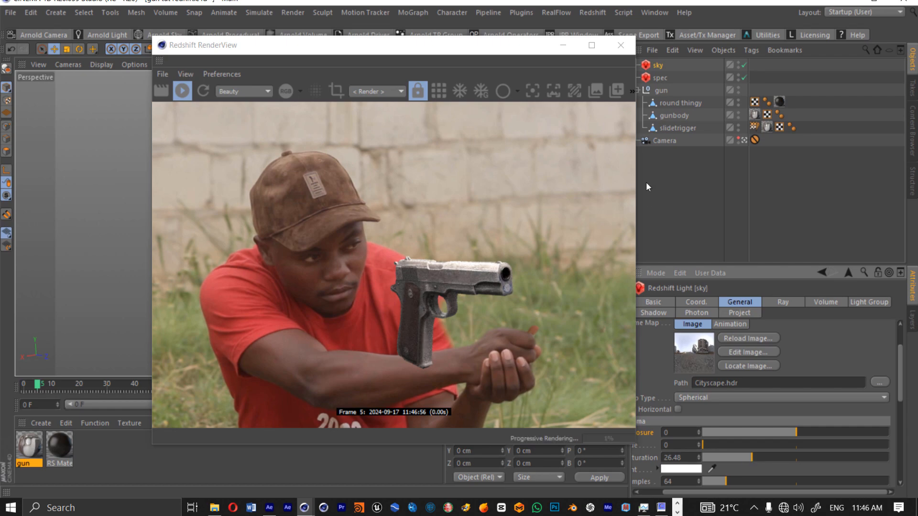
pyautogui.click(743, 78)
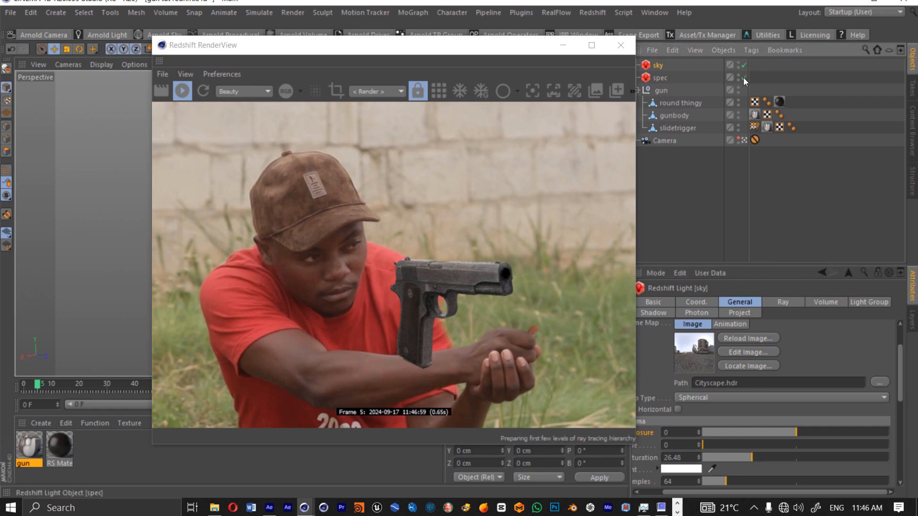
pyautogui.click(743, 77)
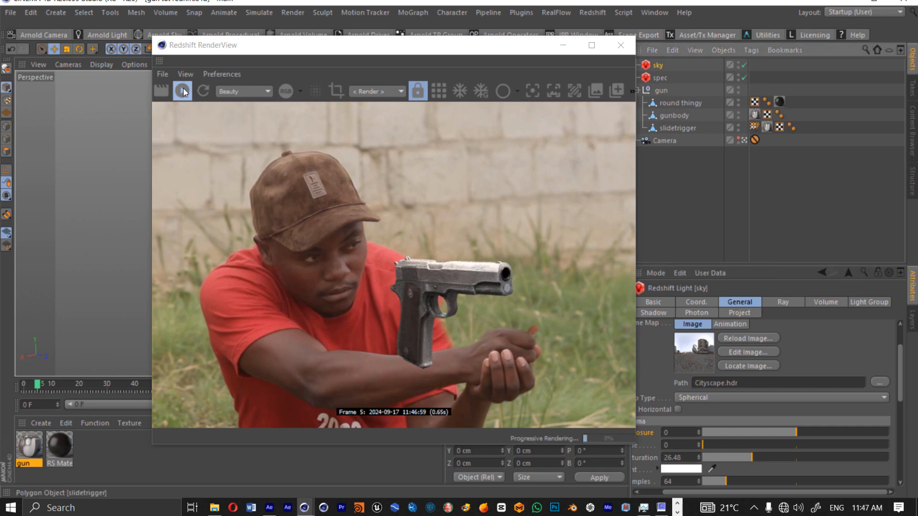
# - Minimize the render preview, return to frame 0, and hide the spec light in the viewport
pyautogui.click(563, 45)
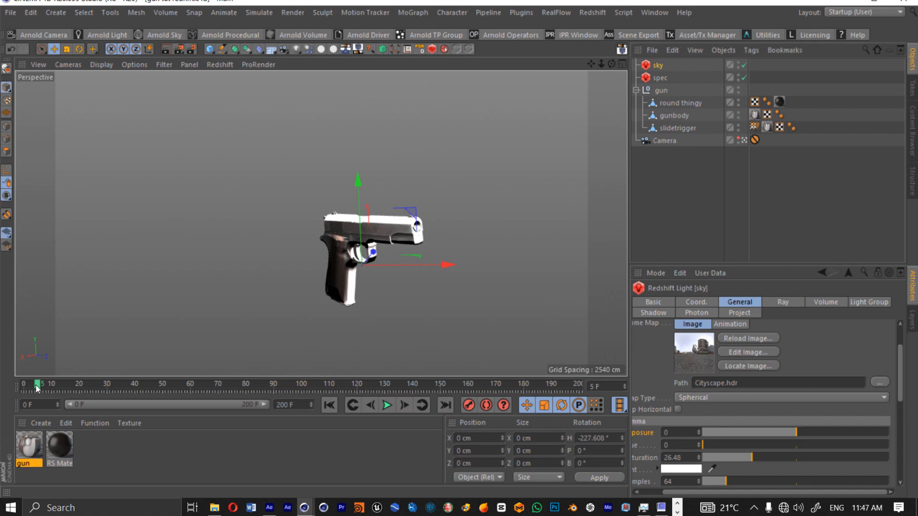
pyautogui.moveTo(37, 389); pyautogui.dragTo(23, 389)
pyautogui.click(681, 216)
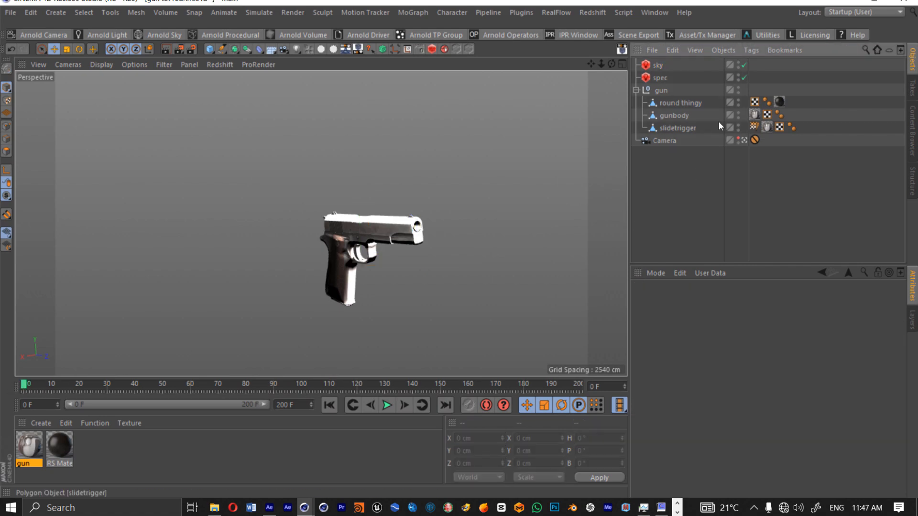
pyautogui.click(737, 75)
# - Leave the scene Camera's view, center the slidetrigger part's axis on its geometry, and move the axis to the rear of the slide
pyautogui.click(690, 127)
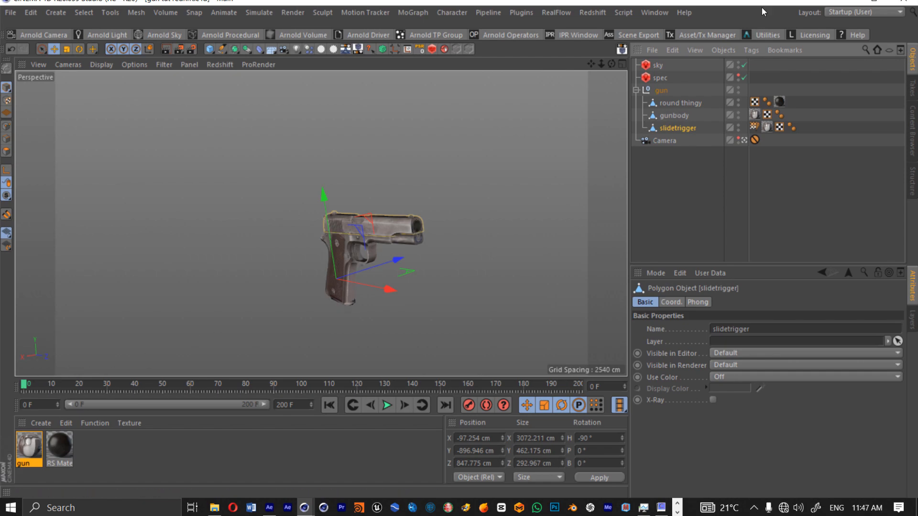
pyautogui.click(744, 140)
pyautogui.moveTo(601, 64); pyautogui.dragTo(638, 70)
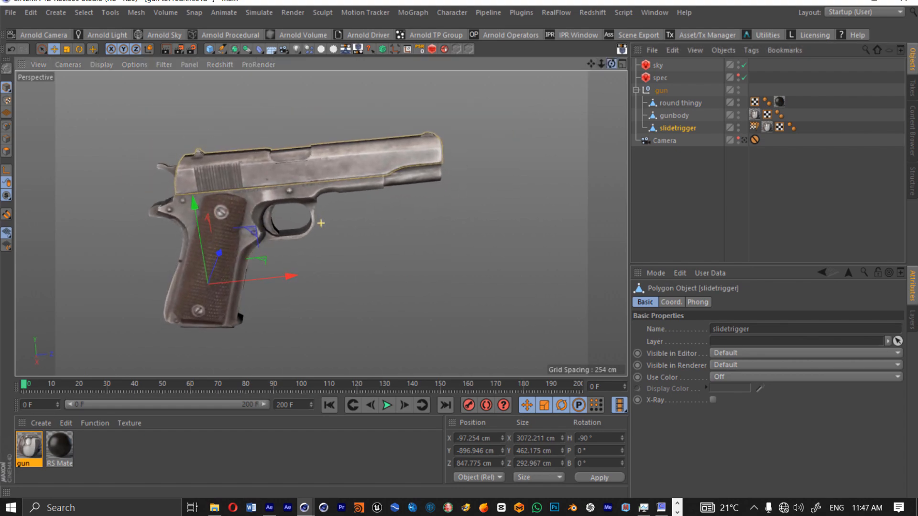
pyautogui.click(397, 50)
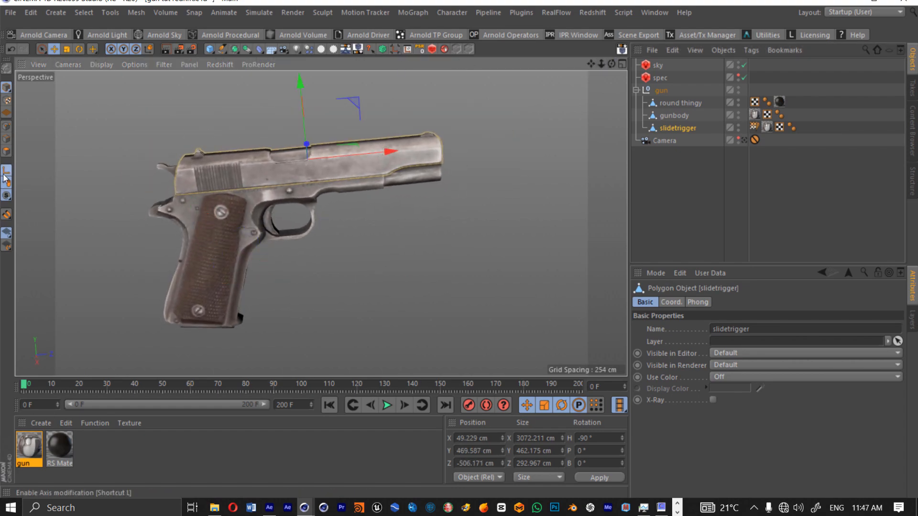
pyautogui.moveTo(388, 150); pyautogui.dragTo(260, 170)
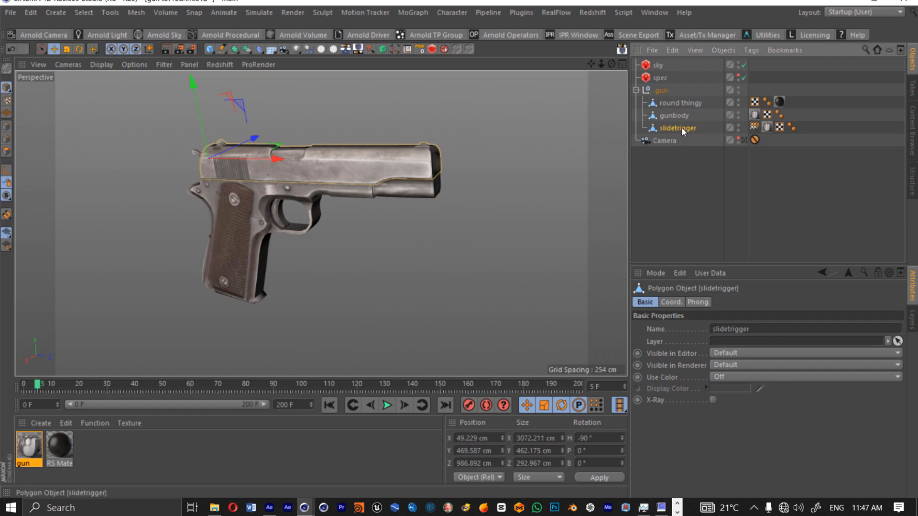
# - Keyframe the slidetrigger part's X position in the closed pose at frame 5
pyautogui.click(678, 303)
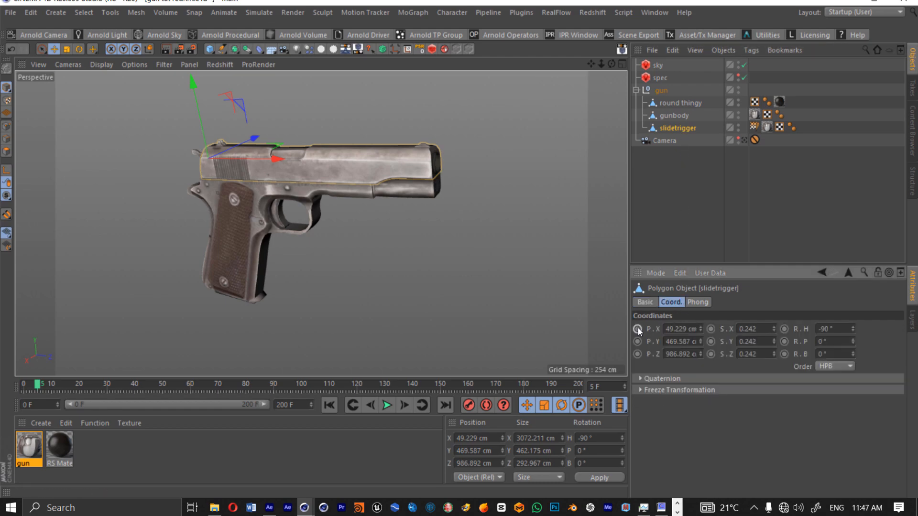
pyautogui.keyDown('ctrl'); pyautogui.moveTo(638, 329); pyautogui.dragTo(638, 353); pyautogui.keyUp('ctrl')
pyautogui.click(638, 328)
# - At frame 13, slide the slidetrigger part backward to about Z 1258.66 cm and keyframe its X position
pyautogui.moveTo(39, 386); pyautogui.dragTo(1, 391)
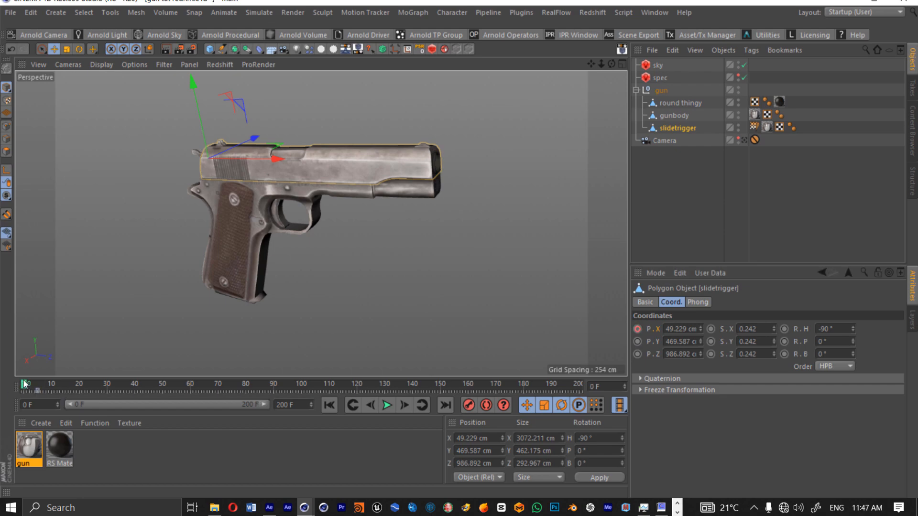
pyautogui.moveTo(24, 385); pyautogui.dragTo(59, 385)
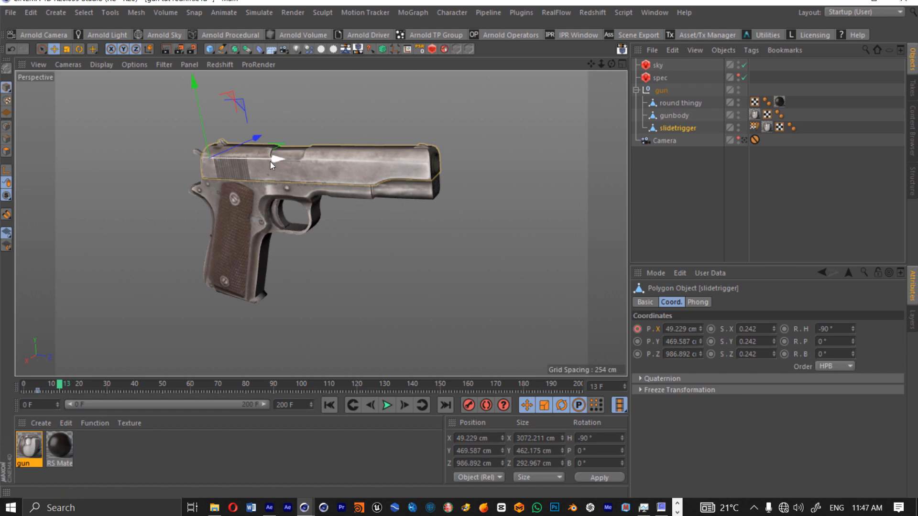
pyautogui.moveTo(271, 161); pyautogui.dragTo(254, 162)
pyautogui.click(637, 329)
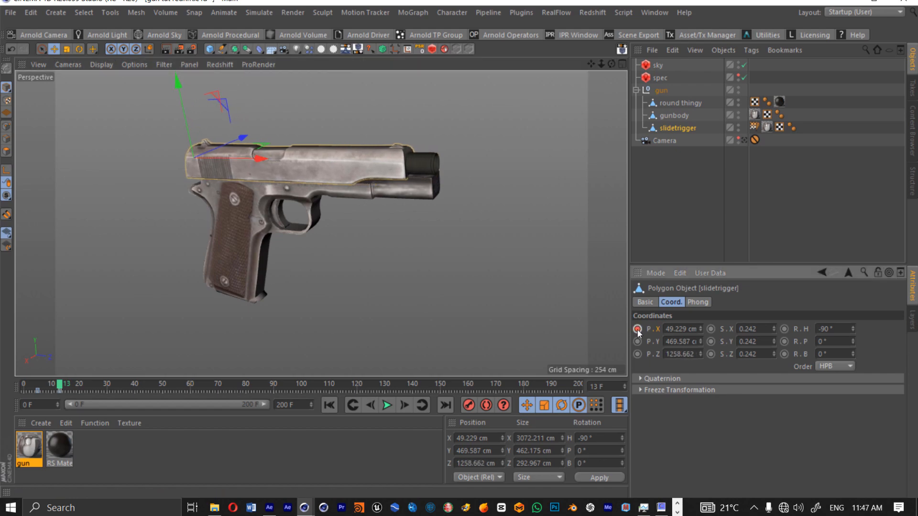
# - Key the slide's return to its closed position near frame 20 with autokeying, and play the animation from frame 0
pyautogui.click(79, 385)
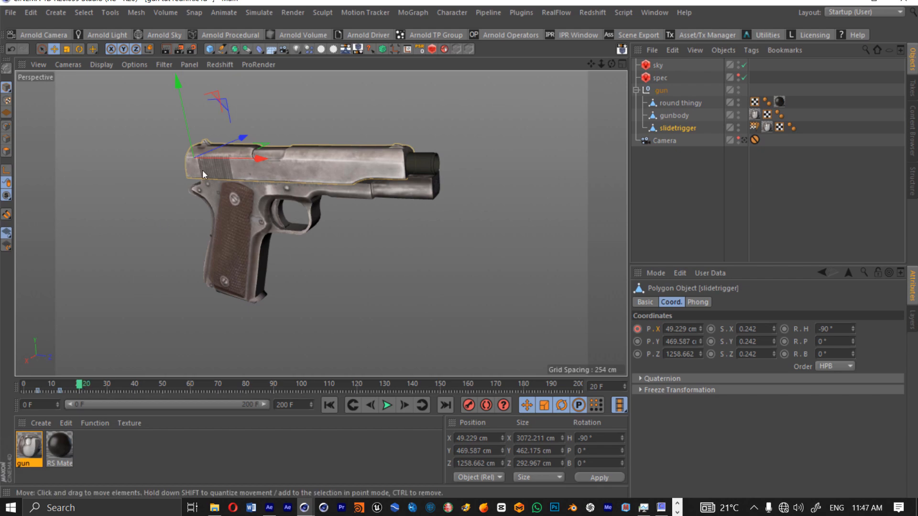
pyautogui.click(37, 391)
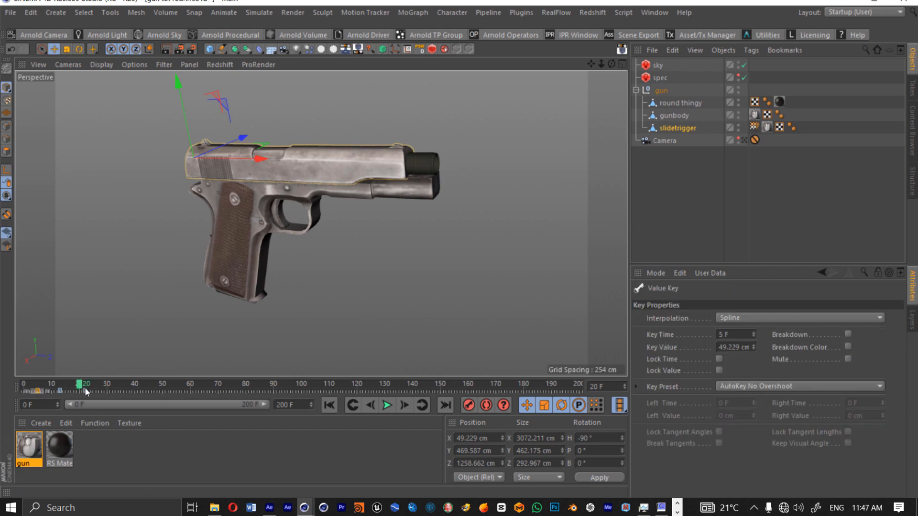
pyautogui.moveTo(85, 388)
pyautogui.mouseDown()
pyautogui.moveTo(36, 388)
pyautogui.moveTo(62, 389)
pyautogui.mouseUp()
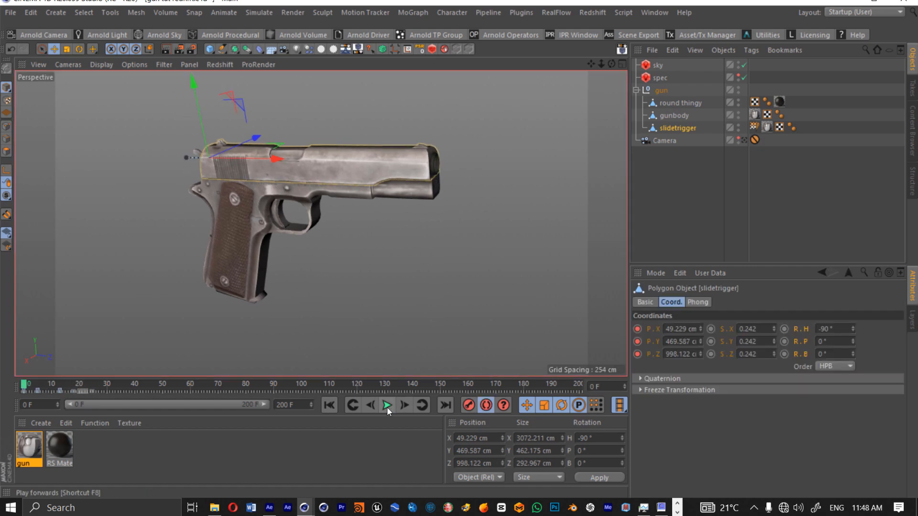
pyautogui.click(387, 407)
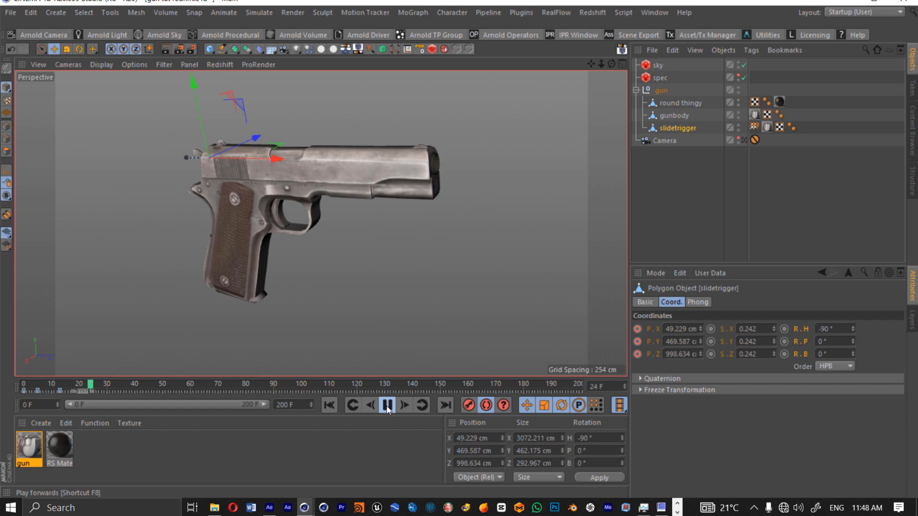
# - Review the slide recoil by playing and scrubbing through frames 0 to 15, and open the render settings
pyautogui.click(387, 407)
pyautogui.moveTo(97, 386)
pyautogui.mouseDown()
pyautogui.moveTo(10, 383)
pyautogui.moveTo(46, 386)
pyautogui.moveTo(37, 393)
pyautogui.mouseUp()
pyautogui.click(54, 391)
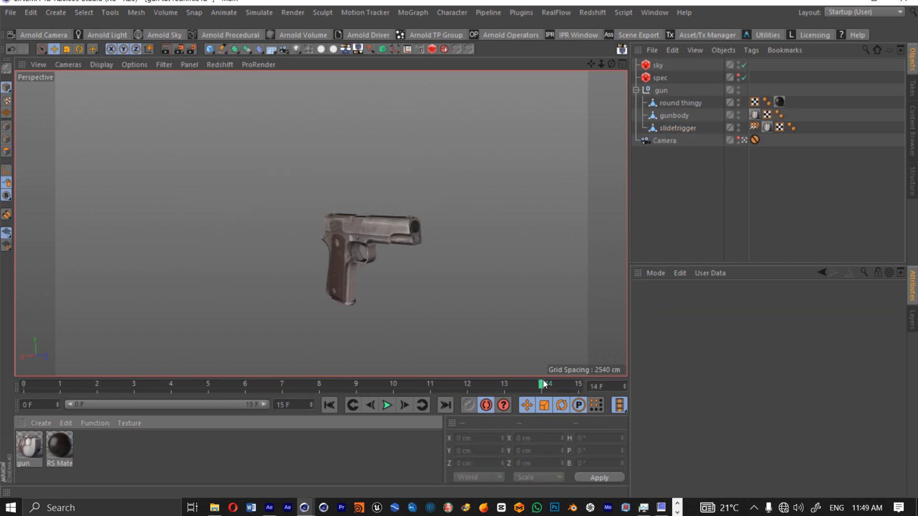
pyautogui.moveTo(544, 384); pyautogui.dragTo(23, 384)
pyautogui.click(387, 405)
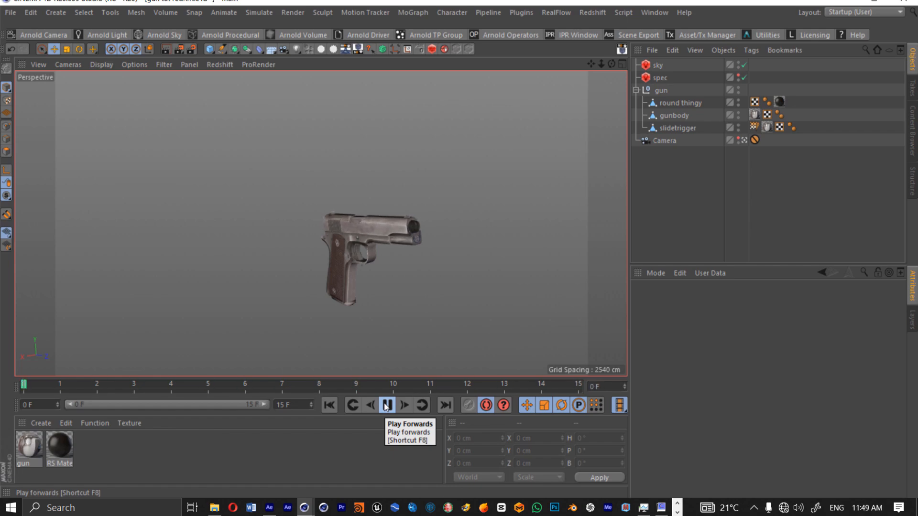
pyautogui.click(386, 405)
pyautogui.moveTo(245, 384)
pyautogui.mouseDown()
pyautogui.moveTo(2, 390)
pyautogui.moveTo(239, 386)
pyautogui.moveTo(2, 422)
pyautogui.mouseUp()
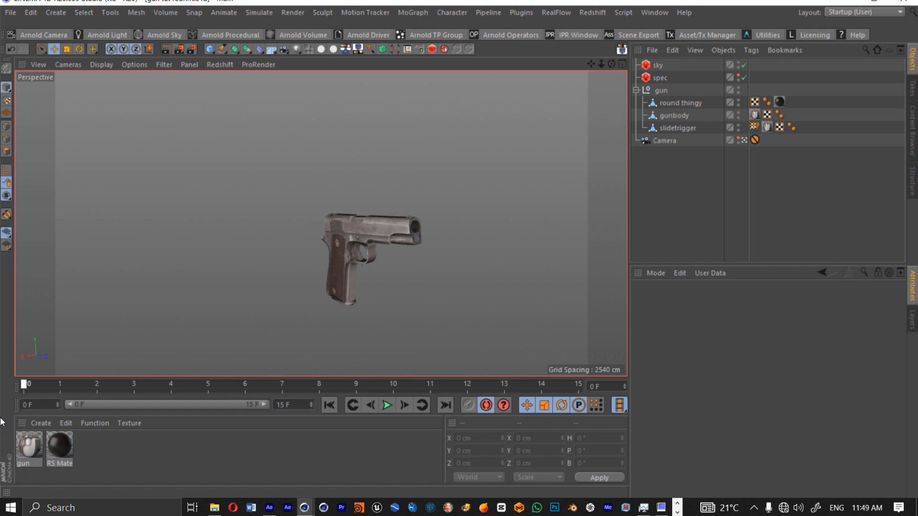
pyautogui.moveTo(24, 385)
pyautogui.mouseDown()
pyautogui.moveTo(543, 386)
pyautogui.moveTo(319, 386)
pyautogui.mouseUp()
pyautogui.moveTo(260, 410)
pyautogui.mouseDown()
pyautogui.moveTo(169, 442)
pyautogui.moveTo(596, 442)
pyautogui.mouseUp()
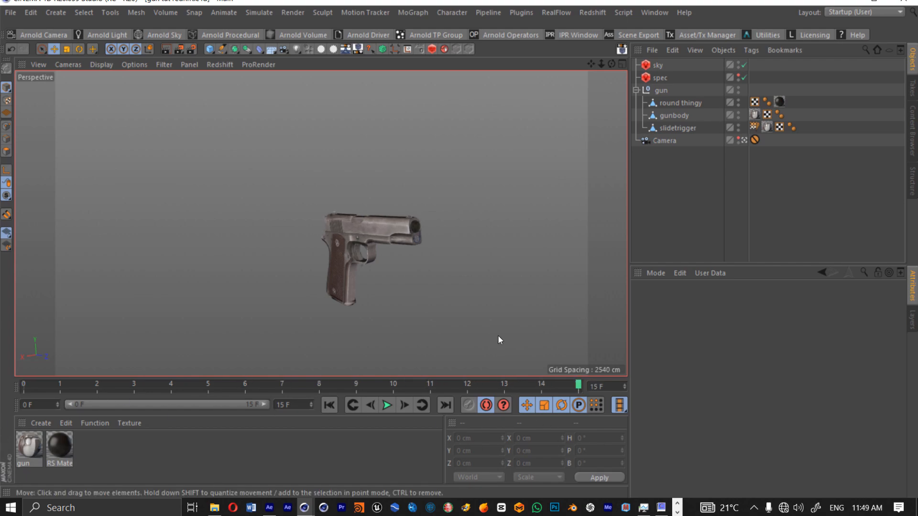
pyautogui.click(193, 49)
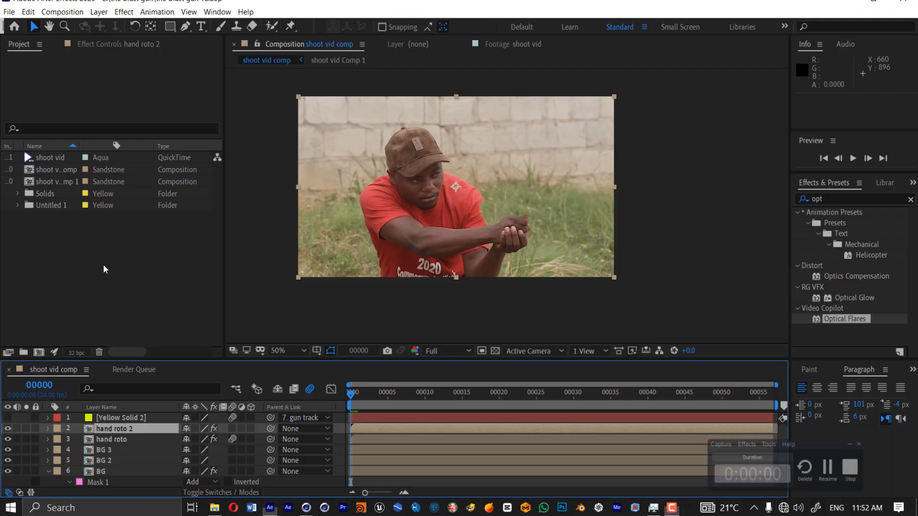
# - In After Effects, add the gun fire image sequence to the shoot vid comp directly above the hand roto 2 layer
pyautogui.click(2, 173)
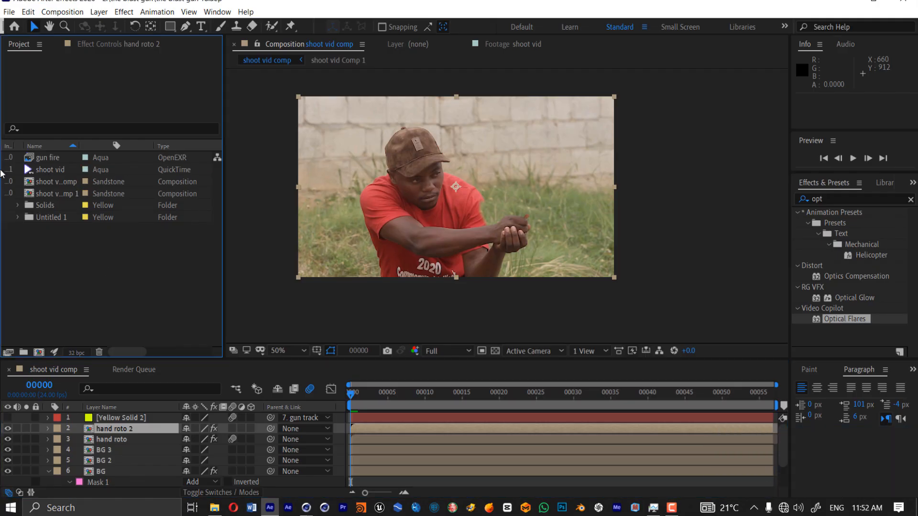
pyautogui.click(54, 159)
pyautogui.moveTo(57, 163); pyautogui.dragTo(136, 427)
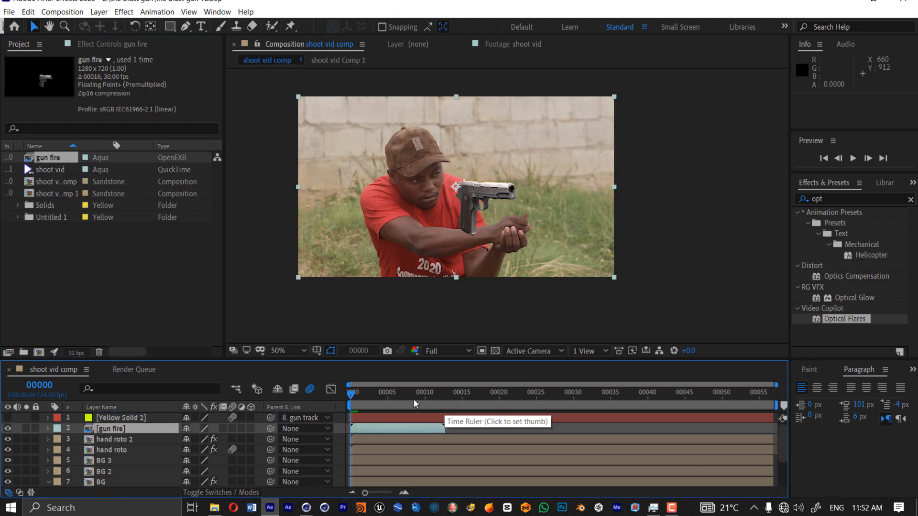
# - Shift the gun fire layer in time so it starts at frame 10, where the first shot begins
pyautogui.moveTo(414, 399); pyautogui.dragTo(426, 398)
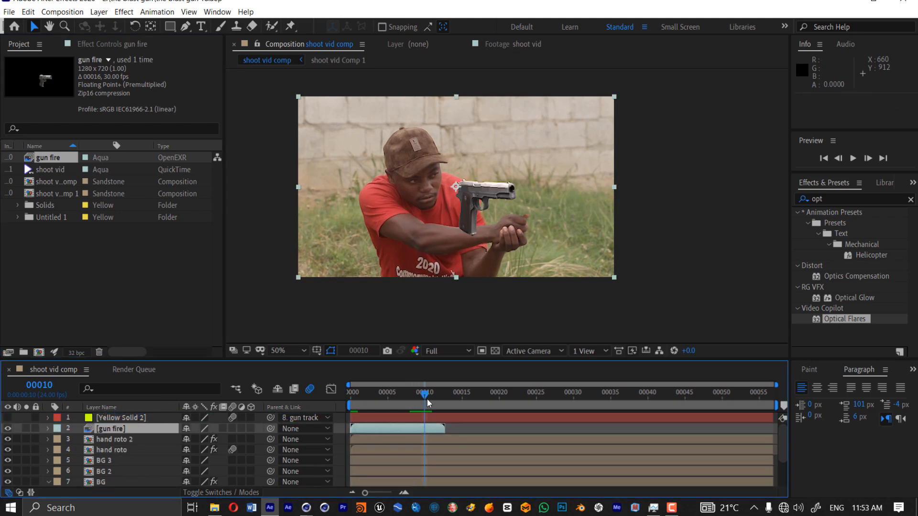
pyautogui.press('pageup')
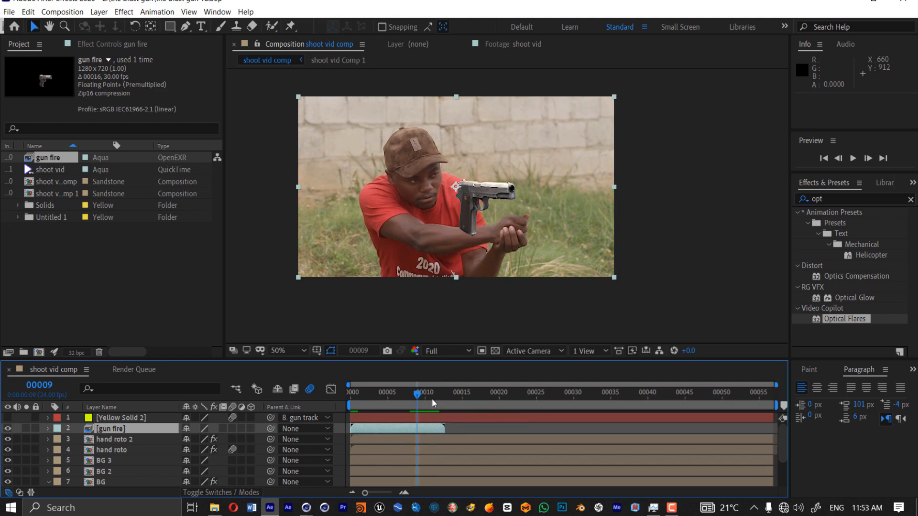
pyautogui.press('pagedown')
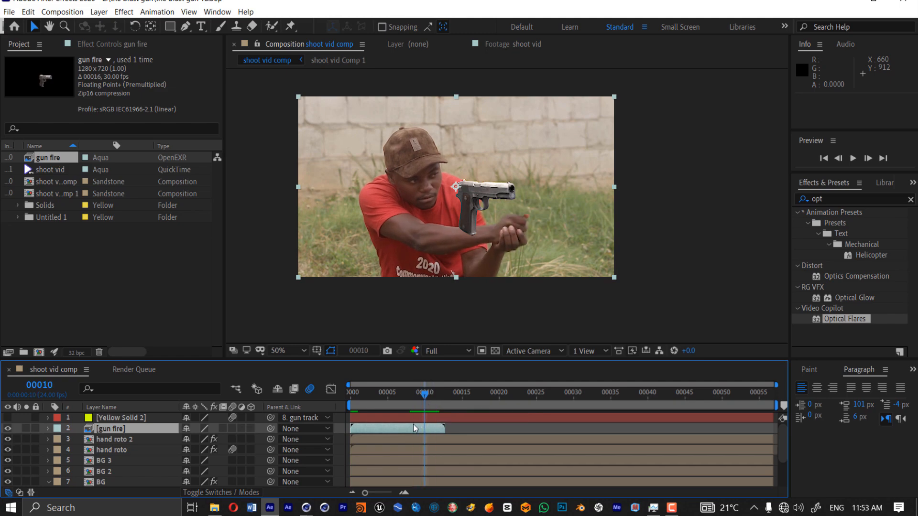
pyautogui.moveTo(413, 424); pyautogui.dragTo(478, 428)
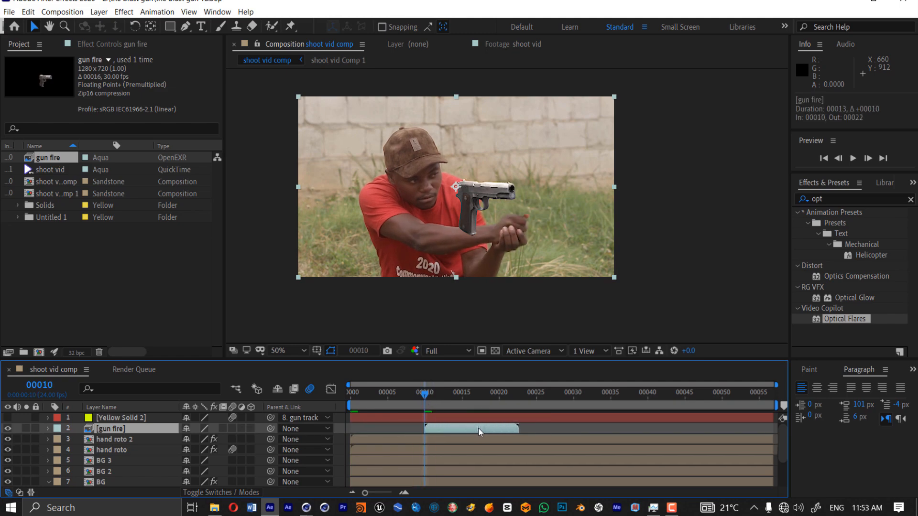
# - Position the pistol in the man's hands at 798, 424, with the gun fire layer below hand roto and hand roto 2 hidden
pyautogui.moveTo(466, 227); pyautogui.dragTo(509, 245)
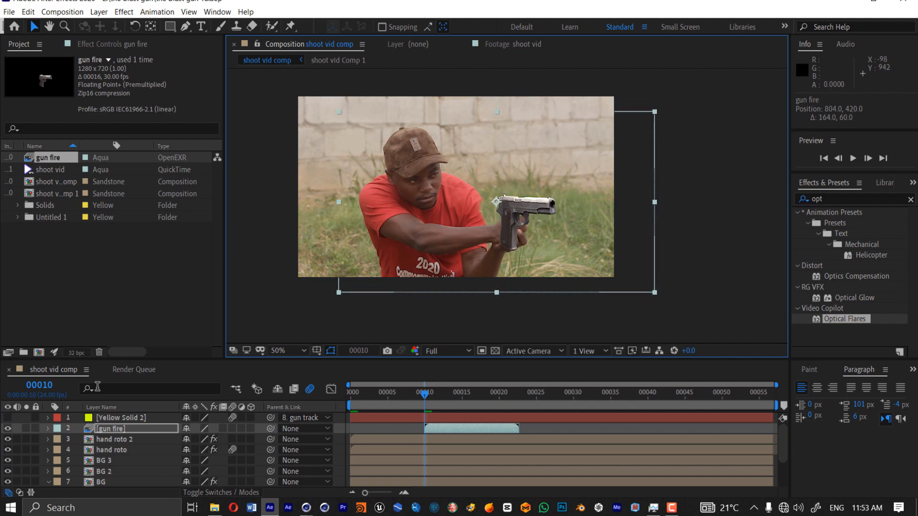
pyautogui.moveTo(114, 435); pyautogui.dragTo(119, 452)
pyautogui.press('/')
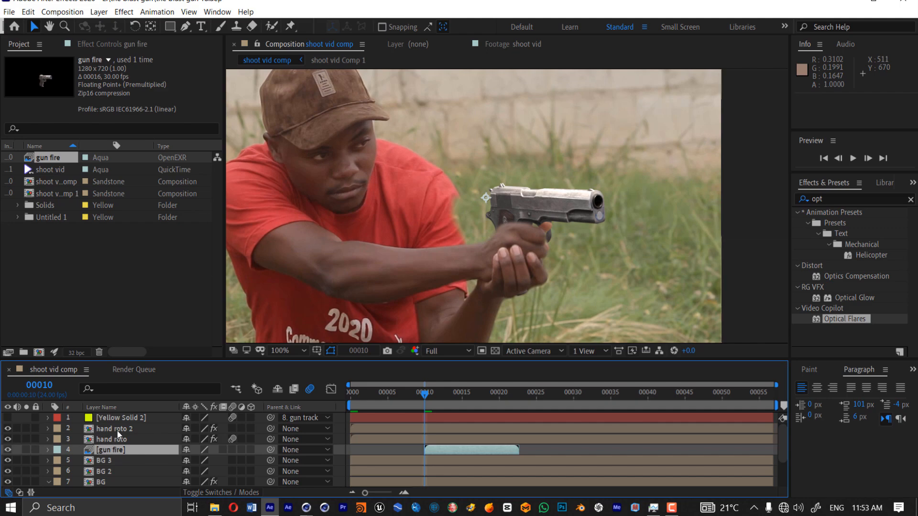
pyautogui.click(9, 430)
pyautogui.moveTo(538, 218); pyautogui.dragTo(534, 220)
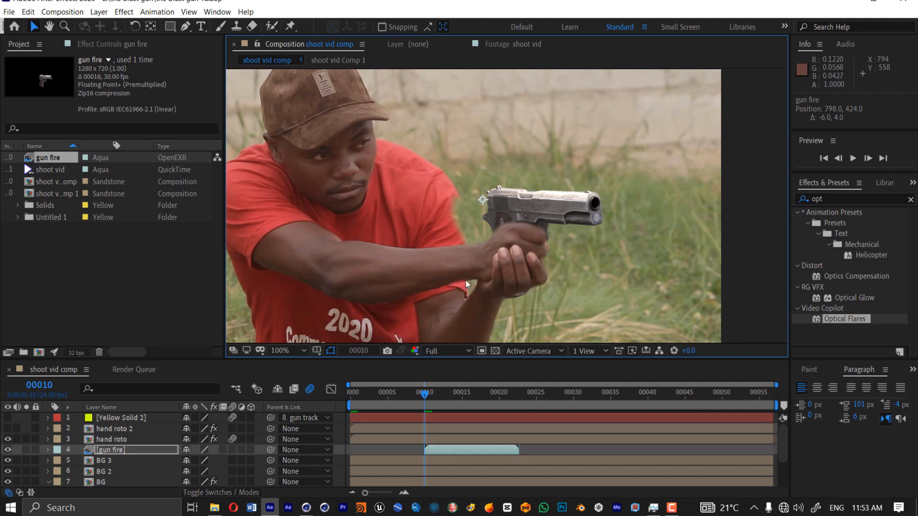
# - Parent the gun fire layer to gun track and preview the tracked recoil from frame 10, frame by frame and in playback
pyautogui.moveTo(270, 450); pyautogui.dragTo(130, 467)
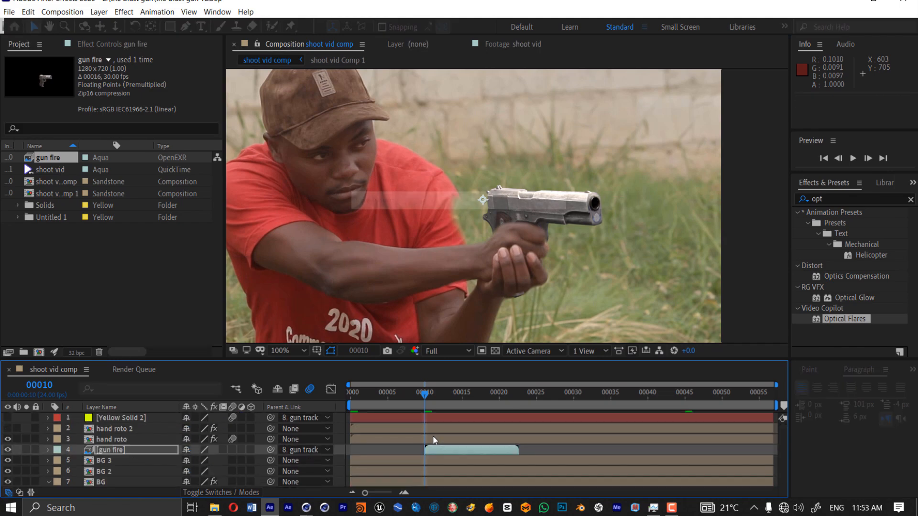
pyautogui.press('pagedown')
pyautogui.press('pagedown')
pyautogui.press('pagedown')
pyautogui.press('pagedown')
pyautogui.press('pagedown')
pyautogui.press('pagedown')
pyautogui.press('pagedown')
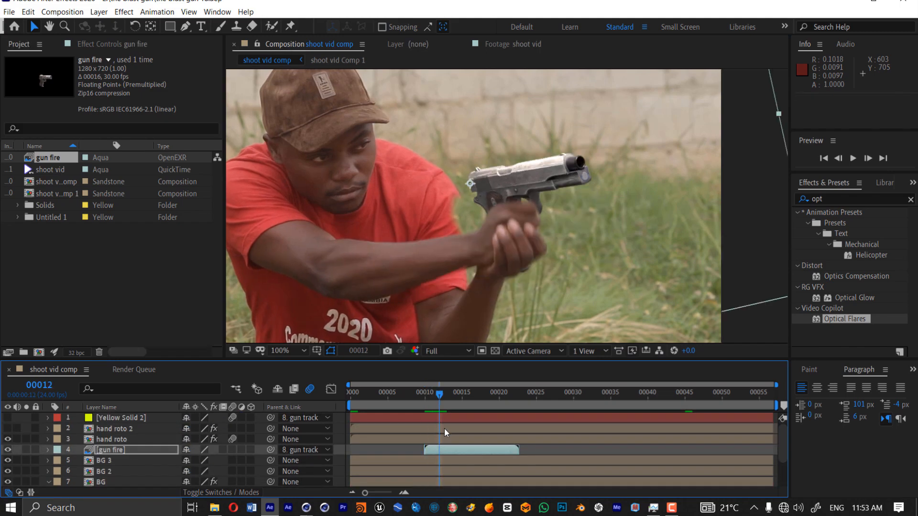
pyautogui.press('pagedown')
pyautogui.press('pagedown')
pyautogui.press('pagedown')
pyautogui.press('pagedown')
pyautogui.press('pagedown')
pyautogui.press('pagedown')
pyautogui.press('pagedown')
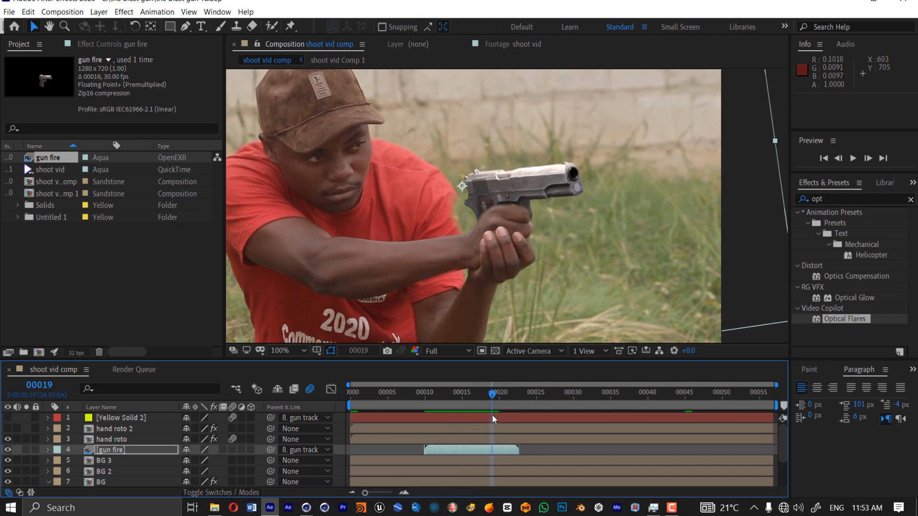
pyautogui.click(426, 395)
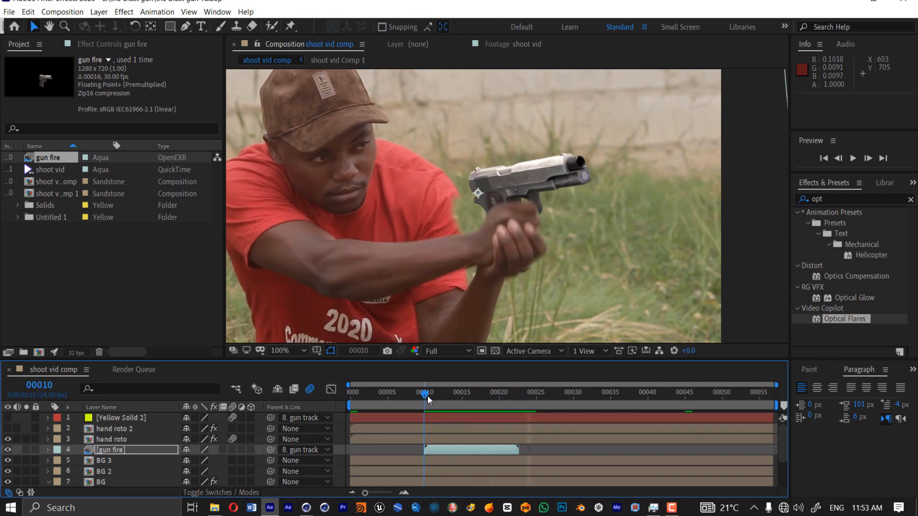
pyautogui.press('space')
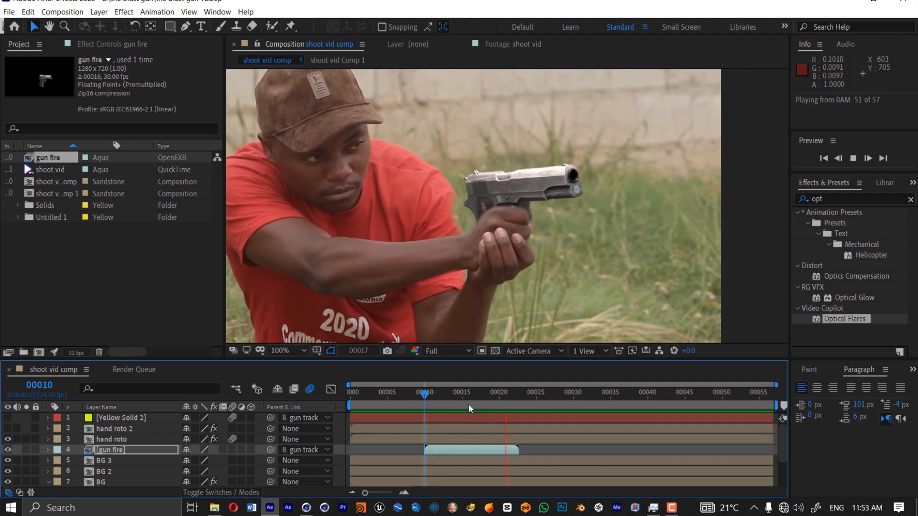
pyautogui.press('space')
pyautogui.click(513, 395)
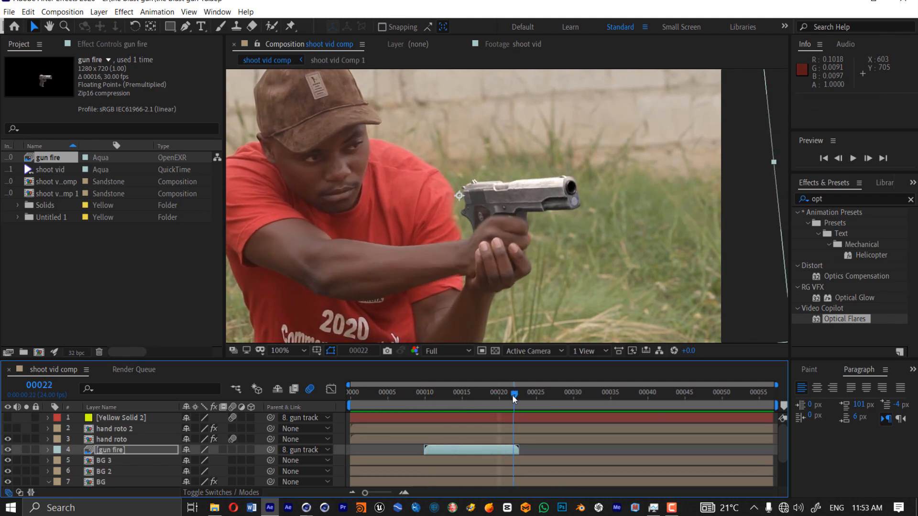
pyautogui.rightClick(510, 453)
pyautogui.moveTo(579, 199)
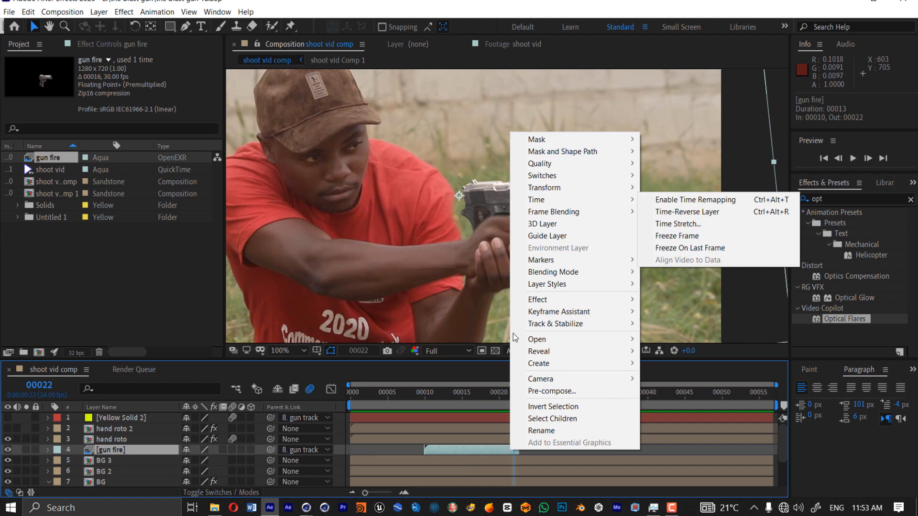
pyautogui.click(494, 450)
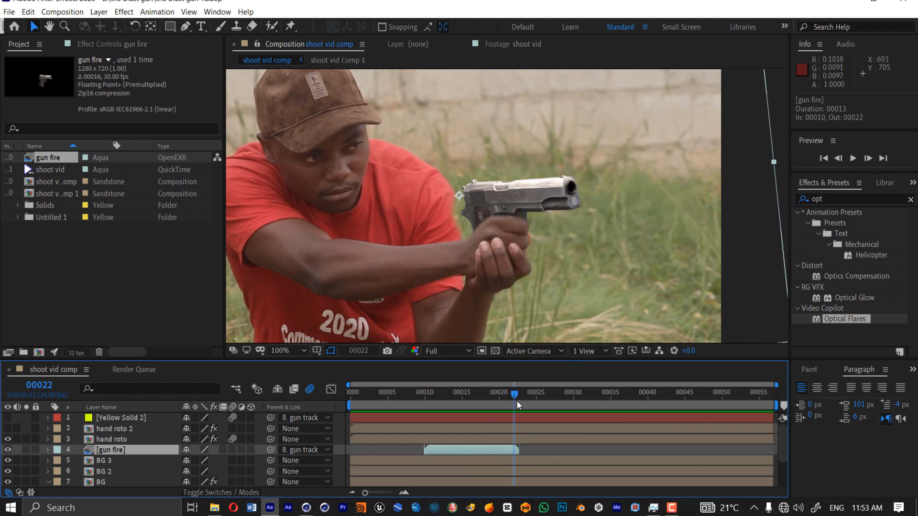
pyautogui.moveTo(517, 397); pyautogui.dragTo(685, 397)
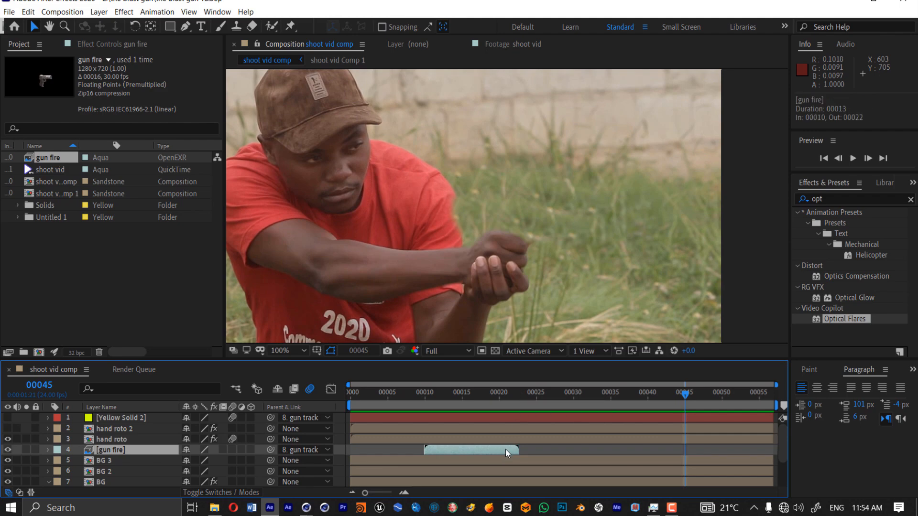
# - Duplicate the gun fire layer and apply Freeze On Last Frame to the upper copy
pyautogui.hotkey('ctrl', 'd')
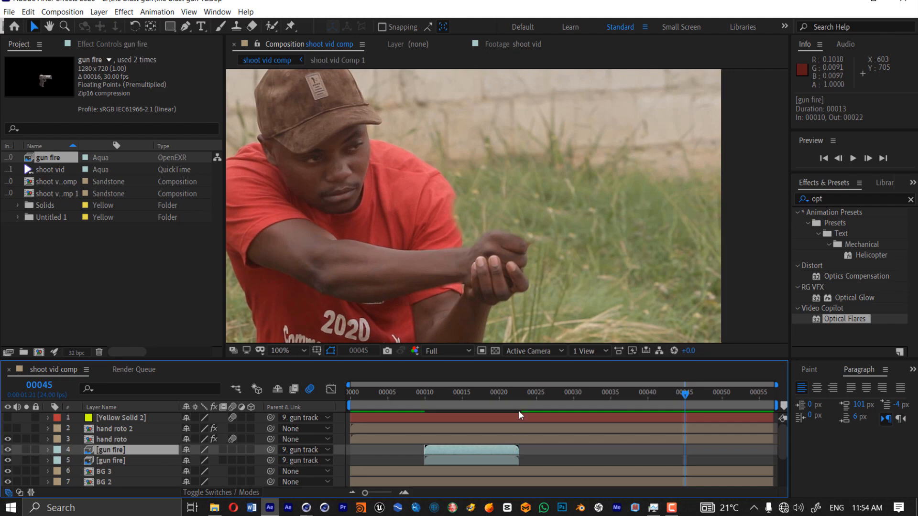
pyautogui.click(520, 396)
pyautogui.moveTo(518, 397); pyautogui.dragTo(515, 396)
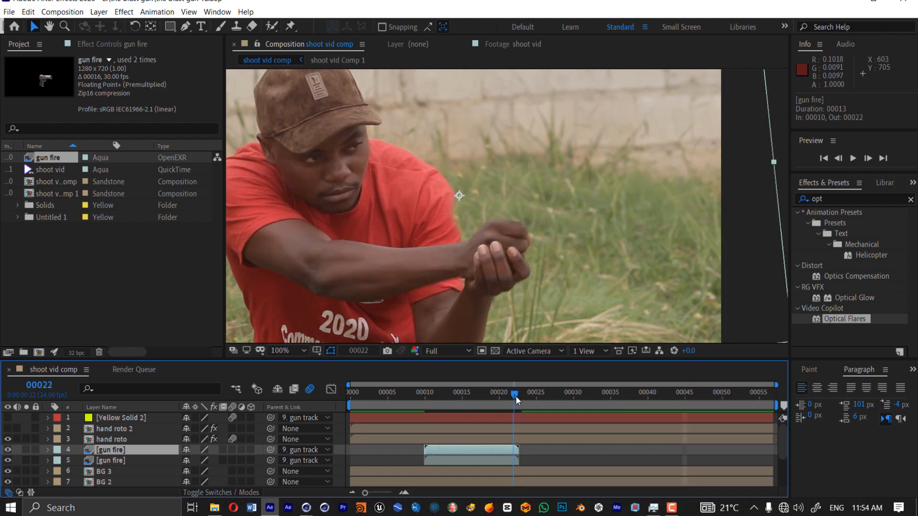
pyautogui.rightClick(506, 452)
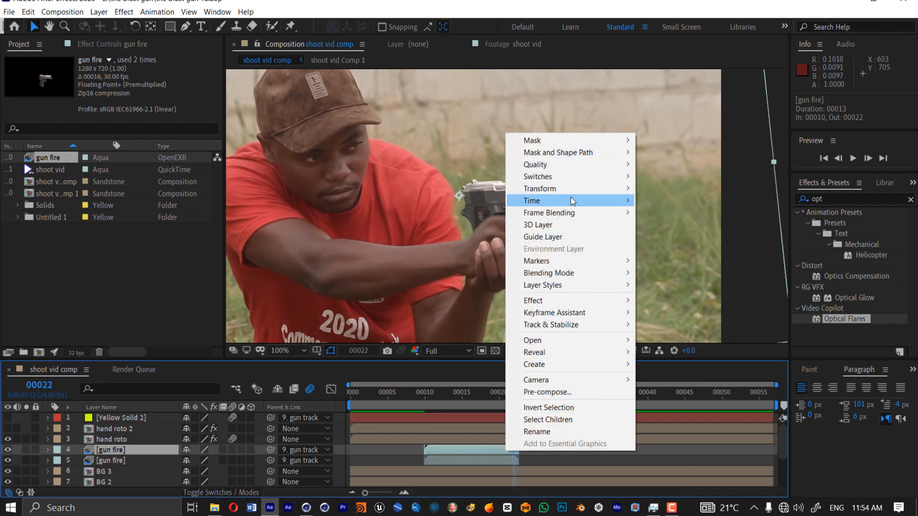
pyautogui.moveTo(598, 203)
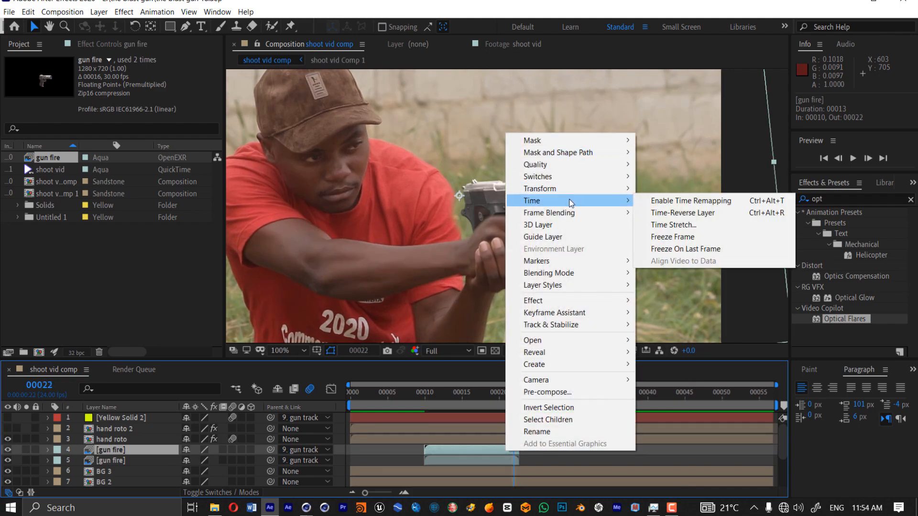
pyautogui.click(682, 249)
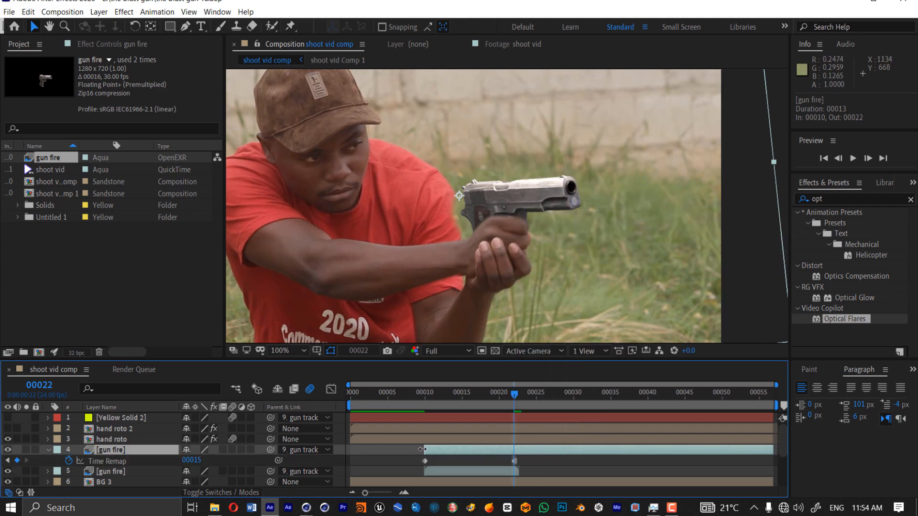
# - Trim the start of the frozen gun fire copy to frame 23, right after the original gun fire layer ends
pyautogui.hotkey('alt', '[')
pyautogui.press('=')
pyautogui.press('=')
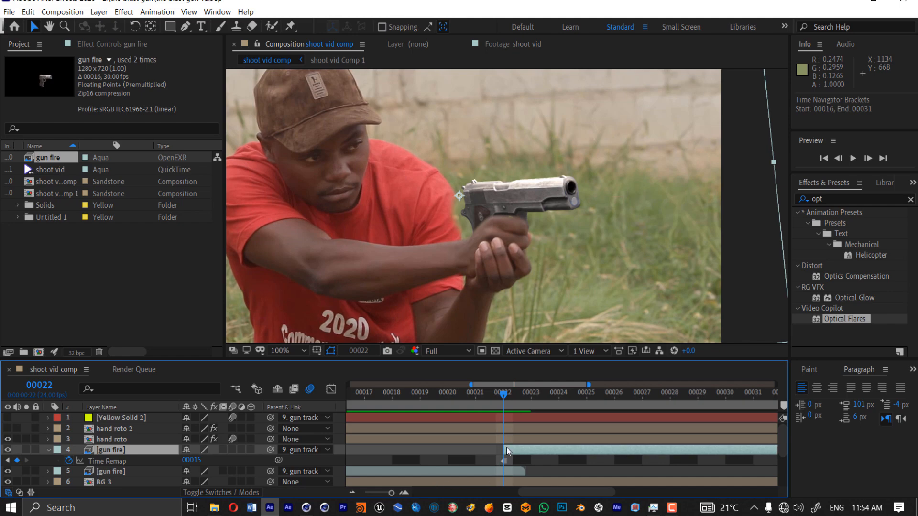
pyautogui.moveTo(507, 447); pyautogui.dragTo(517, 451)
pyautogui.press('-')
pyautogui.press('-')
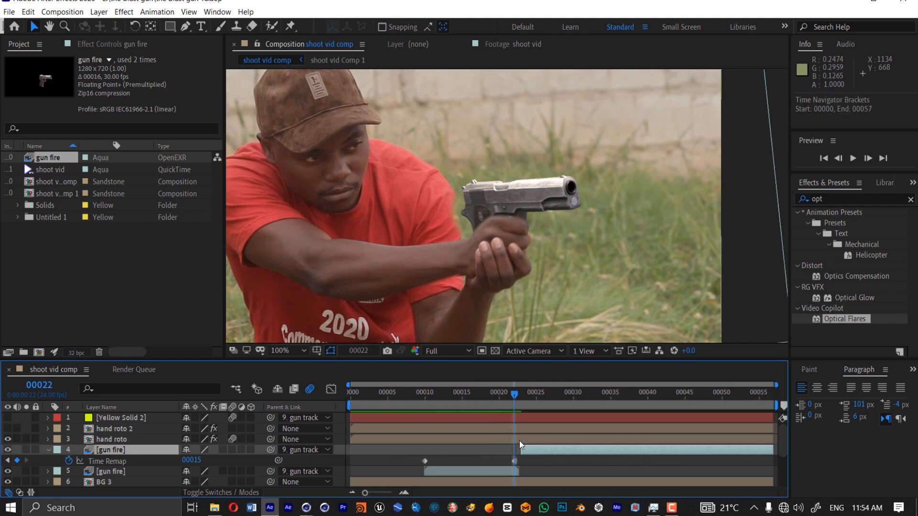
# - Divide the frozen gun fire layer at frame 45, keeping one piece on frames 23 to 44 and a copy starting at frame 45
pyautogui.click(601, 399)
pyautogui.moveTo(604, 399); pyautogui.dragTo(686, 397)
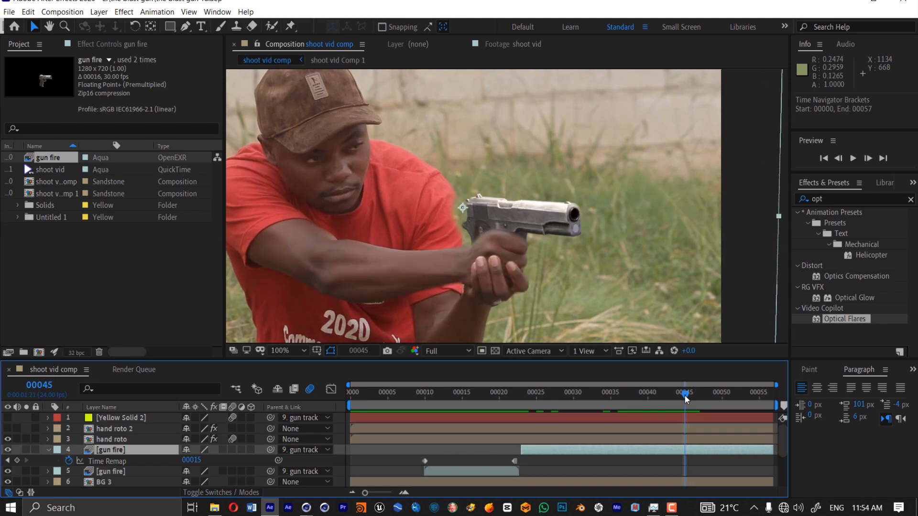
pyautogui.hotkey('ctrl', 'shift', 'd')
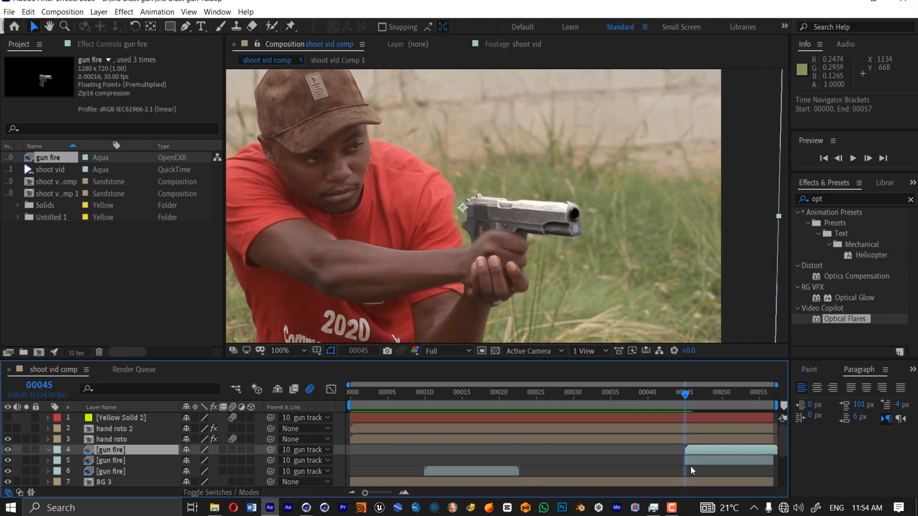
pyautogui.moveTo(689, 465); pyautogui.dragTo(522, 470)
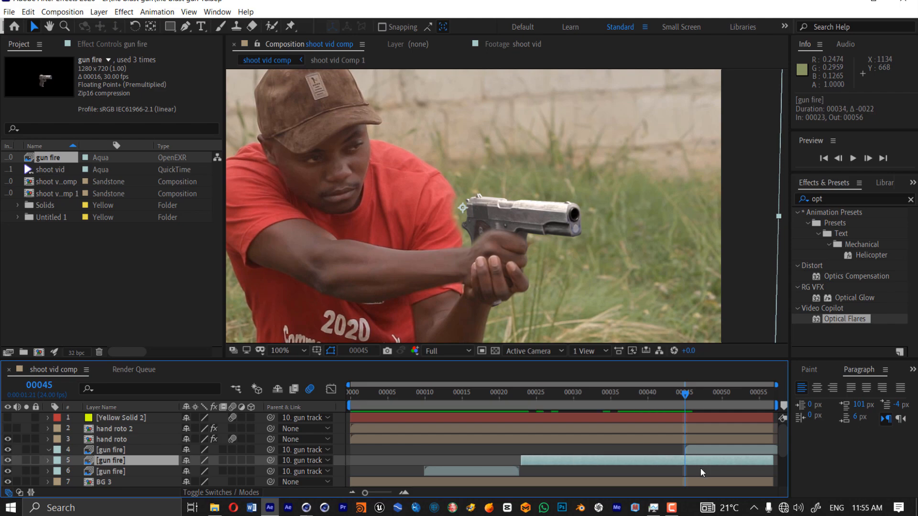
pyautogui.hotkey('alt', ']')
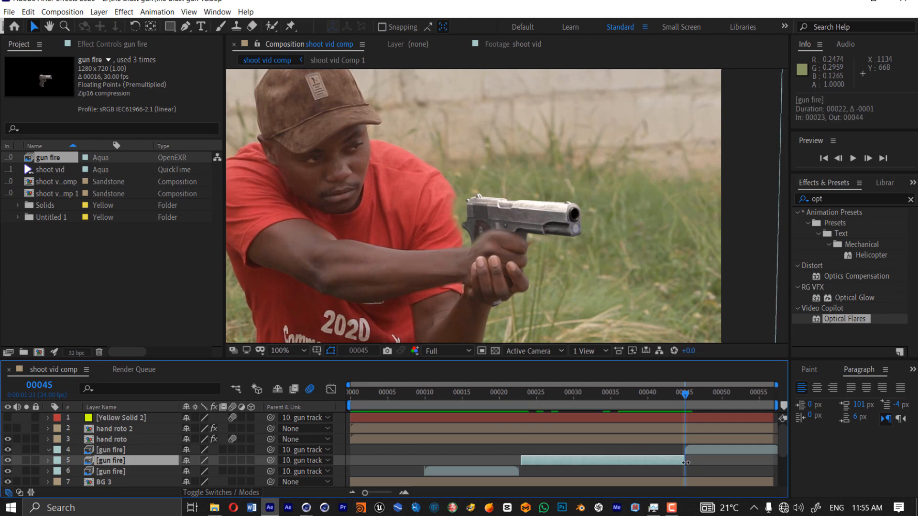
pyautogui.click(693, 449)
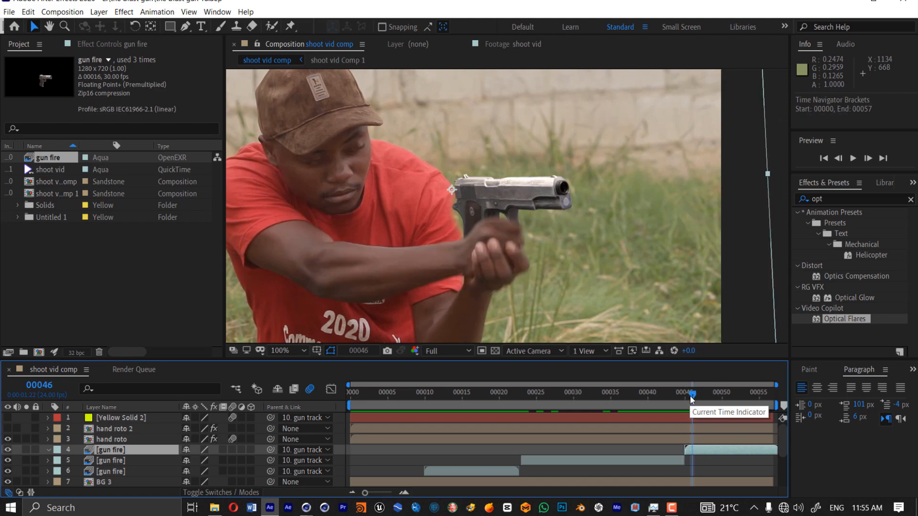
# - Return to frame 45 and time-stretch the gun fire layer that starts there with a stretch factor of 60
pyautogui.moveTo(690, 396)
pyautogui.mouseDown()
pyautogui.moveTo(711, 398)
pyautogui.moveTo(686, 399)
pyautogui.mouseUp()
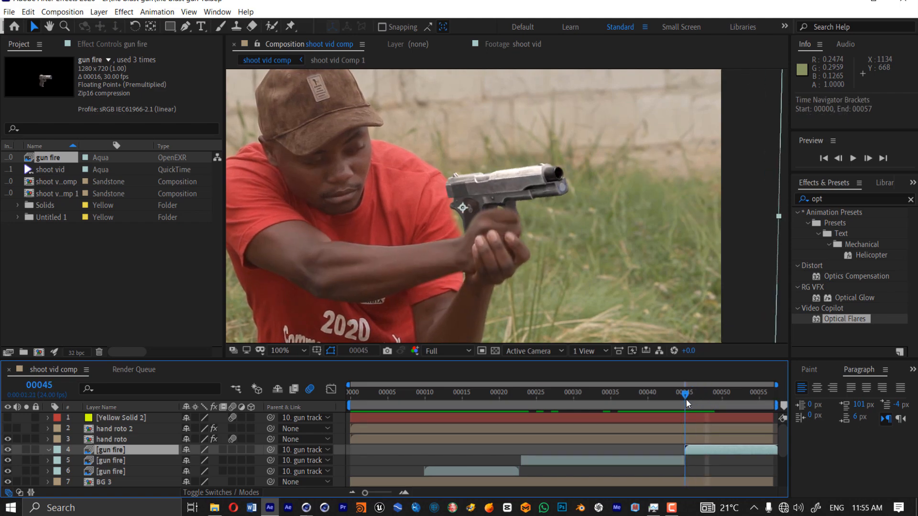
pyautogui.rightClick(696, 451)
pyautogui.moveTo(722, 198)
pyautogui.click(626, 217)
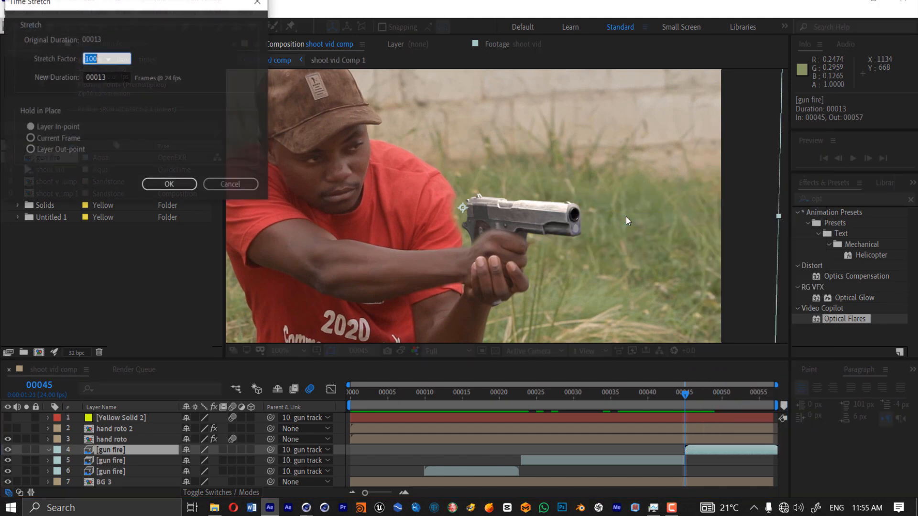
pyautogui.write('60')
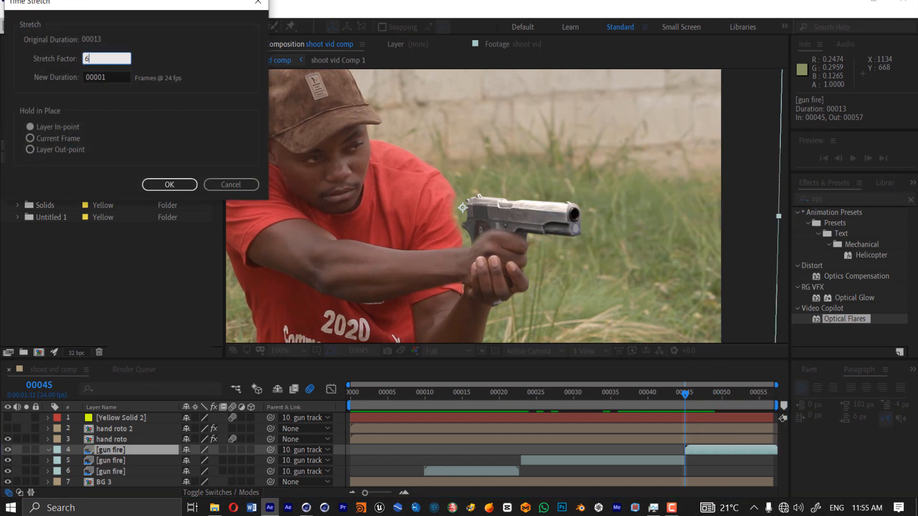
pyautogui.press('Return')
# - Apply Freeze On Last Frame to the gun fire layer starting at frame 45 and play back the composition
pyautogui.moveTo(681, 400); pyautogui.dragTo(730, 400)
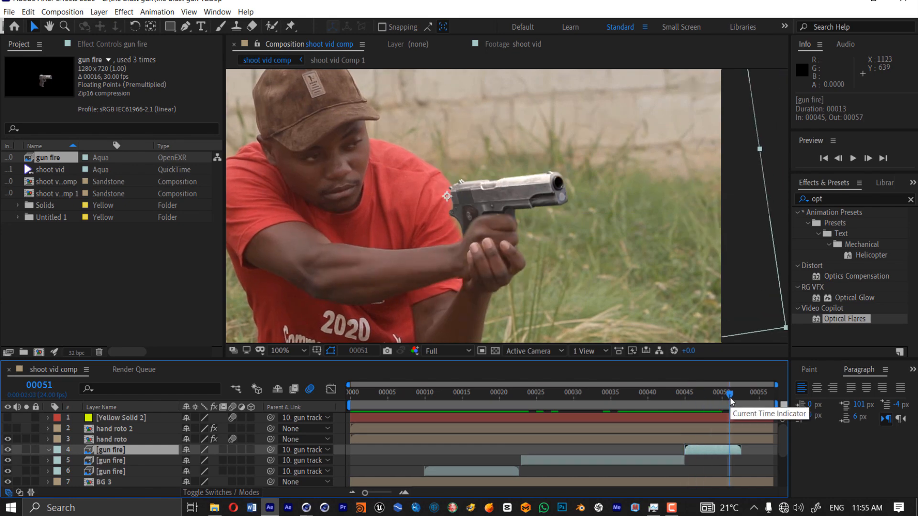
pyautogui.rightClick(718, 452)
pyautogui.moveTo(751, 205)
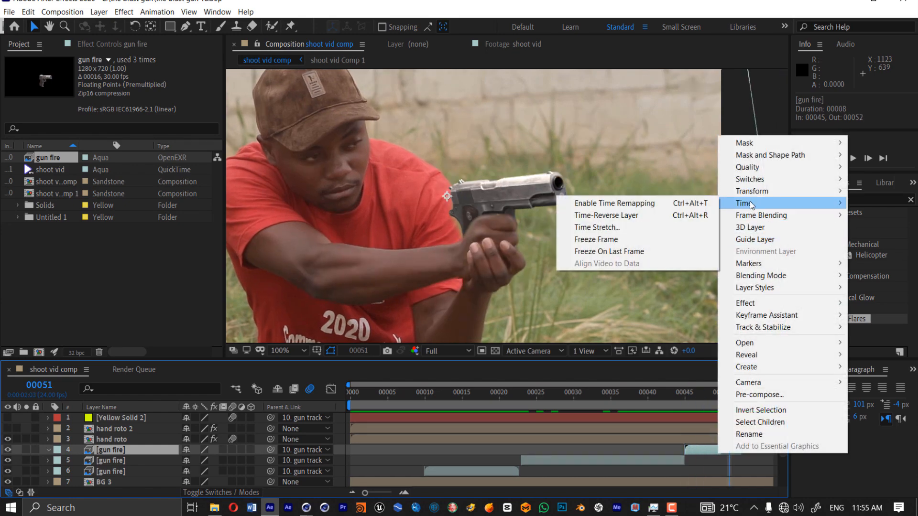
pyautogui.click(632, 251)
pyautogui.click(467, 411)
pyautogui.press('space')
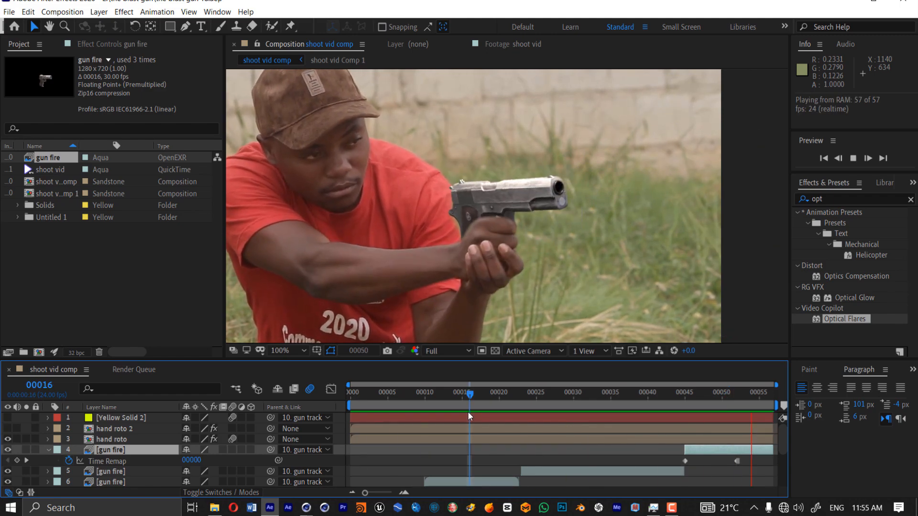
# - Time-stretch the gun fire layer starting at frame 10 with a stretch factor of 70
pyautogui.press(',')
pyautogui.click(489, 482)
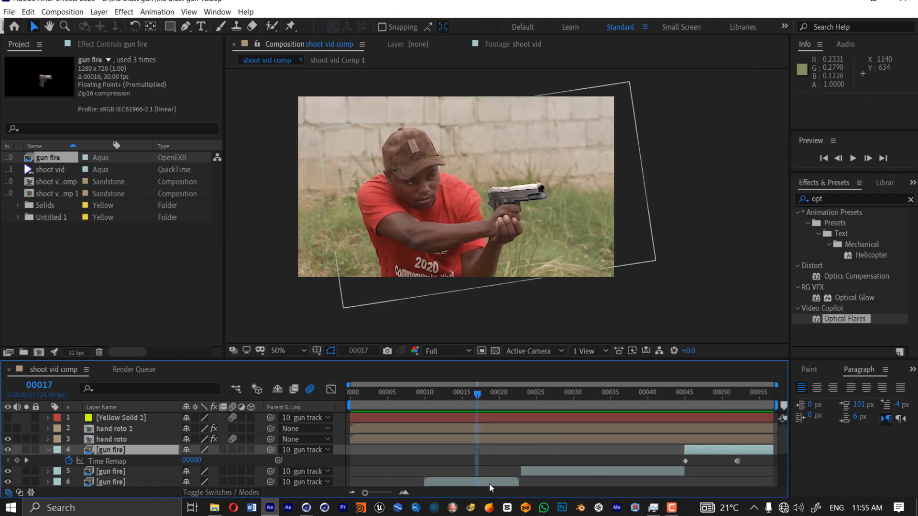
pyautogui.rightClick(489, 484)
pyautogui.moveTo(549, 233)
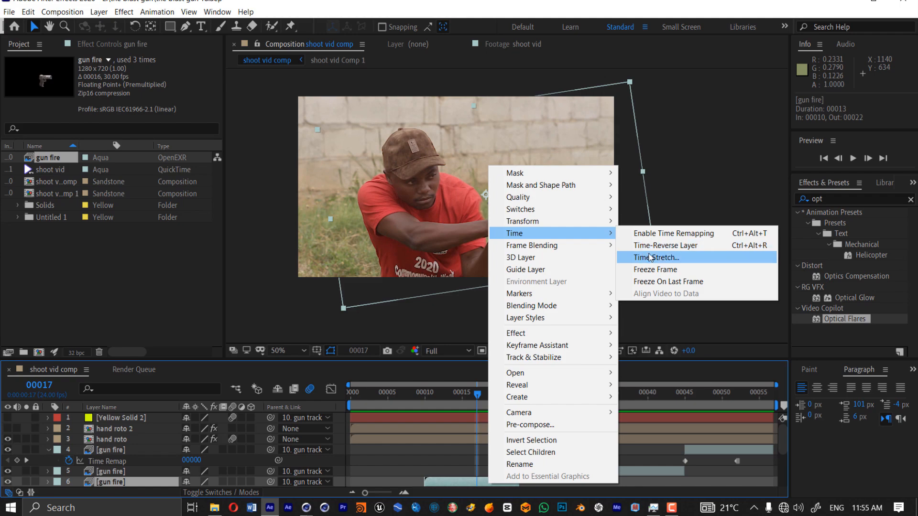
pyautogui.click(656, 257)
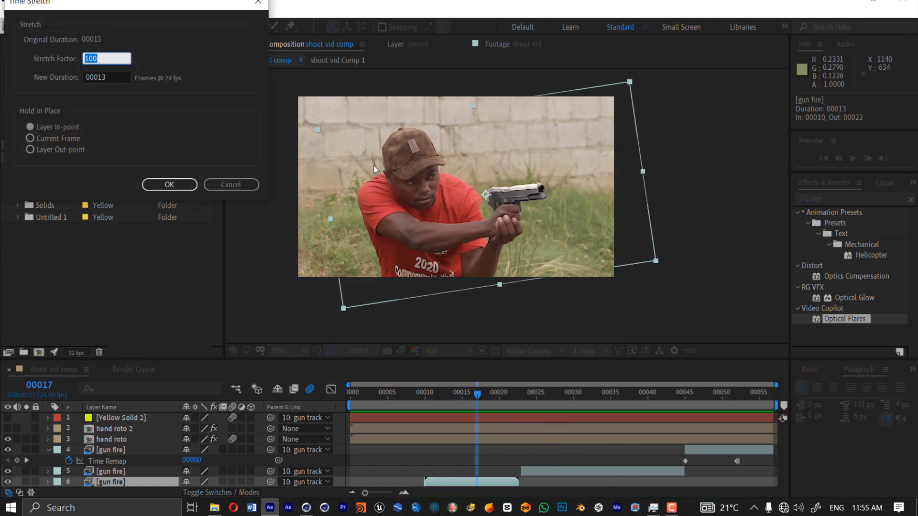
pyautogui.write('70')
pyautogui.press('Return')
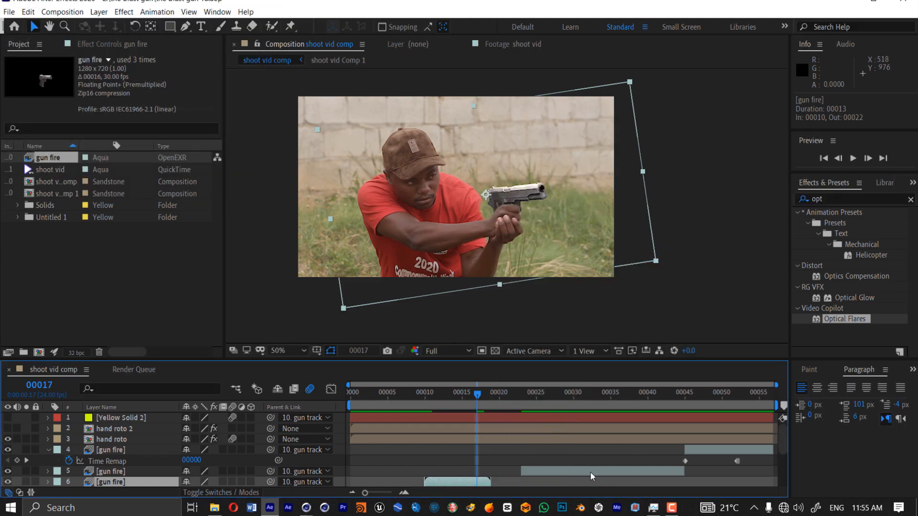
# - Extend the start of the frozen middle gun fire layer back to frame 19 and preview the transition
pyautogui.click(590, 471)
pyautogui.click(530, 480)
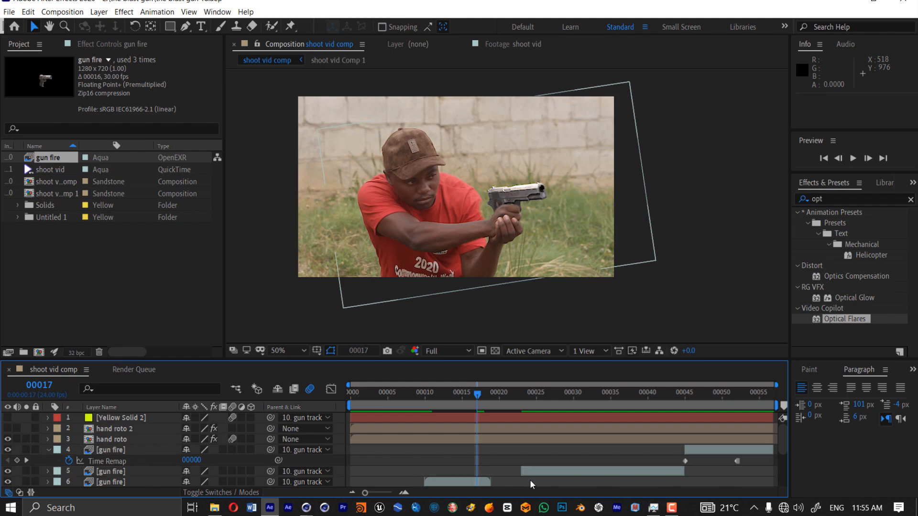
pyautogui.moveTo(476, 397); pyautogui.dragTo(483, 399)
pyautogui.moveTo(482, 397)
pyautogui.mouseDown()
pyautogui.moveTo(535, 401)
pyautogui.moveTo(492, 405)
pyautogui.mouseUp()
pyautogui.moveTo(521, 471); pyautogui.dragTo(491, 474)
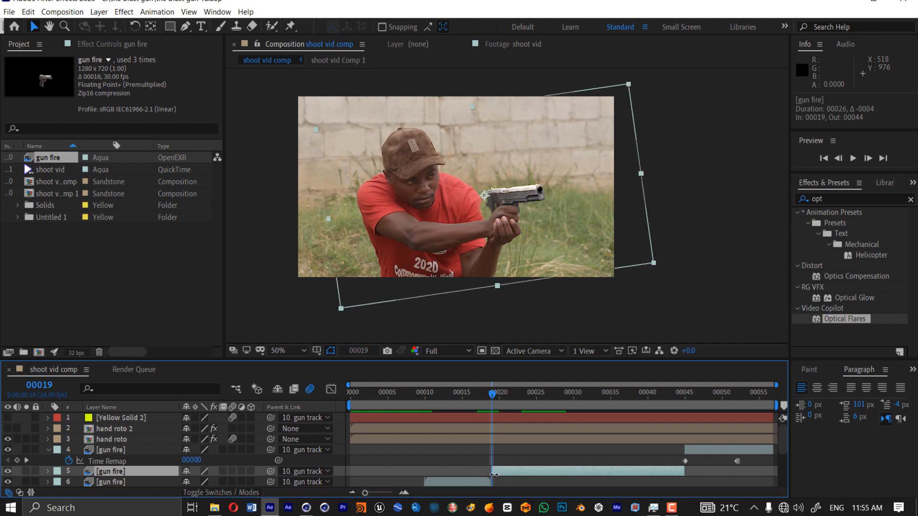
pyautogui.moveTo(490, 397); pyautogui.dragTo(474, 397)
pyautogui.press('space')
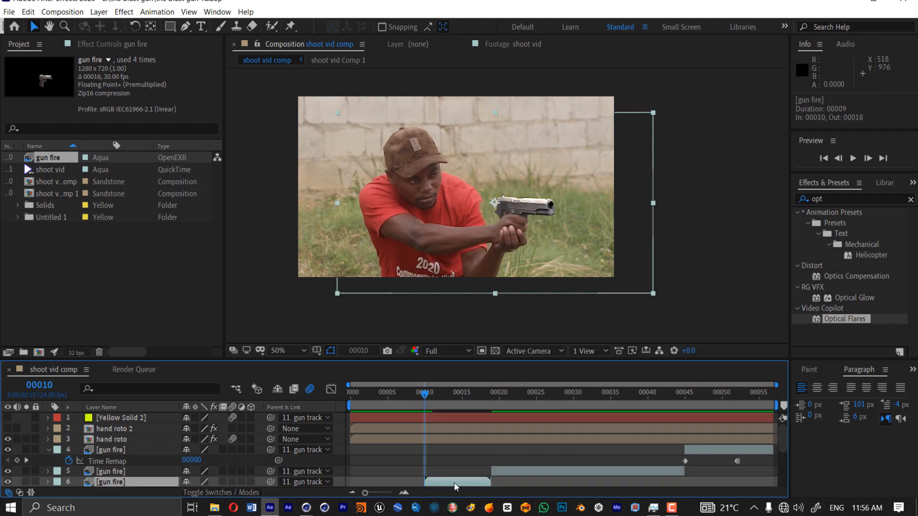
# - Freeze the upper gun fire copy at frame 10, extend it to the composition's start and end it at frame 9
pyautogui.scroll(-3, 456, 487)
pyautogui.rightClick(444, 420)
pyautogui.moveTo(567, 171)
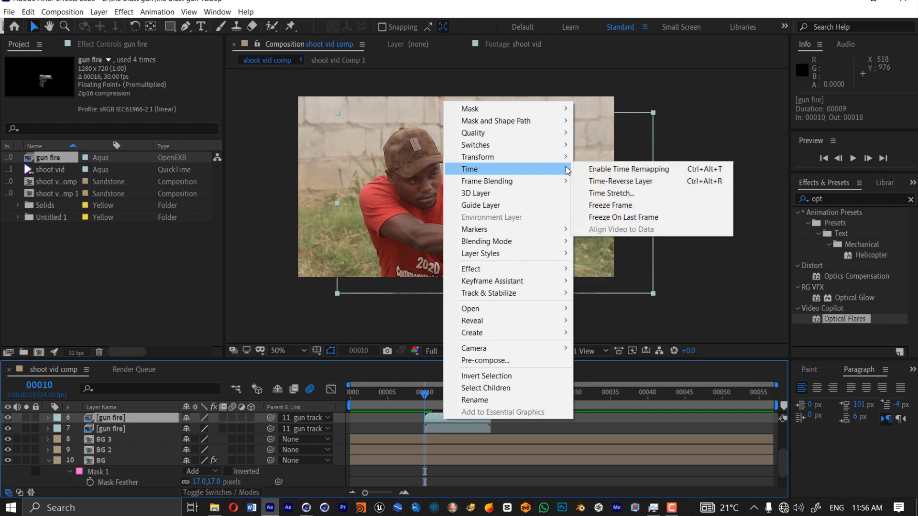
pyautogui.click(610, 206)
pyautogui.moveTo(424, 420); pyautogui.dragTo(335, 420)
pyautogui.moveTo(491, 419); pyautogui.dragTo(425, 419)
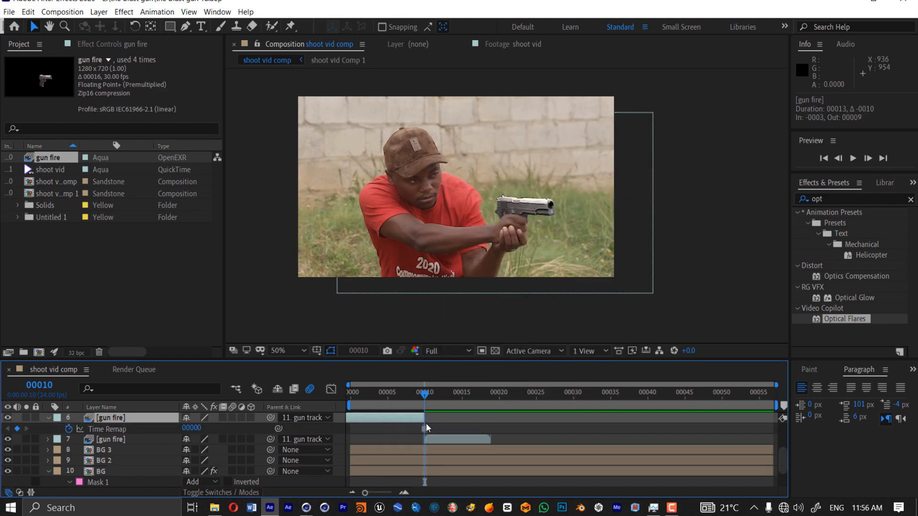
pyautogui.keyDown('alt'); pyautogui.scroll(3, 426, 423); pyautogui.keyUp('alt')
pyautogui.keyDown('alt'); pyautogui.scroll(-3, 424, 434); pyautogui.keyUp('alt')
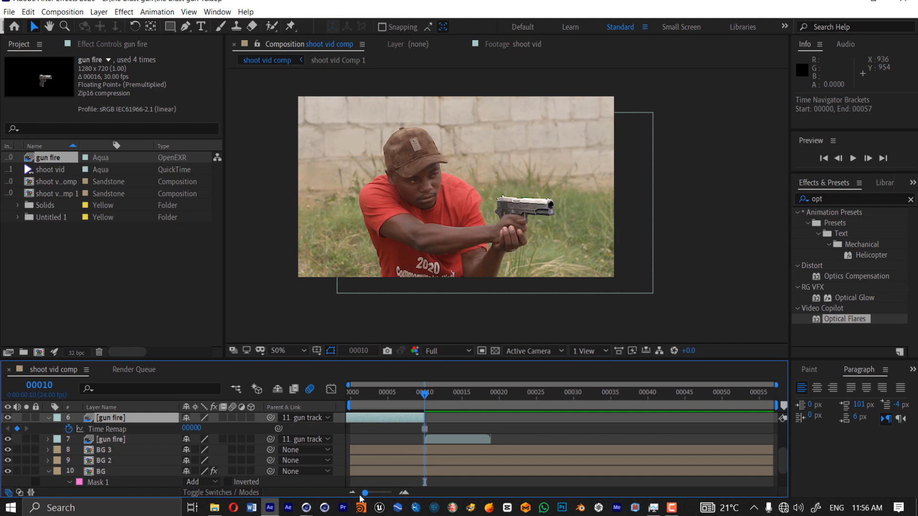
# - Play the composition from the beginning and check the pistol up close across all gun fire layers
pyautogui.scroll(3, 408, 436)
pyautogui.moveTo(427, 397); pyautogui.dragTo(357, 404)
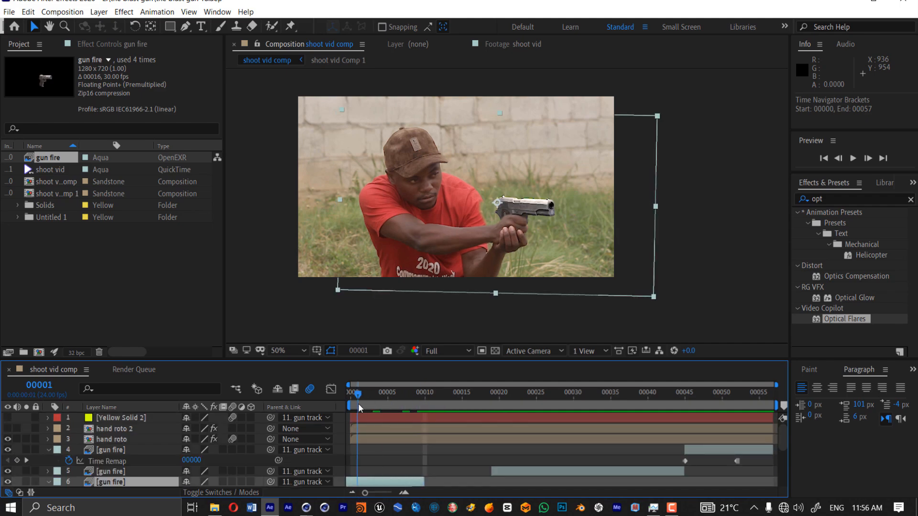
pyautogui.press('space')
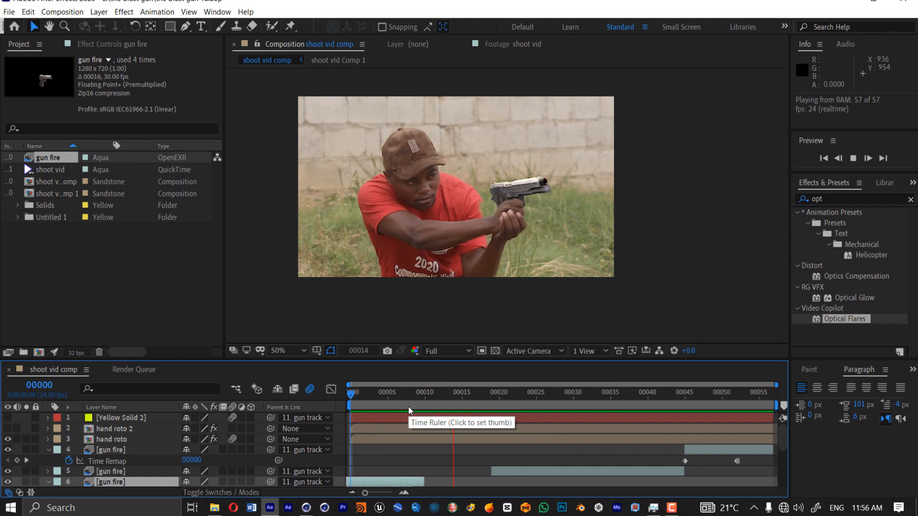
pyautogui.scroll(2, 479, 278)
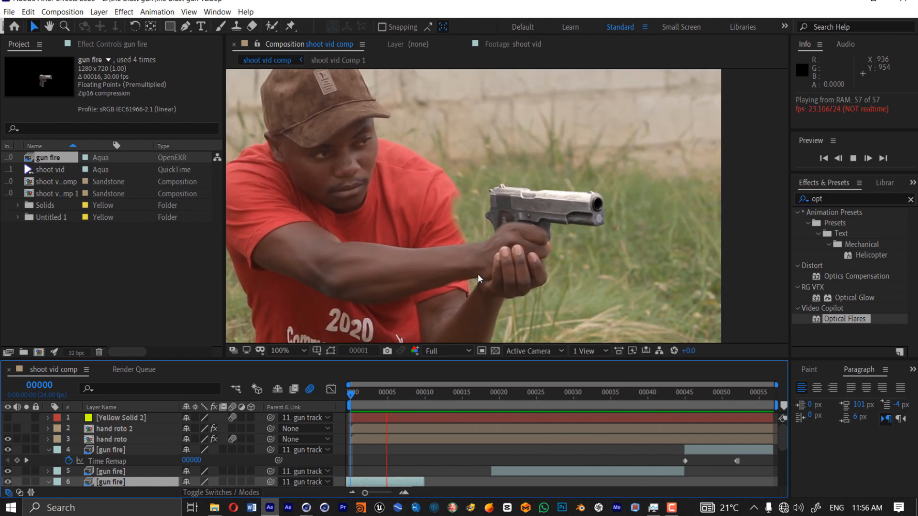
pyautogui.press('space')
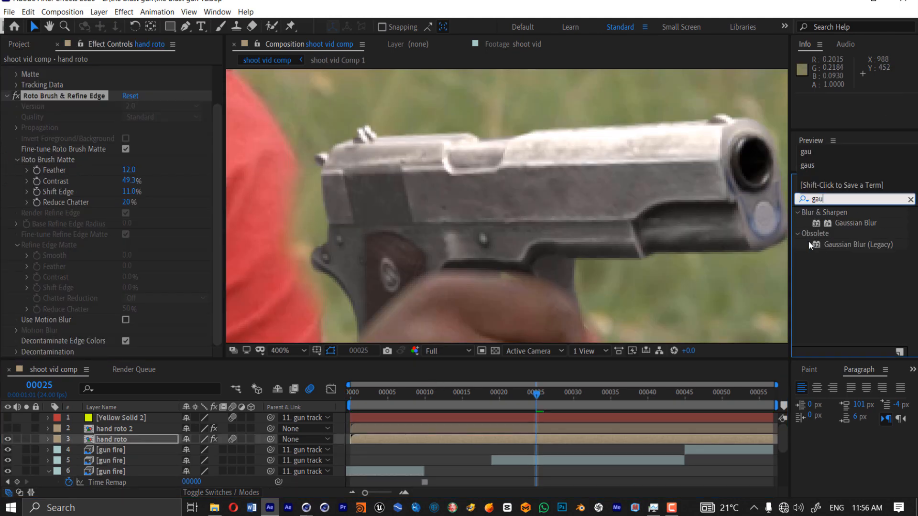
# - Apply Gaussian Blur (Legacy) to the gun fire layer starting at frame 19, with a blurriness of 1
pyautogui.moveTo(839, 244); pyautogui.dragTo(529, 462)
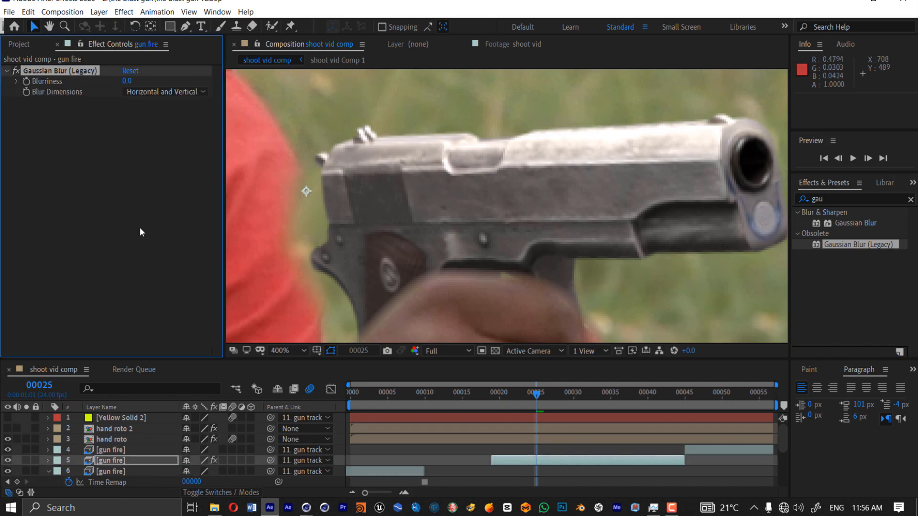
pyautogui.click(125, 82)
pyautogui.write('1')
pyautogui.click(135, 158)
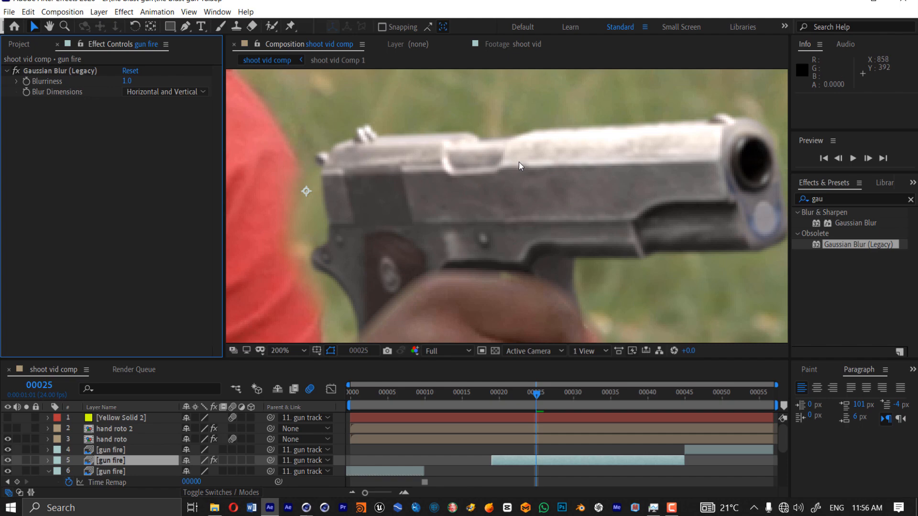
# - Compare the pistol's sharpness against the footage with the Gaussian blur switched off and on
pyautogui.scroll(-1, 519, 162)
pyautogui.scroll(1, 518, 163)
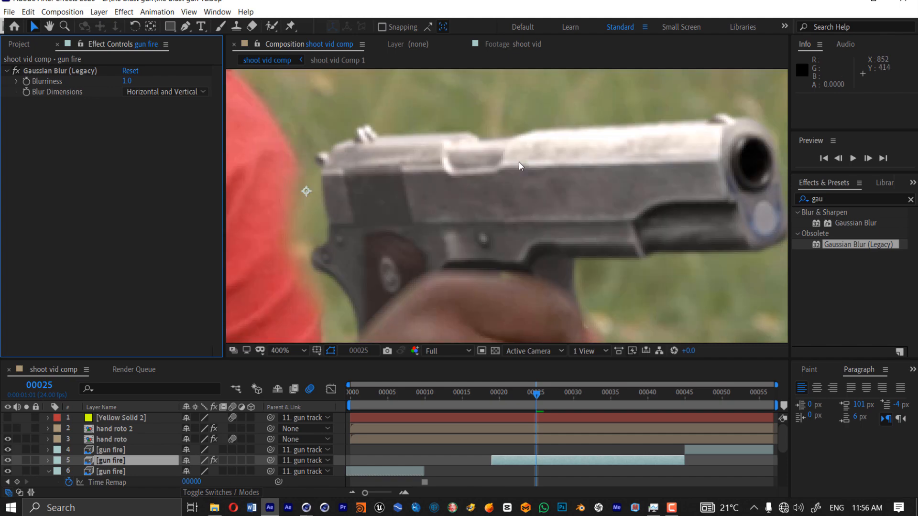
pyautogui.click(16, 72)
pyautogui.click(16, 72)
pyautogui.click(16, 71)
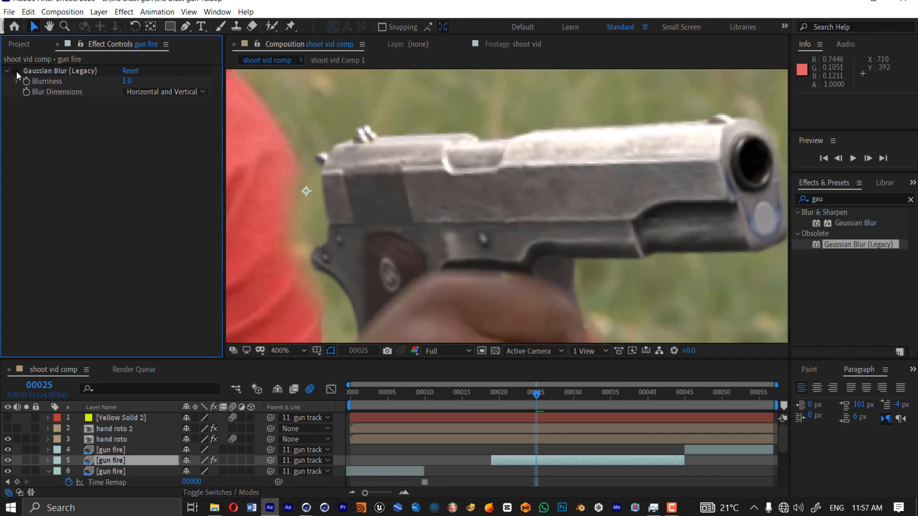
pyautogui.click(17, 71)
pyautogui.click(16, 71)
pyautogui.click(17, 71)
pyautogui.scroll(-1, 440, 218)
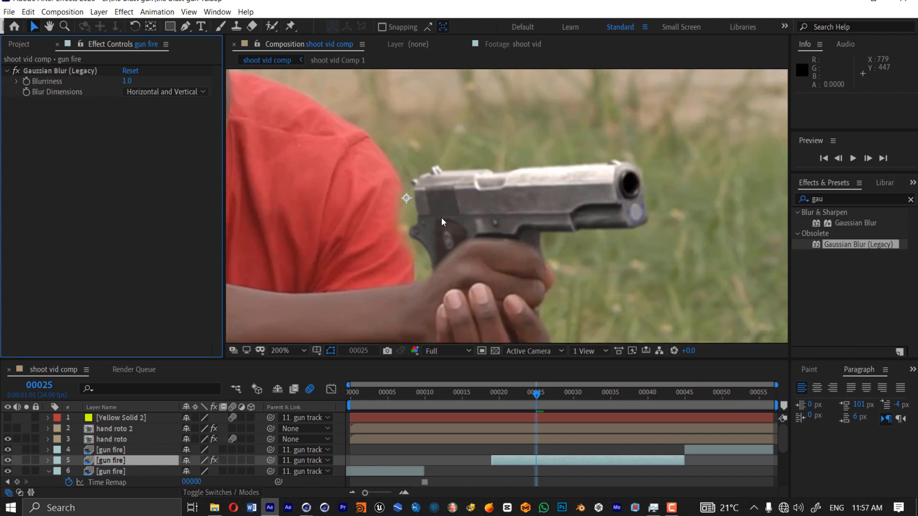
# - Set the Gaussian blur's blurriness to 0.7 and compare the pistol with the effect off and on
pyautogui.click(129, 81)
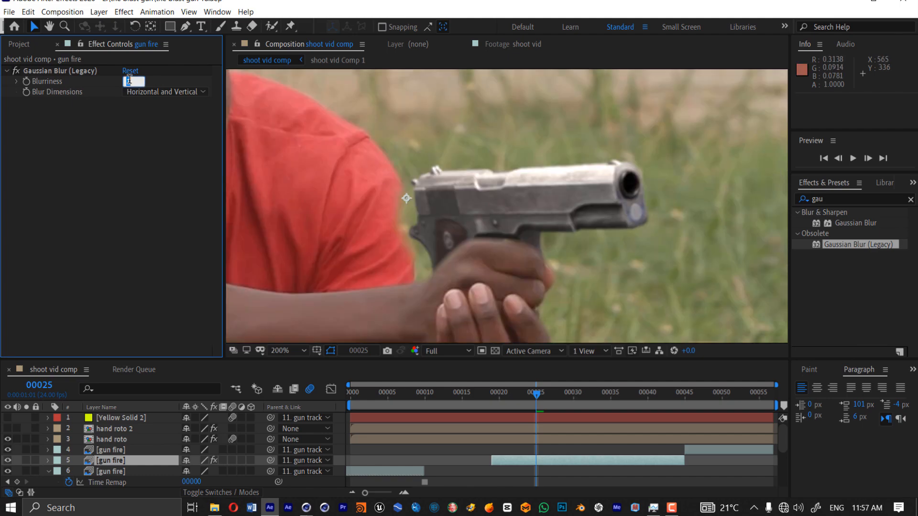
pyautogui.write('0.7')
pyautogui.press('Return')
pyautogui.scroll(1, 489, 195)
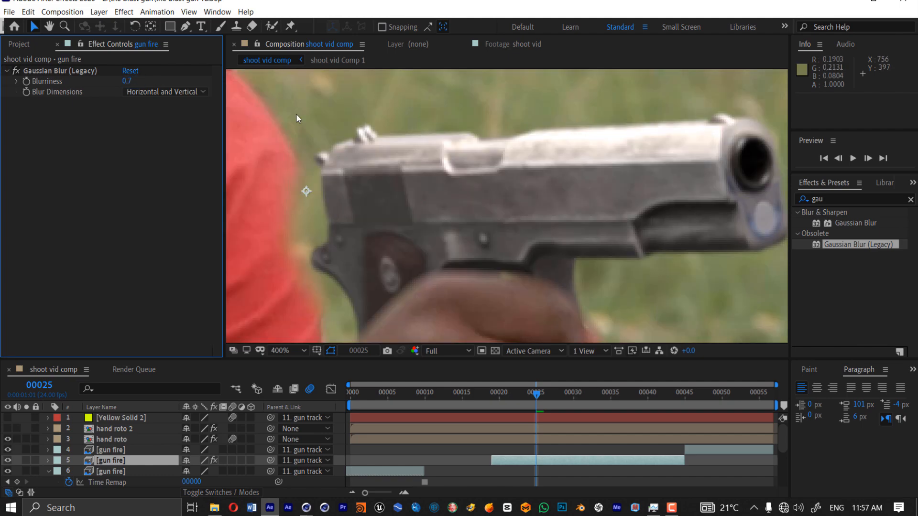
pyautogui.click(17, 71)
pyautogui.click(17, 70)
pyautogui.click(17, 71)
pyautogui.click(18, 71)
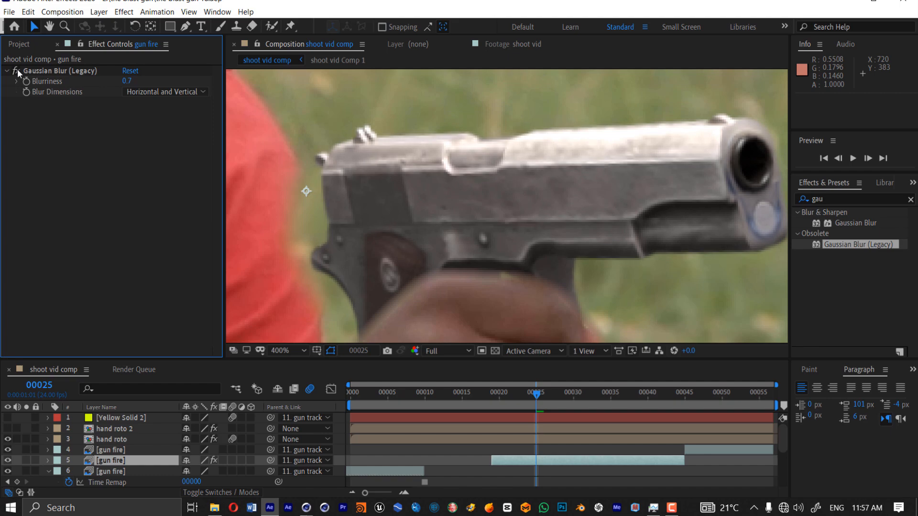
pyautogui.click(17, 70)
pyautogui.click(18, 71)
pyautogui.click(39, 72)
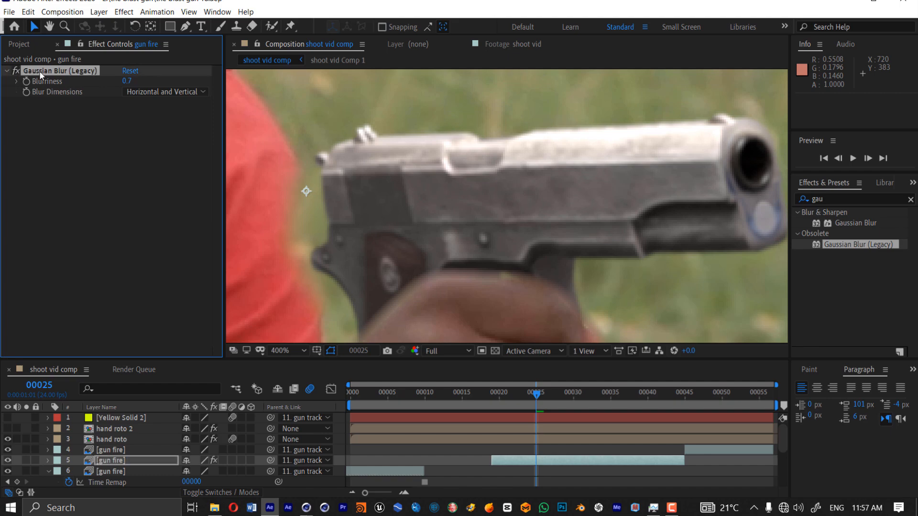
pyautogui.click(131, 471)
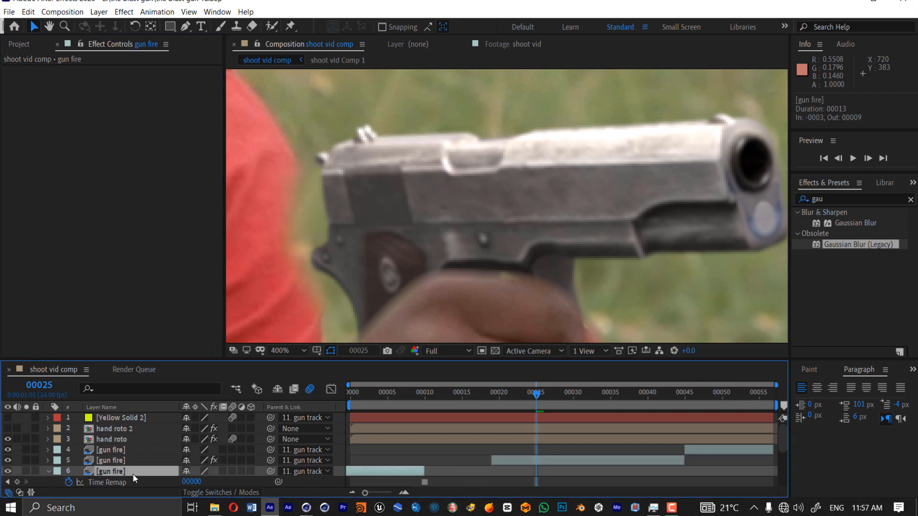
pyautogui.hotkey('ctrl', 'z')
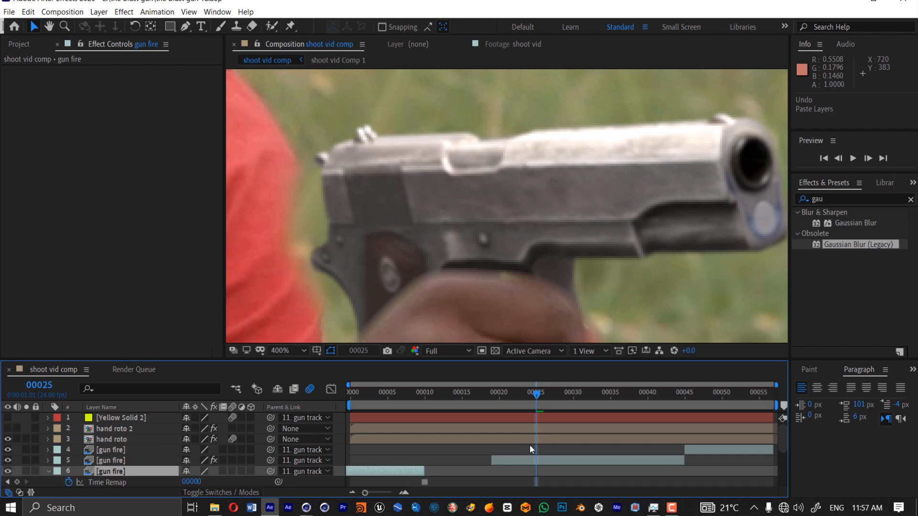
# - Copy the Gaussian Blur (Legacy) effect from the middle gun fire layer to the other three and scrub back through the shot
pyautogui.click(522, 465)
pyautogui.click(50, 72)
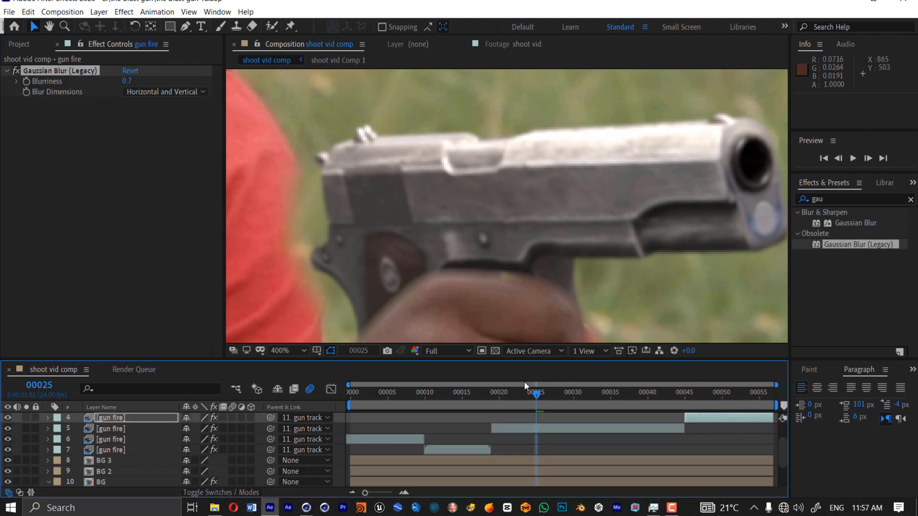
pyautogui.click(533, 430)
pyautogui.scroll(-1, 549, 260)
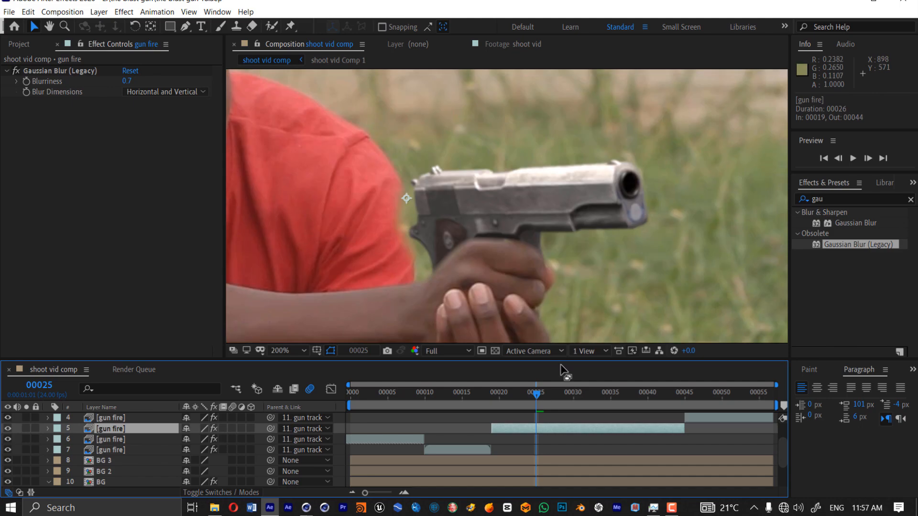
pyautogui.click(558, 395)
pyautogui.moveTo(558, 395); pyautogui.dragTo(507, 396)
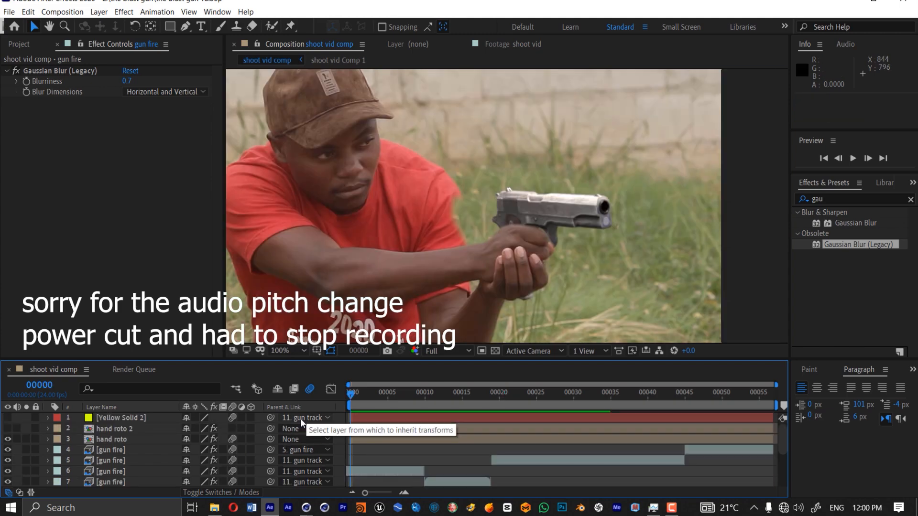
# - Parent the last gun fire clip, starting at frame 45, to the gun track layer
pyautogui.click(302, 449)
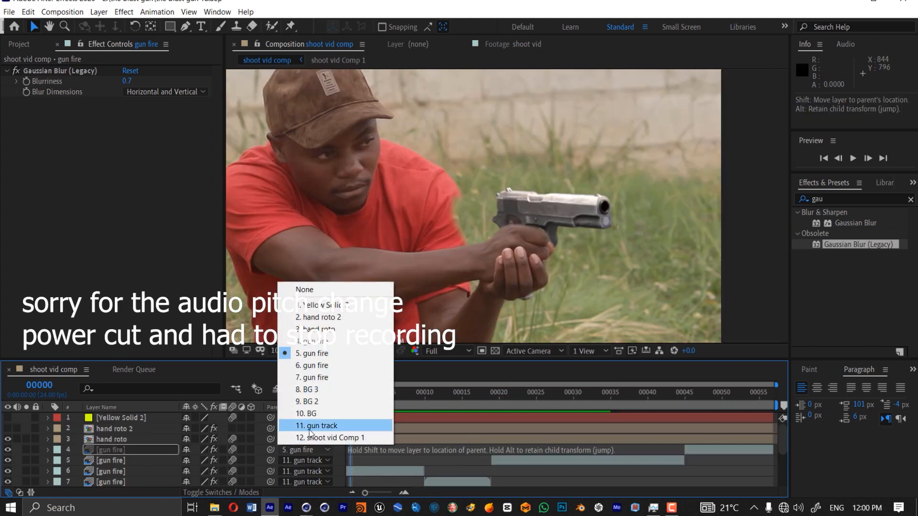
pyautogui.click(313, 426)
pyautogui.scroll(-3, 412, 433)
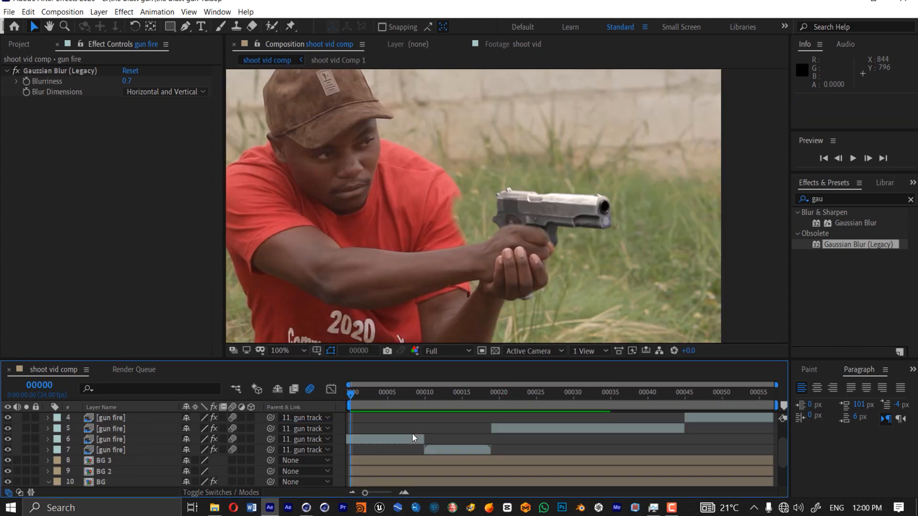
pyautogui.scroll(3, 412, 434)
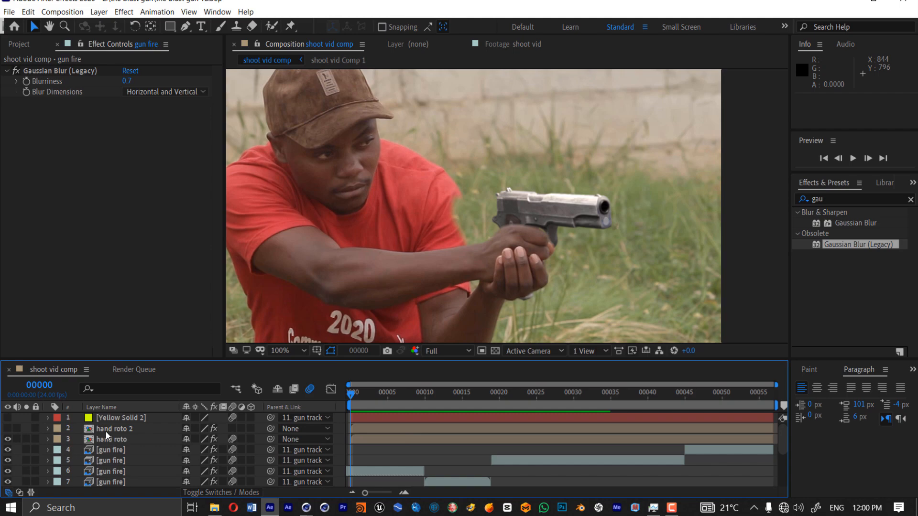
# - Create a null object and rename it "gun control"
pyautogui.hotkey('ctrl', 'alt', 'shift', 'y')
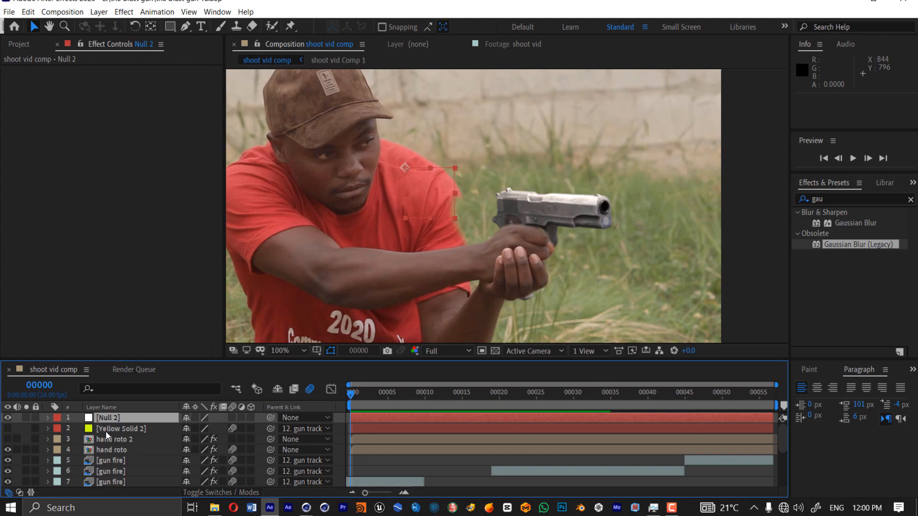
pyautogui.press('Return')
pyautogui.write('g')
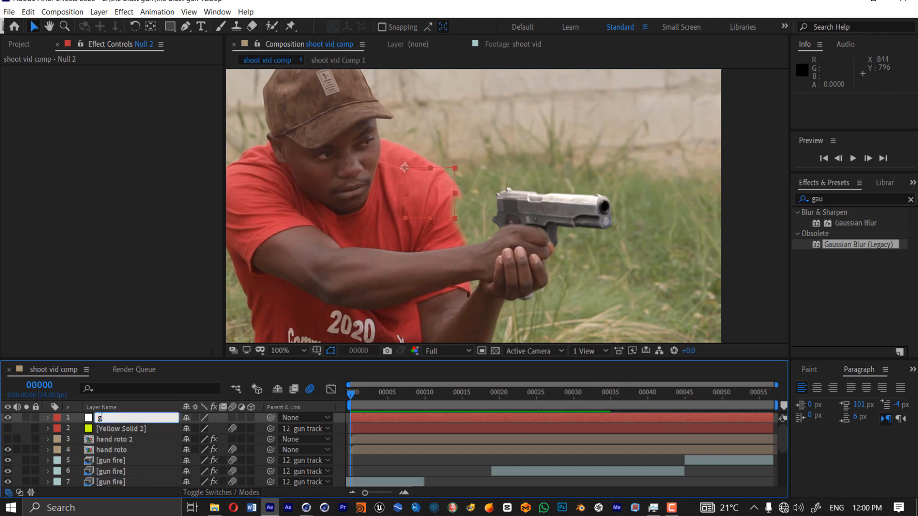
pyautogui.write('un control')
pyautogui.click(106, 431)
pyautogui.click(112, 417)
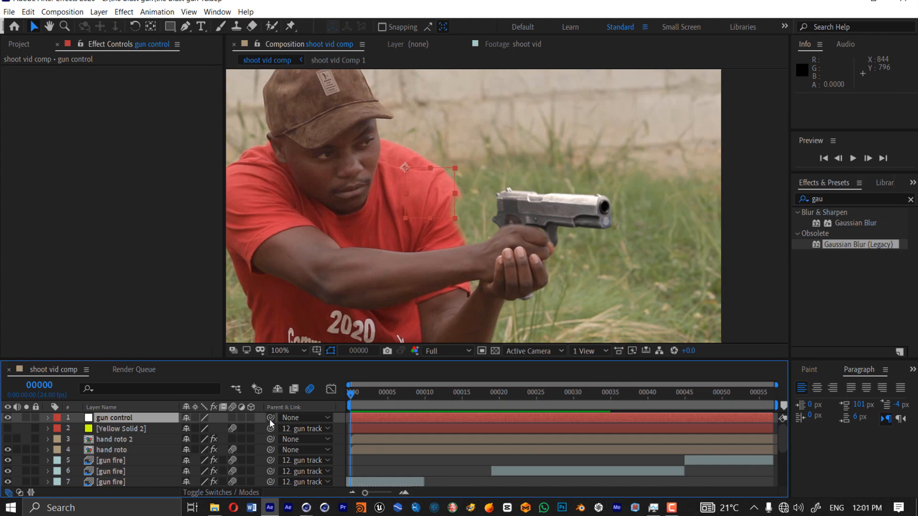
pyautogui.scroll(-8, 269, 421)
pyautogui.moveTo(268, 471); pyautogui.dragTo(138, 415)
pyautogui.scroll(-1, 137, 415)
pyautogui.scroll(1, 139, 414)
pyautogui.click(138, 414)
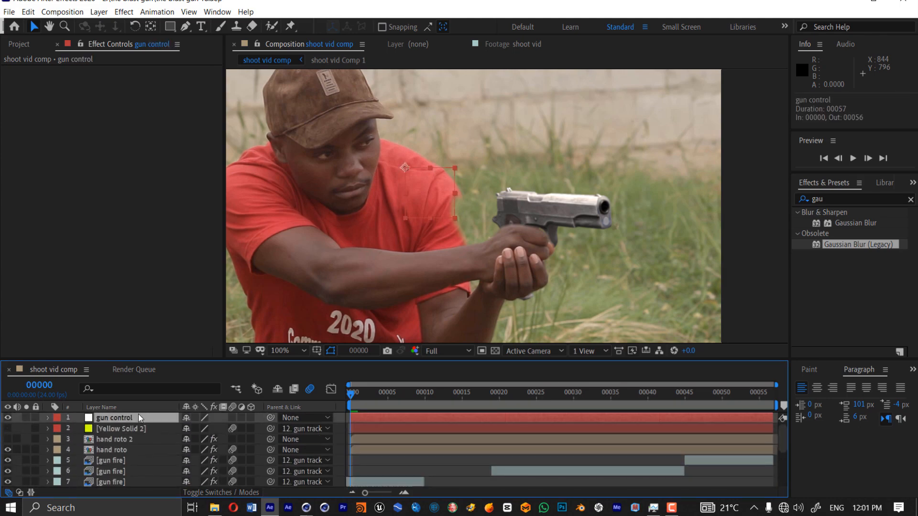
pyautogui.scroll(-8, 139, 414)
pyautogui.click(294, 472)
pyautogui.click(303, 299)
pyautogui.scroll(8, 145, 429)
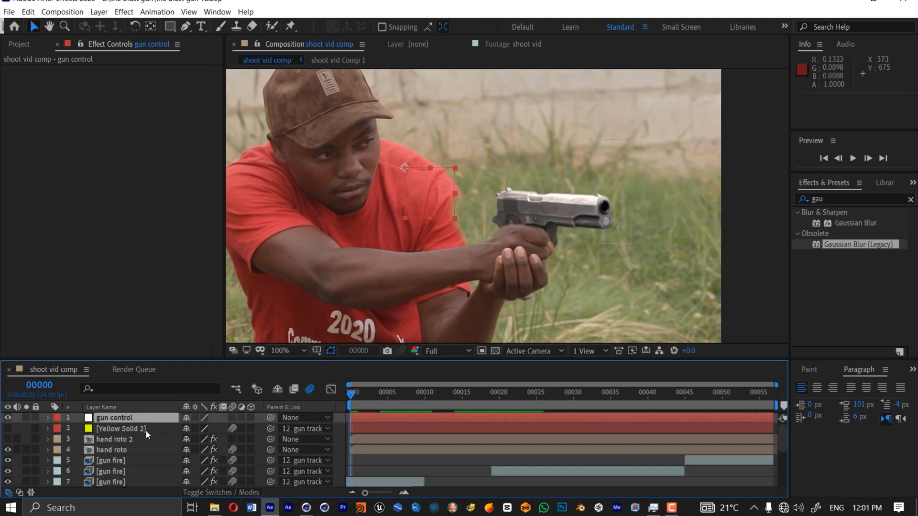
# - Move the gun control null onto the pistol and parent the gun track layer to it
pyautogui.moveTo(405, 168); pyautogui.dragTo(555, 219)
pyautogui.click(151, 26)
pyautogui.press('v')
pyautogui.click(128, 419)
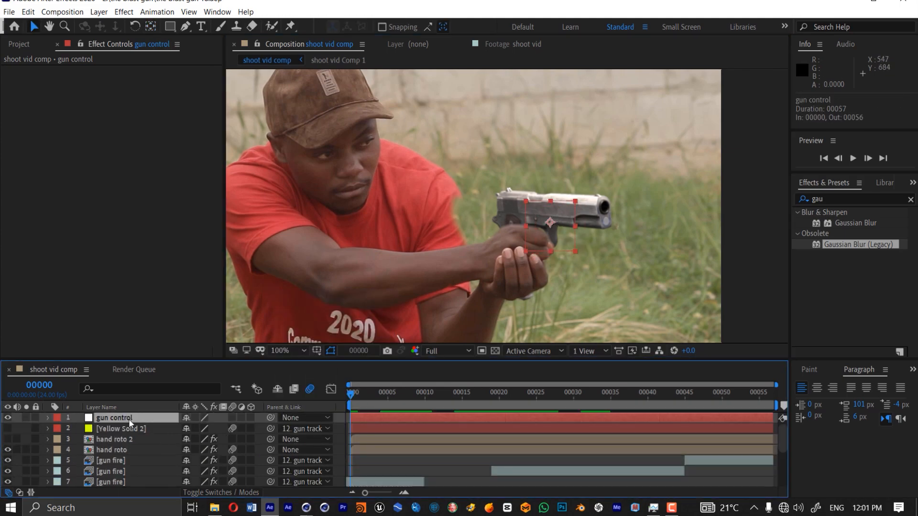
pyautogui.scroll(-6, 271, 472)
pyautogui.scroll(6, 153, 423)
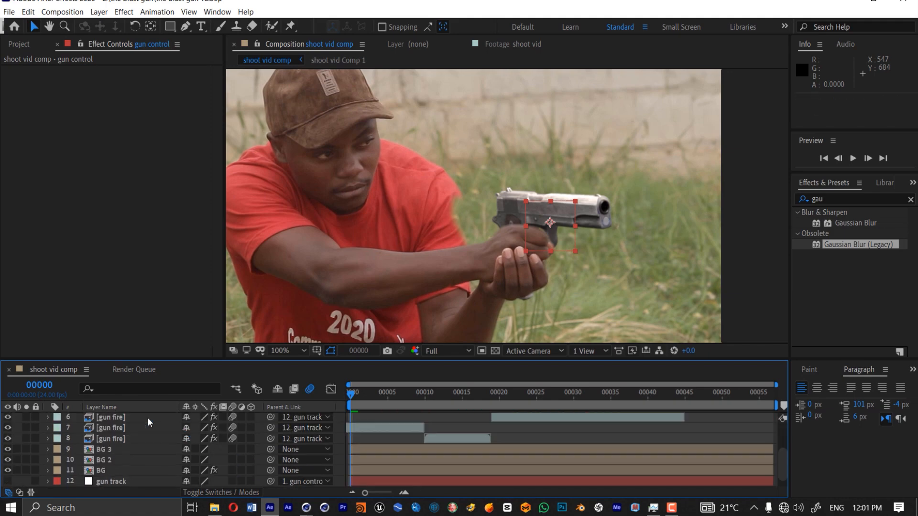
# - Scale the gun control null to 96% and show its position alongside the scale
pyautogui.press('s')
pyautogui.moveTo(222, 430); pyautogui.dragTo(184, 430)
pyautogui.click(142, 417)
pyautogui.hotkey('shift', 'p')
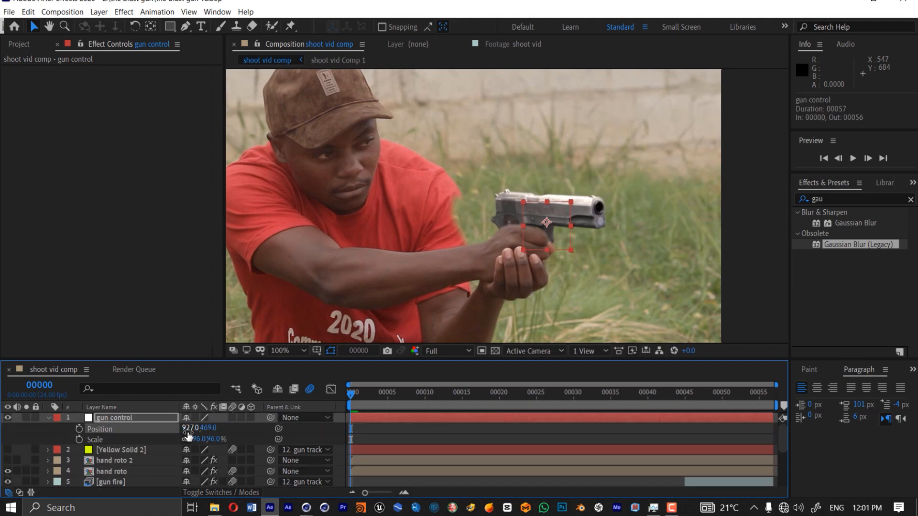
# - Keyframe the gun control null's position at frames 0, 2 and 5, with X at 929.7 on frame 2 and 932 on frame 5
pyautogui.click(79, 429)
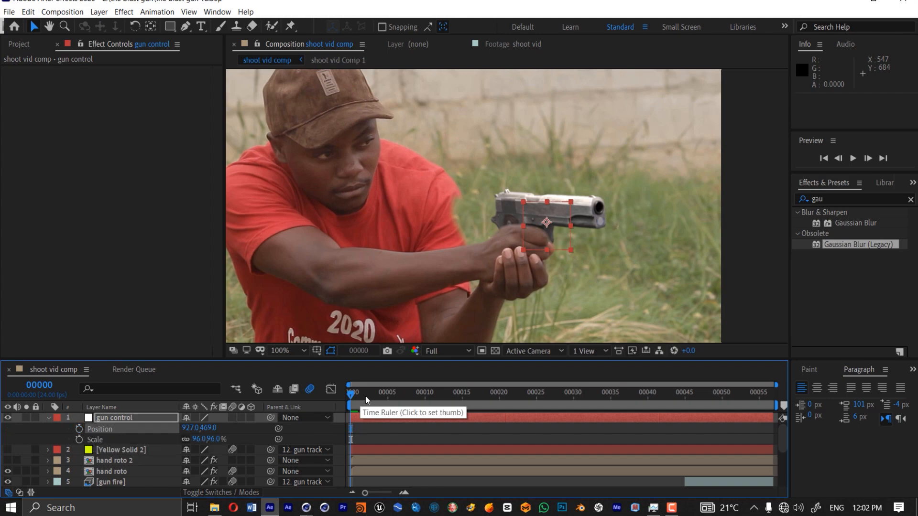
pyautogui.click(386, 395)
pyautogui.click(80, 429)
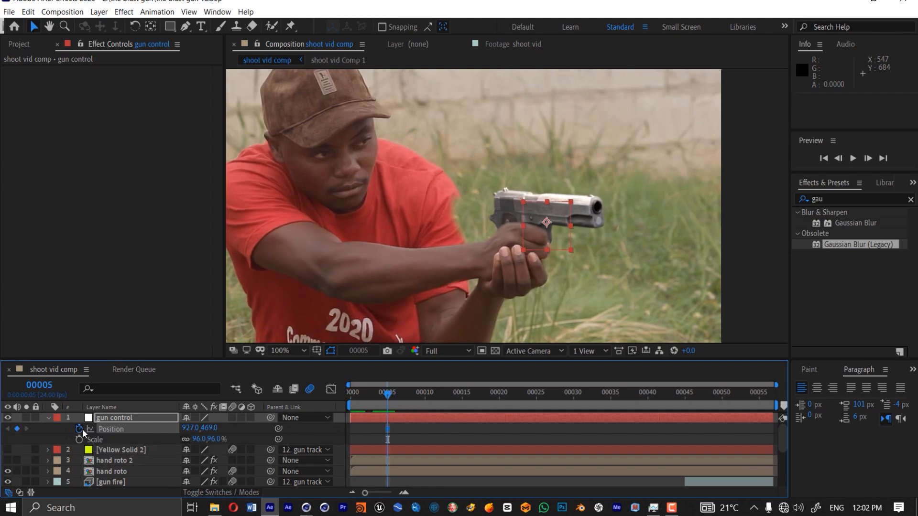
pyautogui.moveTo(388, 429); pyautogui.dragTo(366, 429)
pyautogui.moveTo(188, 429); pyautogui.dragTo(191, 429)
pyautogui.moveTo(387, 395); pyautogui.dragTo(365, 396)
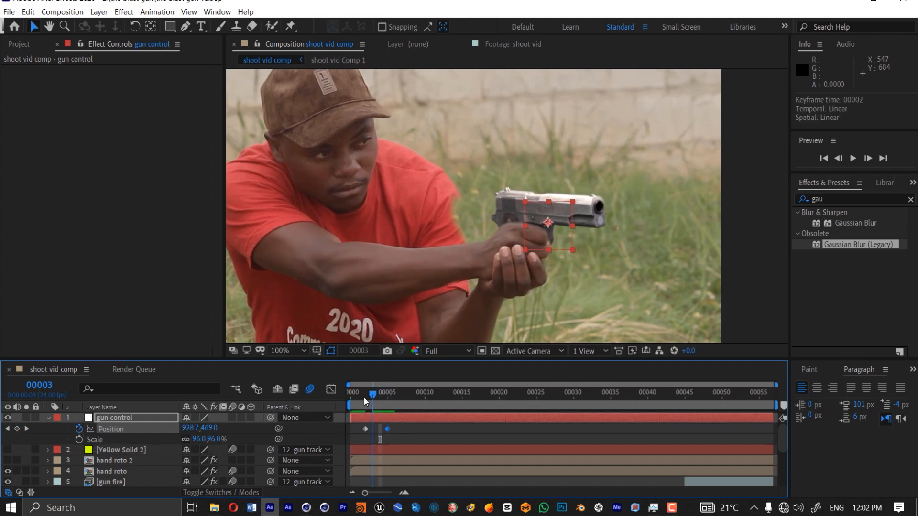
pyautogui.moveTo(187, 430); pyautogui.dragTo(189, 429)
pyautogui.click(350, 396)
pyautogui.moveTo(374, 396); pyautogui.dragTo(355, 402)
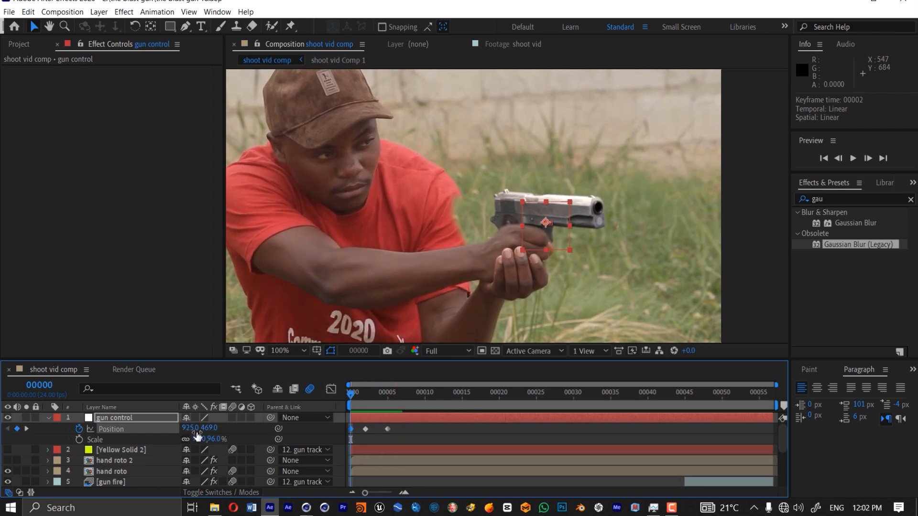
pyautogui.moveTo(196, 430); pyautogui.dragTo(182, 432)
pyautogui.click(365, 400)
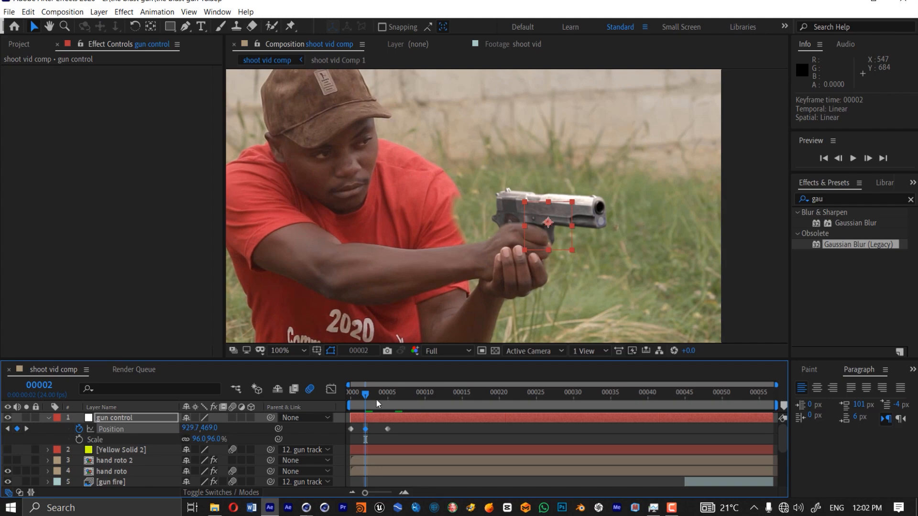
# - Hold the gun control null's position with a keyframe at frame 21 and set it to 938, 472.5 at frame 25
pyautogui.moveTo(388, 398); pyautogui.dragTo(506, 400)
pyautogui.click(19, 430)
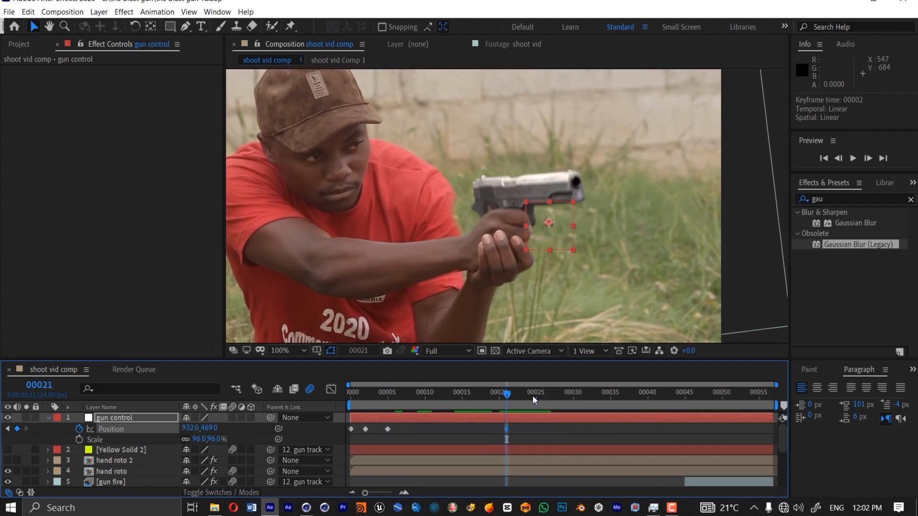
pyautogui.click(534, 397)
pyautogui.moveTo(188, 430); pyautogui.dragTo(228, 432)
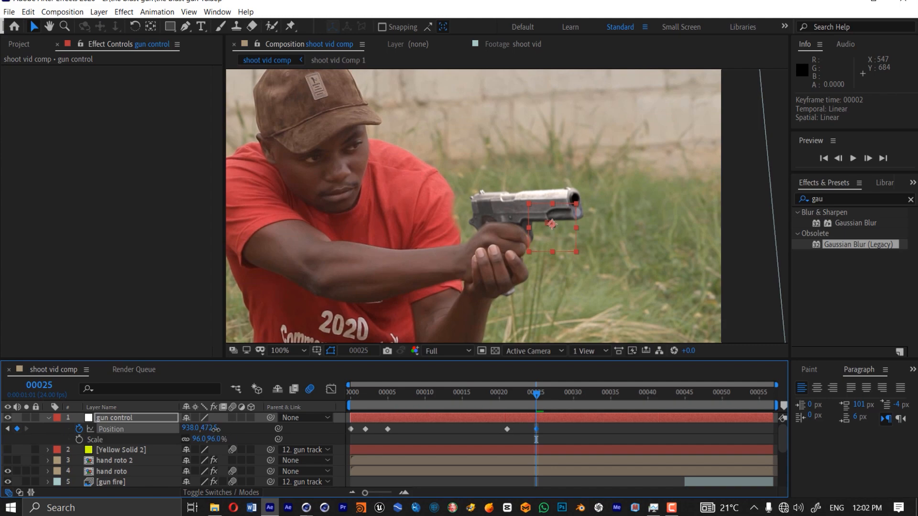
# - Duplicate the BG 3 layer at the end of the shot and name the copy "roto all"
pyautogui.moveTo(512, 395); pyautogui.dragTo(767, 401)
pyautogui.scroll(-3, 50, 417)
pyautogui.click(104, 441)
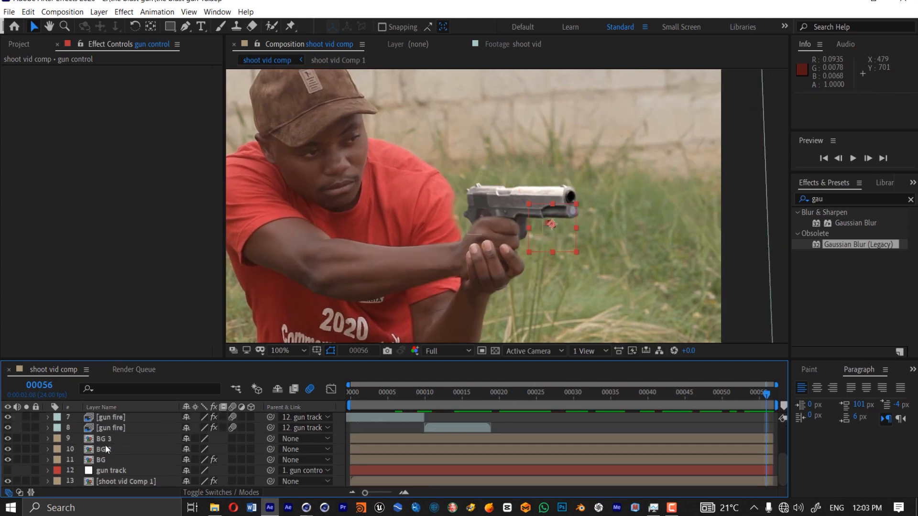
pyautogui.hotkey('ctrl', 'd')
pyautogui.press('Return')
pyautogui.write('roto all')
pyautogui.press('Return')
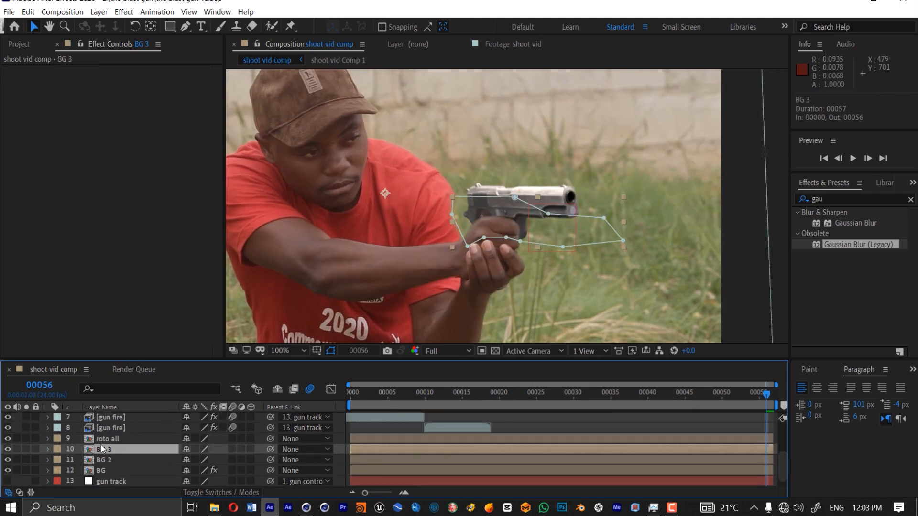
# - Move the roto all layer to the top of the layer stack and remove its mask and time remapping
pyautogui.moveTo(108, 438); pyautogui.dragTo(115, 413)
pyautogui.press('m')
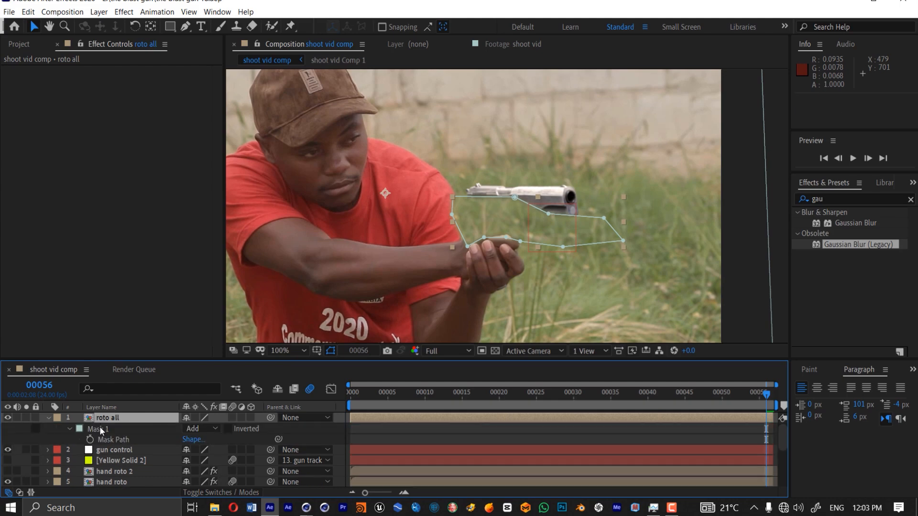
pyautogui.click(99, 429)
pyautogui.press('Delete')
pyautogui.hotkey('ctrl', 'alt', 'f')
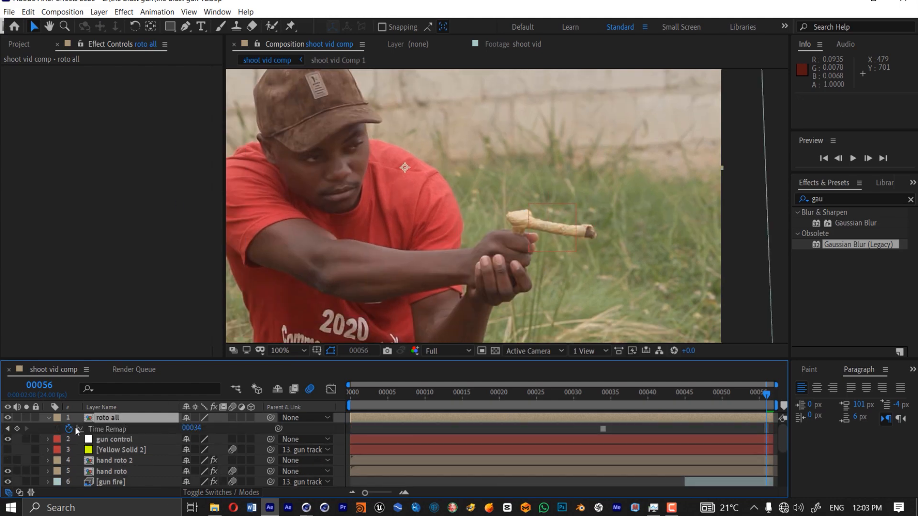
# - Mask the roto all layer at frame 56 with a closed eight-point path around the supporting hand and lower forearms, and check it with the layer hidden
pyautogui.press('g')
pyautogui.click(553, 309)
pyautogui.click(514, 269)
pyautogui.click(462, 255)
pyautogui.click(368, 283)
pyautogui.moveTo(354, 342); pyautogui.dragTo(329, 248, button='middle')
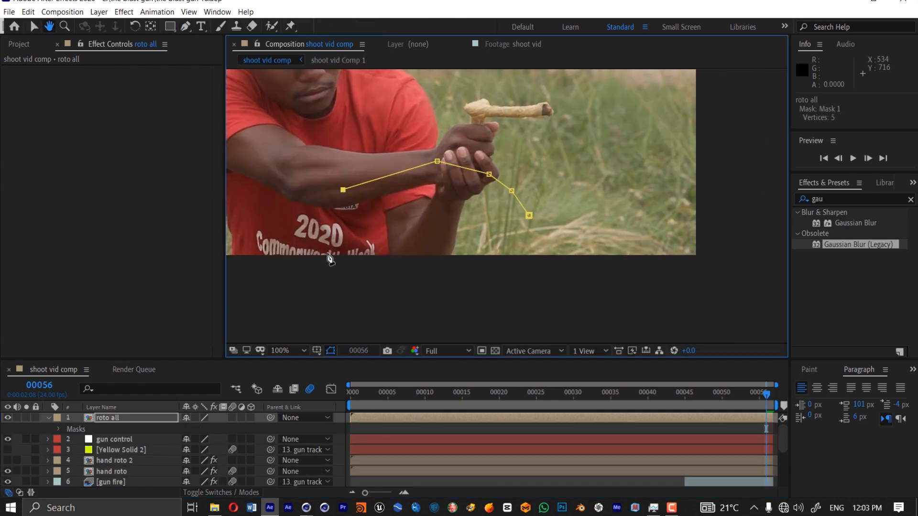
pyautogui.click(327, 254)
pyautogui.click(389, 287)
pyautogui.click(601, 266)
pyautogui.click(529, 216)
pyautogui.click(10, 418)
pyautogui.click(10, 418)
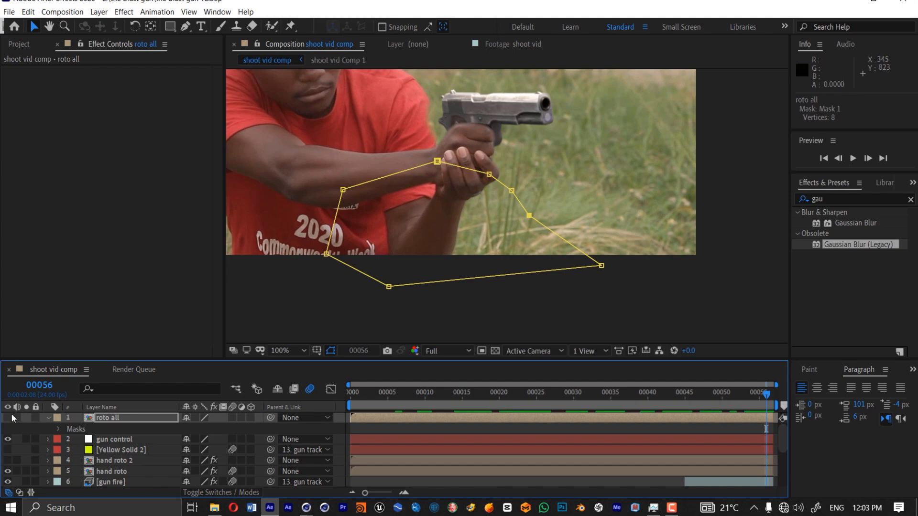
# - Hide the mask outlines, feather the roto all layer's mask slightly and play the shot from the start
pyautogui.click(330, 352)
pyautogui.scroll(-1, 511, 253)
pyautogui.click(168, 420)
pyautogui.press('f')
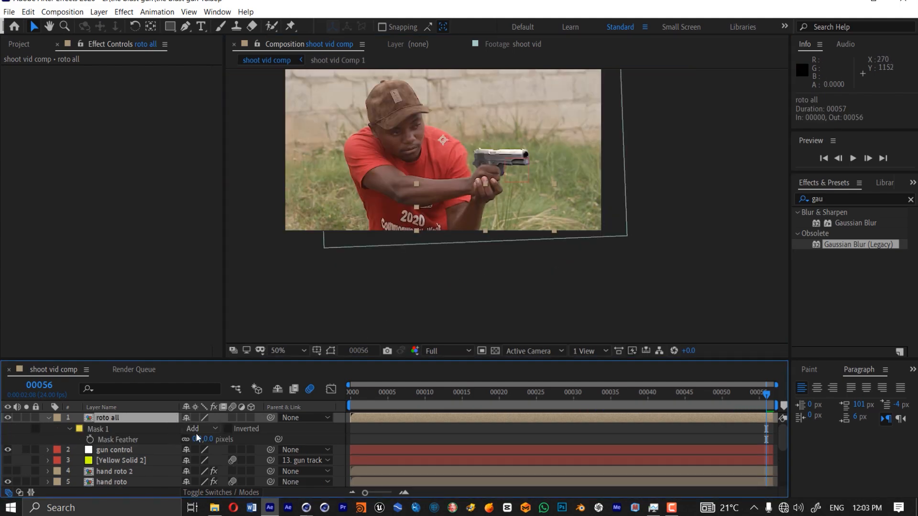
pyautogui.moveTo(198, 440); pyautogui.dragTo(204, 439)
pyautogui.moveTo(666, 395); pyautogui.dragTo(349, 394)
pyautogui.press('space')
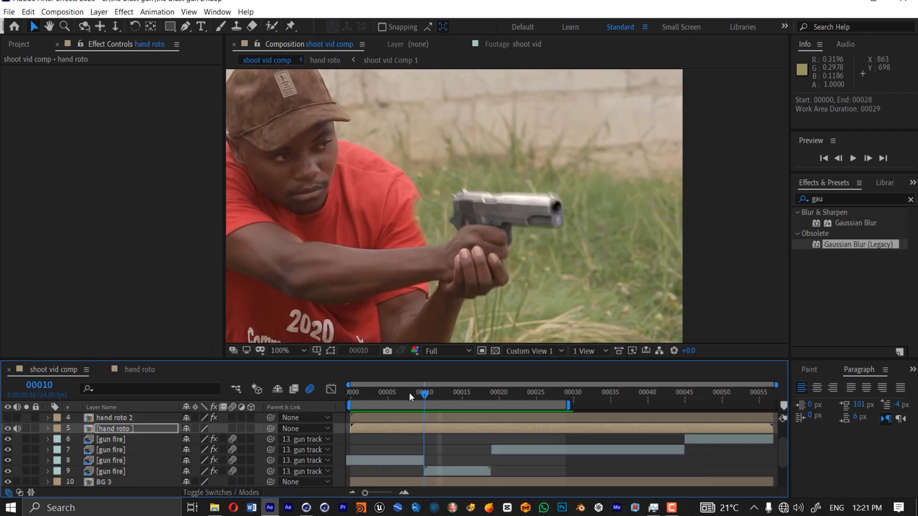
# - Apply Levels to the gun fire layer that opens the shot and lower its RGB gamma to 0.91
pyautogui.doubleClick(817, 199)
pyautogui.write('leve')
pyautogui.moveTo(845, 286); pyautogui.dragTo(123, 464)
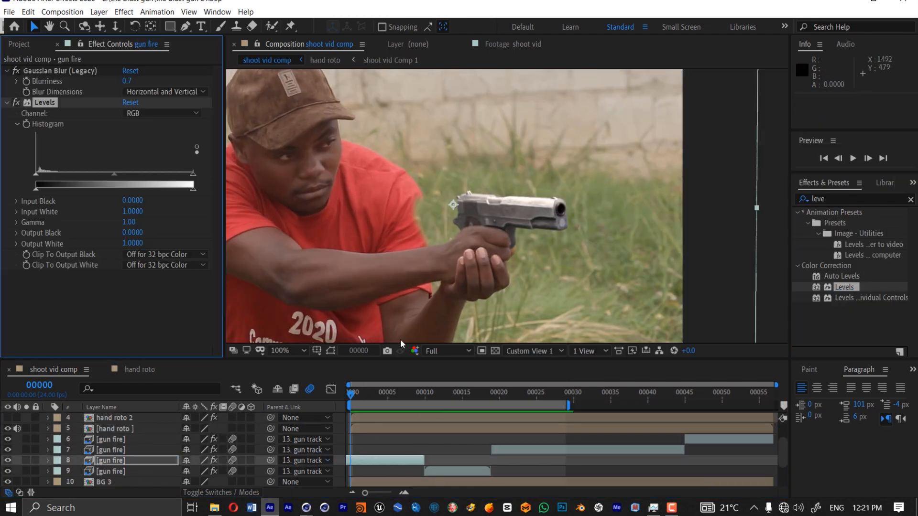
pyautogui.moveTo(114, 175); pyautogui.dragTo(120, 176)
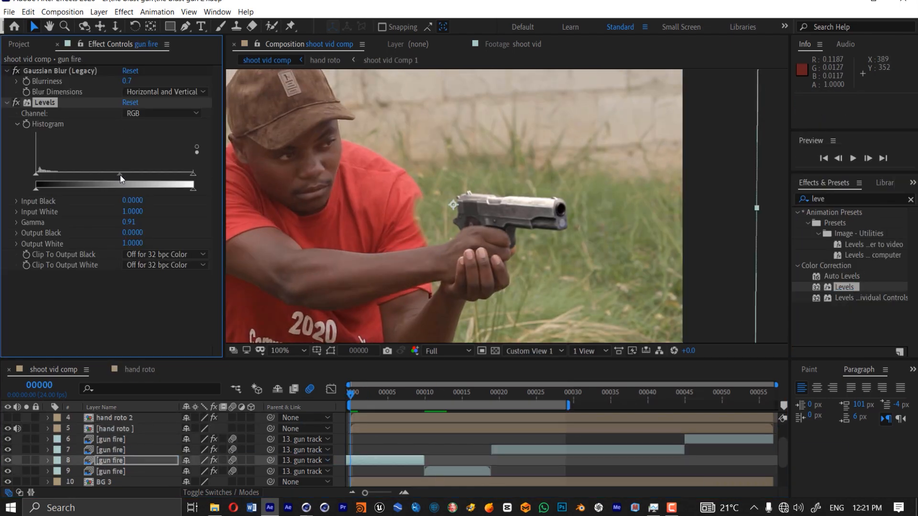
# - Tint the pistol by adjusting the individual color channels in Levels, setting the blue gamma to 0.97
pyautogui.click(133, 114)
pyautogui.click(137, 124)
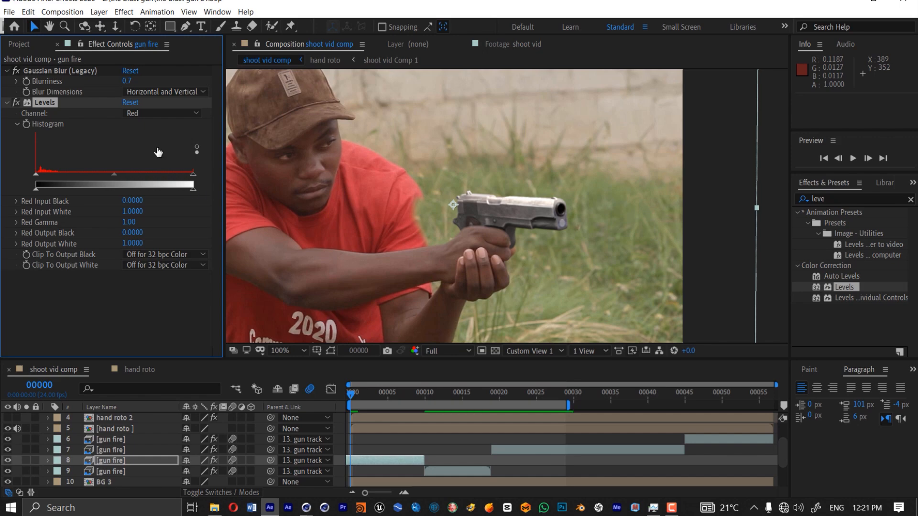
pyautogui.click(157, 113)
pyautogui.click(144, 151)
pyautogui.moveTo(114, 174); pyautogui.dragTo(115, 176)
pyautogui.click(149, 115)
pyautogui.click(144, 158)
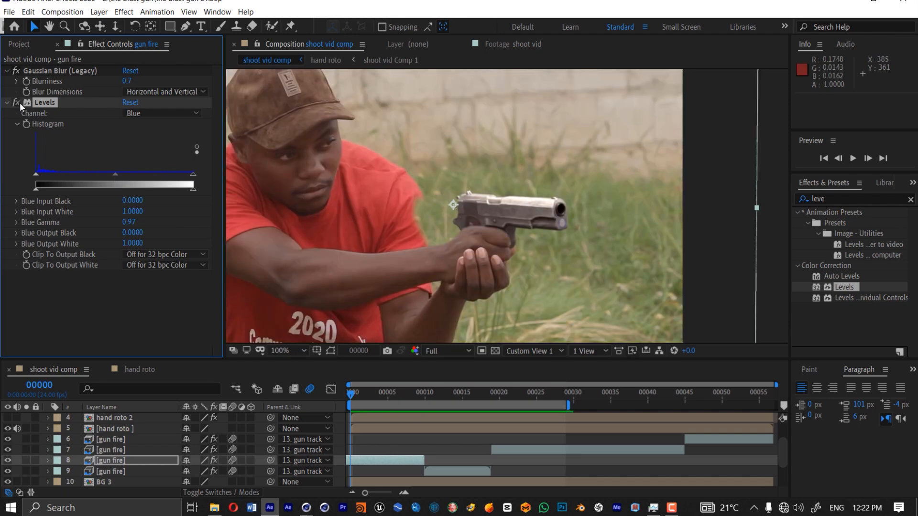
# - Copy the Levels effect from the opening gun fire layer to the gun fire layers that follow it
pyautogui.moveTo(371, 394); pyautogui.dragTo(398, 395)
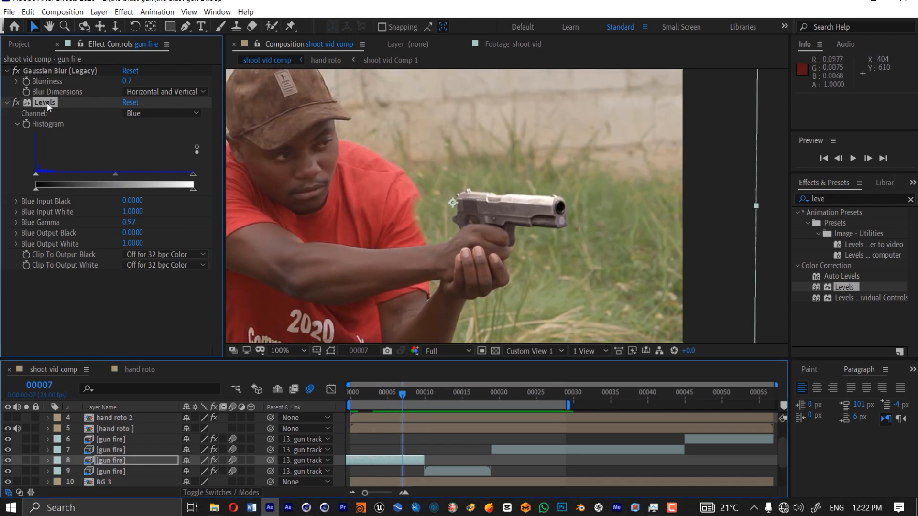
pyautogui.click(446, 395)
pyautogui.click(458, 472)
pyautogui.click(525, 448)
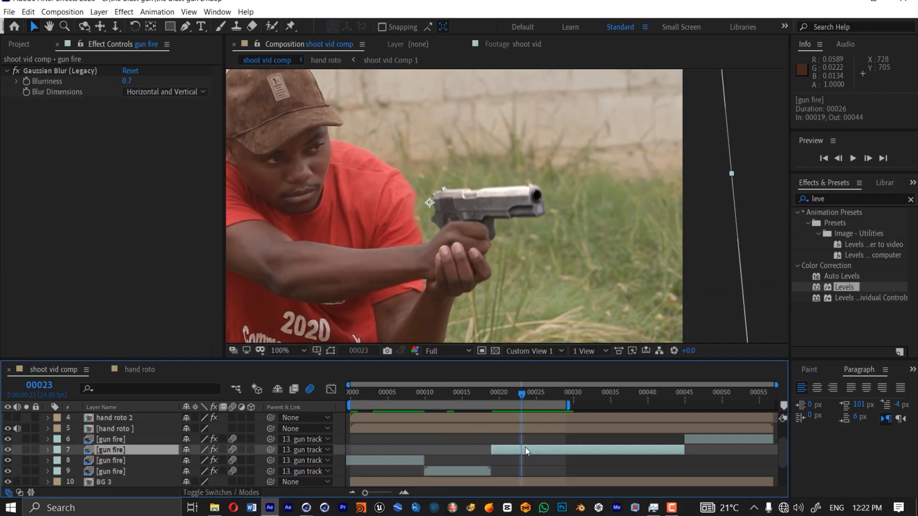
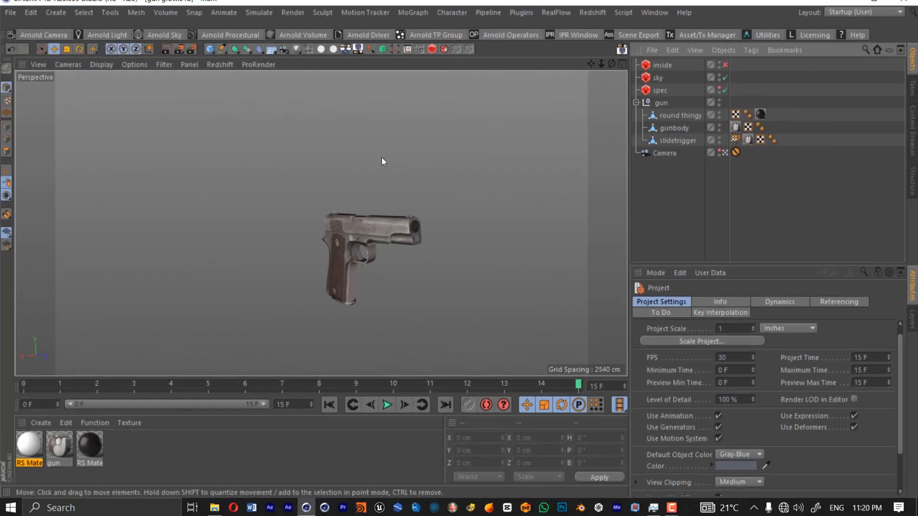
# - Switch to the pistol scene in Cinema 4D and add a Light object
pyautogui.click(297, 49)
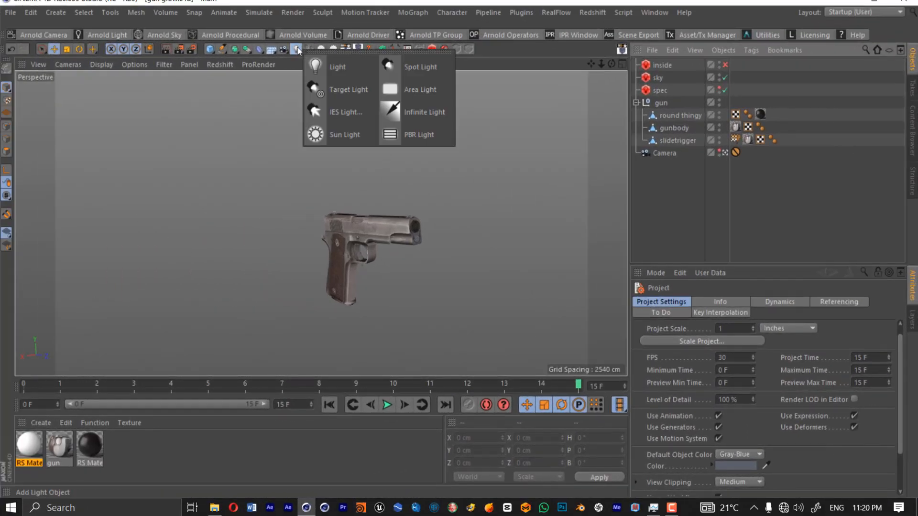
pyautogui.click(331, 66)
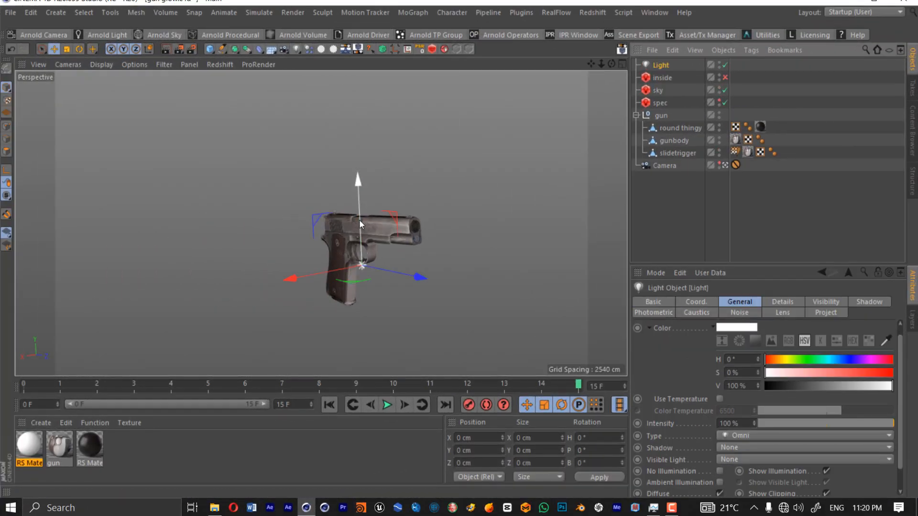
# - Move the light up and forward to the pistol's muzzle, and disable the sky light object
pyautogui.moveTo(359, 219); pyautogui.dragTo(365, 176)
pyautogui.moveTo(390, 227); pyautogui.dragTo(452, 225)
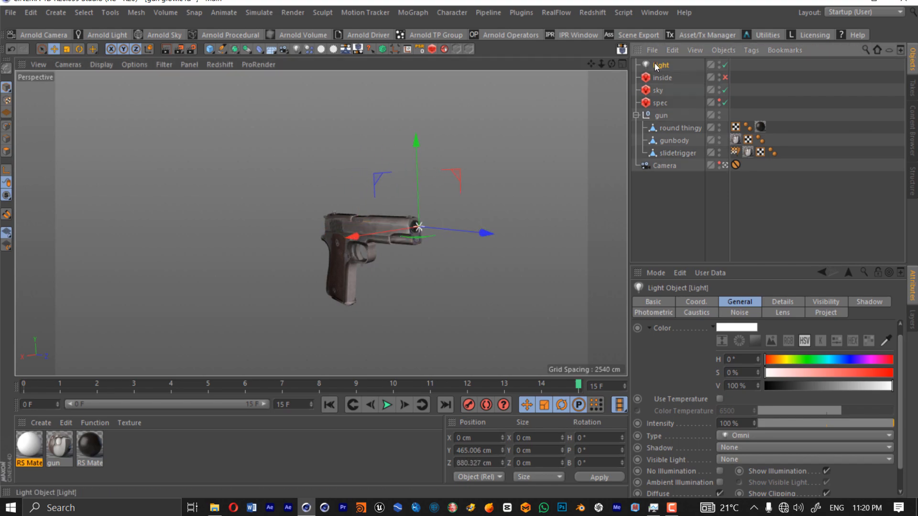
pyautogui.click(725, 91)
pyautogui.click(725, 65)
pyautogui.click(725, 65)
# - Set the muzzle light's shadow type to Shadow Maps (Soft)
pyautogui.scroll(-1, 765, 430)
pyautogui.click(746, 435)
pyautogui.click(739, 471)
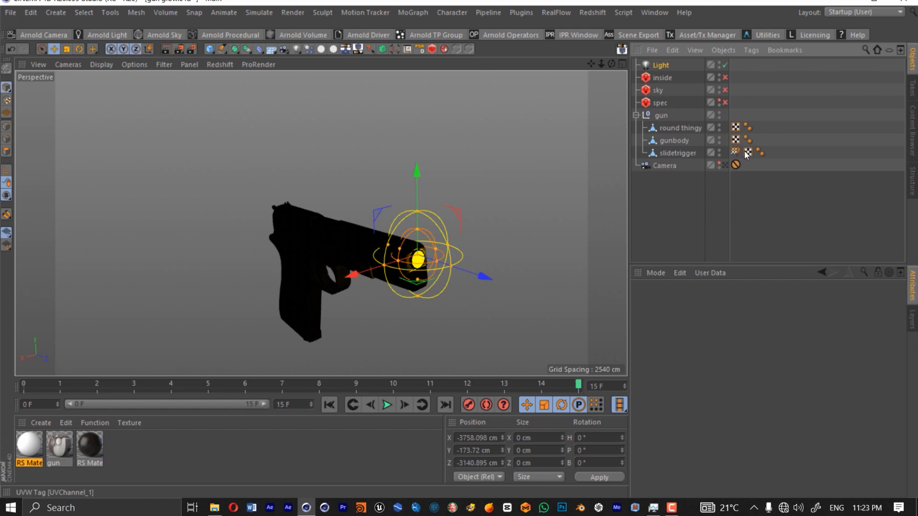
# - Create a new standard material and darken its color to a brightness value (V) of 15%
pyautogui.moveTo(322, 221)
pyautogui.keyDown('alt'); pyautogui.mouseDown()
pyautogui.moveTo(363, 221)
pyautogui.moveTo(332, 224)
pyautogui.mouseUp(); pyautogui.keyUp('alt')
pyautogui.doubleClick(121, 469)
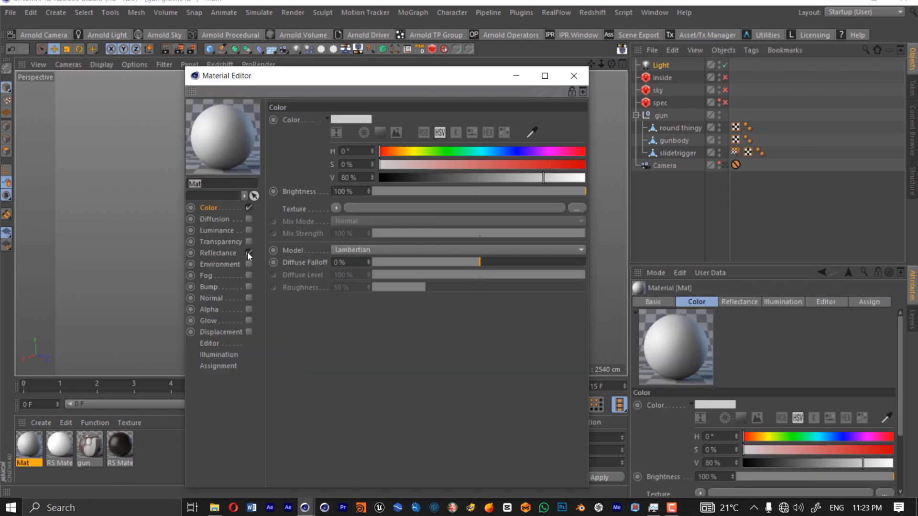
pyautogui.click(410, 178)
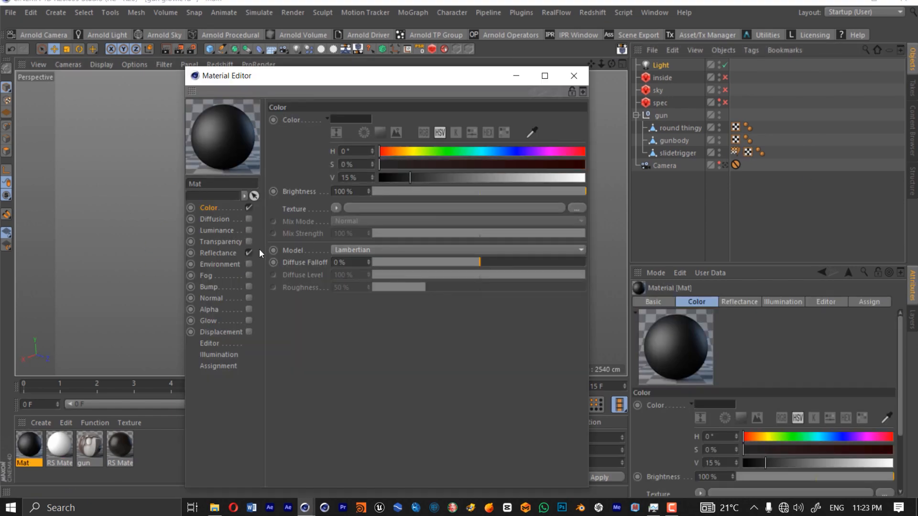
# - Add a GGX reflectance layer to the dark material with 33% roughness, a Fresnel texture, 34% brightness and 39% mix strength
pyautogui.click(218, 253)
pyautogui.click(289, 146)
pyautogui.click(314, 159)
pyautogui.click(337, 418)
pyautogui.click(368, 221)
pyautogui.click(456, 332)
pyautogui.click(441, 406)
pyautogui.click(451, 481)
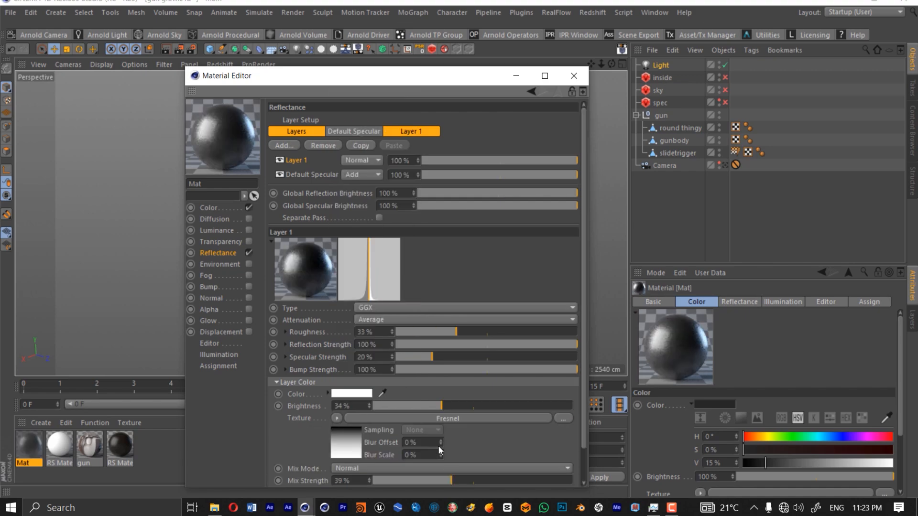
# - Apply the dark reflective material to the gun group and look through the scene camera
pyautogui.click(573, 75)
pyautogui.moveTo(36, 446); pyautogui.dragTo(694, 111)
pyautogui.click(725, 165)
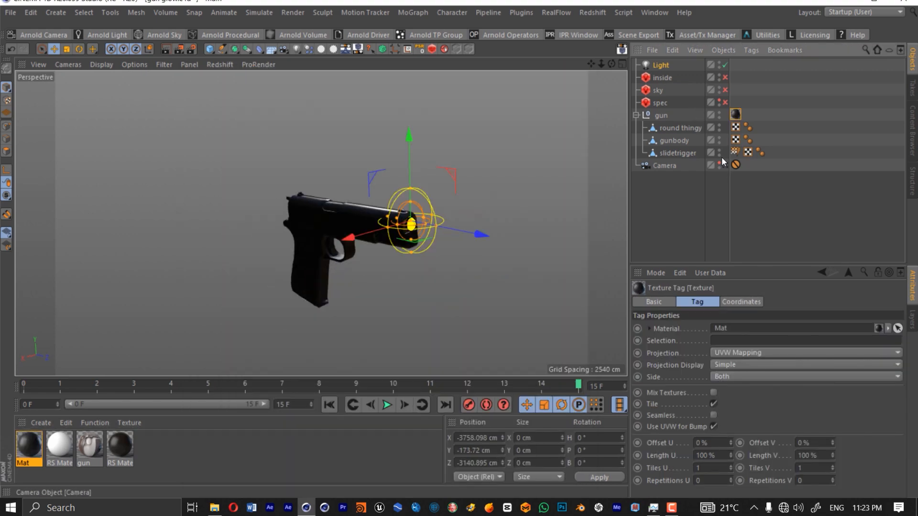
# - Set the renderer to Standard in the render settings and render the view
pyautogui.click(191, 50)
pyautogui.click(268, 73)
pyautogui.click(263, 82)
pyautogui.click(670, 46)
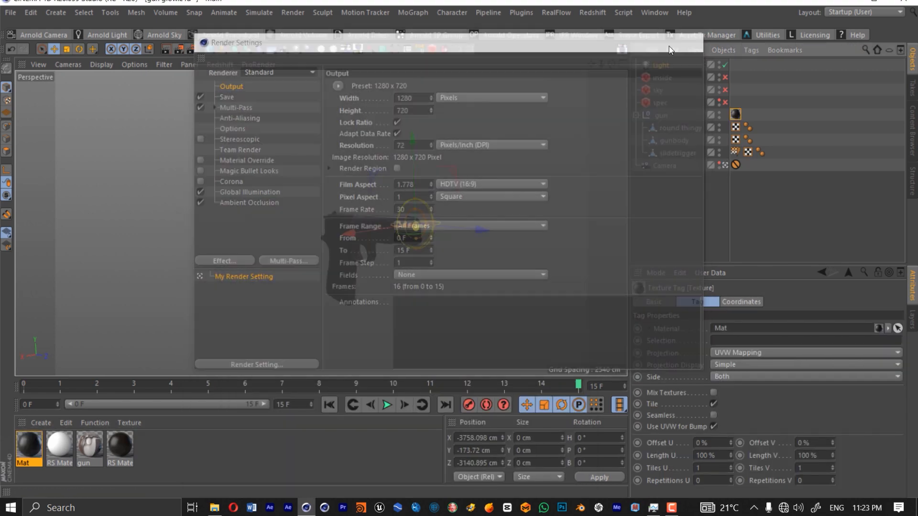
pyautogui.click(164, 50)
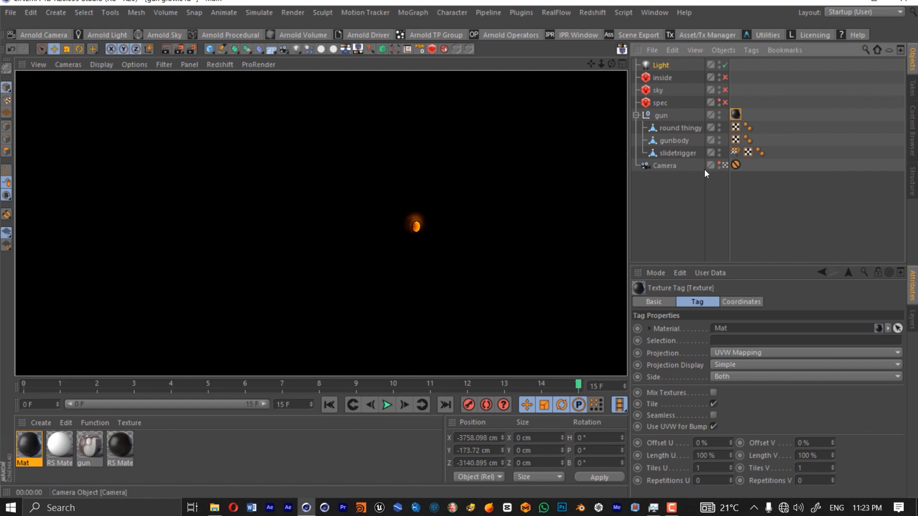
# - Enlarge the muzzle light's visible range so that it spreads well beyond the pistol, and render the view
pyautogui.click(658, 67)
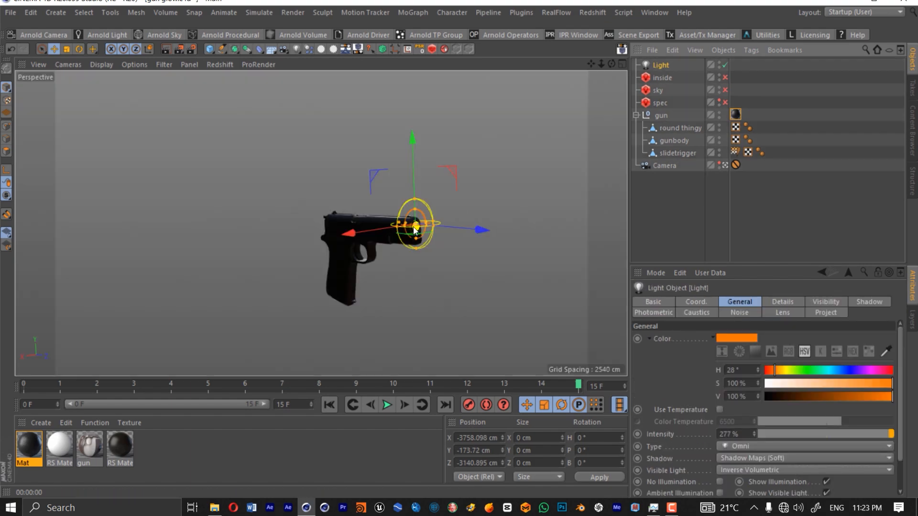
pyautogui.moveTo(401, 226); pyautogui.dragTo(236, 267)
pyautogui.click(167, 49)
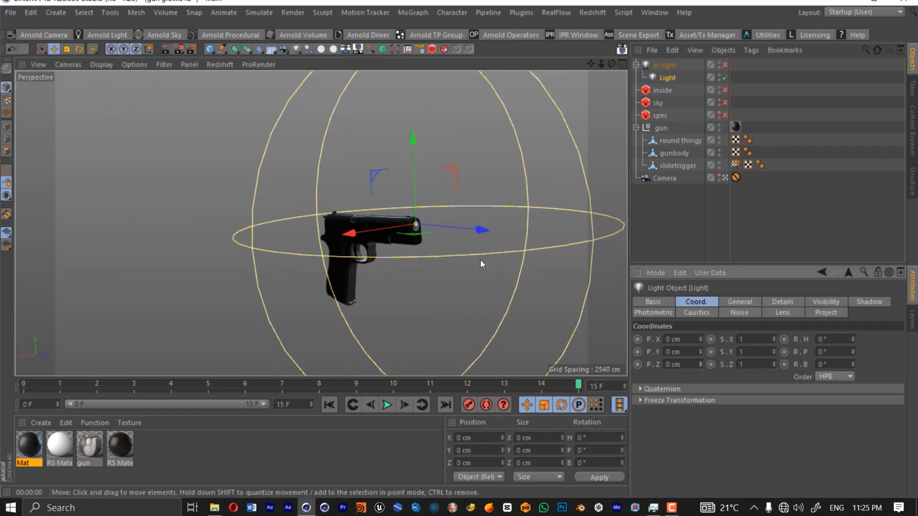
# - Move the orange light along its X axis to -3080.829 cm, set its intensity to 200% and render the view
pyautogui.scroll(13, 747, 431)
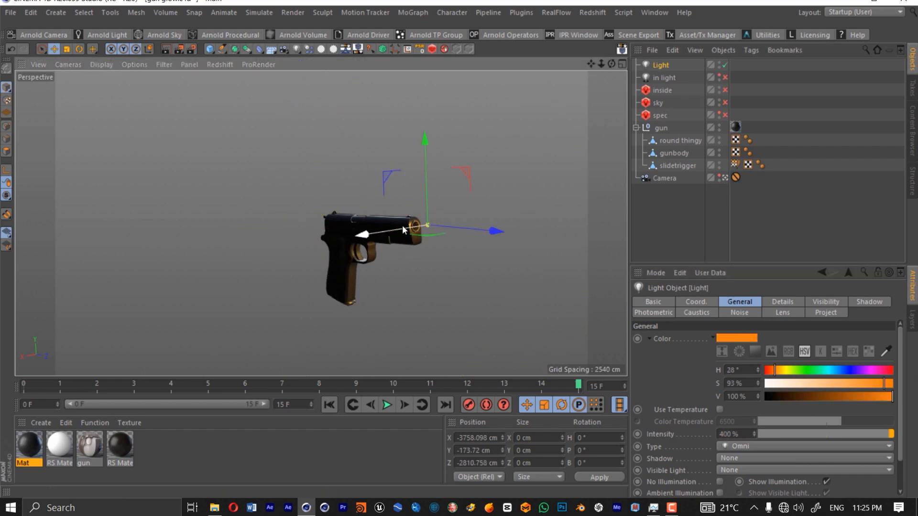
pyautogui.moveTo(403, 225); pyautogui.dragTo(389, 230)
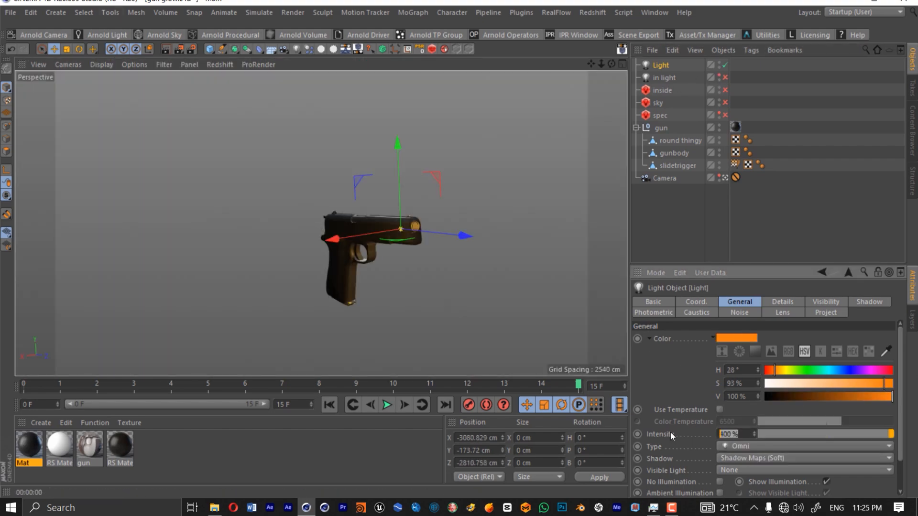
pyautogui.write('100')
pyautogui.press('Return')
pyautogui.click(166, 49)
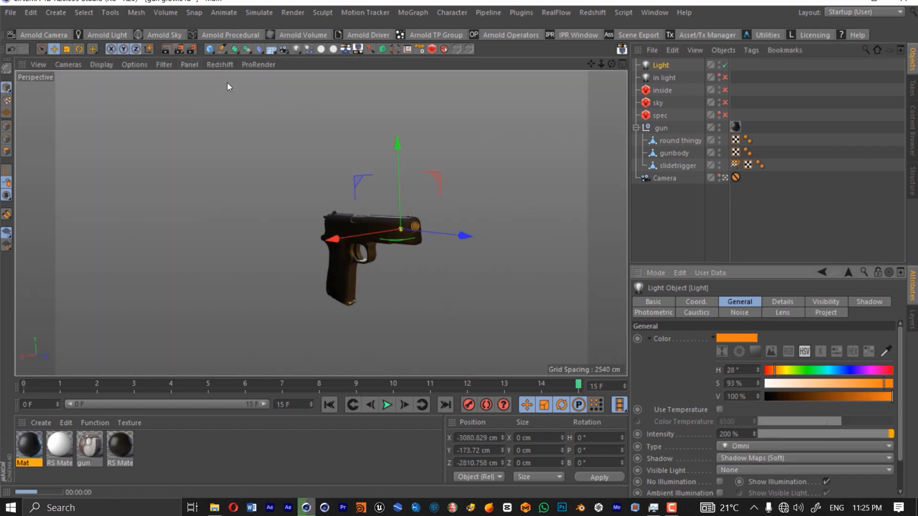
# - Check the render settings and render the pistol again
pyautogui.click(709, 199)
pyautogui.click(191, 49)
pyautogui.click(692, 36)
pyautogui.click(166, 50)
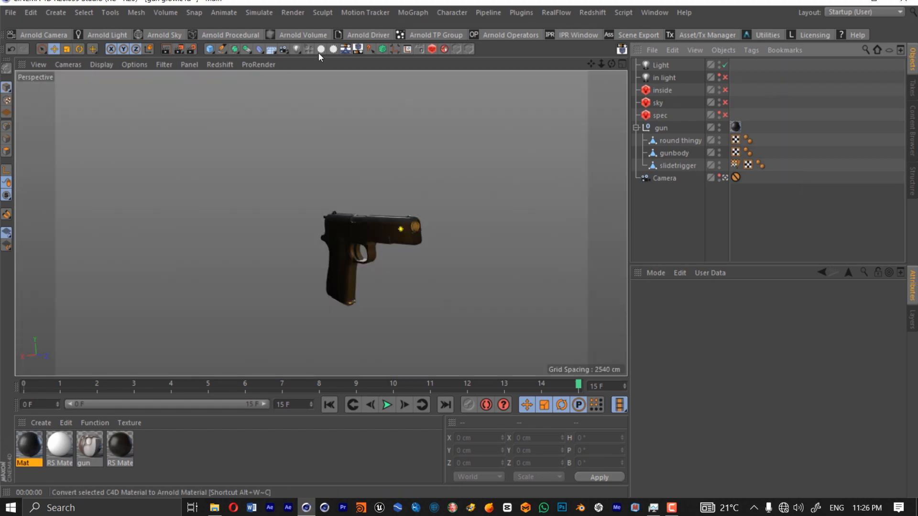
# - Add a Sky object to the scene and set the orange light's intensity to 247%
pyautogui.moveTo(269, 50); pyautogui.dragTo(295, 90)
pyautogui.click(294, 89)
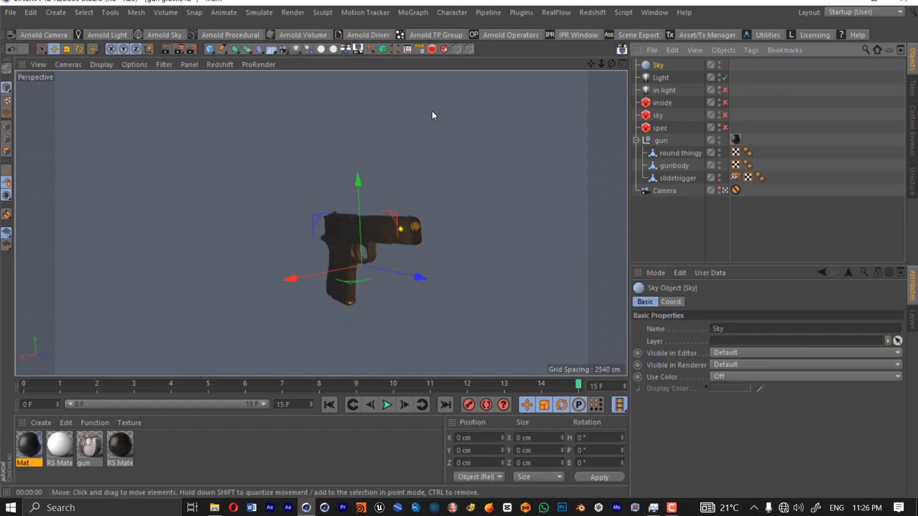
pyautogui.click(661, 78)
pyautogui.moveTo(755, 434); pyautogui.dragTo(755, 365)
# - Search the Content Browser for hdr images
pyautogui.click(912, 132)
pyautogui.click(888, 49)
pyautogui.write('hdr')
pyautogui.press('Return')
pyautogui.click(912, 59)
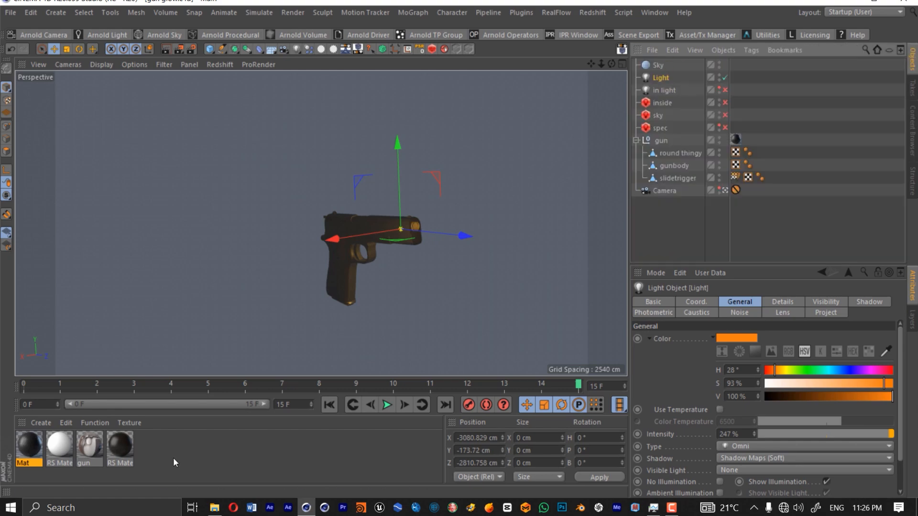
# - Create a new material textured with an HDR image from the Content Browser and apply it to the Sky object
pyautogui.doubleClick(173, 457)
pyautogui.doubleClick(30, 445)
pyautogui.click(912, 131)
pyautogui.moveTo(845, 161); pyautogui.dragTo(459, 207)
pyautogui.click(574, 76)
pyautogui.click(912, 59)
pyautogui.moveTo(29, 445); pyautogui.dragTo(658, 65)
# - Add a Compositing tag to the Sky object and hide the sky from the camera
pyautogui.rightClick(662, 66)
pyautogui.moveTo(734, 7)
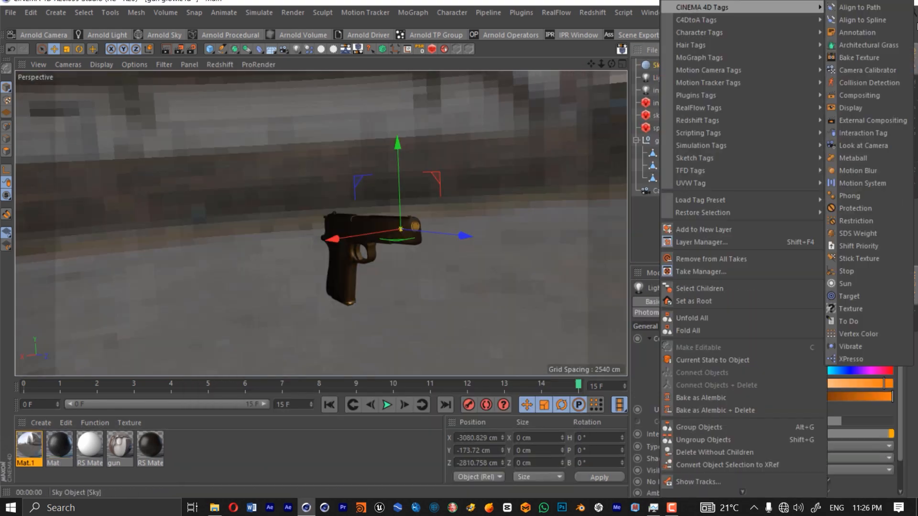
pyautogui.click(863, 96)
pyautogui.click(824, 329)
# - Adjust the pistol material's Layer 1 reflection brightness to 5%
pyautogui.doubleClick(68, 441)
pyautogui.moveTo(260, 70); pyautogui.dragTo(564, 39)
pyautogui.moveTo(707, 372); pyautogui.dragTo(811, 370)
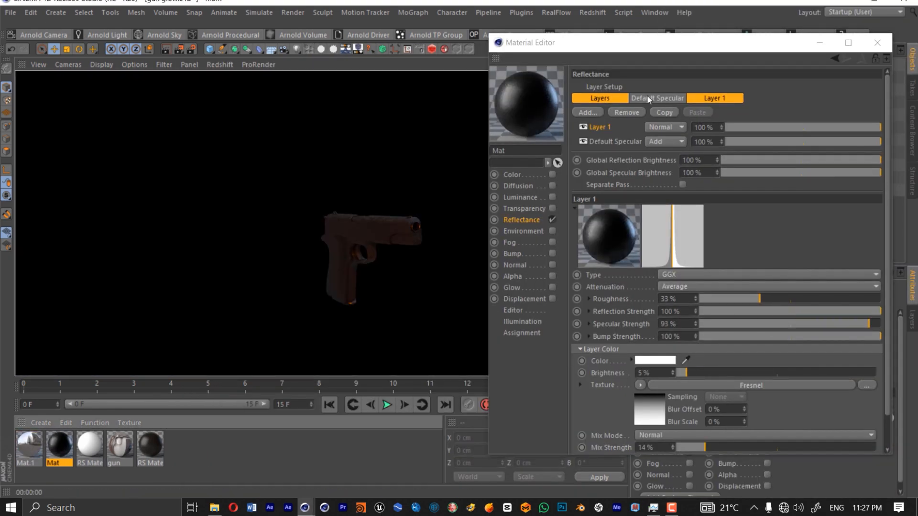
# - Set the pistol material's Default Specular width to 42% and specular strength to about 98%, and render the view
pyautogui.click(650, 98)
pyautogui.moveTo(792, 213); pyautogui.dragTo(777, 213)
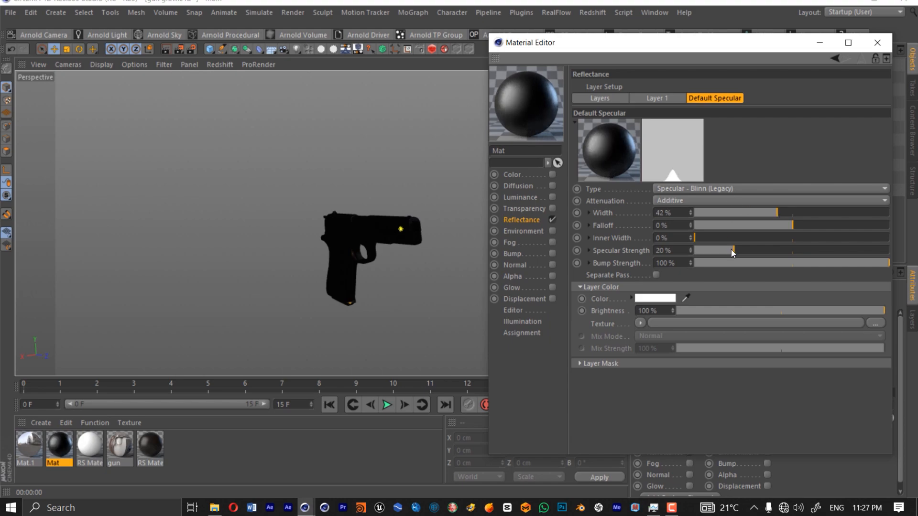
pyautogui.moveTo(733, 250); pyautogui.dragTo(886, 235)
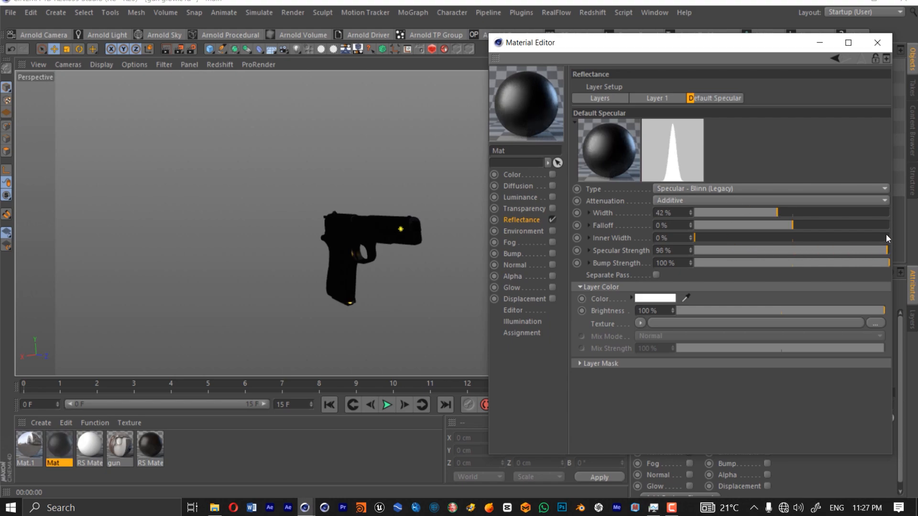
pyautogui.click(166, 50)
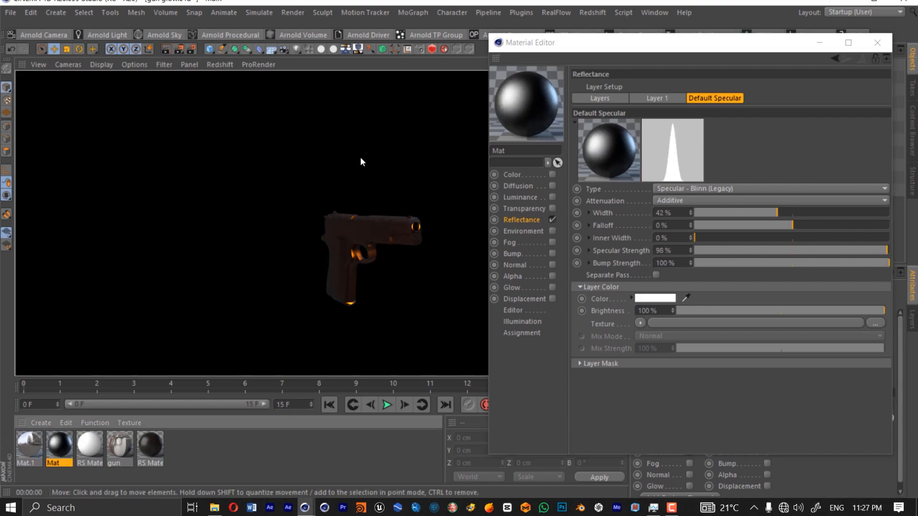
pyautogui.click(815, 46)
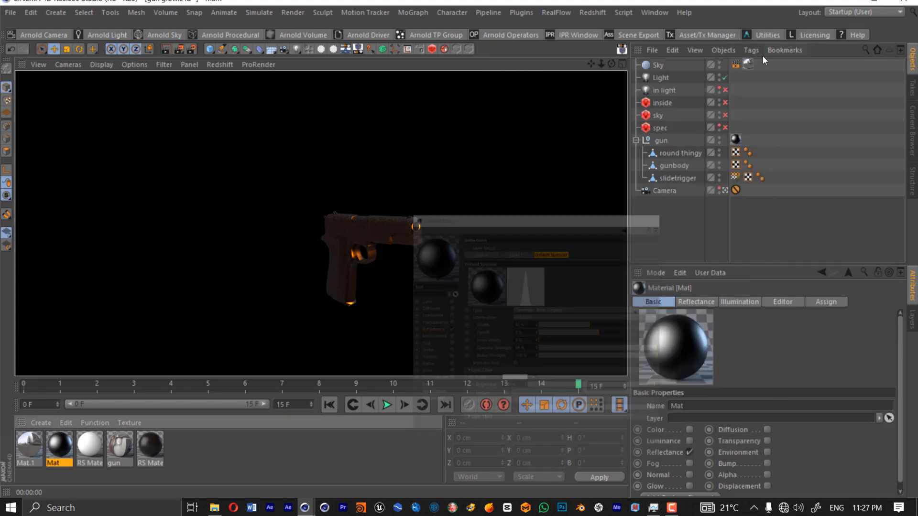
# - Set the orange light's intensity to 400% and render the view
pyautogui.click(659, 78)
pyautogui.moveTo(740, 434); pyautogui.dragTo(688, 432)
pyautogui.write('400')
pyautogui.press('Return')
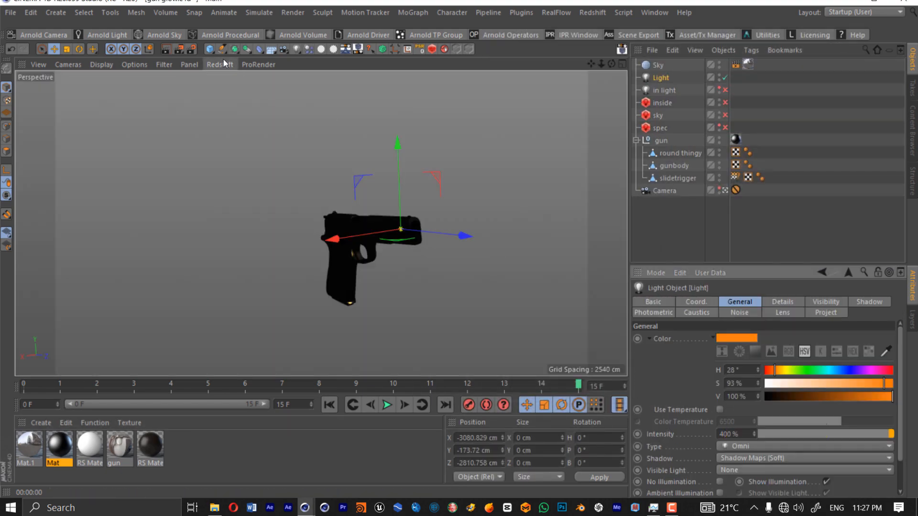
pyautogui.click(166, 49)
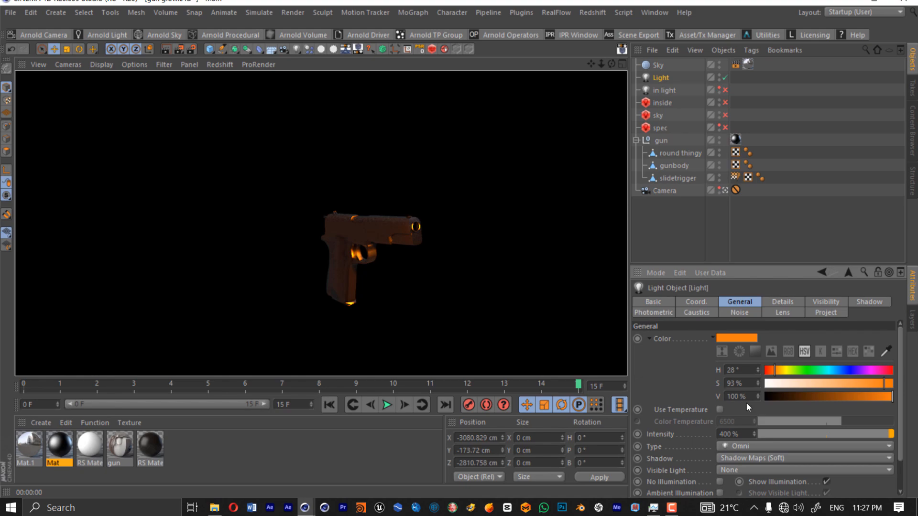
# - Increase the orange light's intensity to 500% and render the view again
pyautogui.write('6')
pyautogui.press('Return')
pyautogui.click(166, 49)
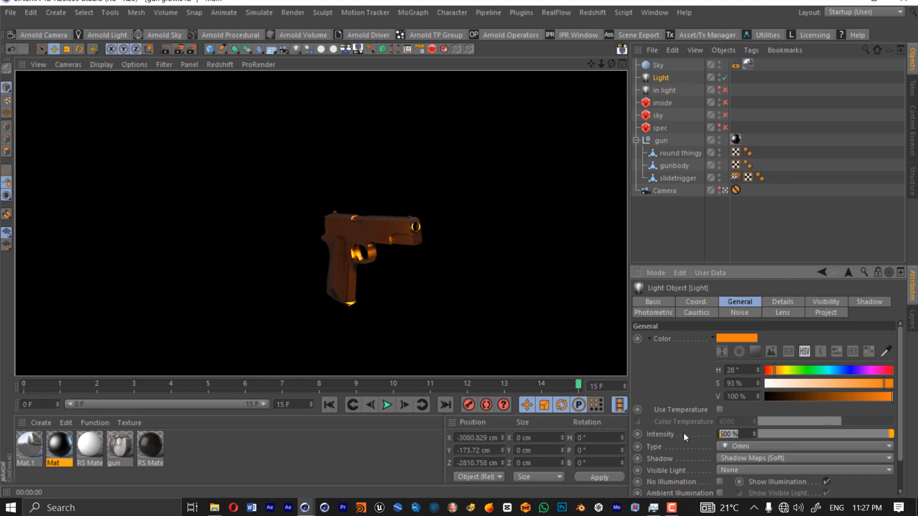
# - Raise the orange light's intensity to 800% and render the view to check the glow
pyautogui.write('800')
pyautogui.press('Return')
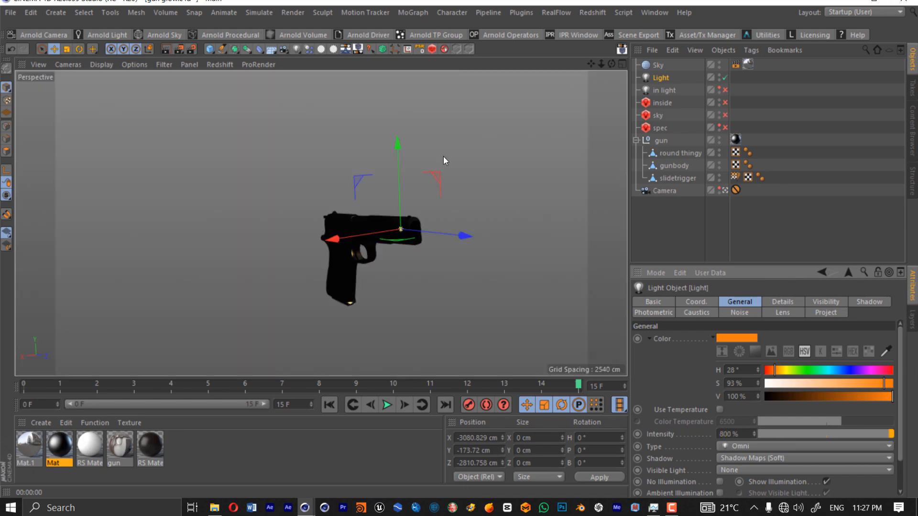
pyautogui.click(166, 51)
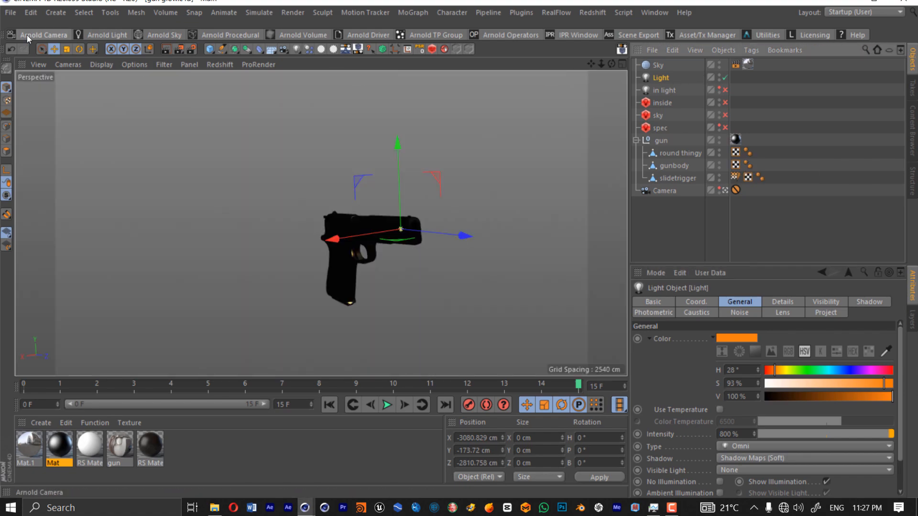
pyautogui.click(11, 13)
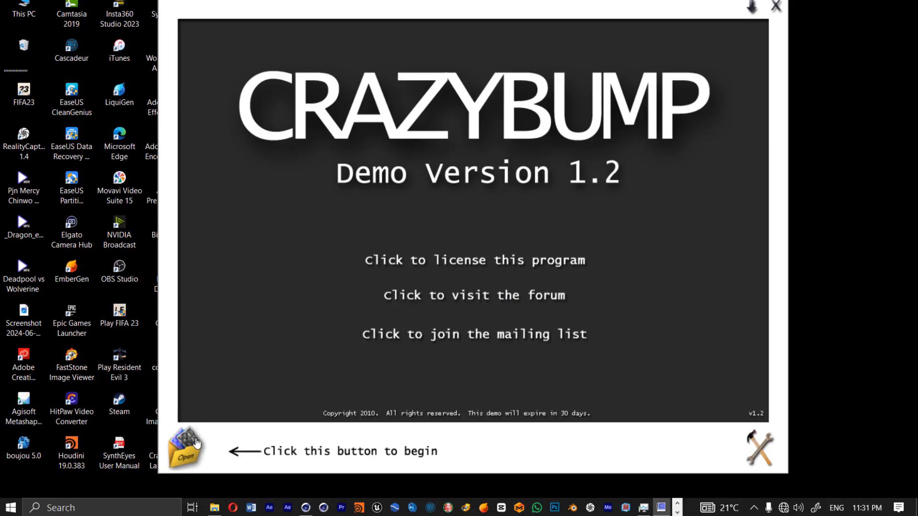
# - Switch to CrazyBump, open the still image as a photograph and accept the second suggested shape
pyautogui.click(194, 448)
pyautogui.click(288, 214)
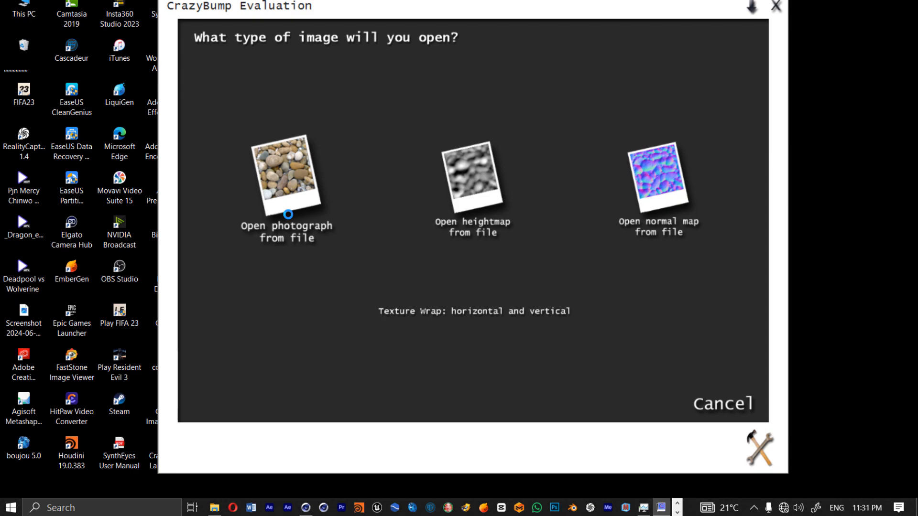
pyautogui.click(313, 223)
pyautogui.scroll(-5, 393, 260)
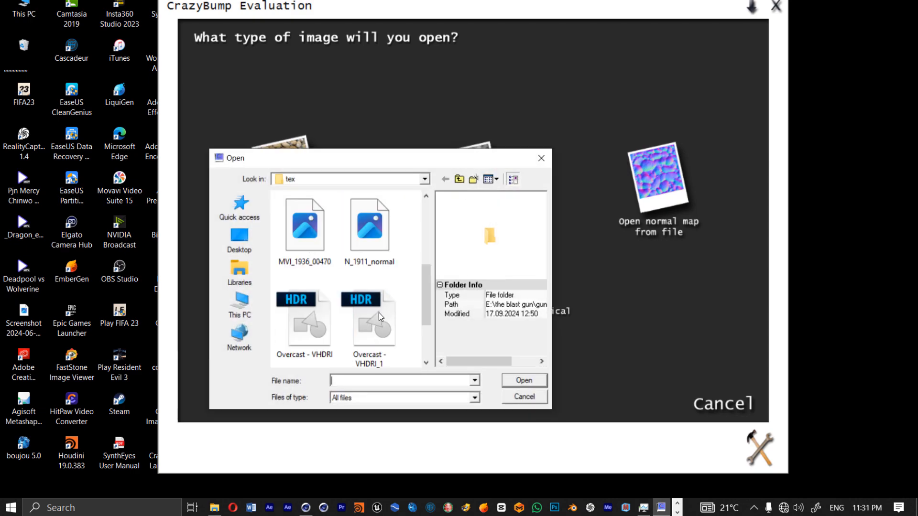
pyautogui.doubleClick(333, 330)
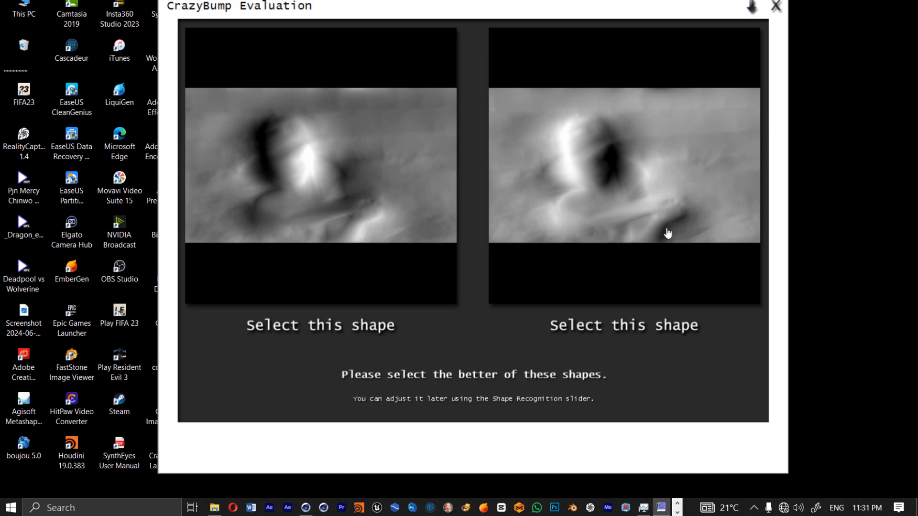
pyautogui.click(653, 244)
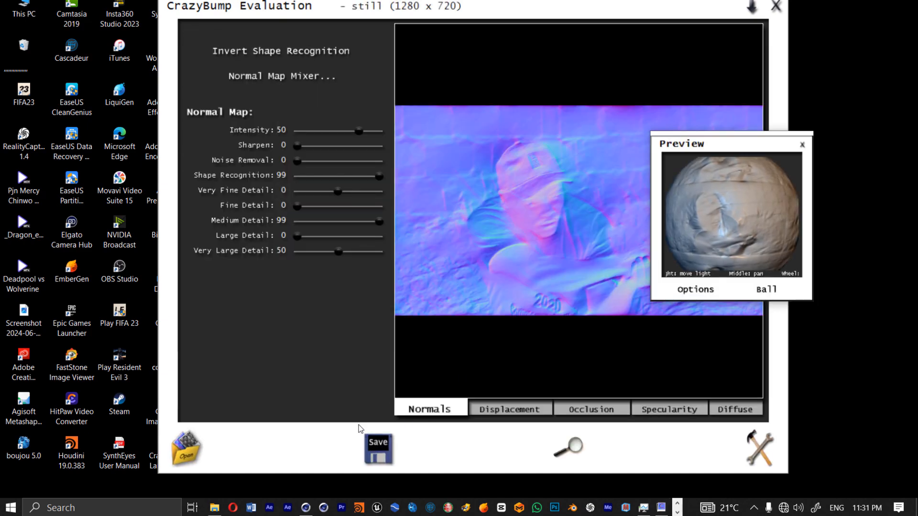
# - View the original still.png from the tex folder for comparison and return to its normal map in CrazyBump
pyautogui.click(214, 507)
pyautogui.doubleClick(718, 160)
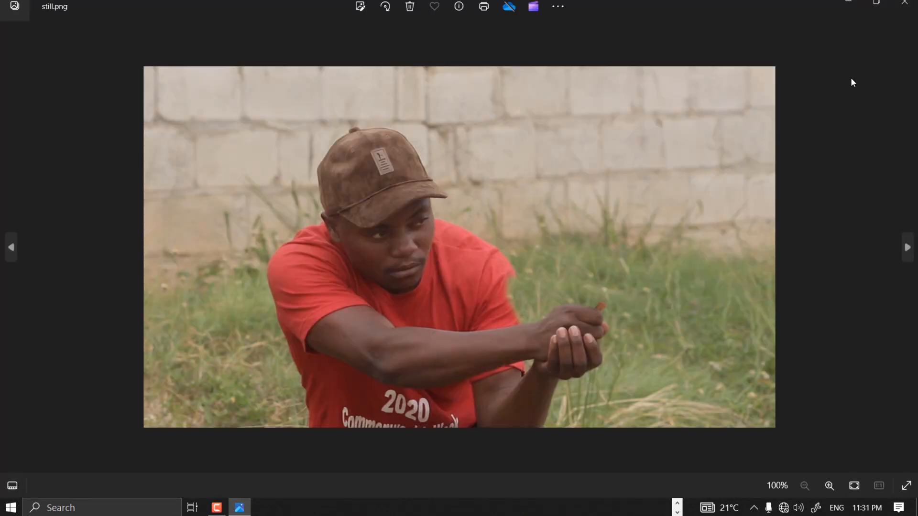
pyautogui.click(905, 2)
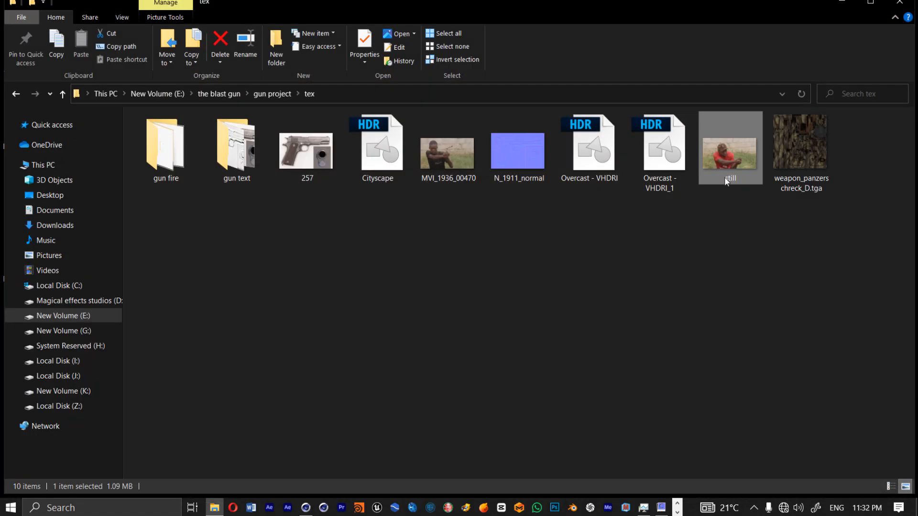
pyautogui.click(662, 507)
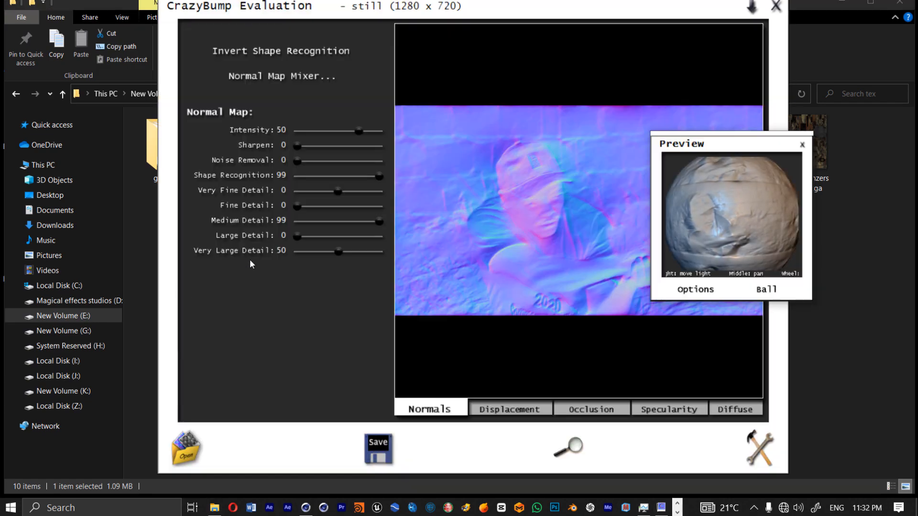
# - Set the normal map's intensity to 51 and sharpen to 15, and save the normals as the JPG still_NRM
pyautogui.moveTo(358, 131)
pyautogui.mouseDown()
pyautogui.moveTo(371, 131)
pyautogui.moveTo(361, 137)
pyautogui.mouseUp()
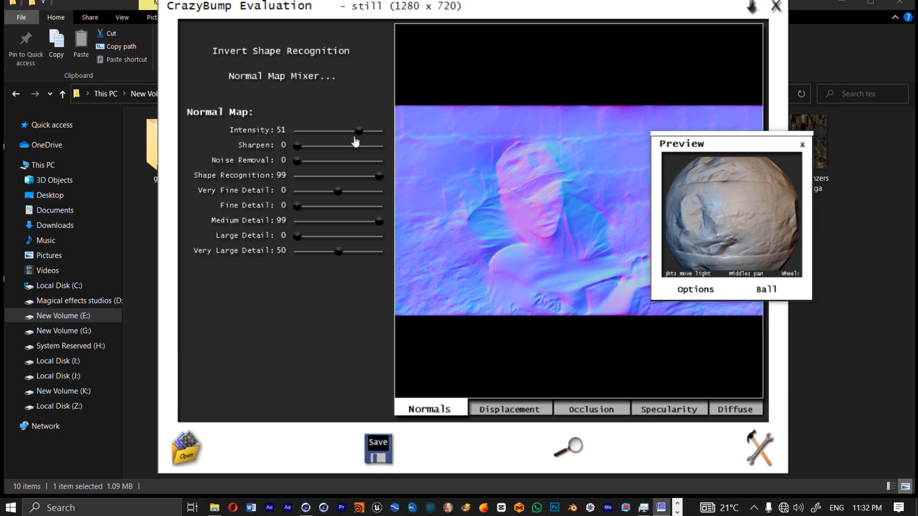
pyautogui.moveTo(298, 145); pyautogui.dragTo(311, 145)
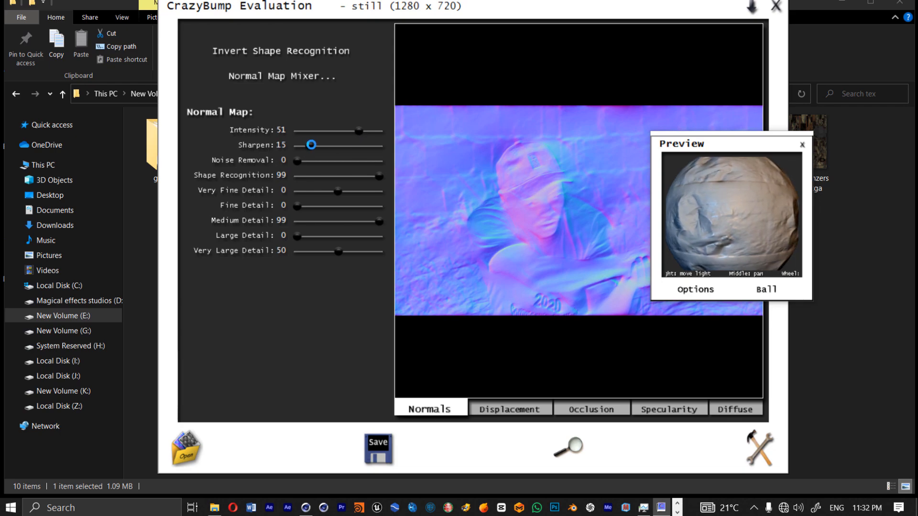
pyautogui.rightClick(575, 242)
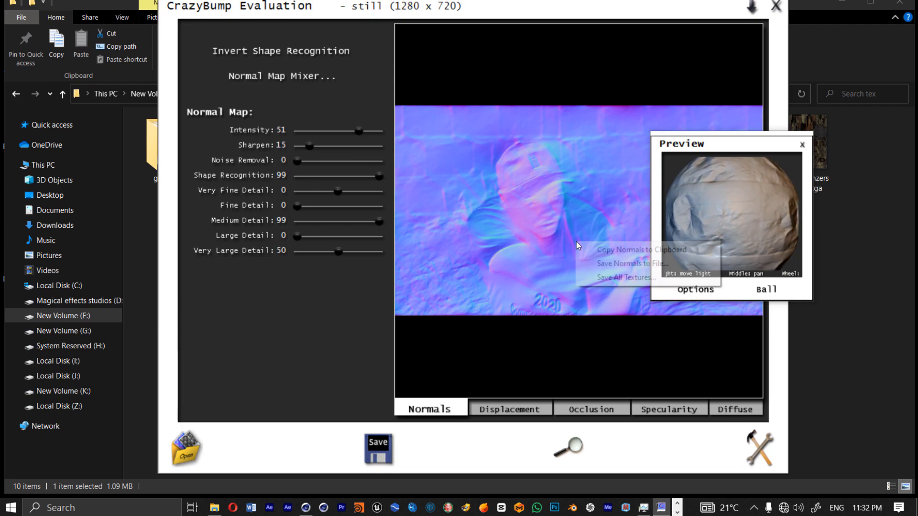
pyautogui.click(593, 263)
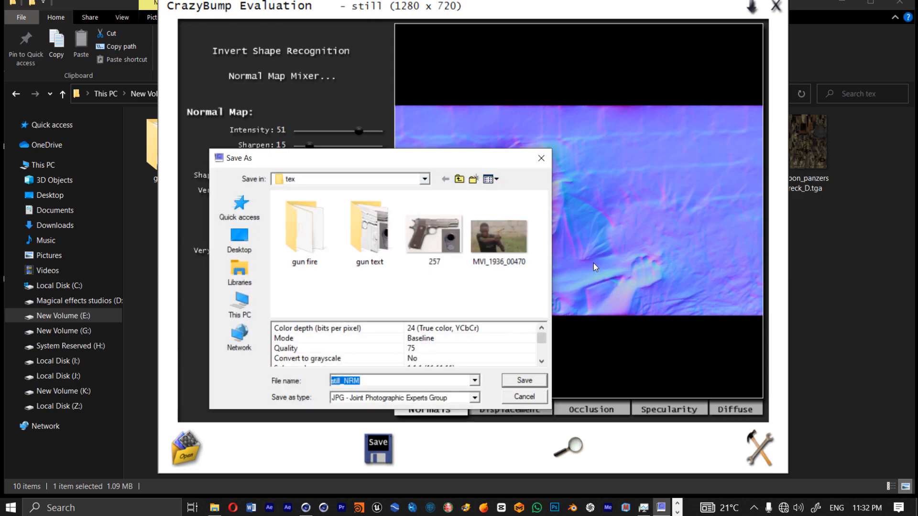
pyautogui.click(525, 381)
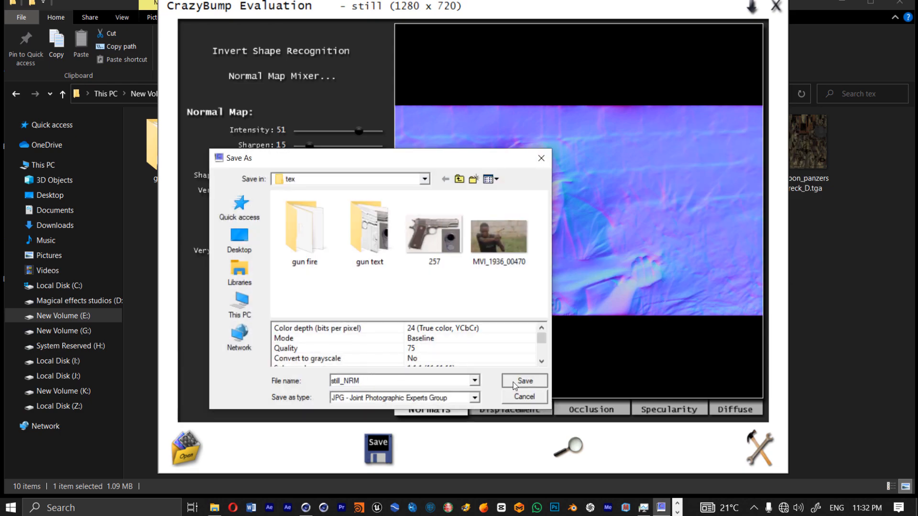
# - Save the displacement map to the tex folder as still_DISP and close CrazyBump
pyautogui.click(511, 412)
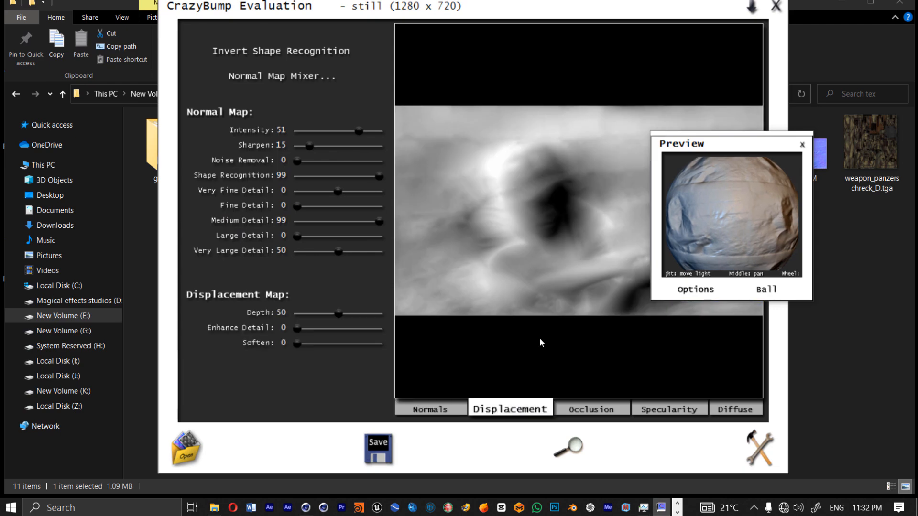
pyautogui.rightClick(534, 231)
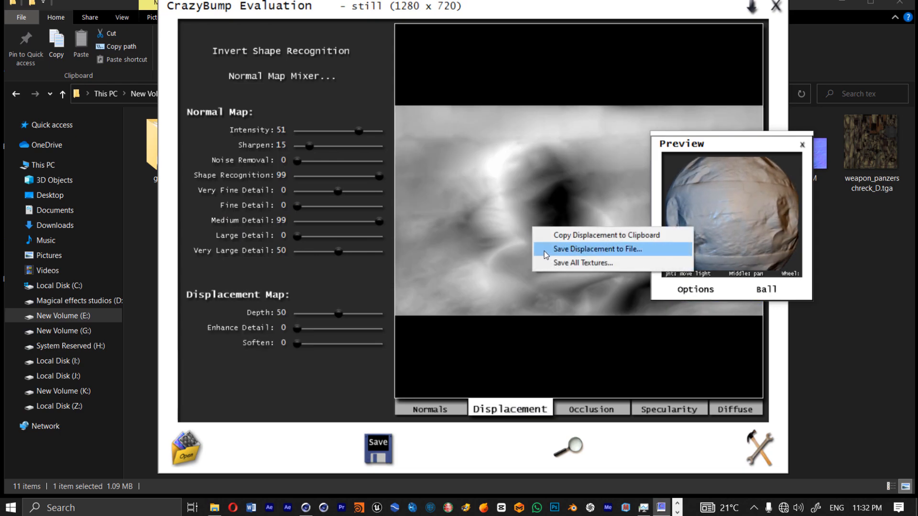
pyautogui.click(558, 249)
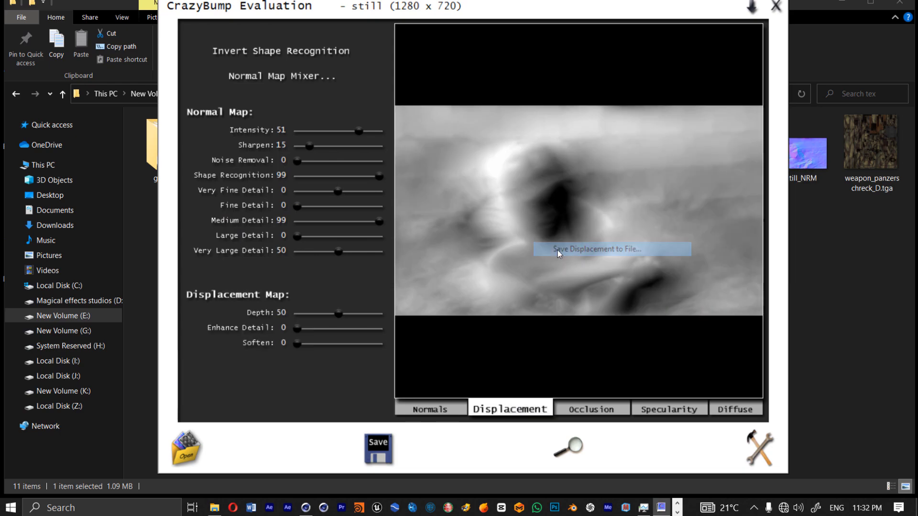
pyautogui.click(519, 380)
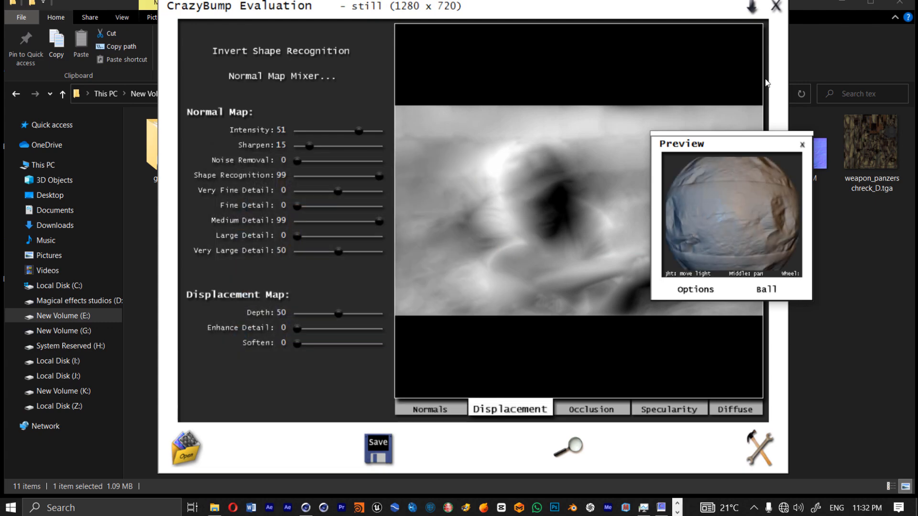
pyautogui.hotkey('alt', 'F4')
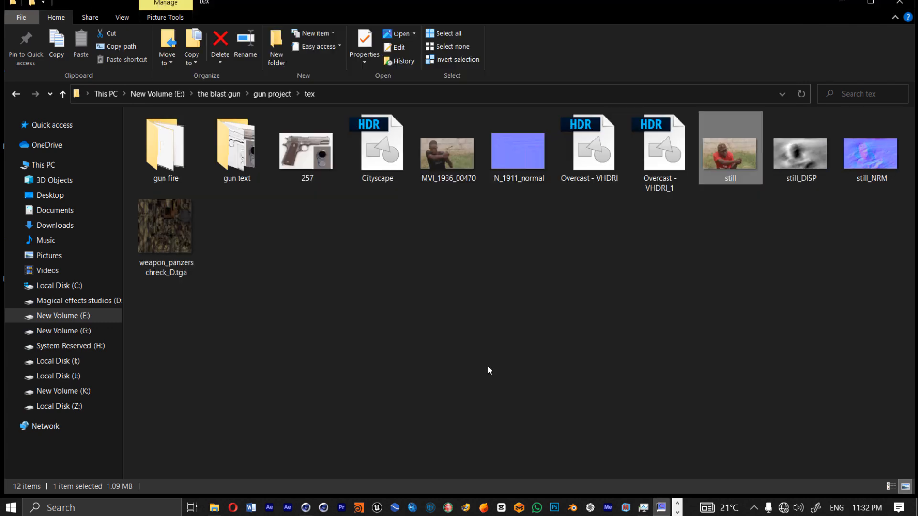
# - Switch to Cinema 4D, dismiss the material editor and hide the gun in both the viewport and the renderer
pyautogui.click(309, 505)
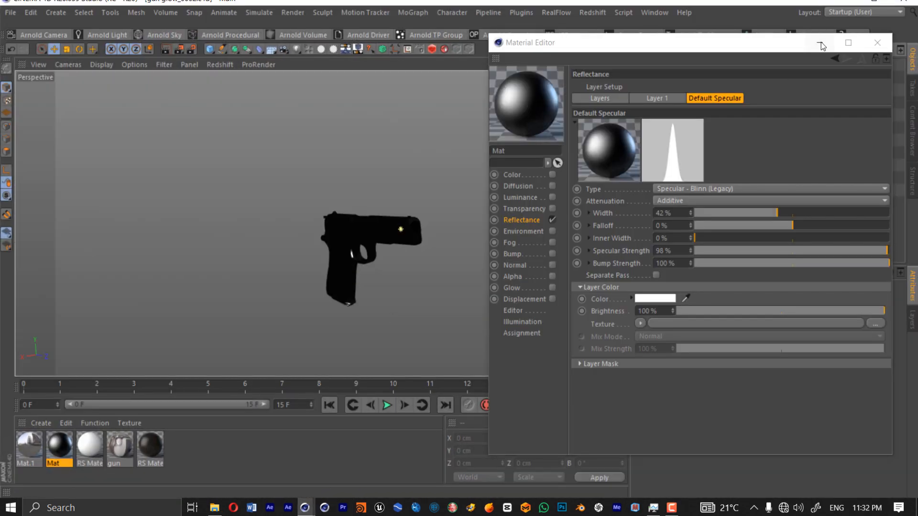
pyautogui.click(861, 42)
pyautogui.keyDown('alt'); pyautogui.doubleClick(719, 141); pyautogui.keyUp('alt')
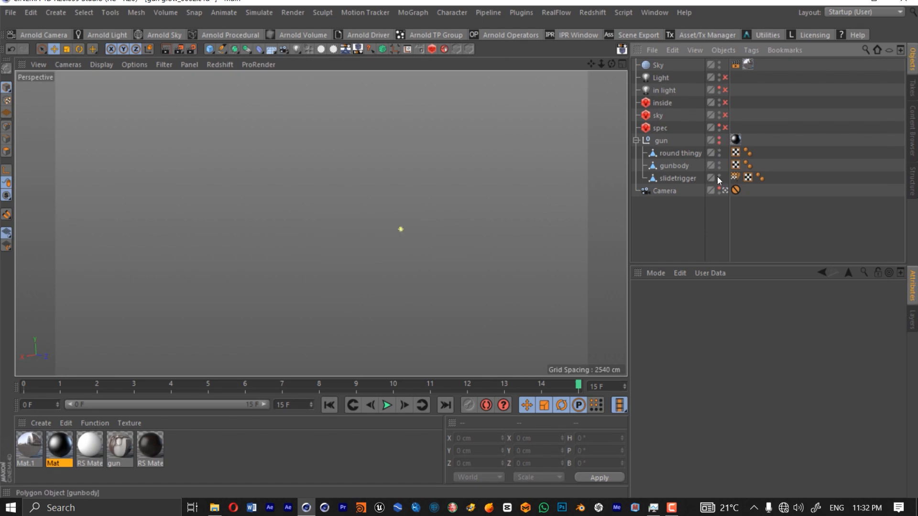
# - Add a plane with +Z orientation, leave the scene camera and show the grid in the viewport
pyautogui.moveTo(210, 49); pyautogui.dragTo(292, 93)
pyautogui.click(726, 379)
pyautogui.click(722, 423)
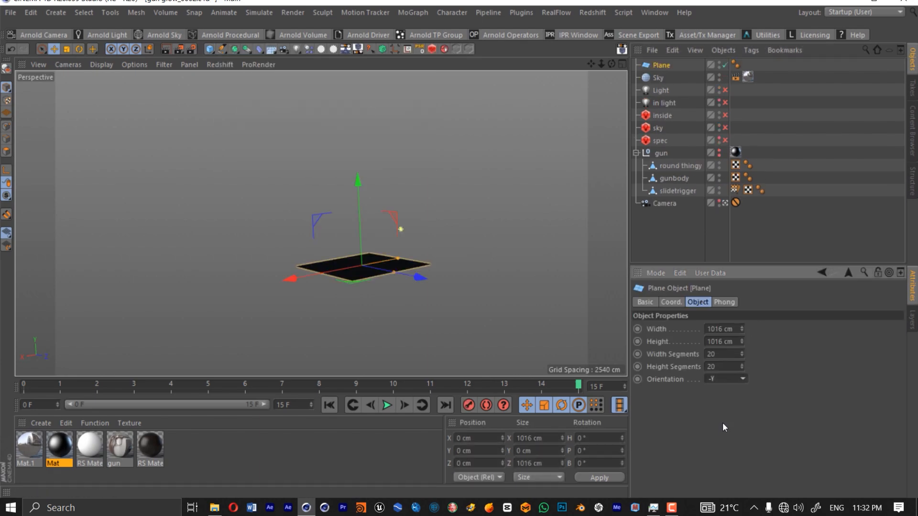
pyautogui.click(726, 379)
pyautogui.click(722, 433)
pyautogui.click(725, 203)
pyautogui.press('s')
pyautogui.moveTo(611, 64)
pyautogui.mouseDown()
pyautogui.moveTo(560, 65)
pyautogui.moveTo(616, 60)
pyautogui.moveTo(615, 72)
pyautogui.moveTo(612, 65)
pyautogui.mouseUp()
pyautogui.click(163, 65)
pyautogui.click(171, 237)
# - Set the plane's width to 1920 cm and its height to 1080 cm
pyautogui.doubleClick(720, 329)
pyautogui.write('1920')
pyautogui.press('Tab')
pyautogui.write('1080')
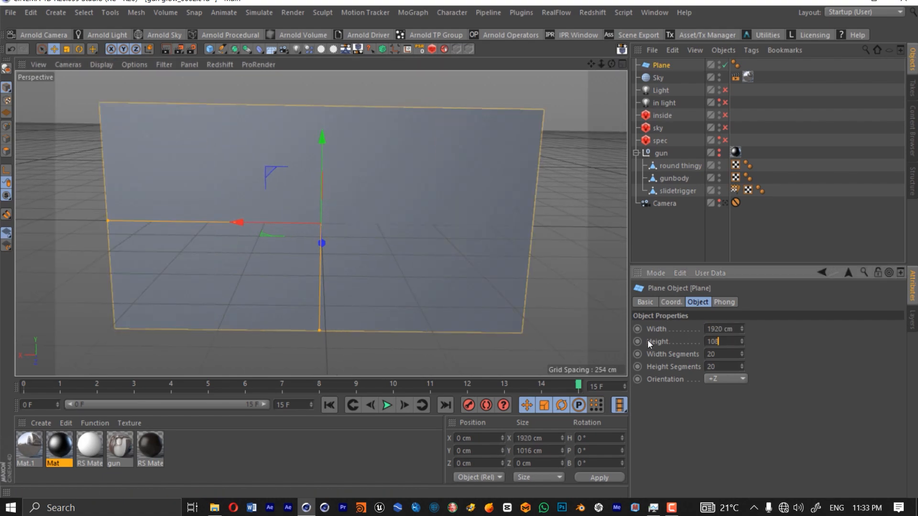
pyautogui.press('Return')
# - Make the plane editable, scale it up to about 2767 by 1556 cm to fill the view, and hide the grid
pyautogui.click(7, 69)
pyautogui.click(66, 49)
pyautogui.moveTo(138, 103); pyautogui.dragTo(198, 94)
pyautogui.click(80, 49)
pyautogui.moveTo(321, 187); pyautogui.dragTo(320, 173)
pyautogui.click(164, 65)
pyautogui.click(172, 238)
# - Add a new camera, look through it and lock it with a Protection tag
pyautogui.click(284, 50)
pyautogui.click(725, 65)
pyautogui.rightClick(660, 65)
pyautogui.moveTo(703, 7)
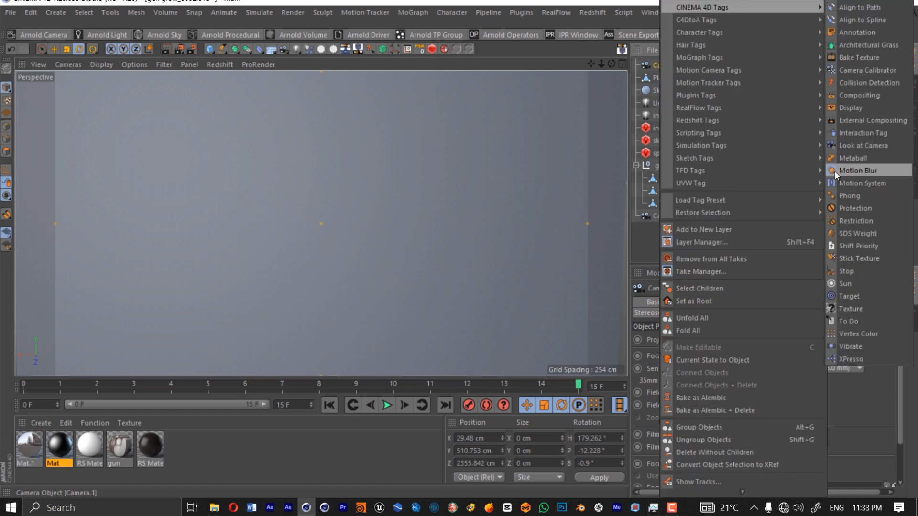
pyautogui.click(833, 207)
pyautogui.click(765, 239)
# - Create a new material and load still.png as its color texture, leaving its reflectance off
pyautogui.doubleClick(230, 453)
pyautogui.doubleClick(40, 450)
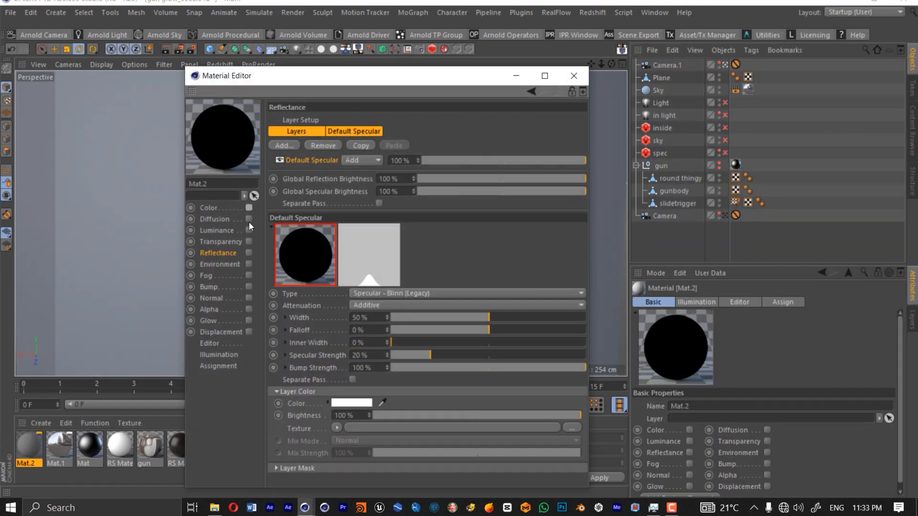
pyautogui.click(226, 208)
pyautogui.click(387, 209)
pyautogui.doubleClick(483, 308)
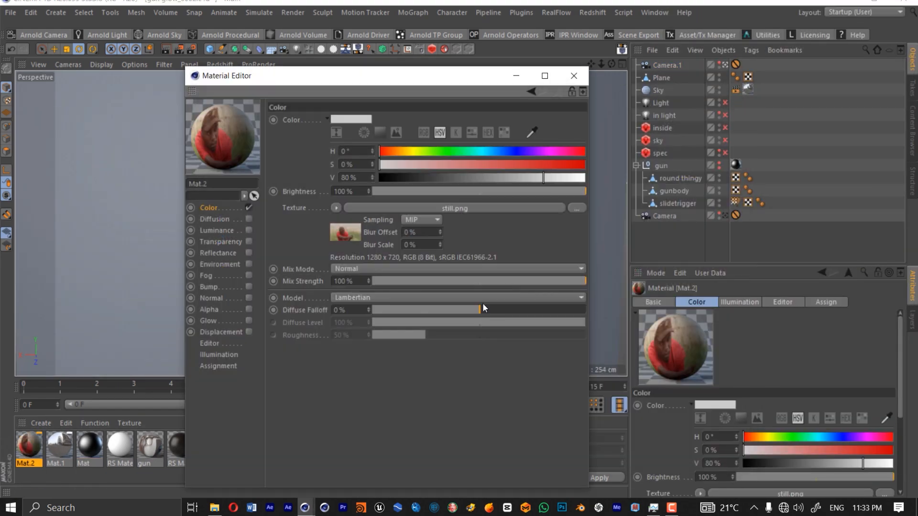
# - Load still_NRM.jpg as the new material's normal texture, enable the Normal channel and close the material editor
pyautogui.click(249, 298)
pyautogui.click(454, 195)
pyautogui.doubleClick(642, 269)
pyautogui.click(249, 299)
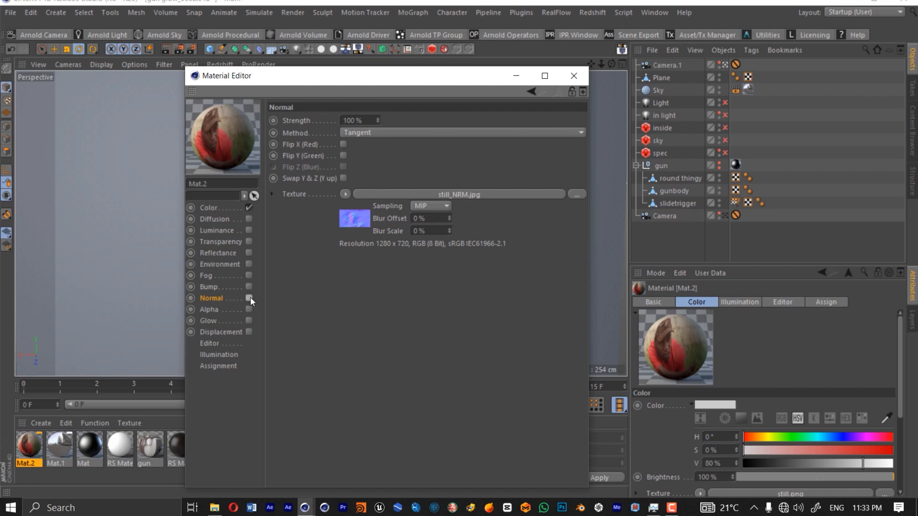
pyautogui.click(249, 298)
pyautogui.click(574, 76)
# - Apply the still-image material to the plane and set its texture projection to Frontal
pyautogui.click(661, 77)
pyautogui.click(7, 151)
pyautogui.hotkey('ctrl', 'a')
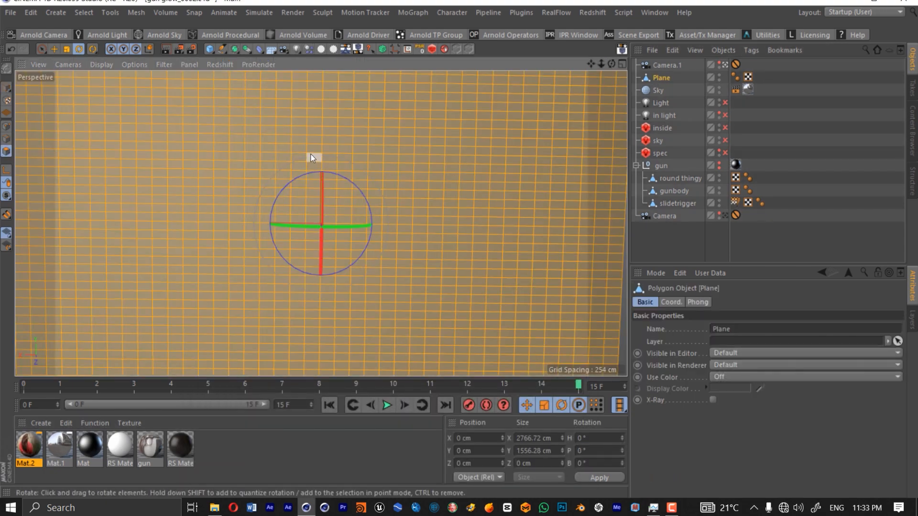
pyautogui.click(4, 92)
pyautogui.moveTo(29, 447); pyautogui.dragTo(673, 76)
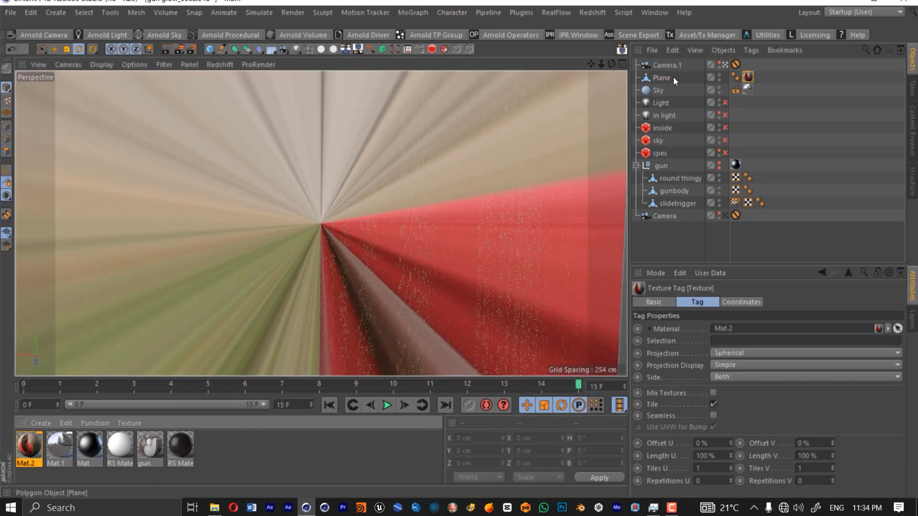
pyautogui.click(733, 355)
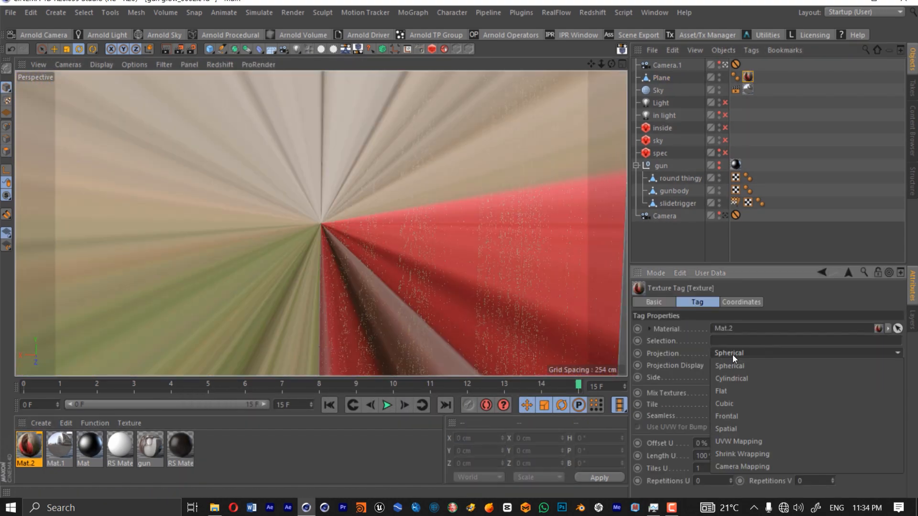
pyautogui.click(730, 415)
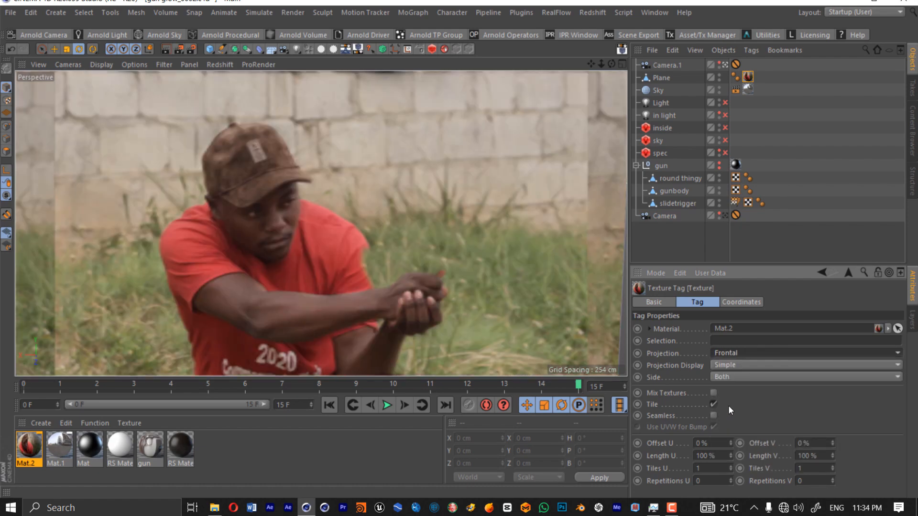
# - Set the still-image material's texture preview size to No Scaling and render the view
pyautogui.doubleClick(29, 447)
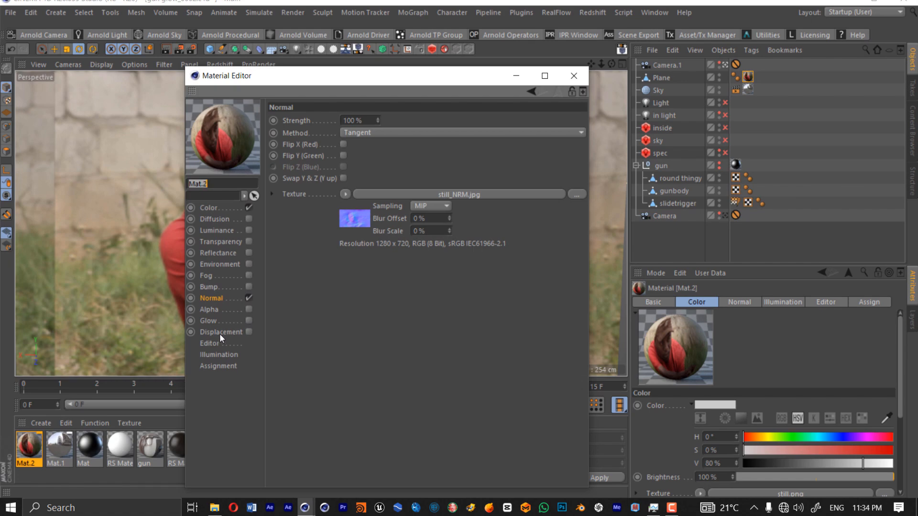
pyautogui.click(210, 343)
pyautogui.click(373, 131)
pyautogui.click(372, 158)
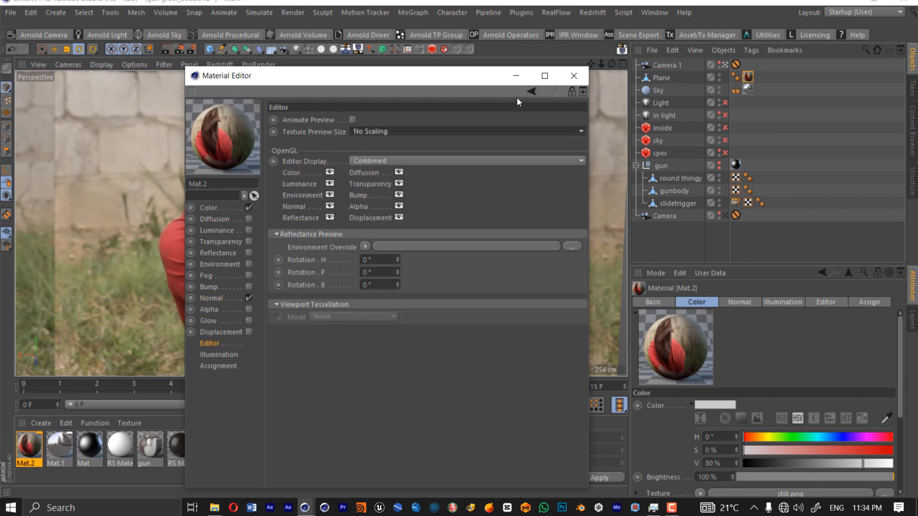
pyautogui.click(574, 75)
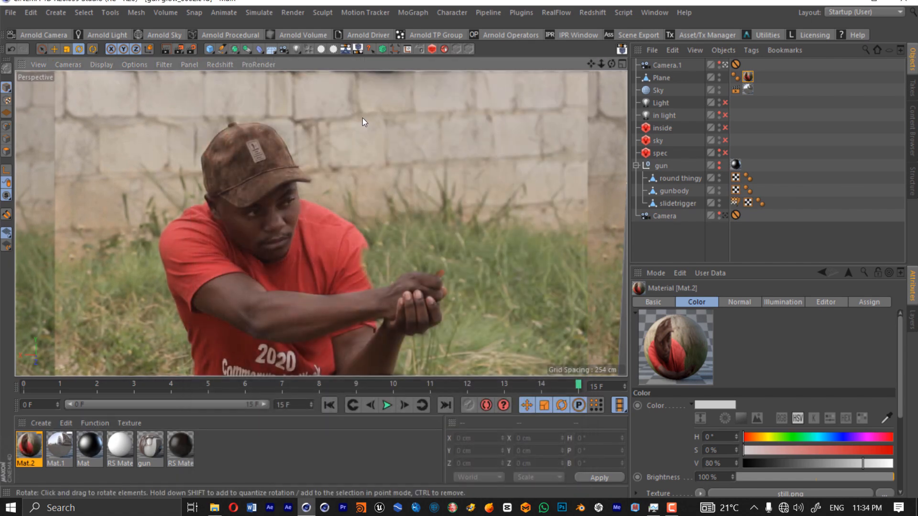
pyautogui.click(163, 48)
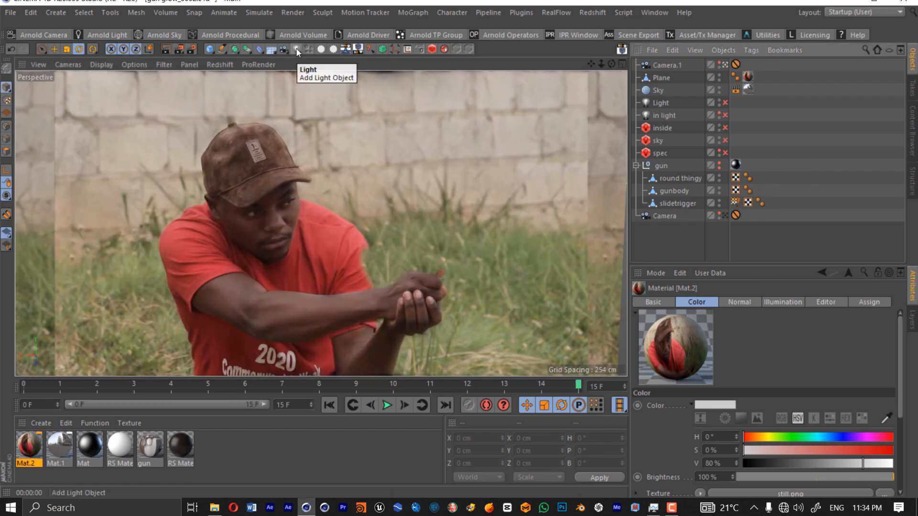
# - Add a light and move it in front of the wall to about X -414, Y 362, Z 697 cm
pyautogui.moveTo(296, 48); pyautogui.dragTo(335, 65)
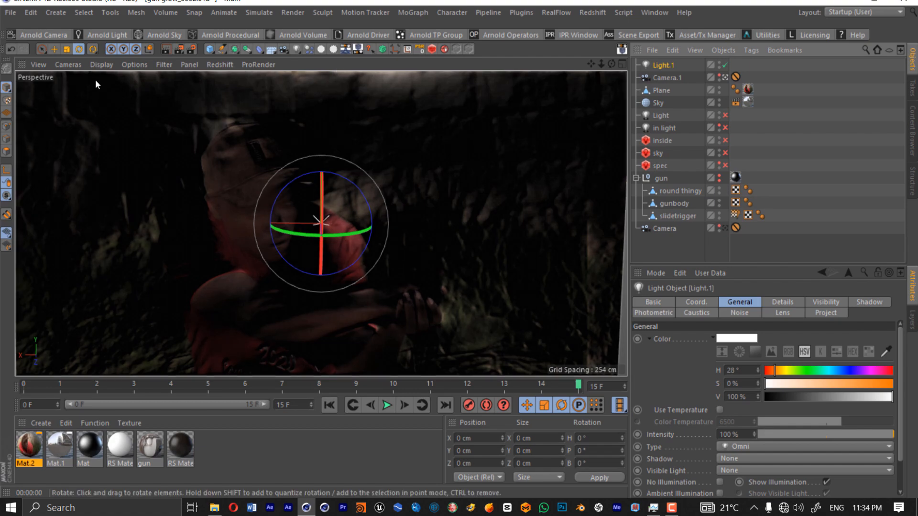
pyautogui.click(54, 49)
pyautogui.moveTo(299, 223); pyautogui.dragTo(491, 259)
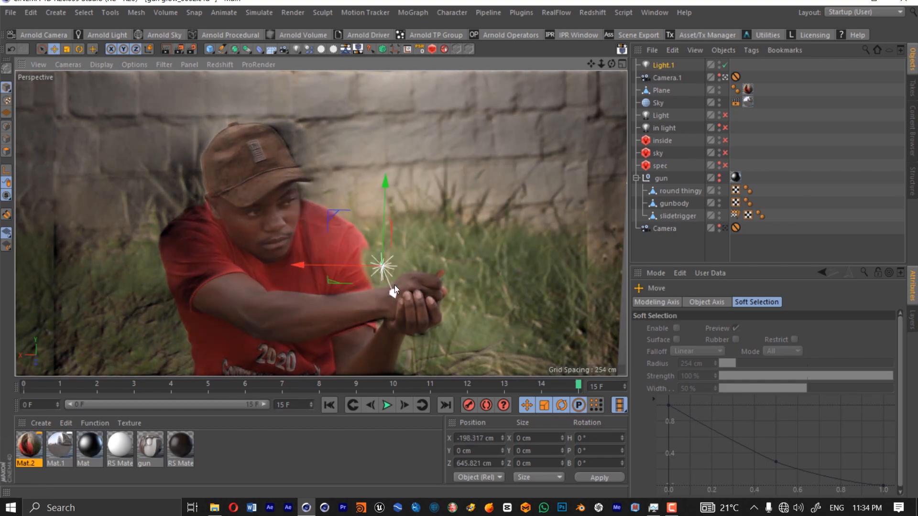
pyautogui.moveTo(395, 288); pyautogui.dragTo(359, 306)
pyautogui.moveTo(329, 279); pyautogui.dragTo(389, 289)
pyautogui.moveTo(440, 266); pyautogui.dragTo(418, 128)
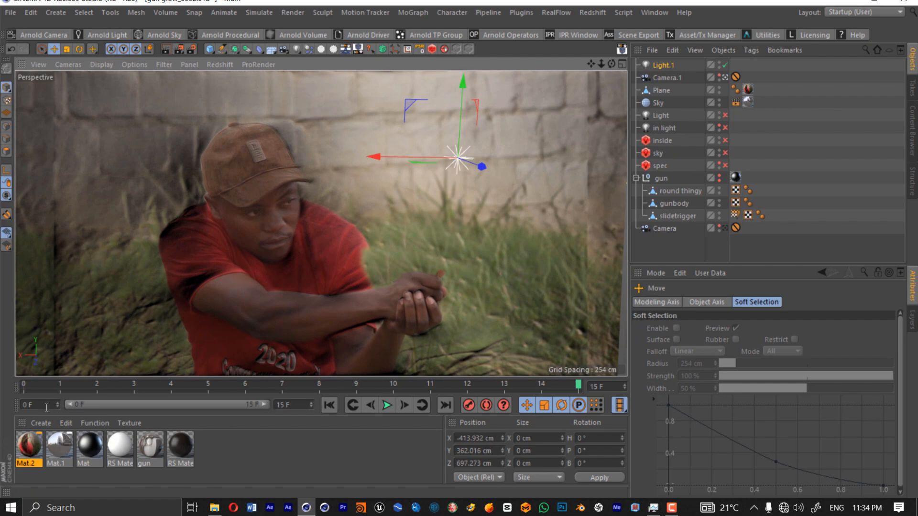
# - Switch Mat.2's normal map off and back on to compare its effect on the relighting
pyautogui.doubleClick(30, 446)
pyautogui.moveTo(303, 80); pyautogui.dragTo(514, 79)
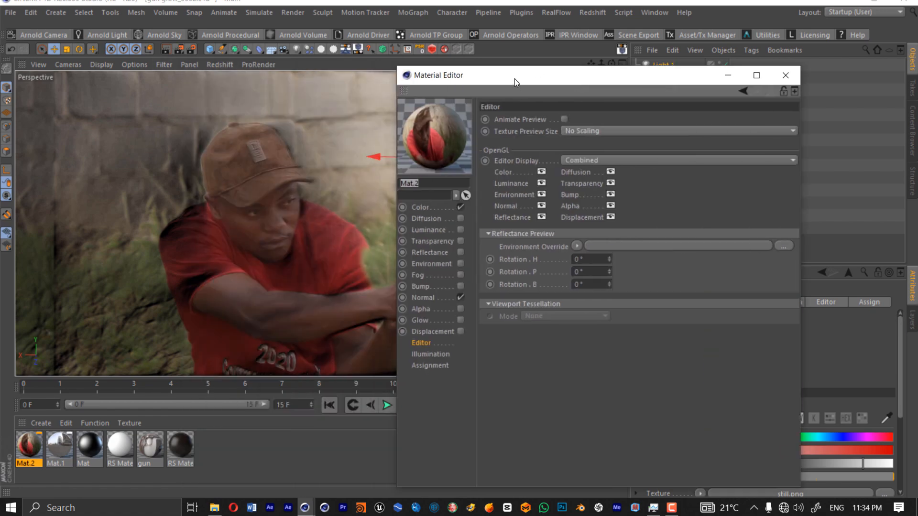
pyautogui.click(426, 297)
pyautogui.click(460, 298)
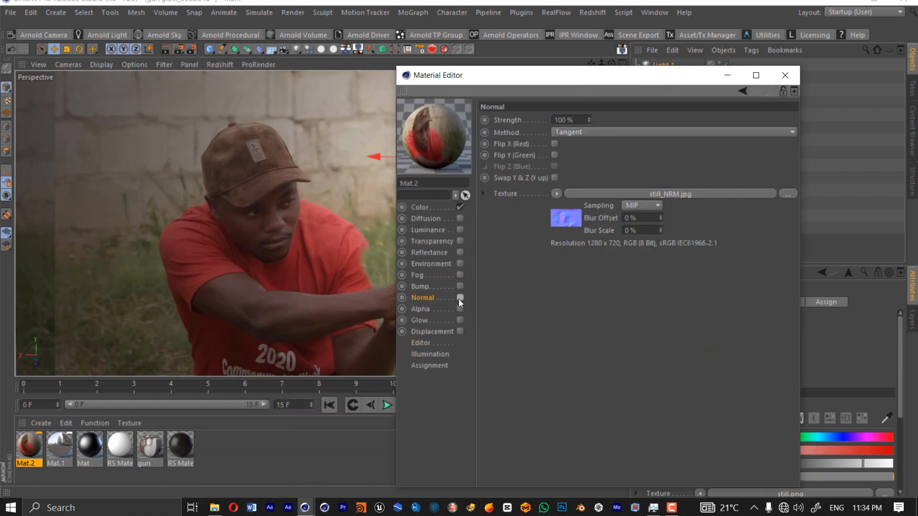
pyautogui.click(459, 298)
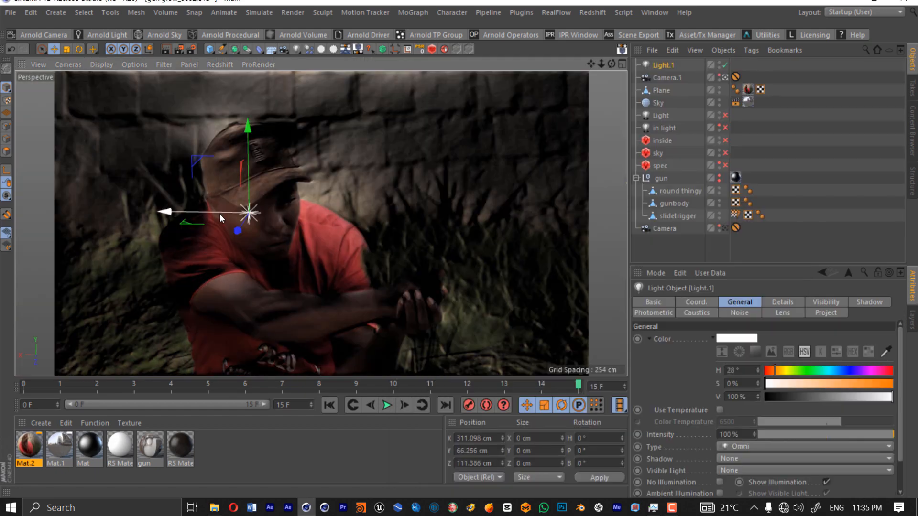
# - Tint the new light orange with 82% saturation and move it around the man's face to preview the relighting
pyautogui.moveTo(220, 214); pyautogui.dragTo(268, 221)
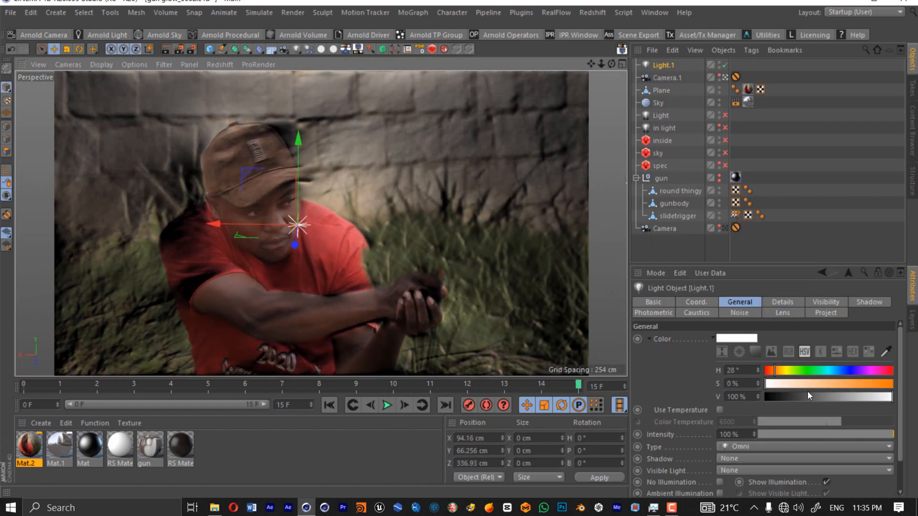
pyautogui.moveTo(807, 384); pyautogui.dragTo(870, 383)
pyautogui.moveTo(302, 248); pyautogui.dragTo(220, 212)
pyautogui.hotkey('ctrl', 'z')
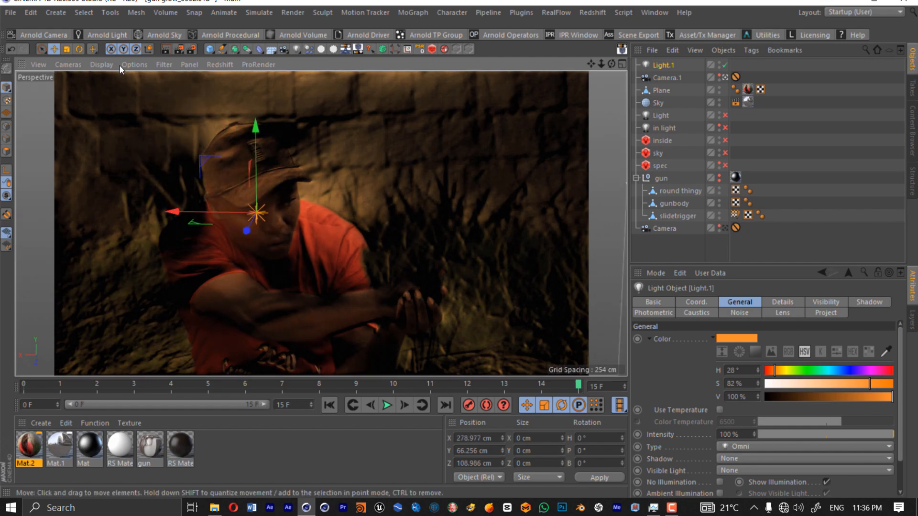
pyautogui.click(166, 64)
pyautogui.click(180, 186)
pyautogui.moveTo(246, 230)
pyautogui.mouseDown()
pyautogui.moveTo(236, 238)
pyautogui.moveTo(249, 226)
pyautogui.mouseUp()
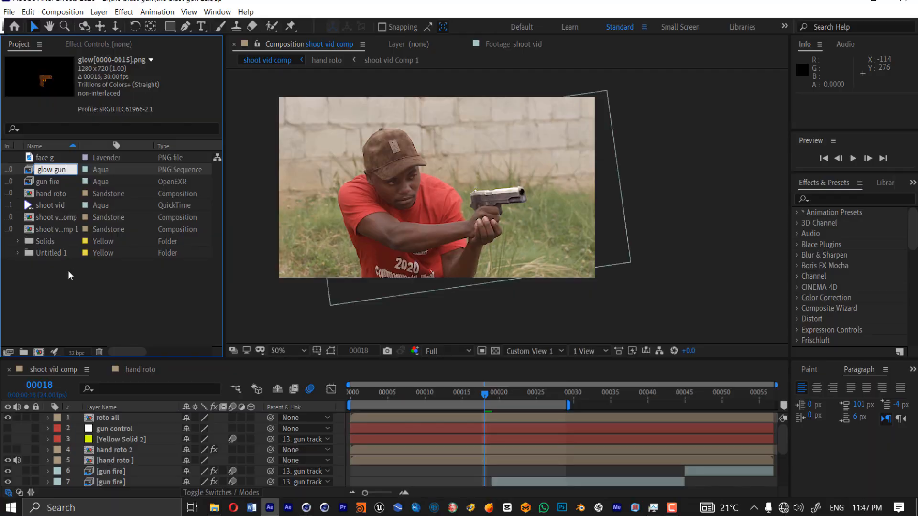
# - Rename the glow PNG sequence as glow gun and swap it into a duplicate of the gun fire layer spanning frames 10 to 18
pyautogui.click(78, 289)
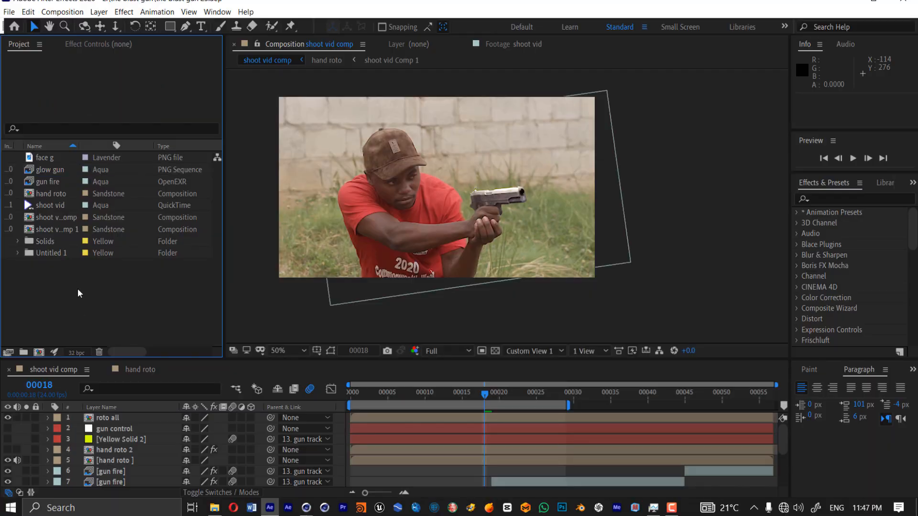
pyautogui.scroll(-3, 110, 438)
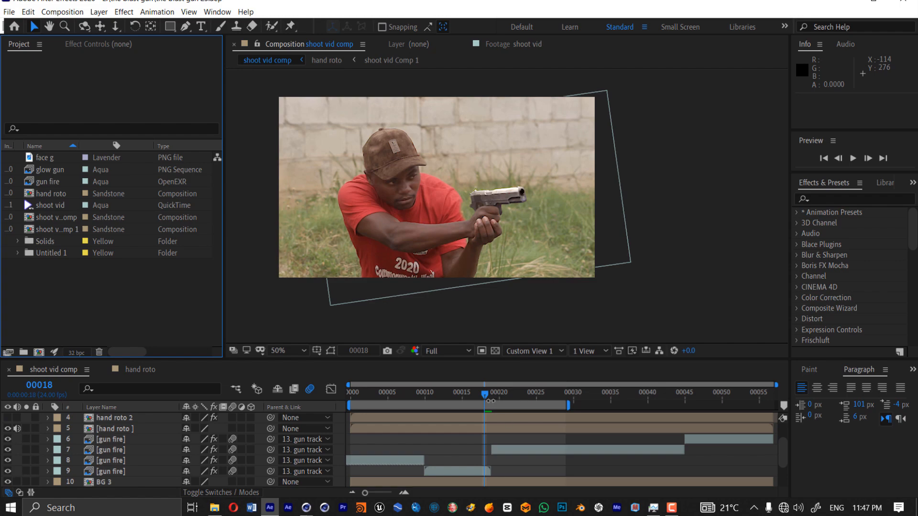
pyautogui.moveTo(490, 400); pyautogui.dragTo(437, 394)
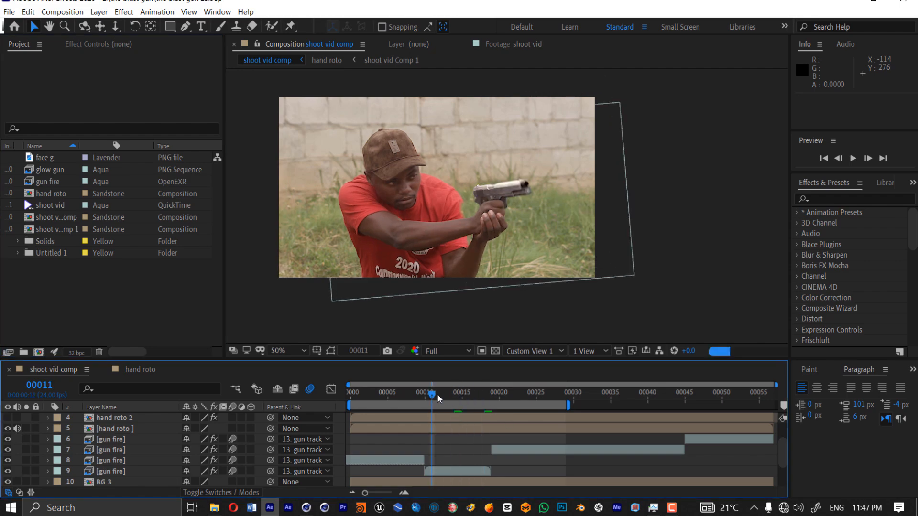
pyautogui.click(445, 467)
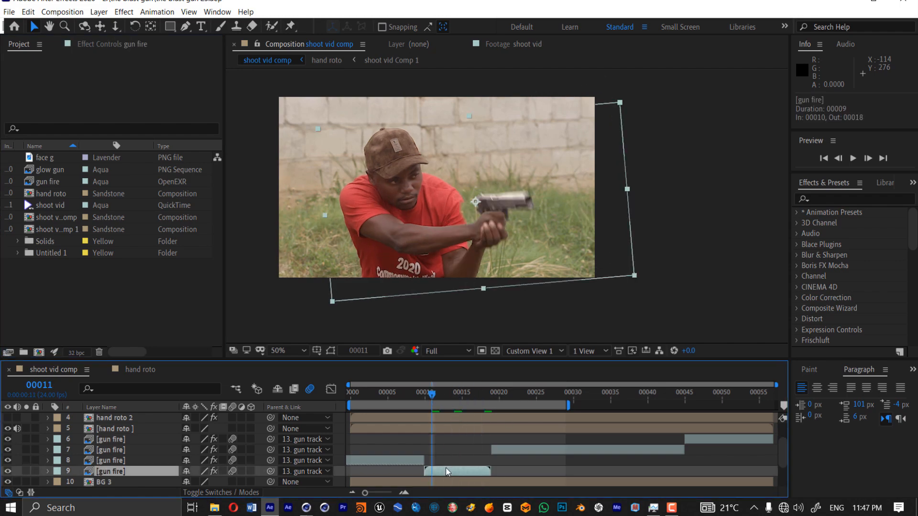
pyautogui.hotkey('ctrl', 'd')
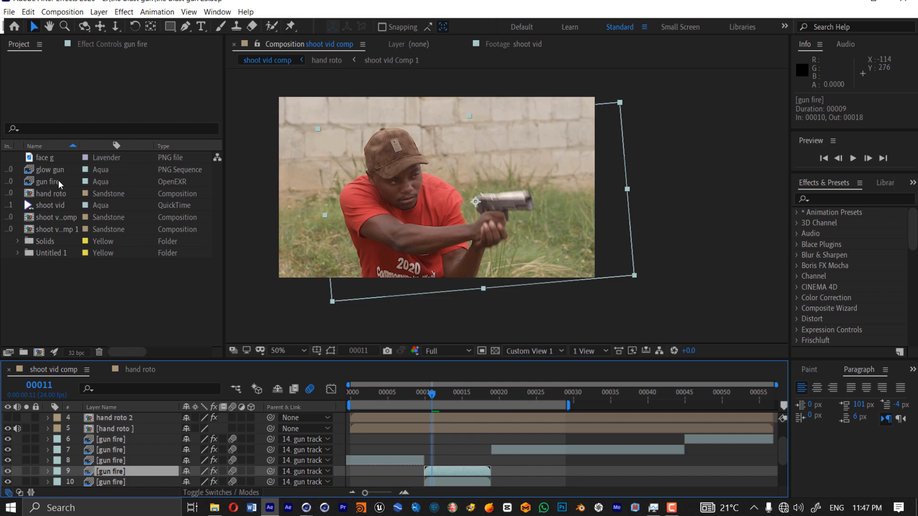
pyautogui.keyDown('alt'); pyautogui.moveTo(60, 170); pyautogui.dragTo(118, 472); pyautogui.keyUp('alt')
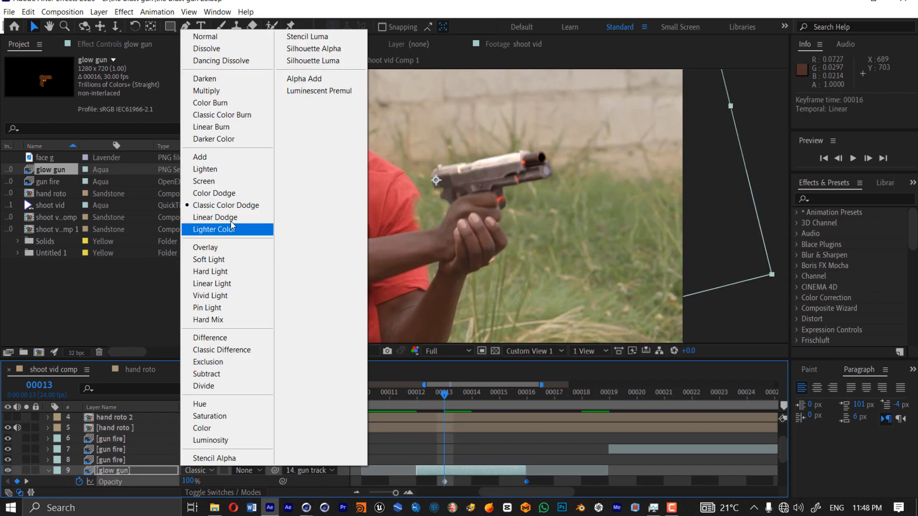
# - Try the Color Dodge, Overlay and Soft Light blending modes on the glow gun layer at frame 13
pyautogui.click(210, 194)
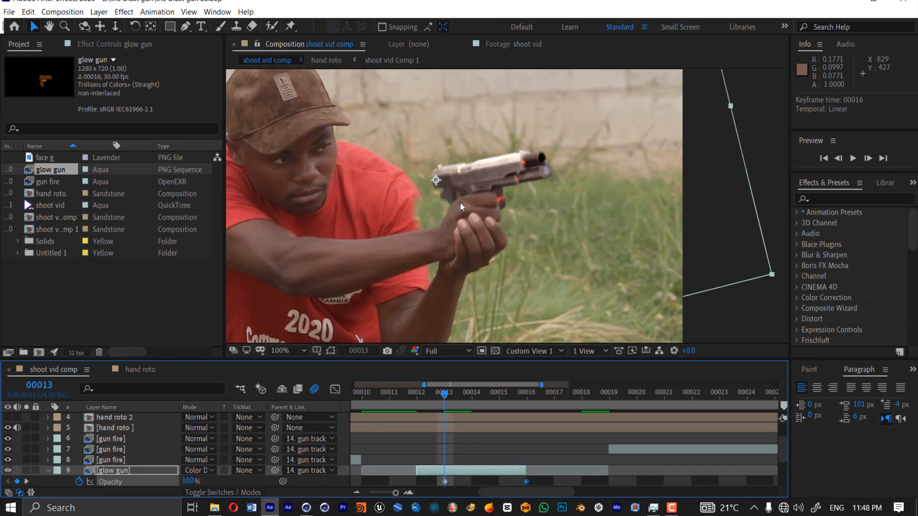
pyautogui.click(204, 471)
pyautogui.click(222, 247)
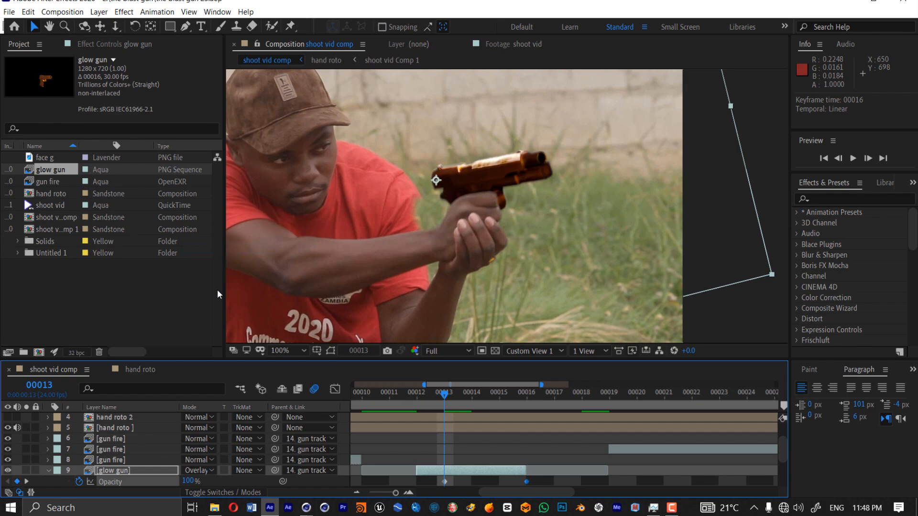
pyautogui.click(201, 471)
pyautogui.click(228, 263)
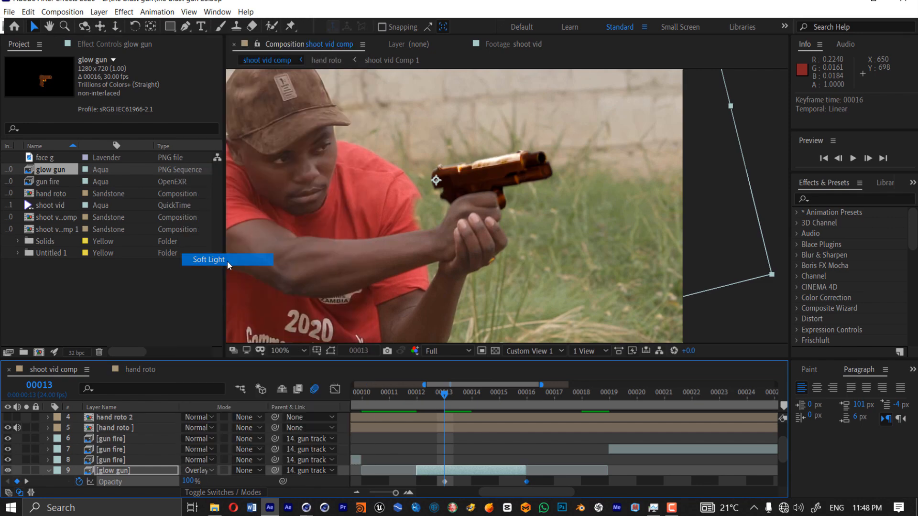
pyautogui.click(193, 470)
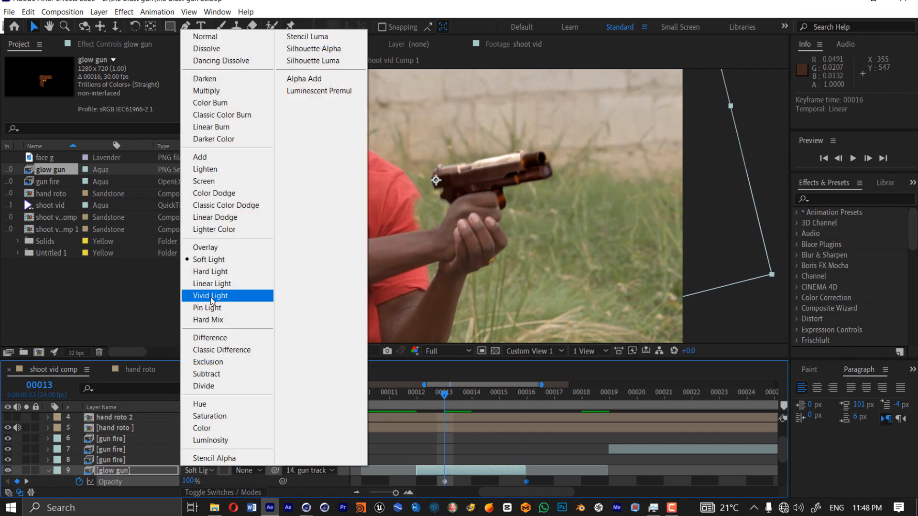
# - Try the Hard Light and Color Burn blending modes on the glow gun layer, and undo the Color Burn
pyautogui.click(213, 272)
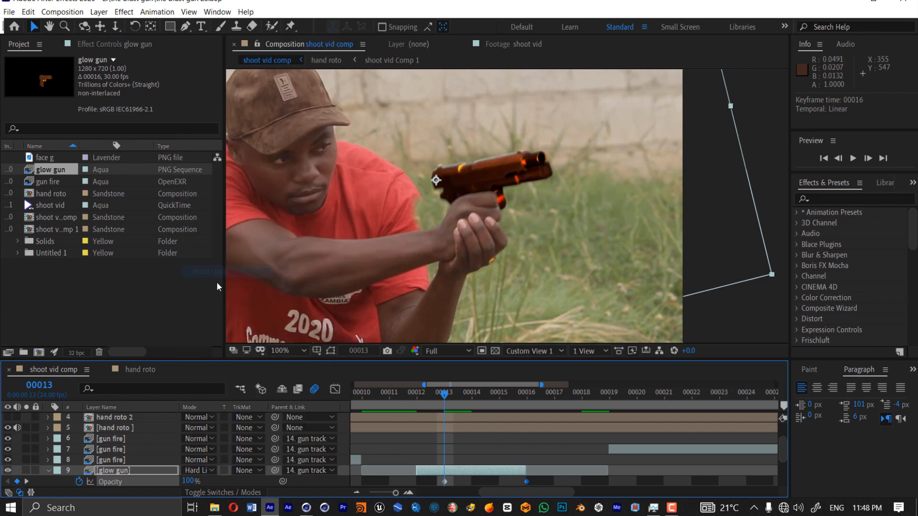
pyautogui.click(193, 470)
pyautogui.click(205, 99)
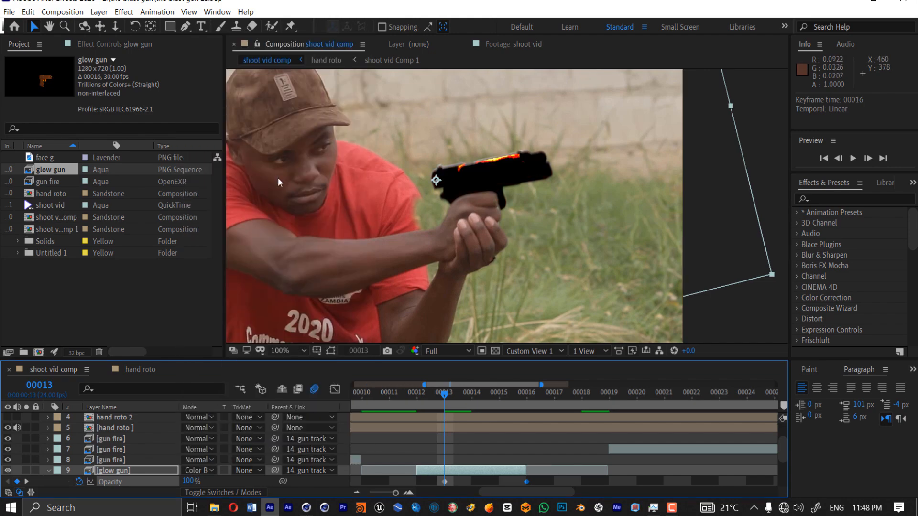
pyautogui.hotkey('ctrl', 'z')
# - Apply another Levels effect to the glow gun layer with input white 0.1686, gamma 1.32 and output white 0.8235, and reveal the layer's opacity
pyautogui.click(851, 199)
pyautogui.write('leve')
pyautogui.moveTo(844, 287); pyautogui.dragTo(153, 472)
pyautogui.moveTo(193, 261); pyautogui.dragTo(50, 262)
pyautogui.moveTo(193, 276); pyautogui.dragTo(166, 276)
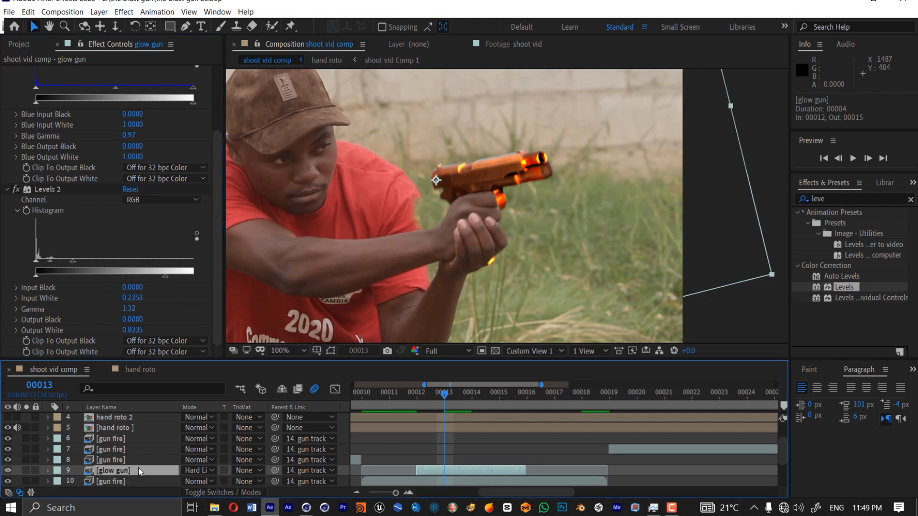
pyautogui.press('t')
pyautogui.moveTo(73, 260); pyautogui.dragTo(124, 262)
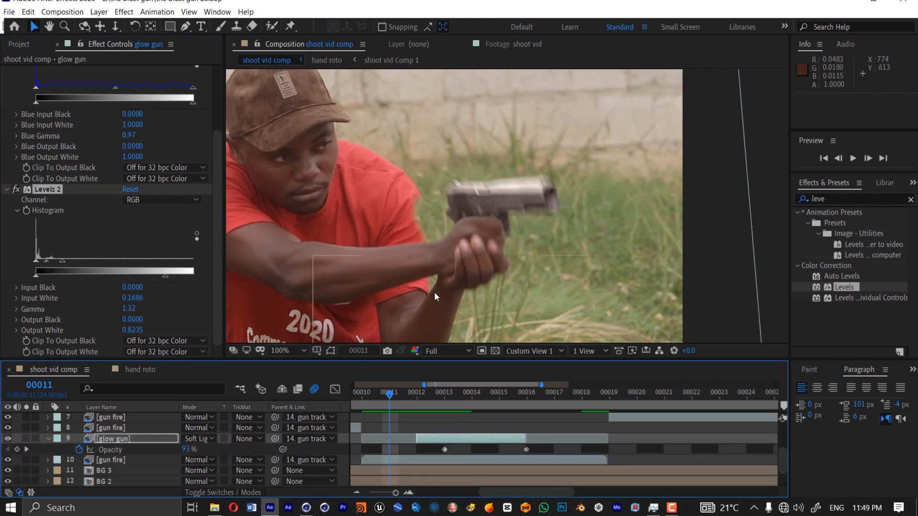
# - Move the glow gun layer's last opacity keyframe to frame 15 and preview the fade
pyautogui.scroll(-2, 452, 296)
pyautogui.press('space')
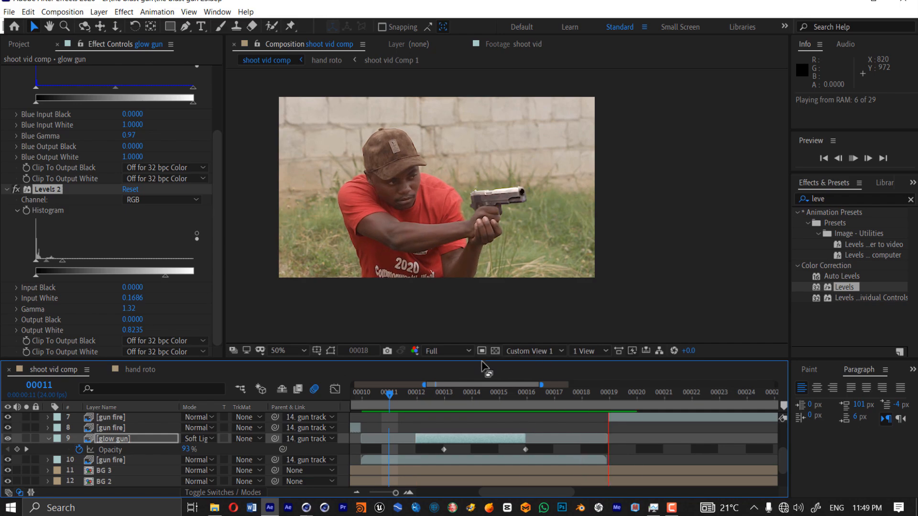
pyautogui.click(412, 399)
pyautogui.moveTo(416, 399); pyautogui.dragTo(499, 398)
pyautogui.moveTo(527, 449); pyautogui.dragTo(500, 450)
pyautogui.click(417, 399)
pyautogui.press('space')
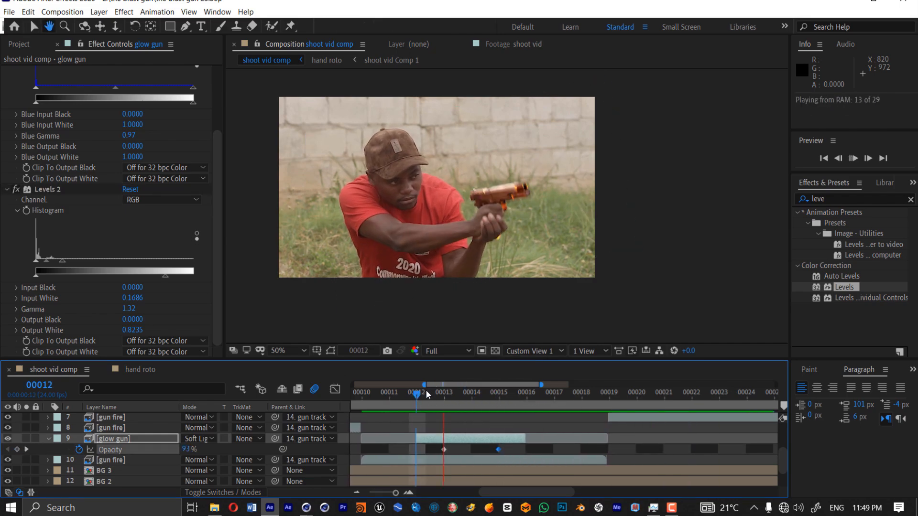
pyautogui.click(390, 399)
pyautogui.press('space')
# - Lower the input white of the glow gun's Levels 2 effect to 0.0784 while viewing frame 13
pyautogui.click(444, 399)
pyautogui.scroll(1, 545, 182)
pyautogui.moveTo(62, 261); pyautogui.dragTo(48, 260)
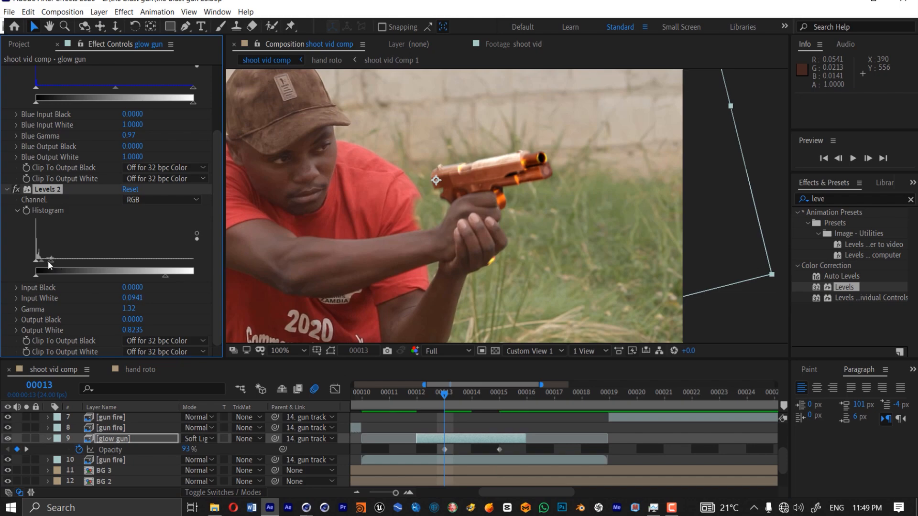
# - Set the glow gun layer's opacity to 79% at frame 13 and 0% at frame 12, and preview the fade-in
pyautogui.moveTo(497, 400); pyautogui.dragTo(417, 401)
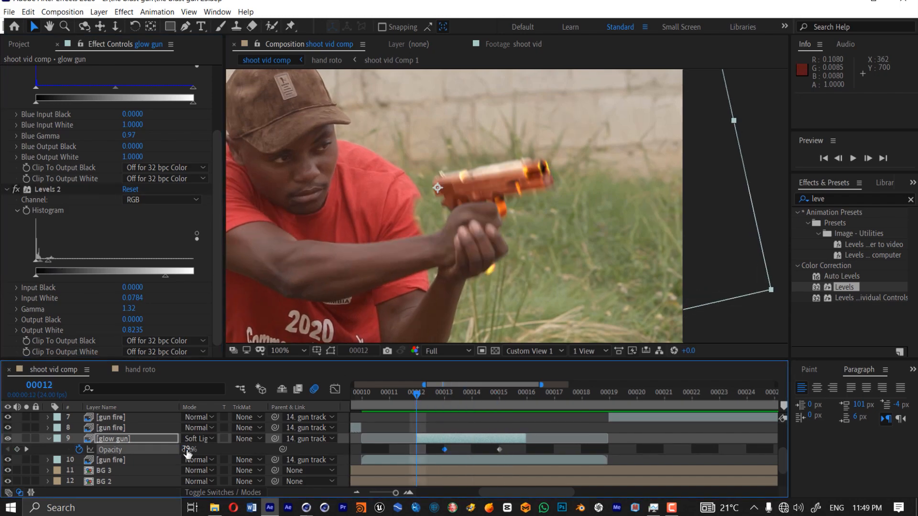
pyautogui.moveTo(129, 449); pyautogui.dragTo(131, 450)
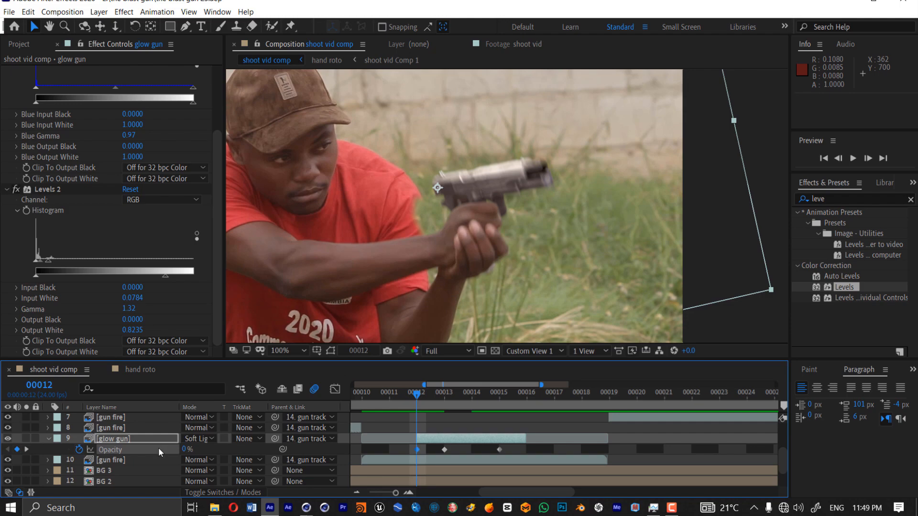
pyautogui.press('space')
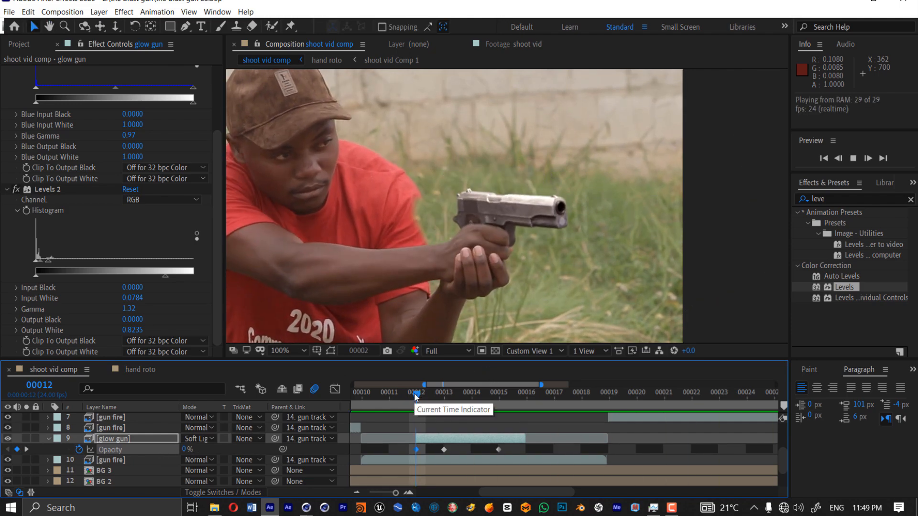
# - Brighten the glow gun by setting the Levels 2 input white to 0.0314, preview it and save the project
pyautogui.moveTo(416, 397); pyautogui.dragTo(444, 395)
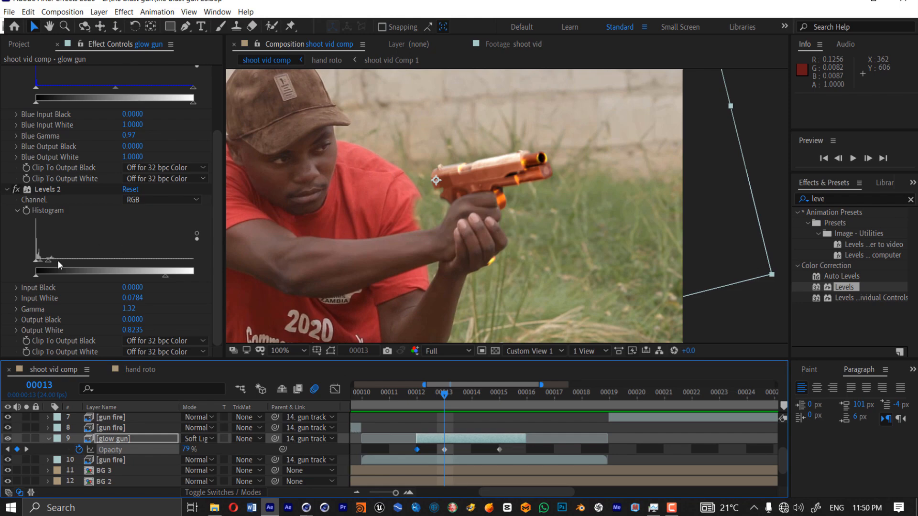
pyautogui.moveTo(48, 260); pyautogui.dragTo(39, 259)
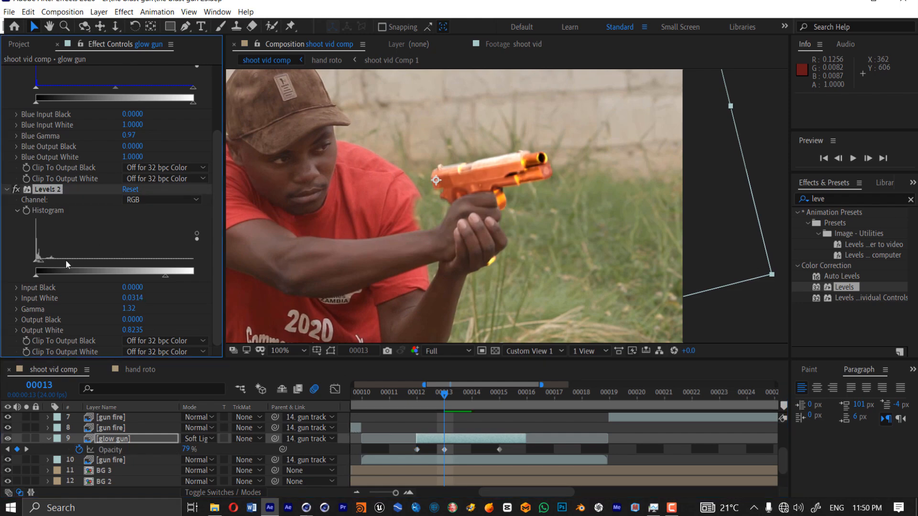
pyautogui.click(400, 391)
pyautogui.press('space')
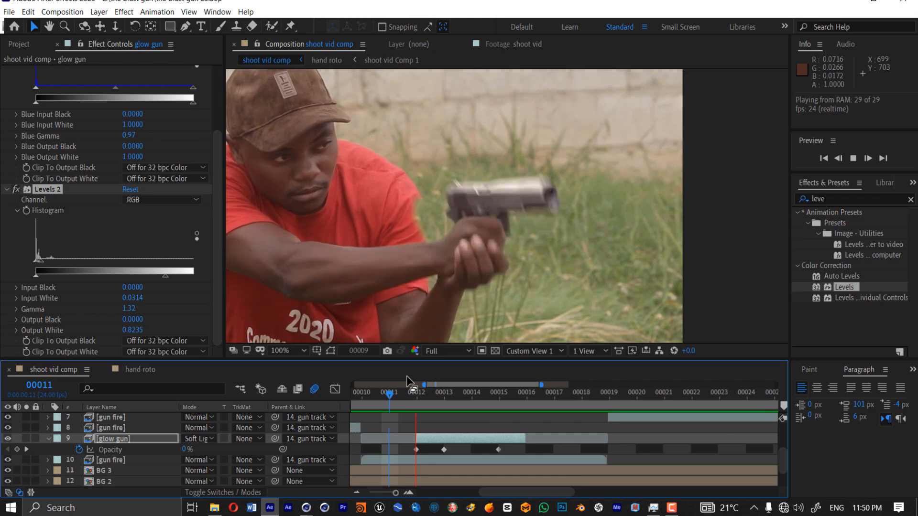
pyautogui.press('space')
pyautogui.click(458, 393)
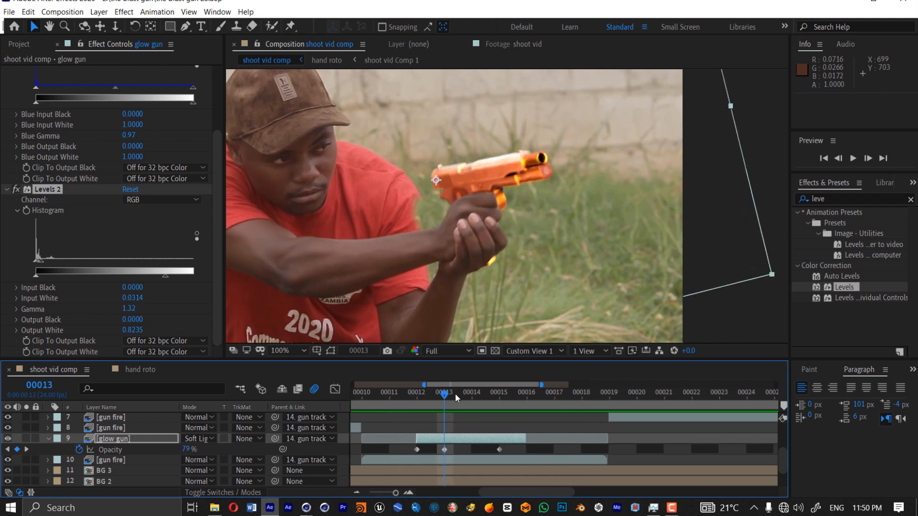
pyautogui.hotkey('ctrl', 's')
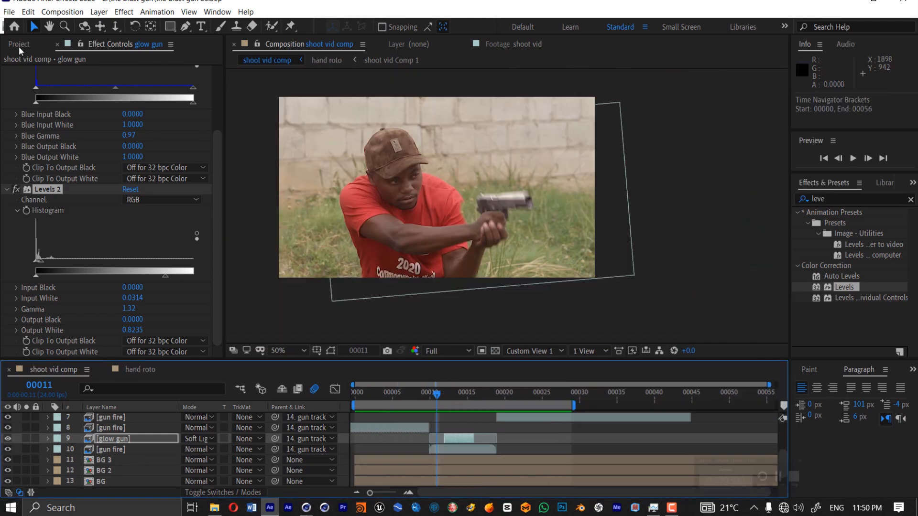
# - Go to frame 14 and add the face g image as the top layer of shoot vid comp
pyautogui.click(19, 46)
pyautogui.moveTo(436, 393); pyautogui.dragTo(458, 394)
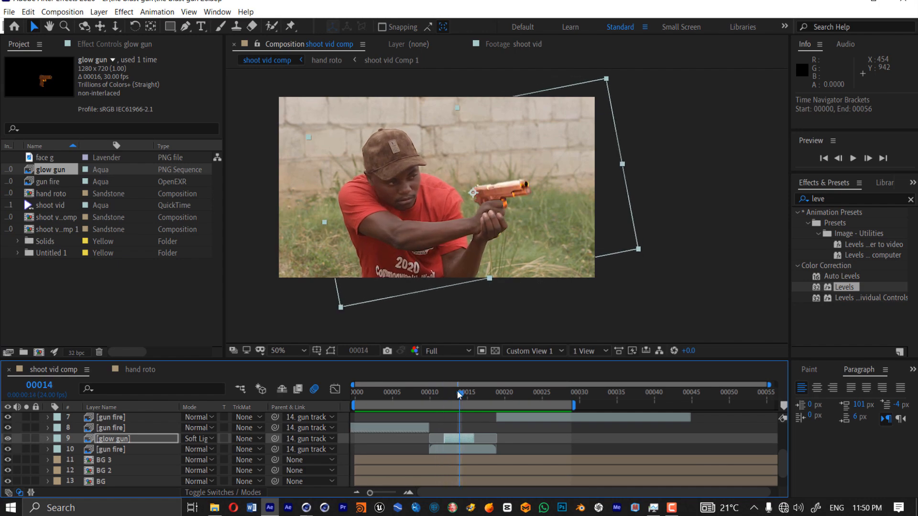
pyautogui.click(42, 159)
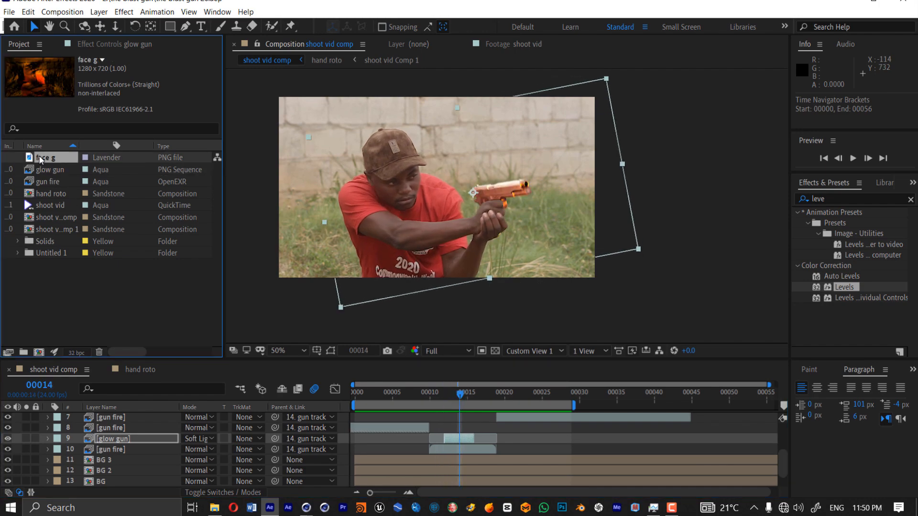
pyautogui.moveTo(97, 320); pyautogui.dragTo(126, 421)
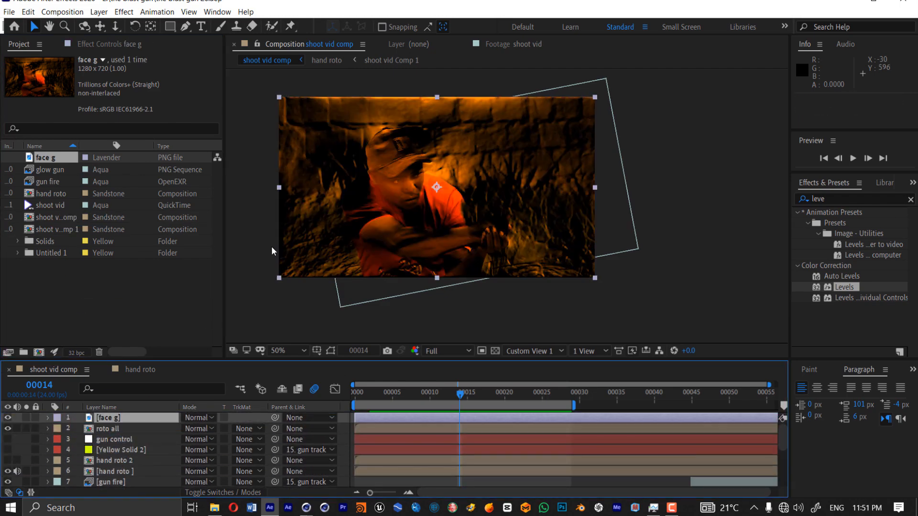
# - Try Classic Color Dodge, Overlay, Soft Light and Hard Light on the face g layer, and set its blending mode to Add
pyautogui.click(195, 420)
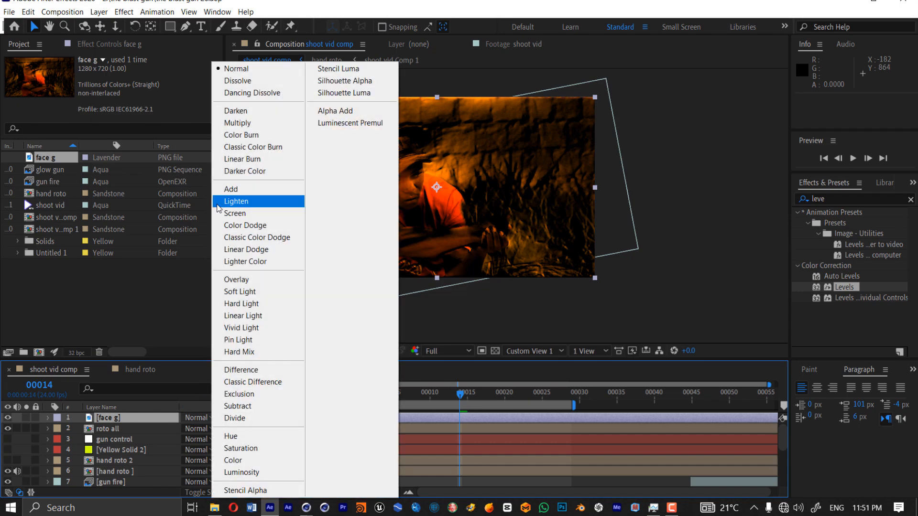
pyautogui.click(241, 236)
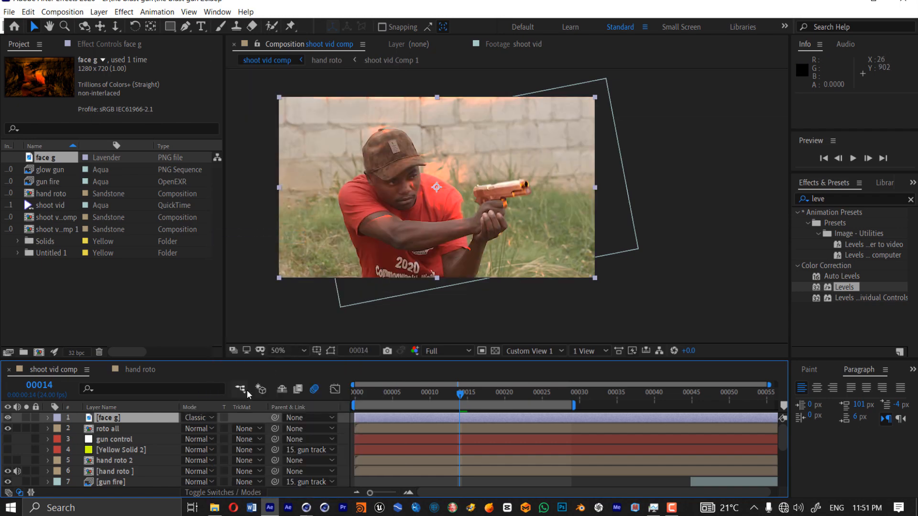
pyautogui.click(206, 418)
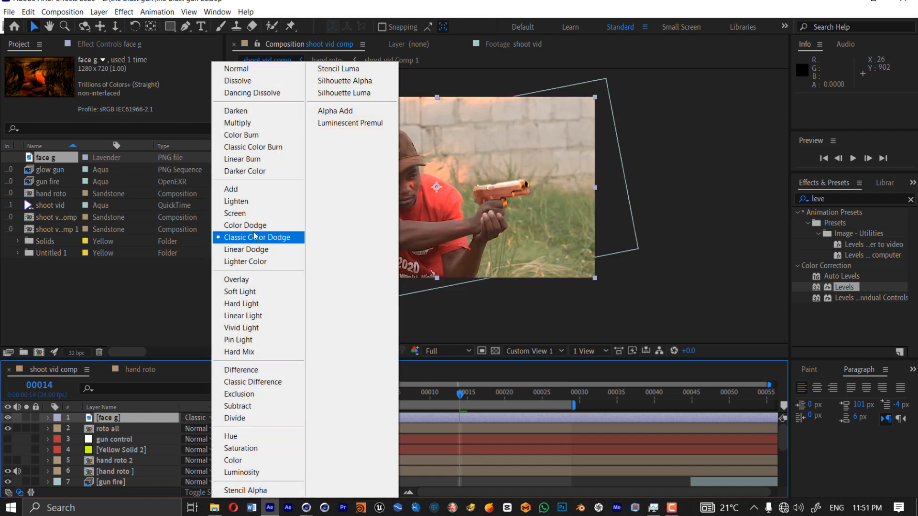
pyautogui.click(250, 281)
pyautogui.click(209, 419)
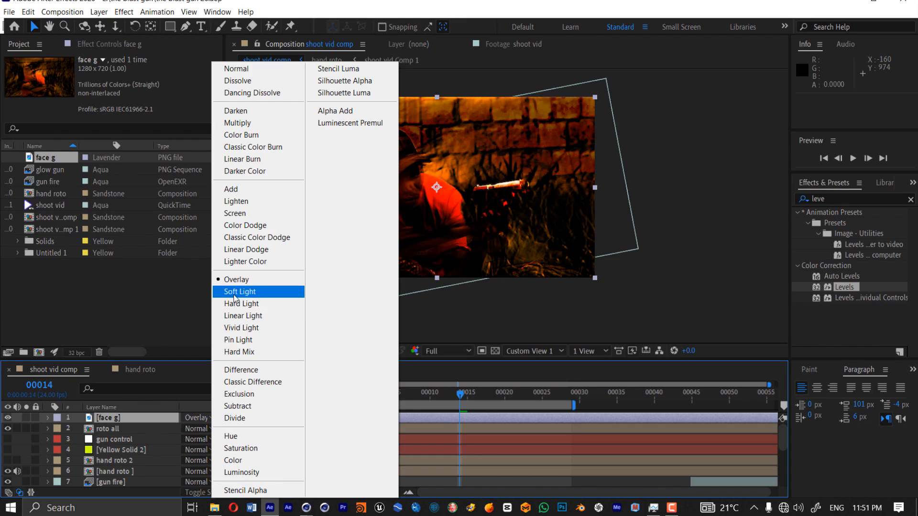
pyautogui.click(249, 291)
pyautogui.click(211, 419)
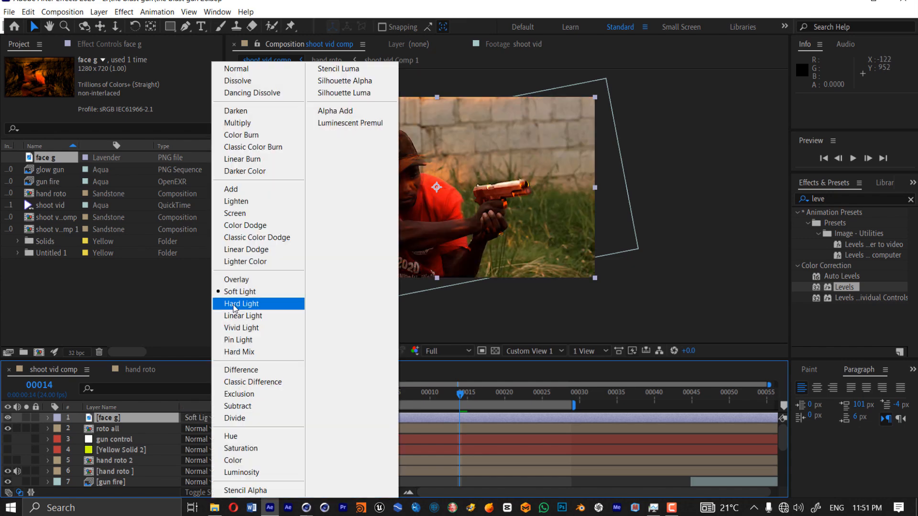
pyautogui.click(234, 305)
pyautogui.click(209, 418)
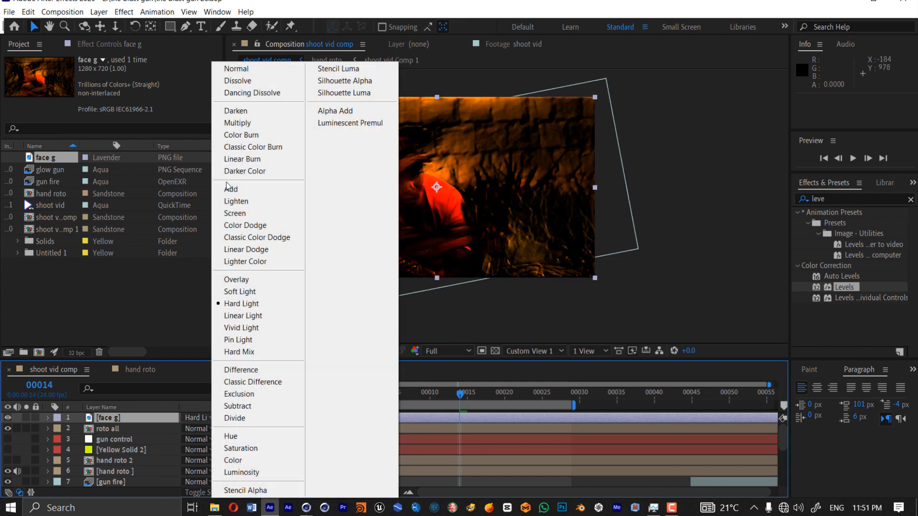
pyautogui.click(232, 189)
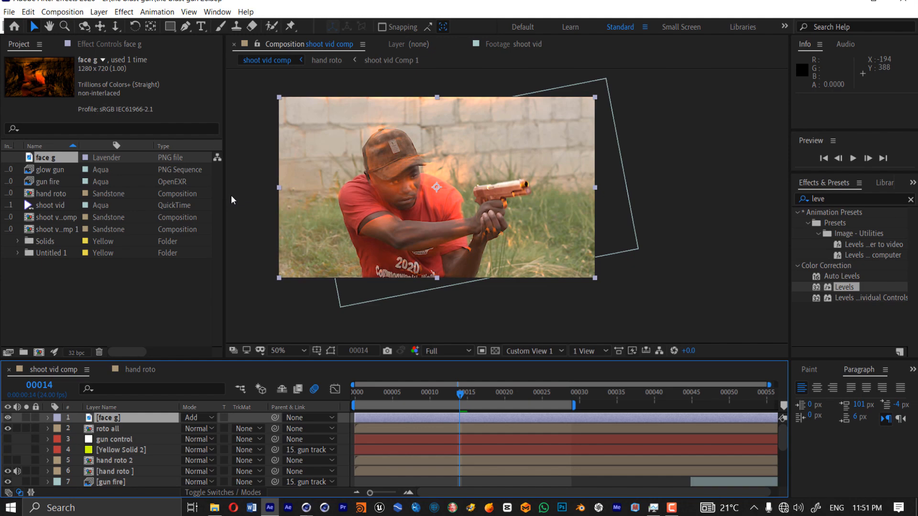
# - Compare the shot with and without the face g layer by switching its visibility off and on
pyautogui.click(8, 418)
pyautogui.click(9, 418)
pyautogui.click(8, 417)
pyautogui.click(8, 417)
pyautogui.click(8, 418)
pyautogui.click(8, 418)
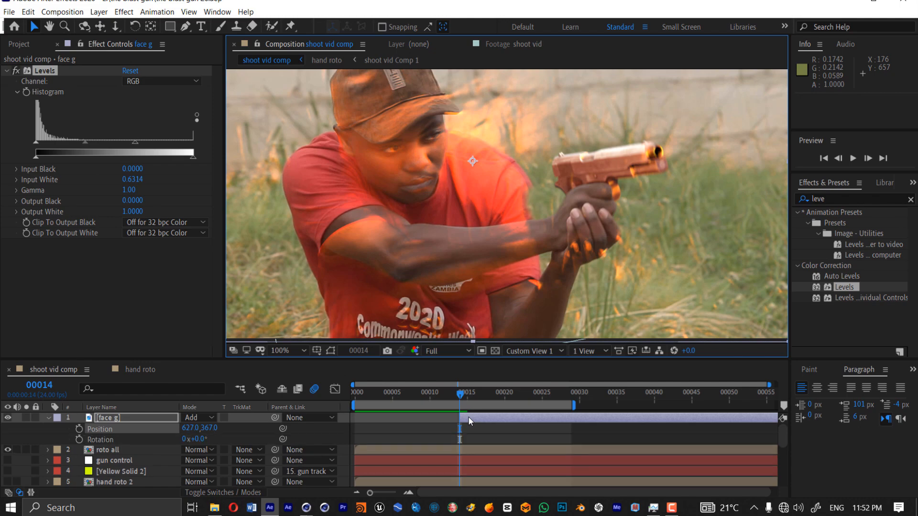
# - Add position and rotation keyframes to the face g layer at frame 14 and check the neighbouring frames
pyautogui.click(78, 428)
pyautogui.click(79, 440)
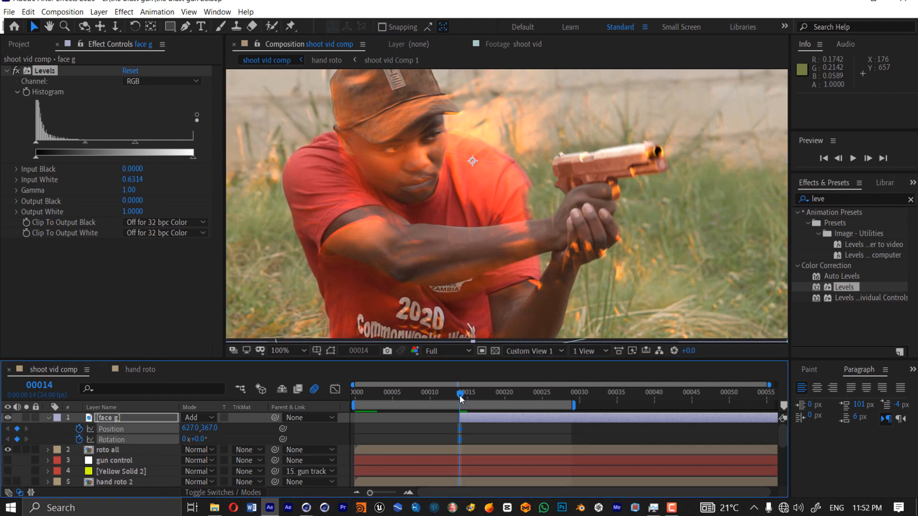
pyautogui.press('pagedown')
pyautogui.press('pagedown')
pyautogui.press('pagedown')
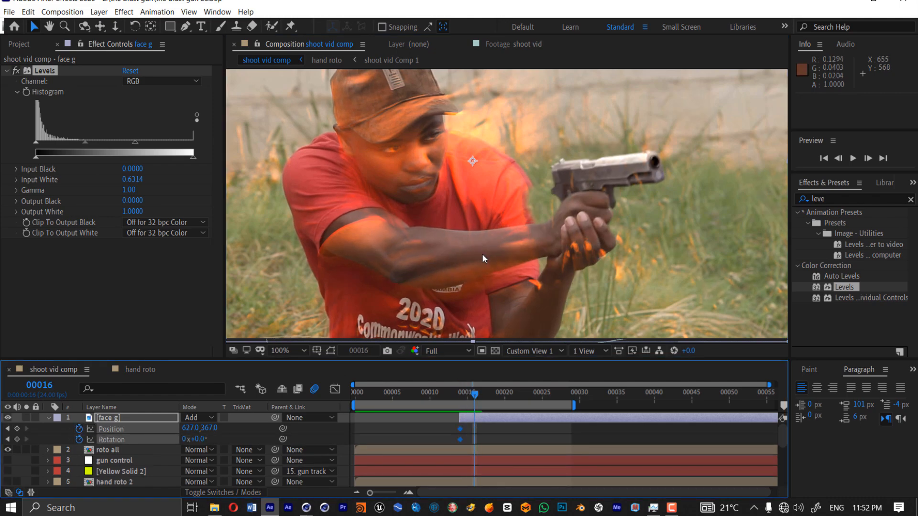
pyautogui.press('pageup')
pyautogui.press('pageup')
pyautogui.press('pageup')
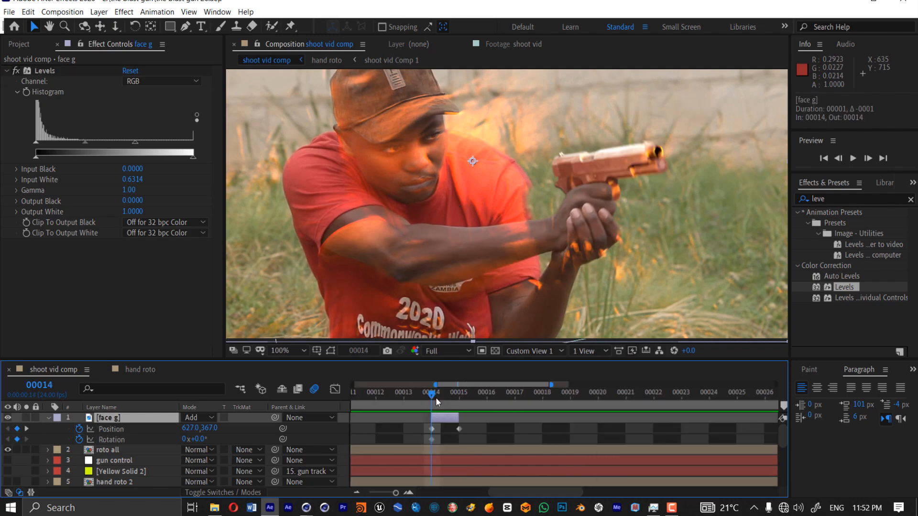
pyautogui.moveTo(435, 397); pyautogui.dragTo(413, 397)
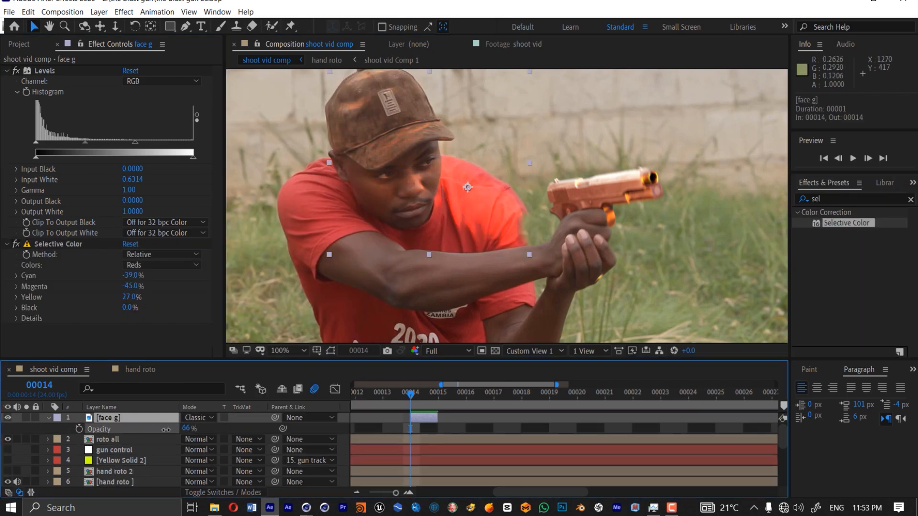
# - Preview the face lighting around frame 14 and set the face g layer's opacity to 69%
pyautogui.click(391, 393)
pyautogui.press('space')
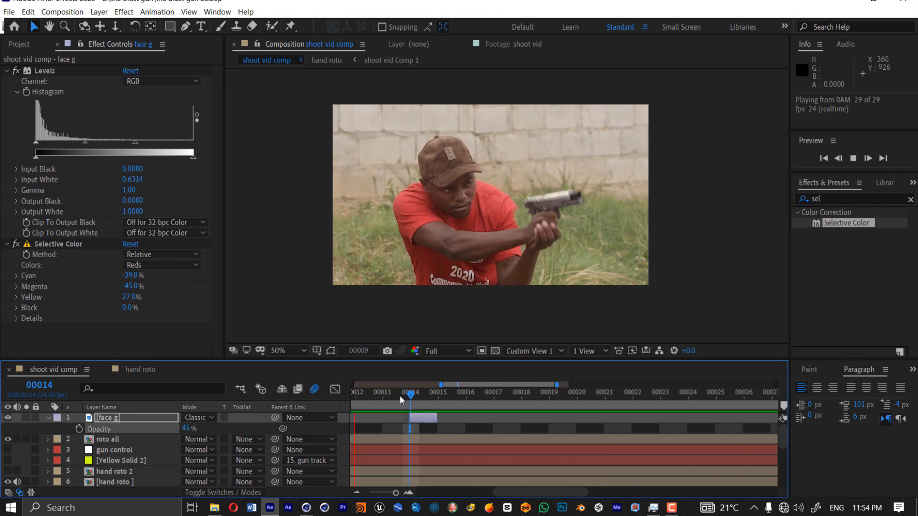
pyautogui.click(427, 395)
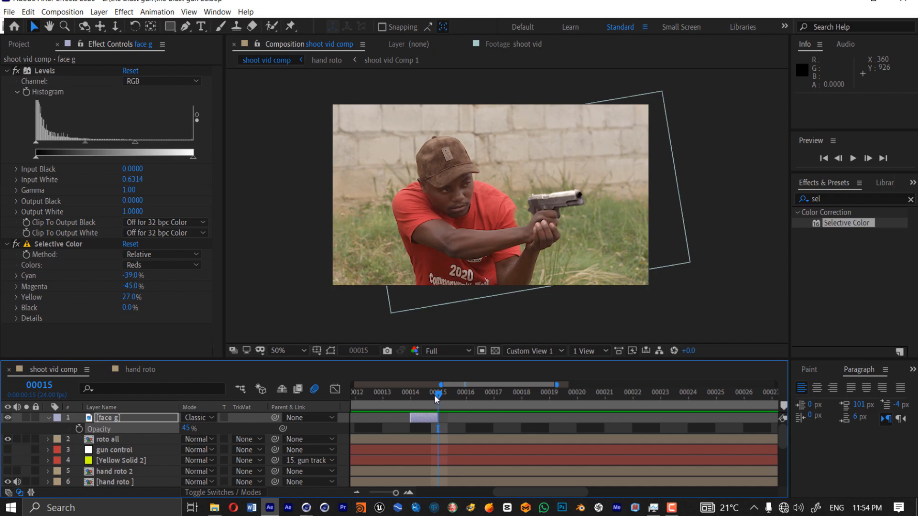
pyautogui.moveTo(435, 395); pyautogui.dragTo(417, 395)
pyautogui.scroll(2, 481, 246)
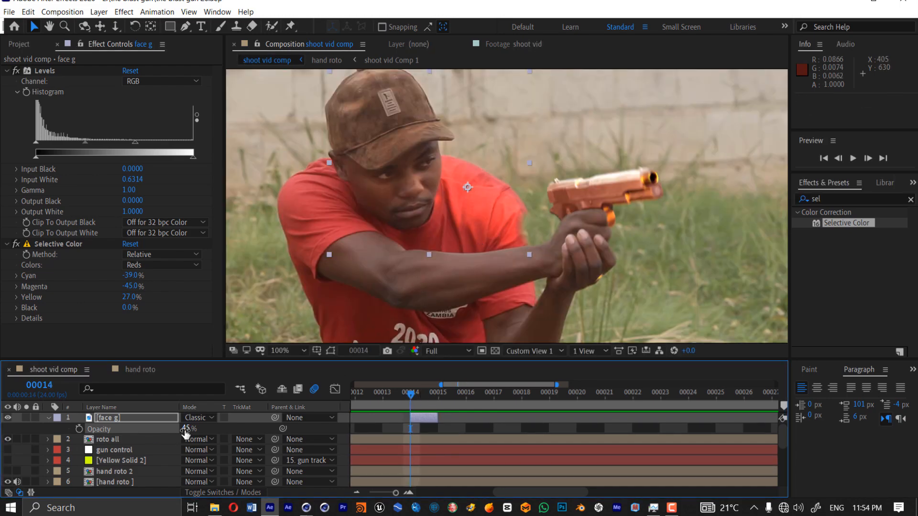
pyautogui.moveTo(186, 432); pyautogui.dragTo(193, 429)
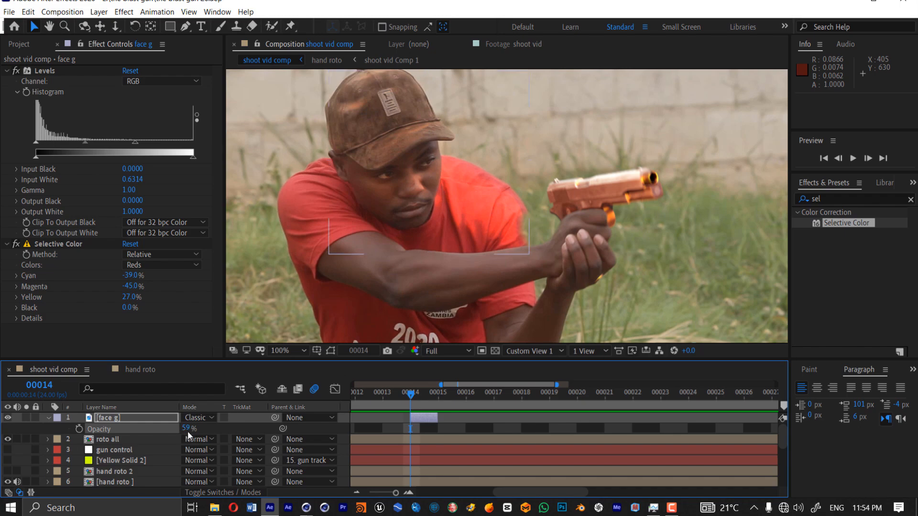
pyautogui.click(188, 432)
pyautogui.moveTo(186, 432)
pyautogui.mouseDown()
pyautogui.moveTo(198, 433)
pyautogui.moveTo(181, 433)
pyautogui.mouseUp()
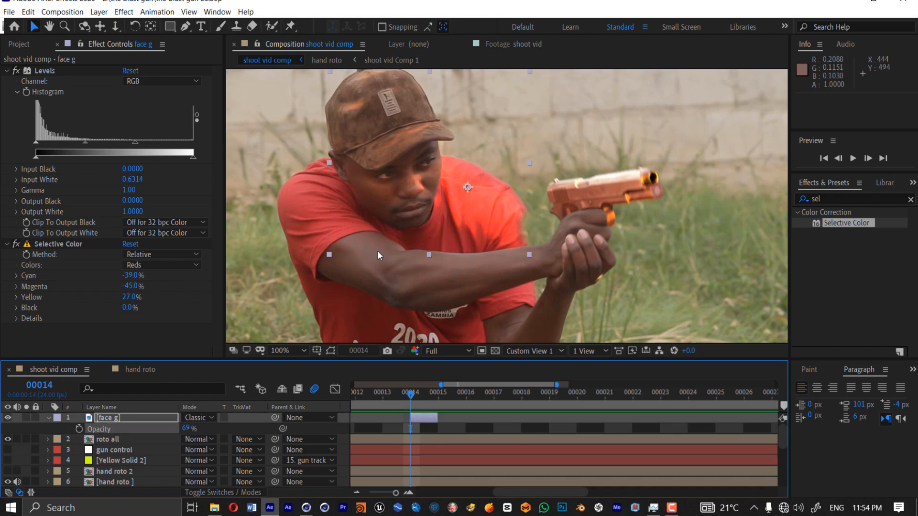
# - Duplicate the face g layer and delete the mask from the top copy
pyautogui.press(',')
pyautogui.press(',')
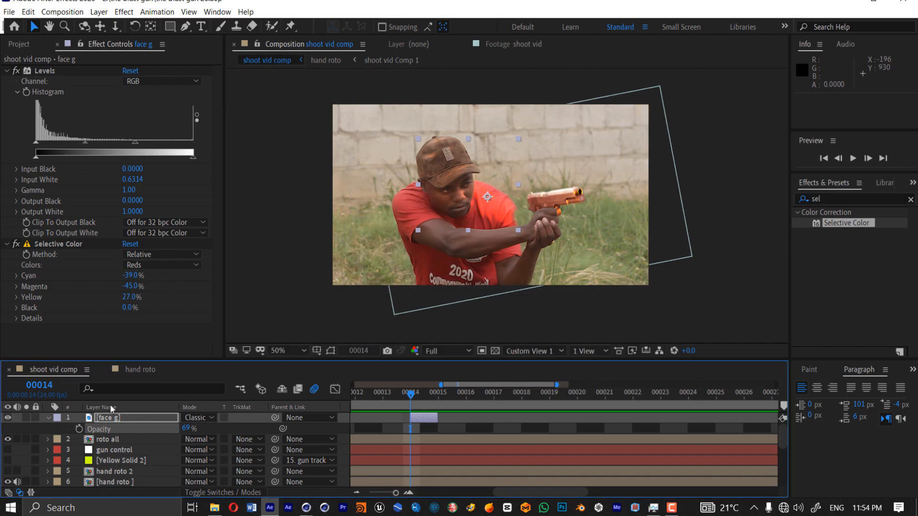
pyautogui.click(49, 418)
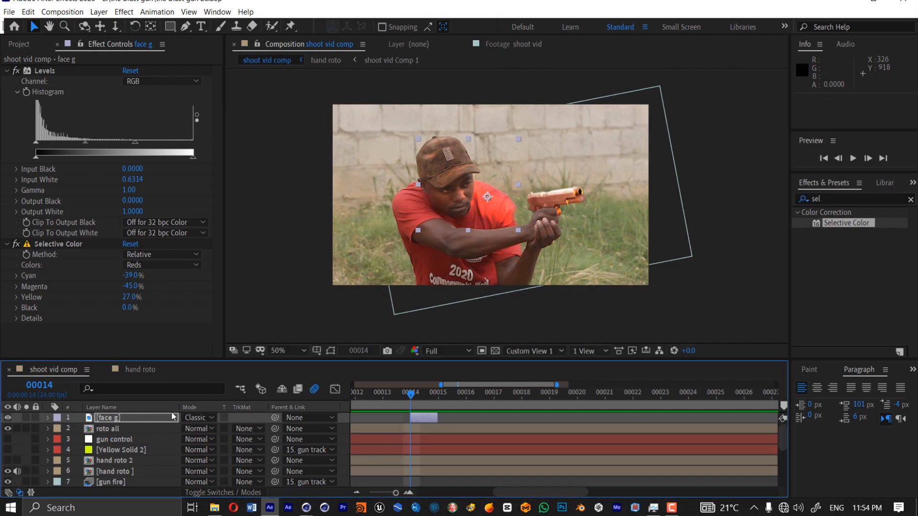
pyautogui.hotkey('ctrl', 'd')
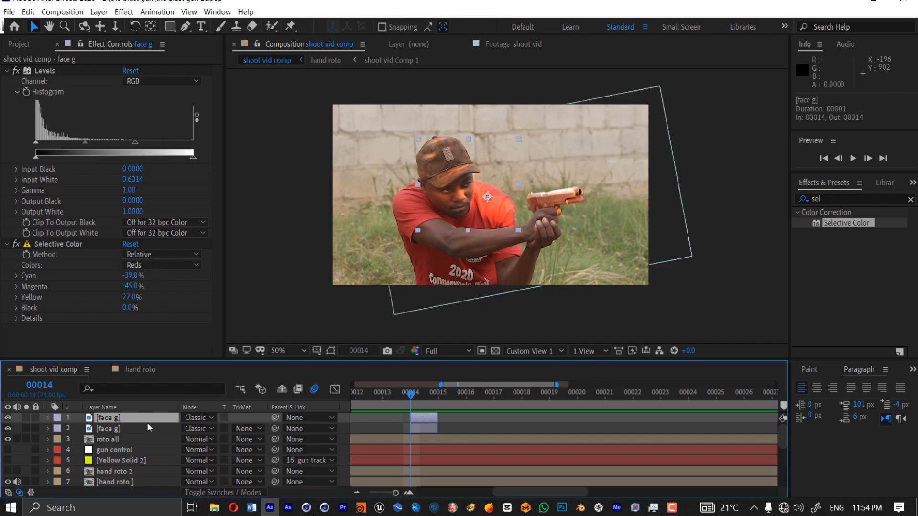
pyautogui.press('m')
pyautogui.click(97, 430)
pyautogui.press('Delete')
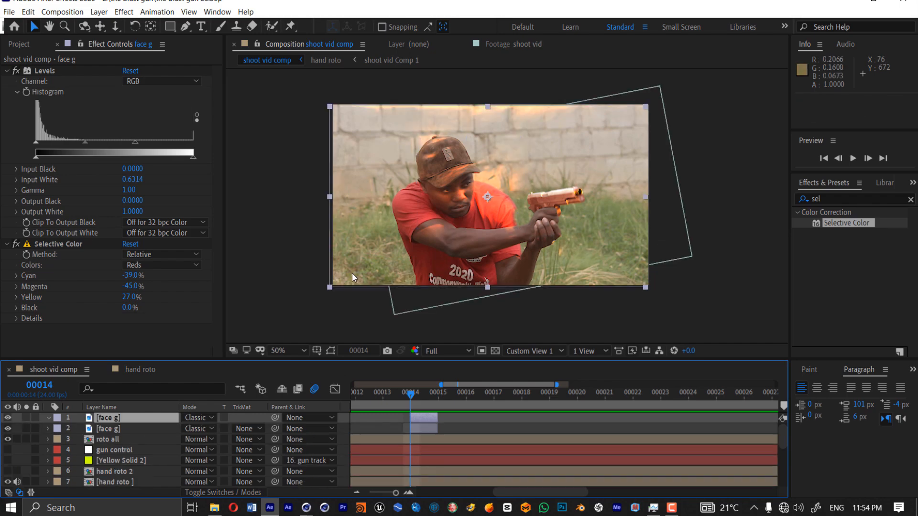
# - Set the top face g copy's blending mode to Normal and move the layer up about 22 px over the arm
pyautogui.click(200, 417)
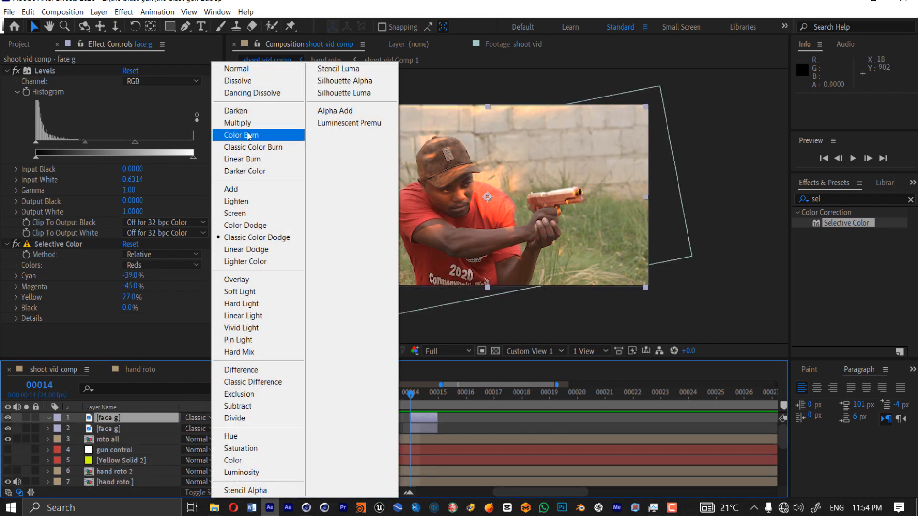
pyautogui.click(248, 68)
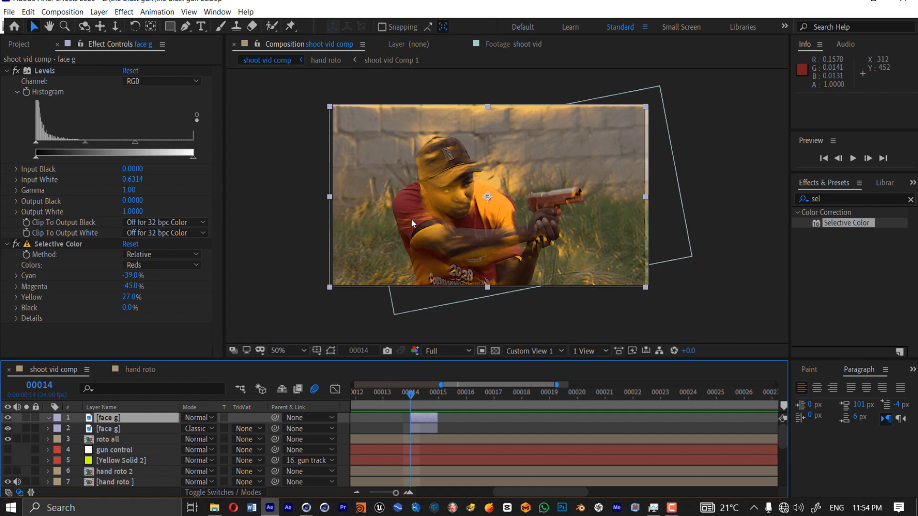
pyautogui.moveTo(432, 240); pyautogui.dragTo(430, 233)
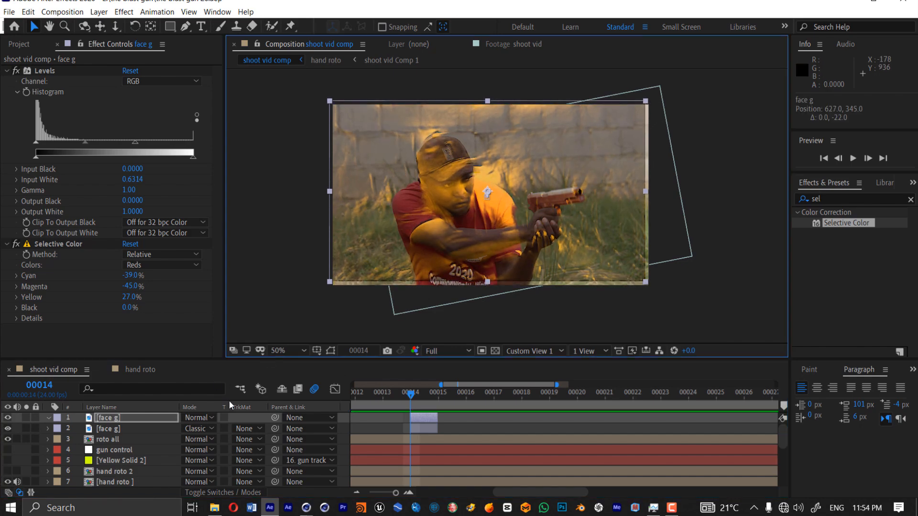
# - Try Color Dodge, Screen, Lighten and Add on the top face g copy, and set its blending mode to Classic Color Dodge
pyautogui.click(200, 418)
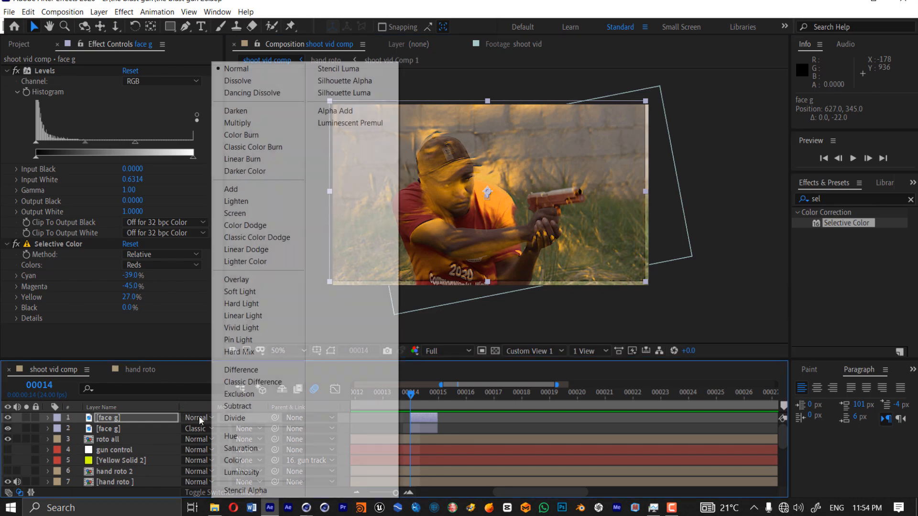
pyautogui.click(254, 238)
pyautogui.click(202, 419)
pyautogui.click(249, 226)
pyautogui.click(203, 420)
pyautogui.click(241, 213)
pyautogui.click(202, 419)
pyautogui.click(239, 202)
pyautogui.click(202, 419)
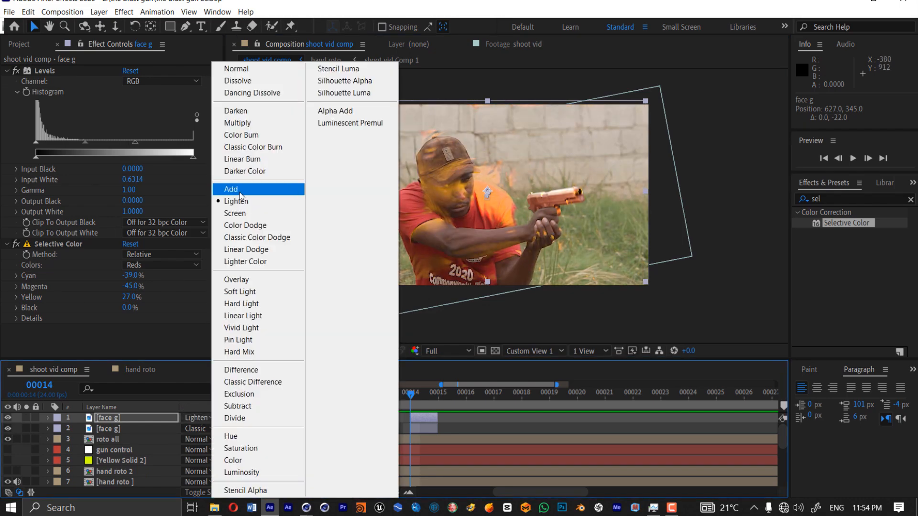
pyautogui.click(241, 190)
pyautogui.scroll(2, 386, 217)
pyautogui.click(198, 417)
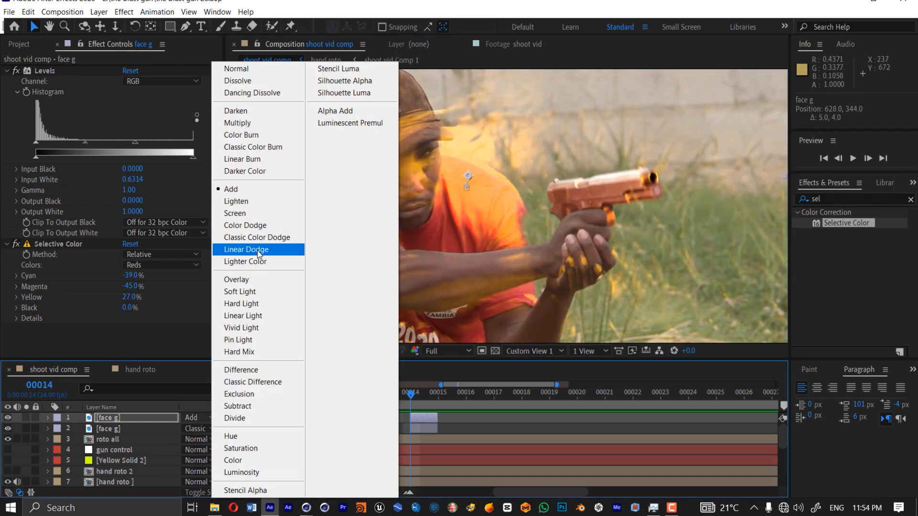
pyautogui.click(253, 239)
# - Compare the shot with and without the top face g copy, and set its Levels Input White to 0.4510 and Gamma to 2.26
pyautogui.click(8, 418)
pyautogui.click(8, 418)
pyautogui.moveTo(135, 142); pyautogui.dragTo(50, 142)
# - Draw a closed Pen mask on the top face g copy around the man's shoulder and outstretched forearm
pyautogui.click(185, 27)
pyautogui.click(399, 245)
pyautogui.click(384, 238)
pyautogui.click(375, 234)
pyautogui.click(358, 233)
pyautogui.click(305, 227)
pyautogui.click(313, 261)
pyautogui.click(312, 297)
pyautogui.moveTo(319, 315); pyautogui.dragTo(313, 255, button='middle')
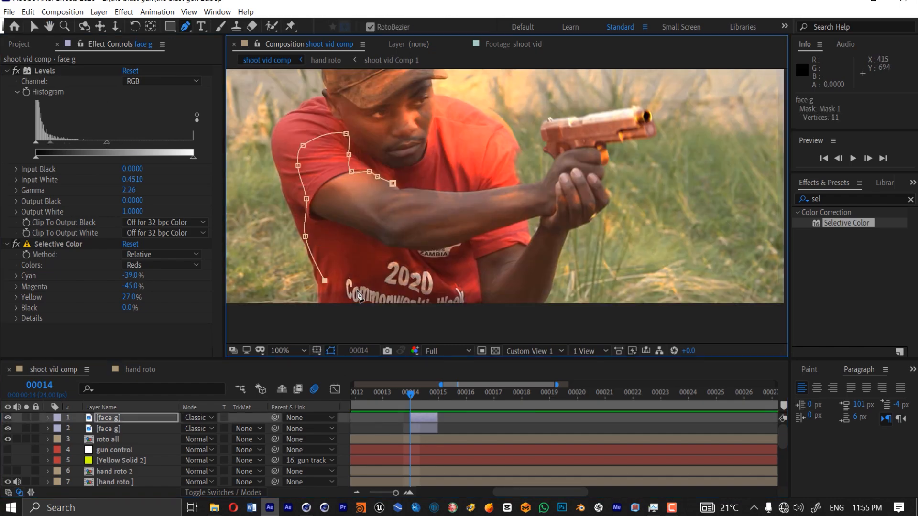
pyautogui.click(324, 281)
pyautogui.click(360, 285)
pyautogui.click(406, 282)
pyautogui.click(469, 267)
# - Set the top face g copy's opacity to 54% and preview the arm lighting from frame 13
pyautogui.click(154, 418)
pyautogui.press('t')
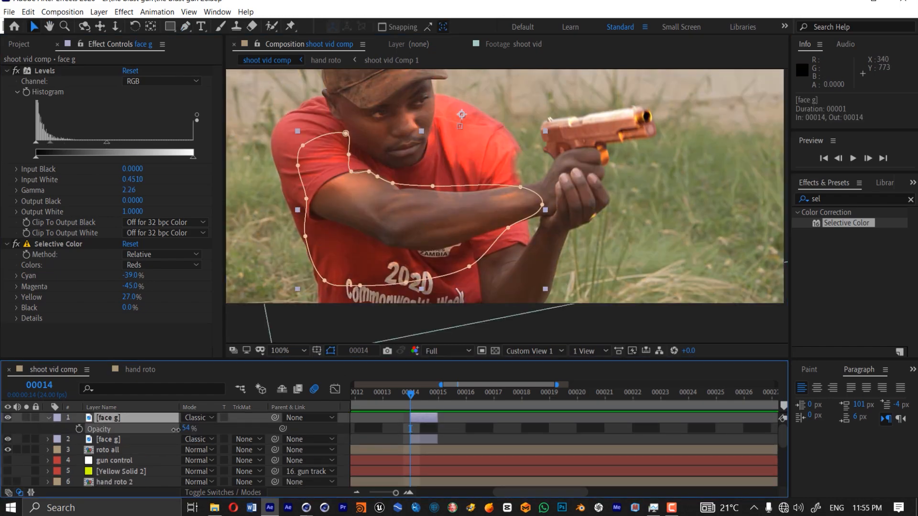
pyautogui.moveTo(186, 429); pyautogui.dragTo(164, 429)
pyautogui.scroll(-1, 407, 287)
pyautogui.click(387, 394)
pyautogui.press('space')
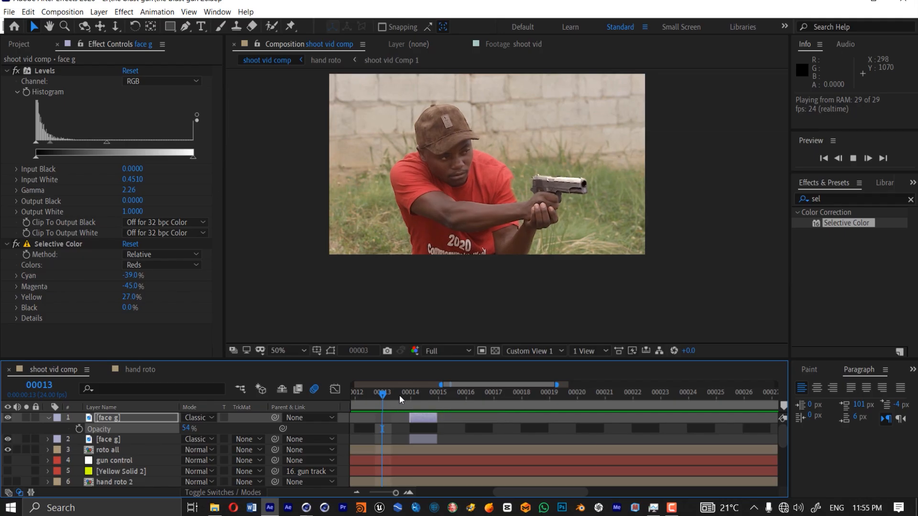
pyautogui.moveTo(382, 395)
pyautogui.mouseDown()
pyautogui.moveTo(440, 395)
pyautogui.moveTo(384, 395)
pyautogui.mouseUp()
pyautogui.press('space')
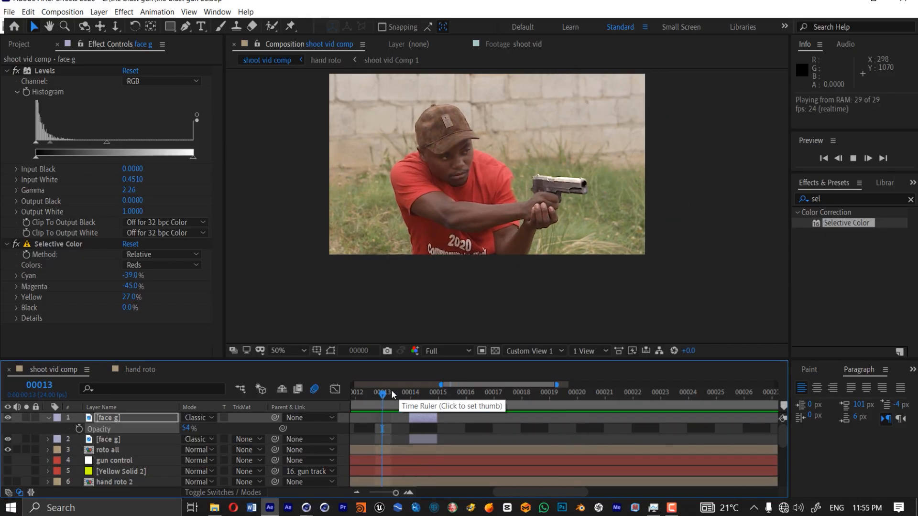
# - At frame 14, set the lower face g layer's Levels Gamma to 1.42 and duplicate that layer
pyautogui.click(411, 395)
pyautogui.click(139, 419)
pyautogui.click(140, 438)
pyautogui.scroll(1, 407, 192)
pyautogui.moveTo(382, 182); pyautogui.dragTo(398, 272, button='middle')
pyautogui.moveTo(107, 143); pyautogui.dragTo(135, 143)
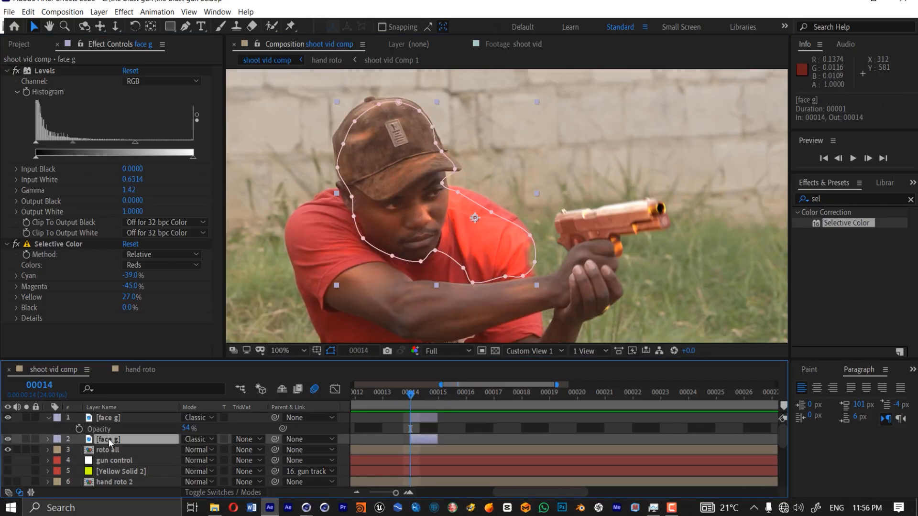
pyautogui.hotkey('ctrl', 'd')
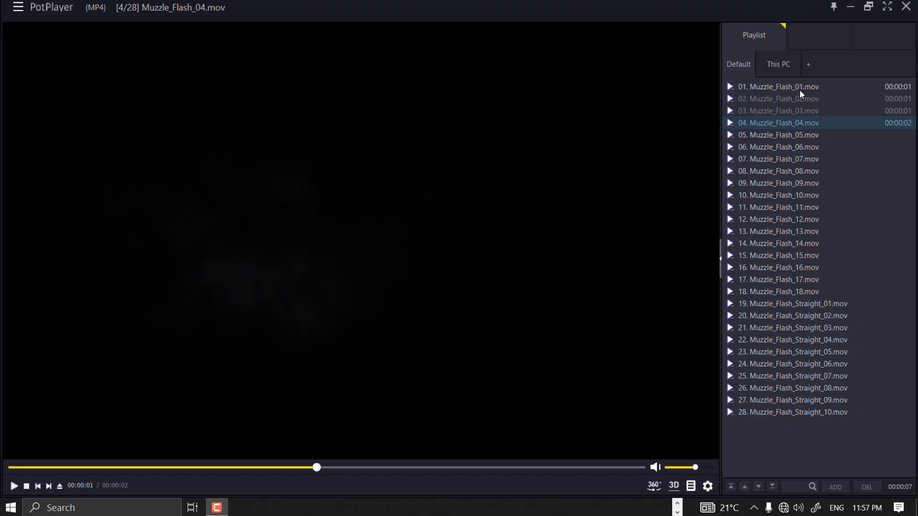
# - In PotPlayer, play Muzzle_Flash_01.mov and Muzzle_Flash_02.mov, and examine the opening flash frame of Muzzle_Flash_02.mov
pyautogui.doubleClick(799, 90)
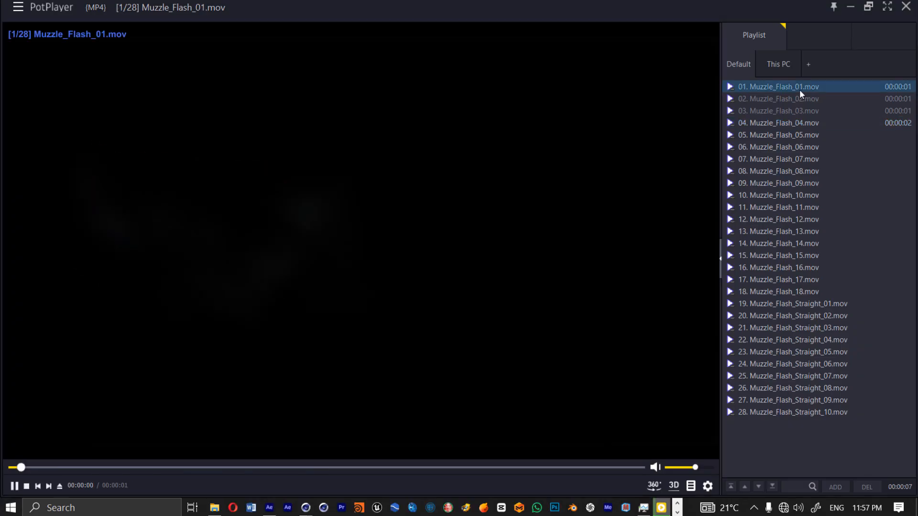
pyautogui.click(796, 102)
pyautogui.doubleClick(796, 101)
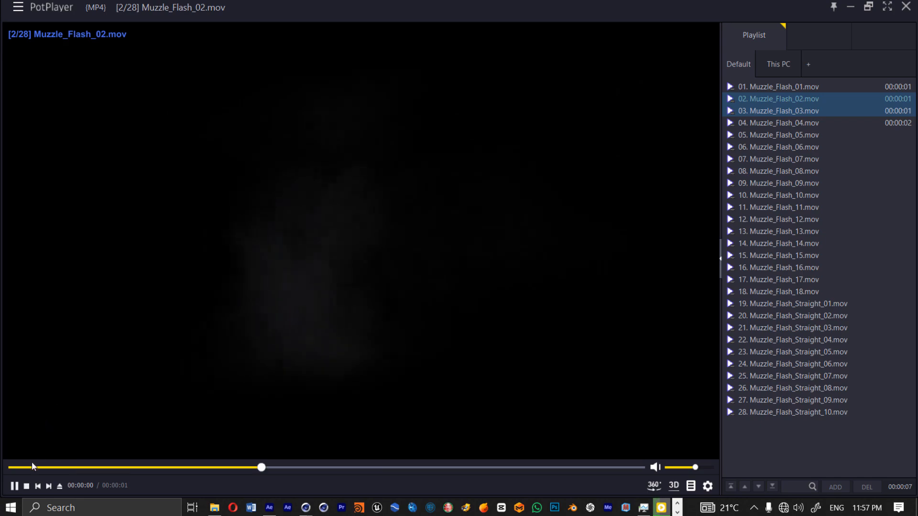
pyautogui.click(13, 467)
pyautogui.click(14, 486)
pyautogui.click(12, 468)
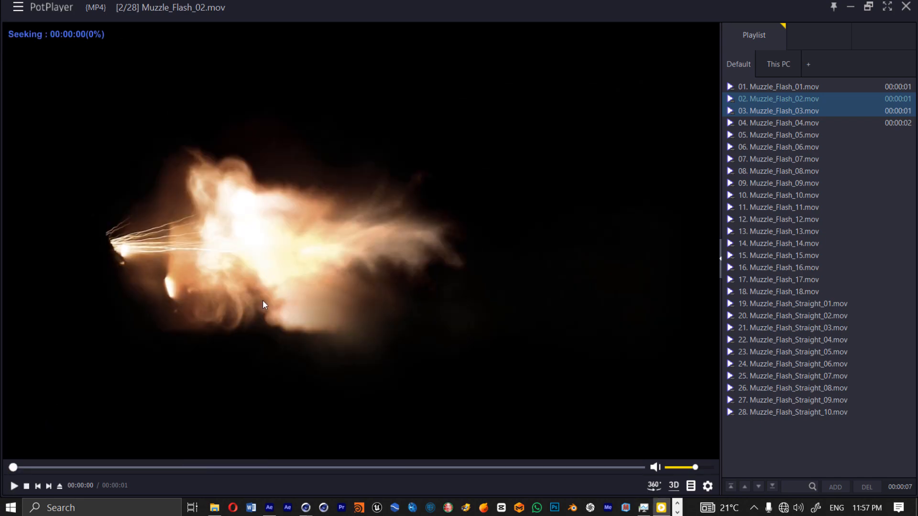
# - Play Muzzle_Flash_03.mov and examine its opening flash frame
pyautogui.doubleClick(795, 112)
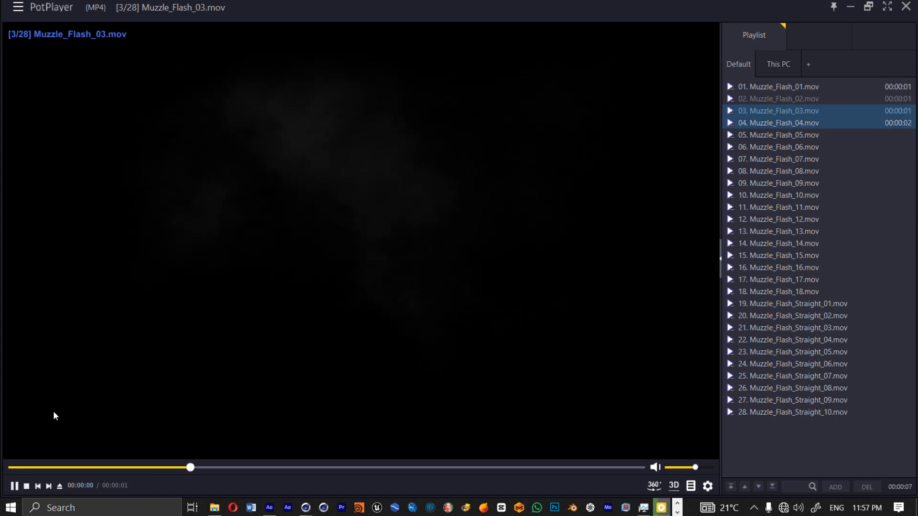
pyautogui.click(13, 468)
pyautogui.press('space')
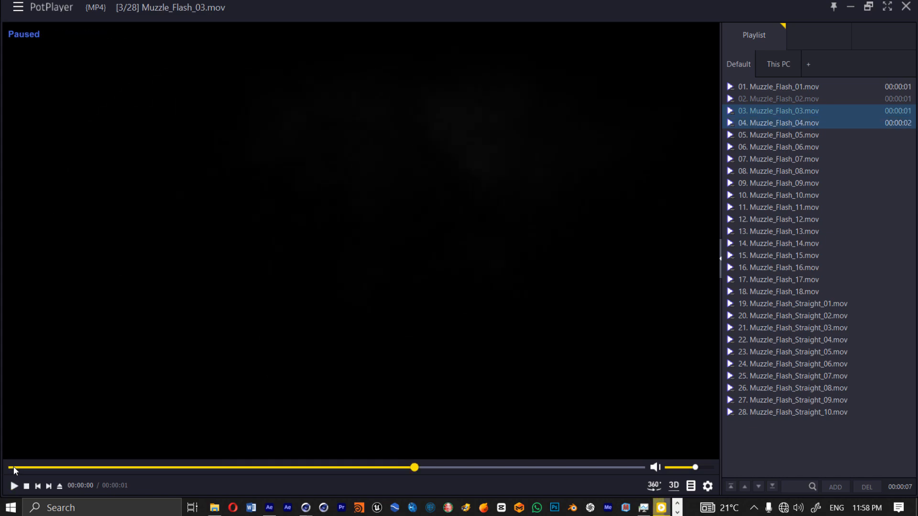
pyautogui.click(13, 468)
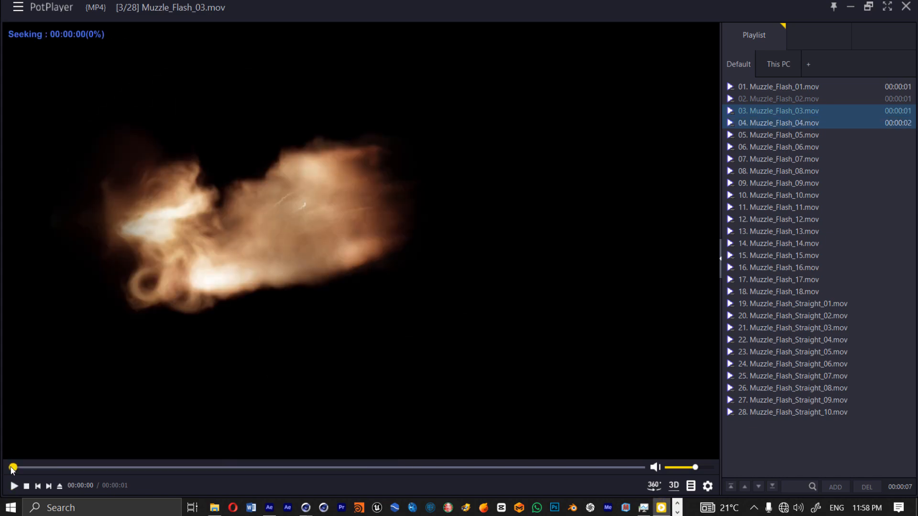
# - Examine the opening flash frame of Muzzle_Flash_04.mov, replay Muzzle_Flash_02.mov and close the player
pyautogui.doubleClick(762, 124)
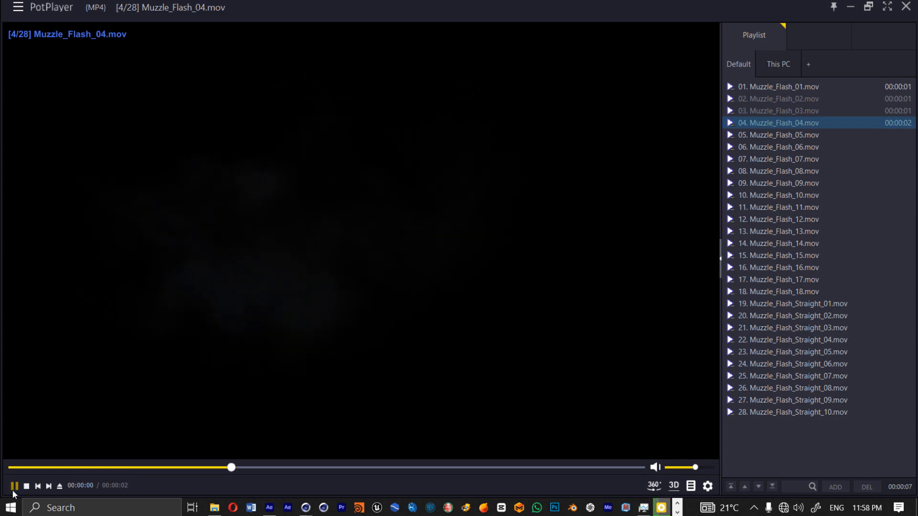
pyautogui.click(13, 468)
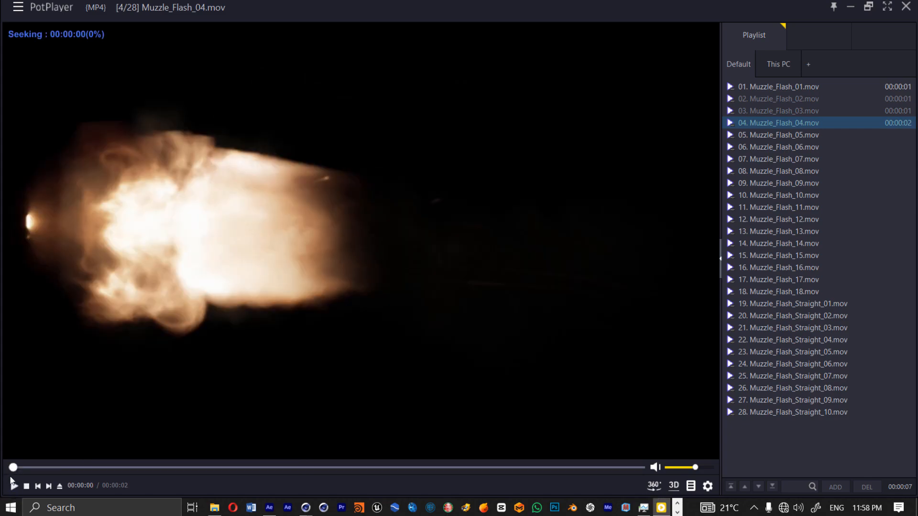
pyautogui.moveTo(14, 468)
pyautogui.mouseDown()
pyautogui.moveTo(35, 472)
pyautogui.moveTo(0, 477)
pyautogui.mouseUp()
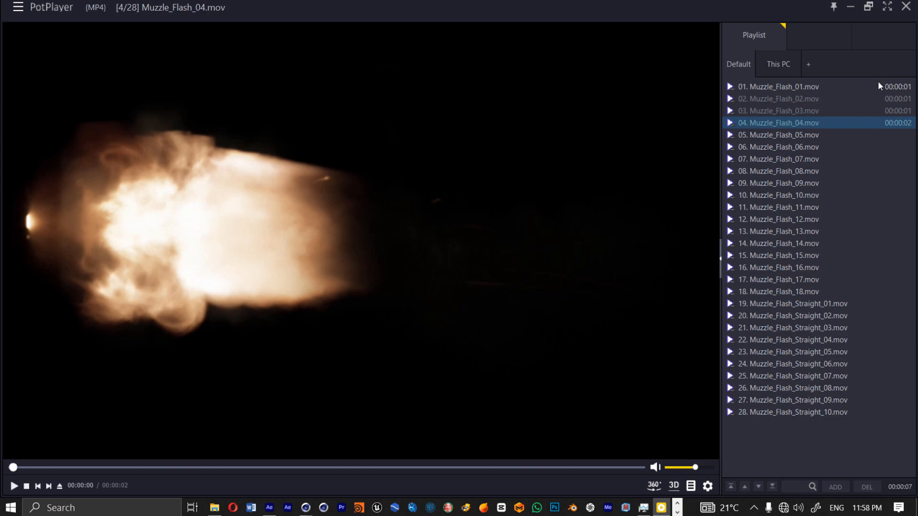
pyautogui.doubleClick(785, 101)
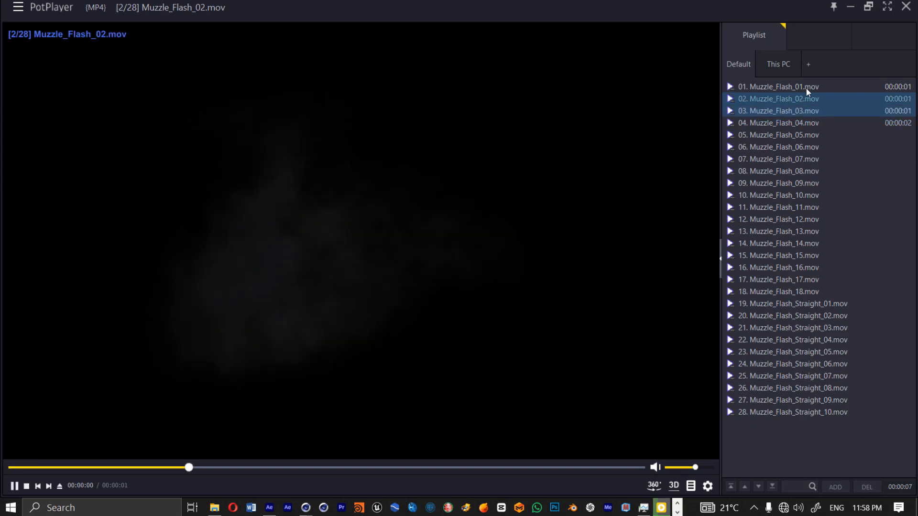
pyautogui.click(906, 6)
# - Import Muzzle_Flash_02 and Muzzle_Flash_04 from the 11. Muzzle_Flashes folder as footage
pyautogui.scroll(2, 458, 218)
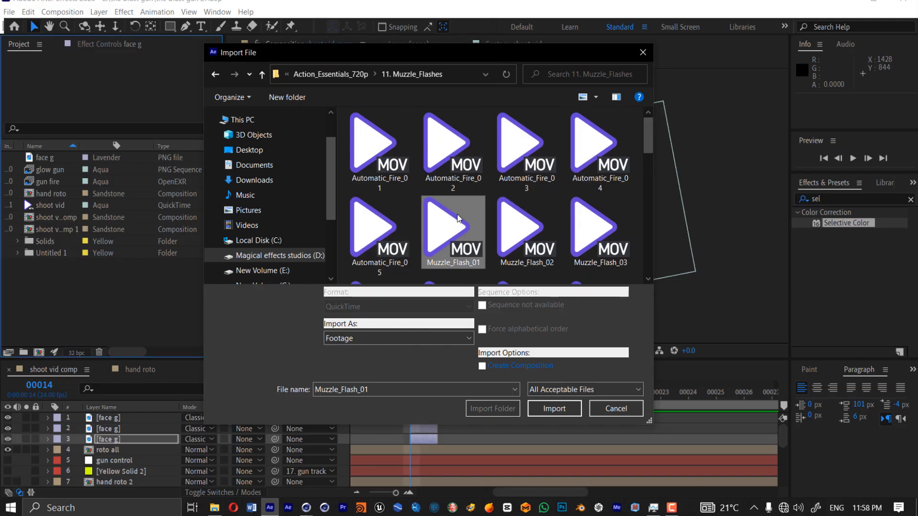
pyautogui.scroll(-2, 457, 219)
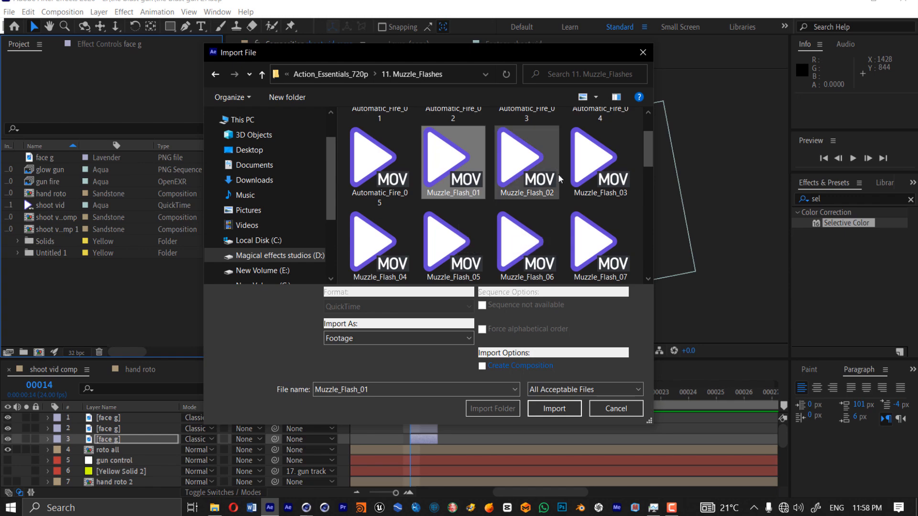
pyautogui.click(526, 162)
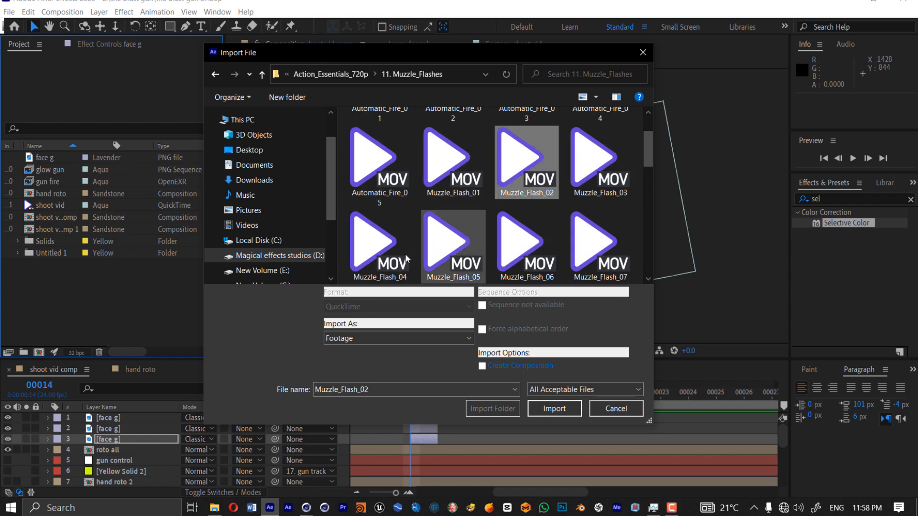
pyautogui.keyDown('ctrl'); pyautogui.click(398, 269); pyautogui.keyUp('ctrl')
pyautogui.click(554, 409)
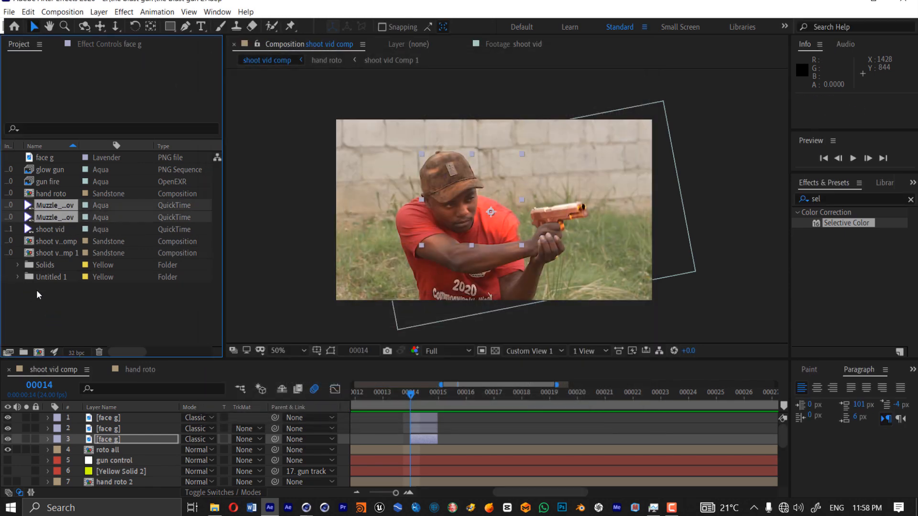
# - Rename the Muzzle_Flash_02.mov footage as Muzzle and add it as the top layer of shoot vid comp
pyautogui.click(50, 308)
pyautogui.click(62, 205)
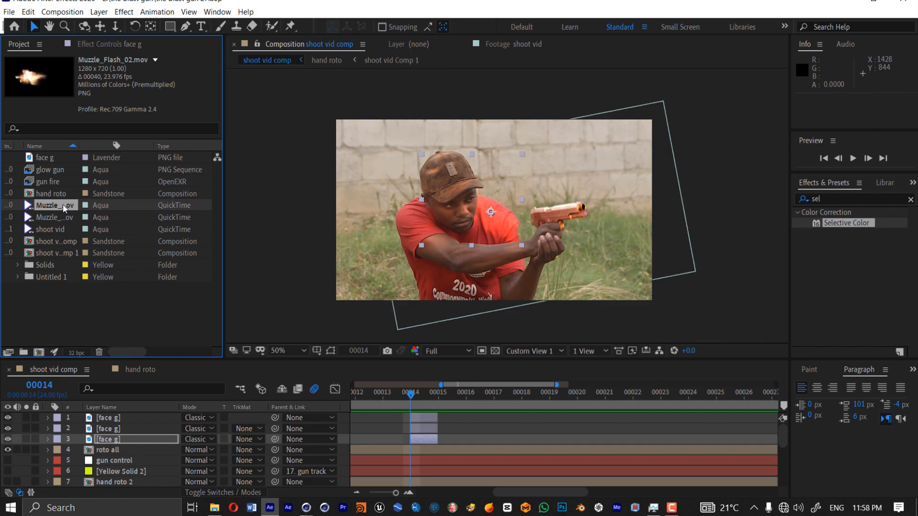
pyautogui.press('Return')
pyautogui.write('Muzzle')
pyautogui.click(83, 289)
pyautogui.click(60, 205)
pyautogui.moveTo(60, 206); pyautogui.dragTo(117, 414)
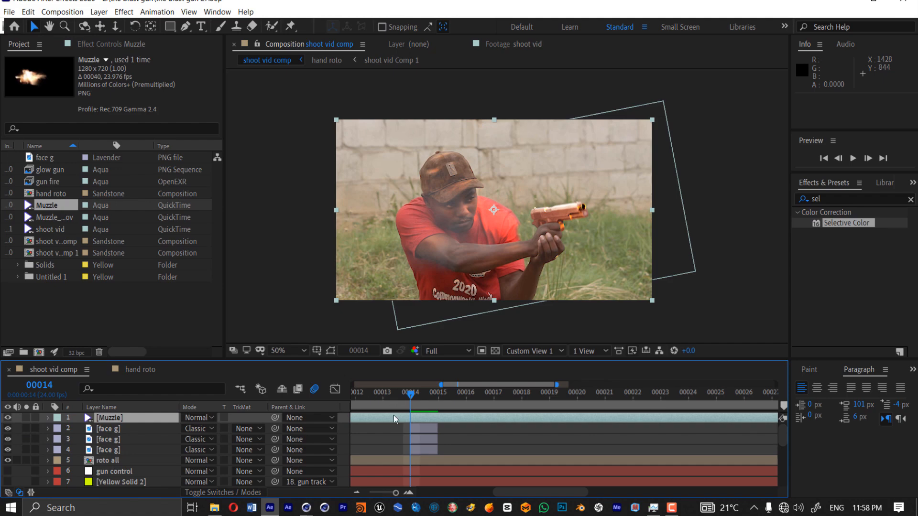
# - Shift the Muzzle layer to start at frame 14 and set its blending mode to Screen
pyautogui.moveTo(378, 418); pyautogui.dragTo(475, 417)
pyautogui.moveTo(396, 493); pyautogui.dragTo(347, 492)
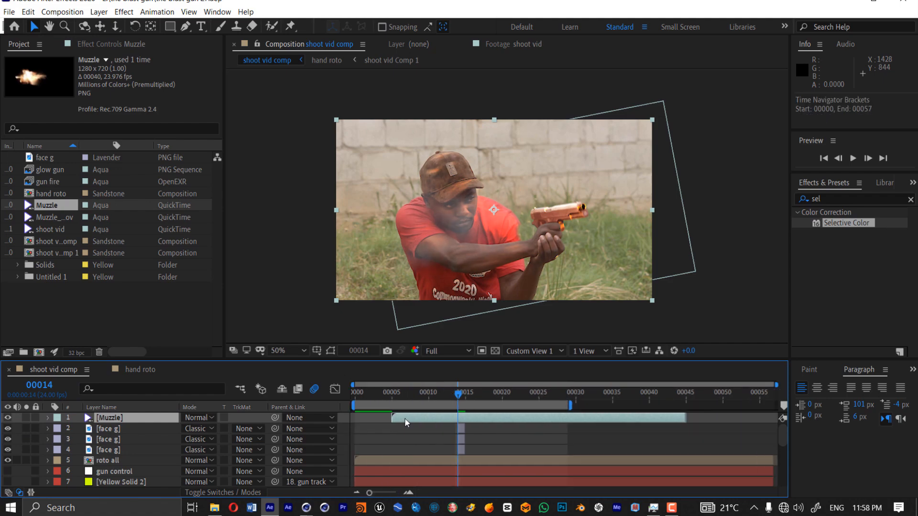
pyautogui.moveTo(404, 418); pyautogui.dragTo(466, 418)
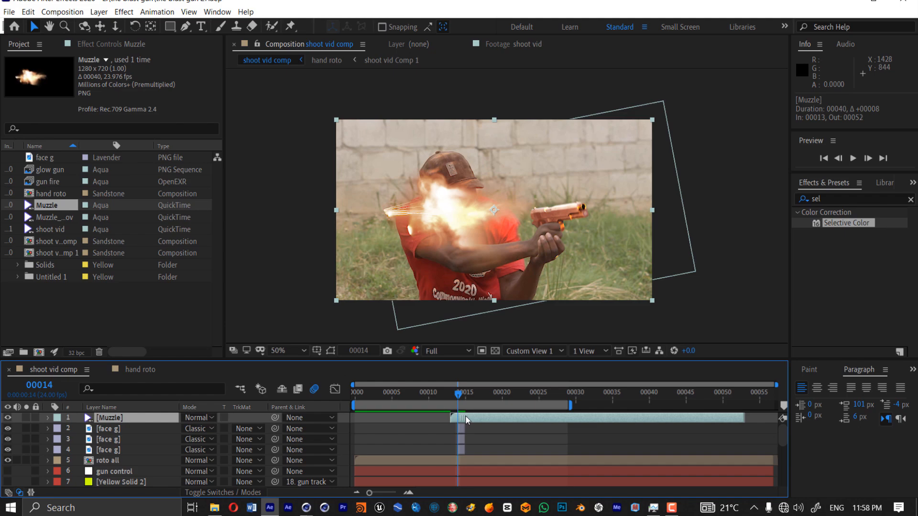
pyautogui.click(203, 418)
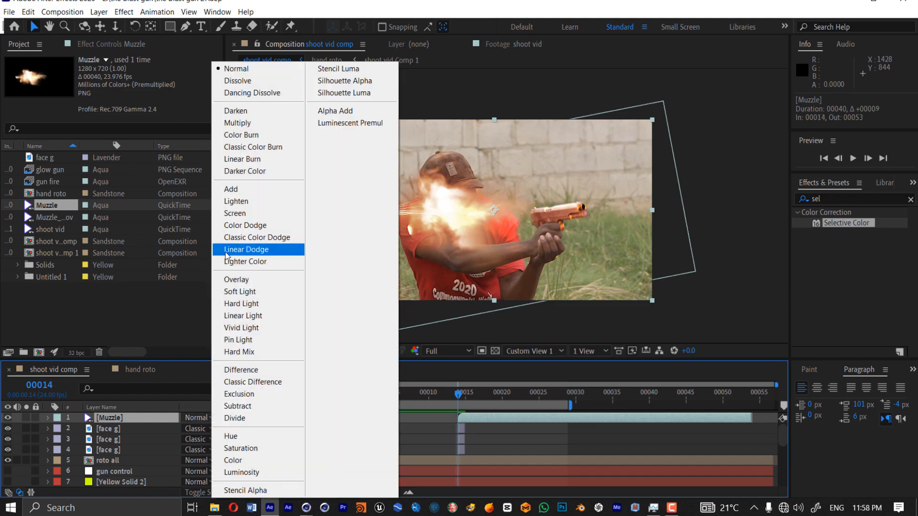
pyautogui.click(241, 218)
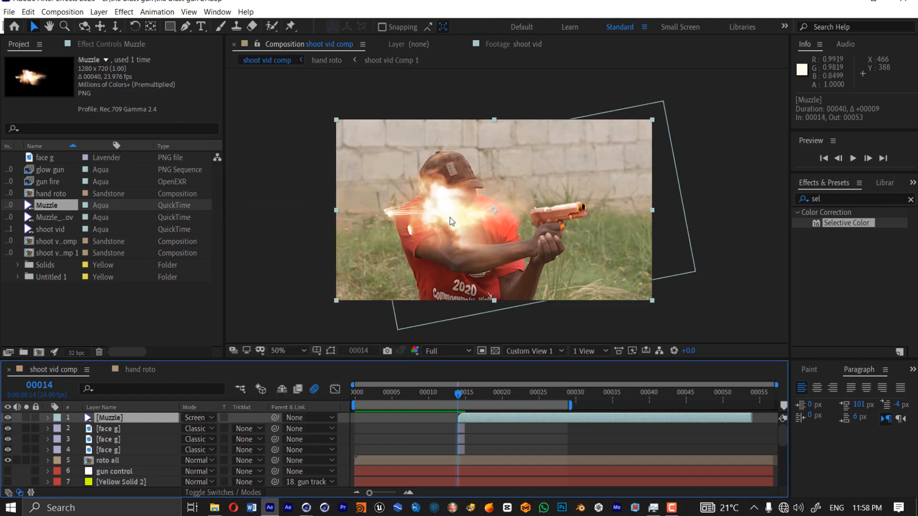
# - Move the muzzle flash in front of the gun barrel, at position about 1432, 340
pyautogui.moveTo(435, 218); pyautogui.dragTo(629, 213)
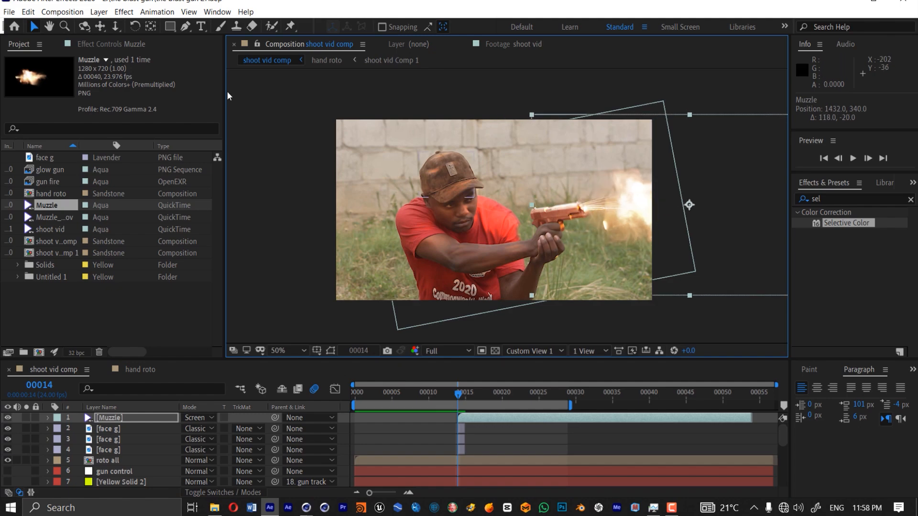
pyautogui.press('y')
pyautogui.press('v')
# - Shift the Muzzle layer to start at frame 12 and fine-tune its position to about 1430, 340
pyautogui.click(449, 395)
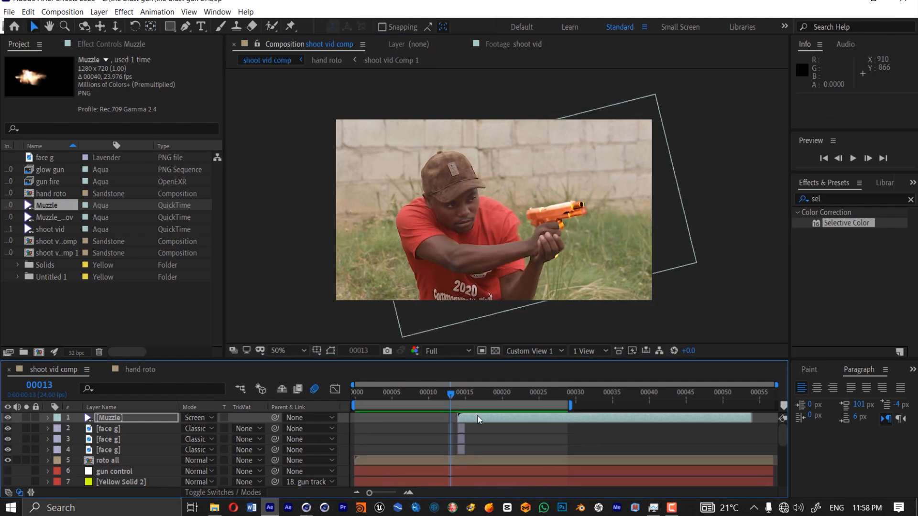
pyautogui.moveTo(478, 416); pyautogui.dragTo(470, 416)
pyautogui.scroll(1, 619, 233)
pyautogui.moveTo(691, 224); pyautogui.dragTo(693, 217)
pyautogui.scroll(-1, 693, 217)
pyautogui.click(443, 396)
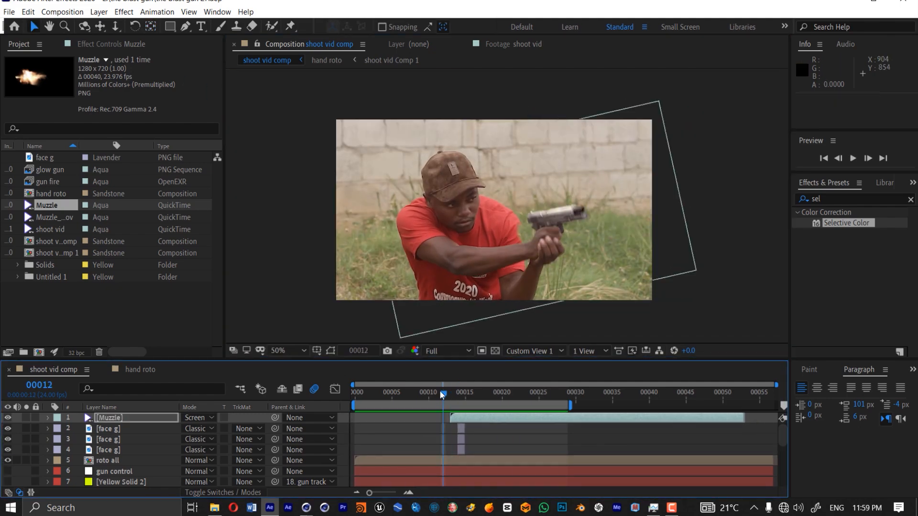
pyautogui.press('pageup')
pyautogui.press('pagedown')
pyautogui.moveTo(480, 417); pyautogui.dragTo(472, 417)
pyautogui.moveTo(608, 200); pyautogui.dragTo(608, 204)
pyautogui.press('pagedown')
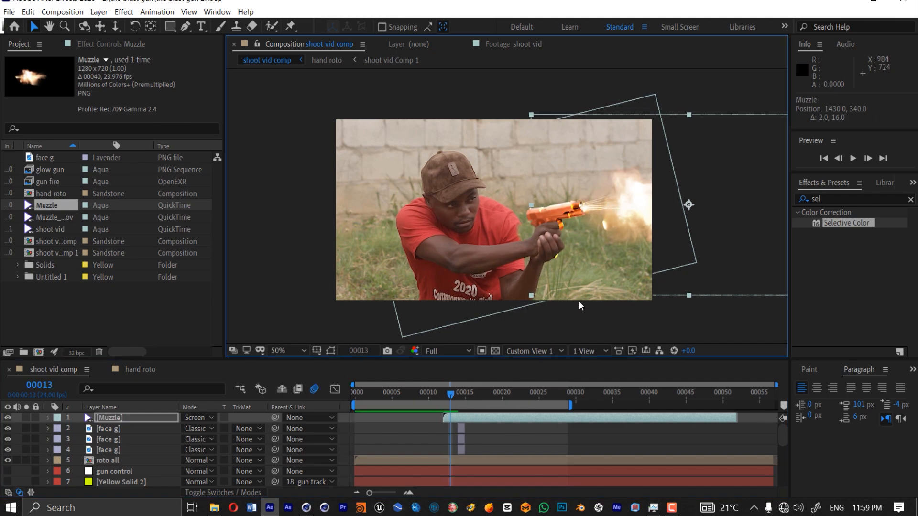
# - Examine the flash frame by frame around frames 11 to 13 and play the shot
pyautogui.press('pageup')
pyautogui.press('pagedown')
pyautogui.press('pageup')
pyautogui.press('pageup')
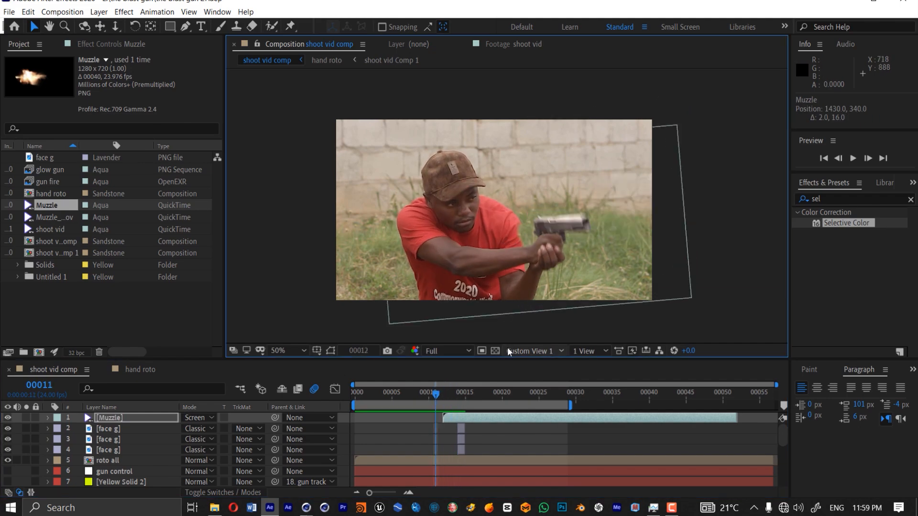
pyautogui.press('pagedown')
pyautogui.moveTo(444, 419); pyautogui.dragTo(452, 419)
pyautogui.moveTo(467, 417); pyautogui.dragTo(480, 395)
pyautogui.press('space')
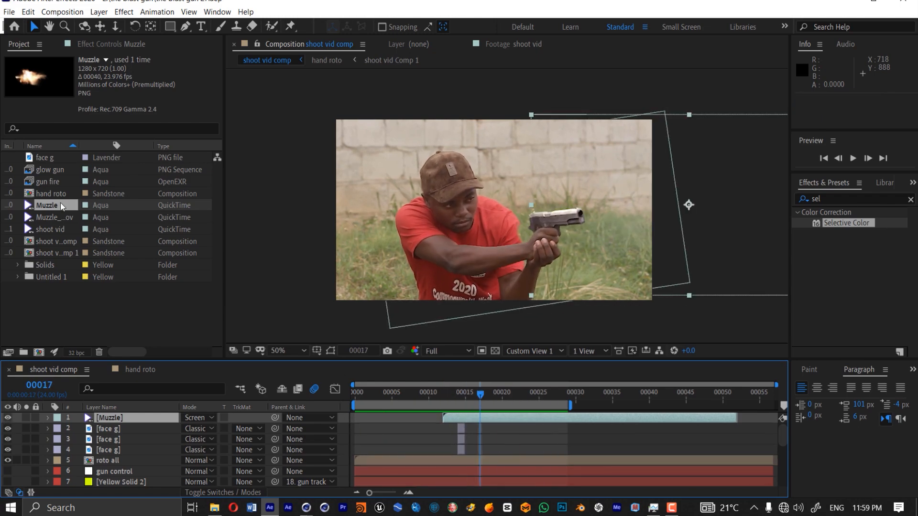
pyautogui.click(62, 218)
pyautogui.press('Return')
pyautogui.write('Muzzle 2')
pyautogui.click(88, 311)
pyautogui.click(118, 418)
pyautogui.hotkey('ctrl', 'd')
pyautogui.click(52, 229)
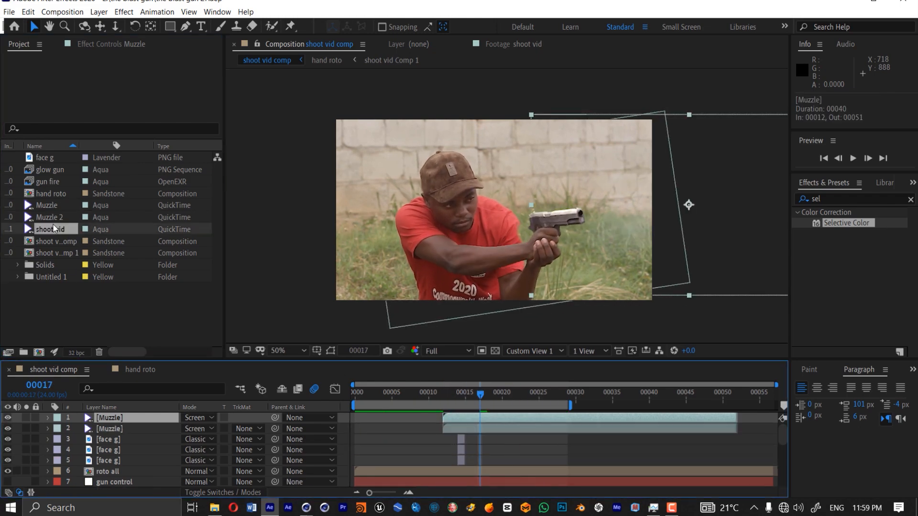
pyautogui.keyDown('alt'); pyautogui.moveTo(52, 218); pyautogui.dragTo(123, 420); pyautogui.keyUp('alt')
pyautogui.click(8, 429)
pyautogui.press('space')
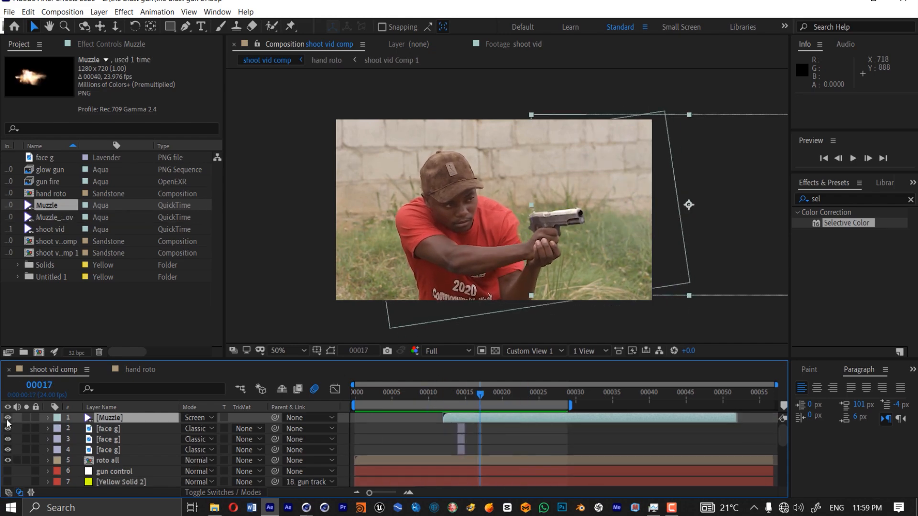
# - Rename the Muzzle_Flash_04.mov footage as Muzzle 2
pyautogui.click(62, 217)
pyautogui.press('Return')
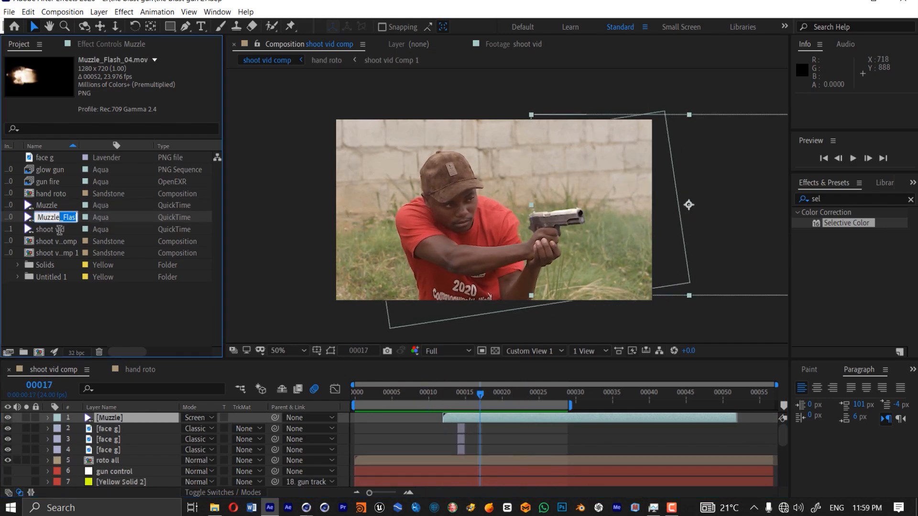
pyautogui.write('Muzzle 2')
pyautogui.press('Return')
# - Duplicate the Muzzle layer, replace the copy's source with the Muzzle 2 footage and preview the shot
pyautogui.click(121, 417)
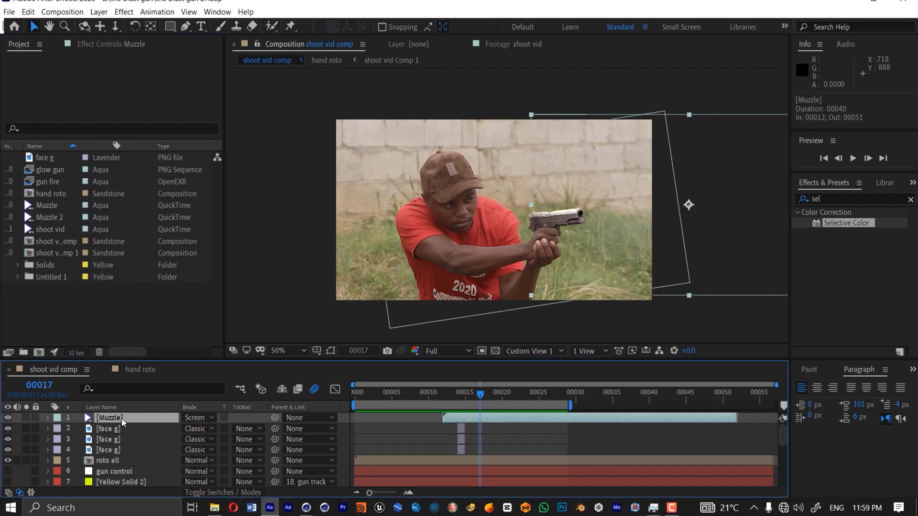
pyautogui.hotkey('ctrl', 'd')
pyautogui.click(64, 217)
pyautogui.keyDown('alt'); pyautogui.moveTo(65, 217); pyautogui.dragTo(120, 418); pyautogui.keyUp('alt')
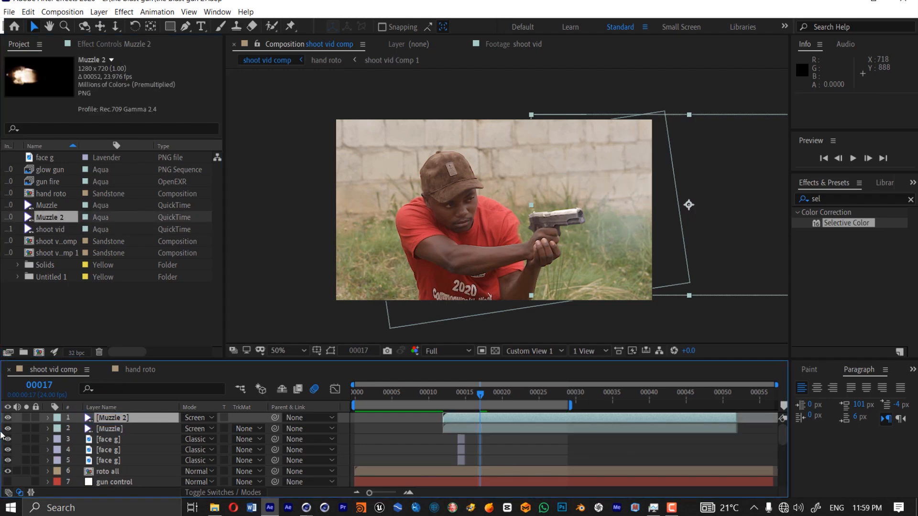
pyautogui.press('space')
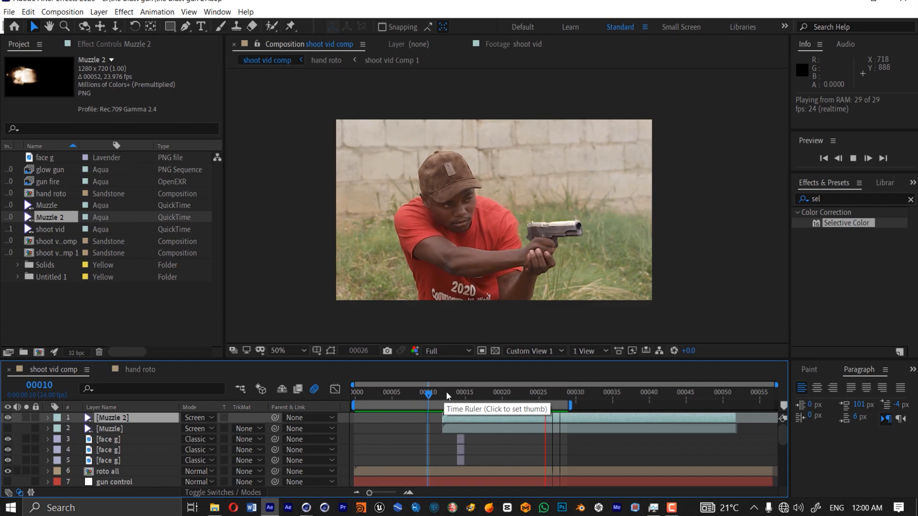
pyautogui.scroll(2, 550, 269)
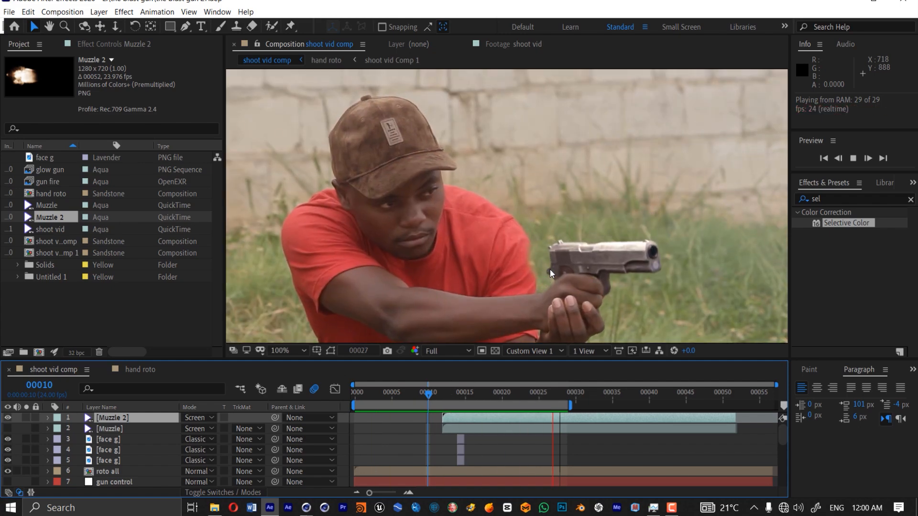
# - Align the Muzzle 2 flash with the gun's muzzle on frame 12, at position about 1597, 386
pyautogui.click(26, 418)
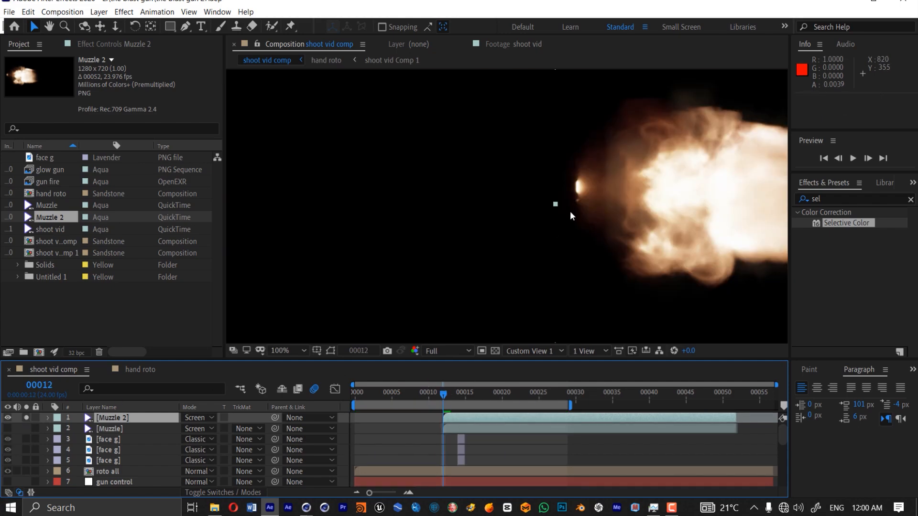
pyautogui.click(26, 418)
pyautogui.moveTo(590, 197); pyautogui.dragTo(671, 220)
pyautogui.scroll(-2, 671, 221)
# - Move Muzzle 2's anchor point to the gun's muzzle and rotate the flash slightly upward to follow the barrel
pyautogui.press('y')
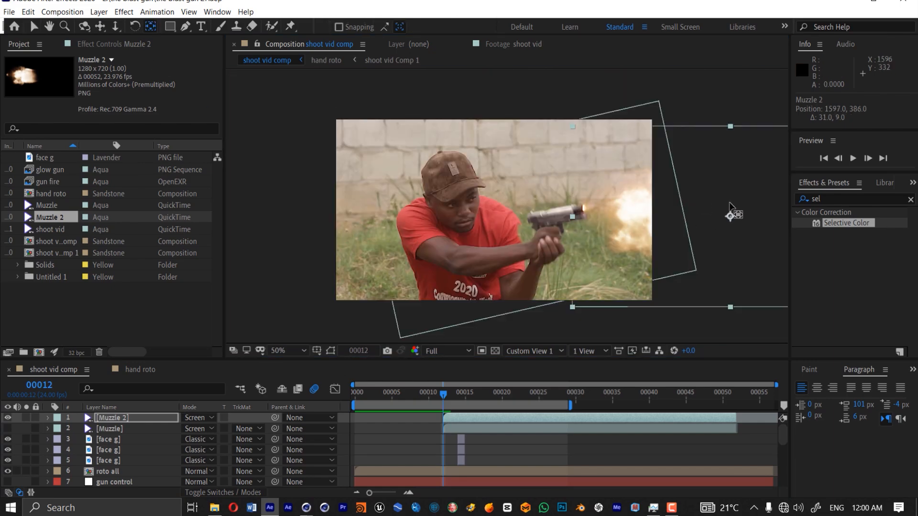
pyautogui.press('v')
pyautogui.press('w')
pyautogui.moveTo(727, 202); pyautogui.dragTo(727, 187)
pyautogui.press('v')
pyautogui.click(437, 397)
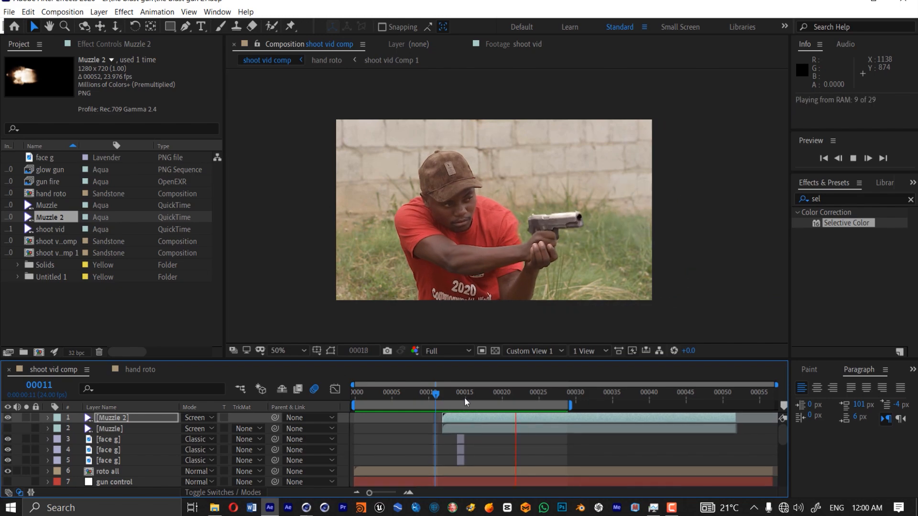
pyautogui.press('space')
pyautogui.press('space')
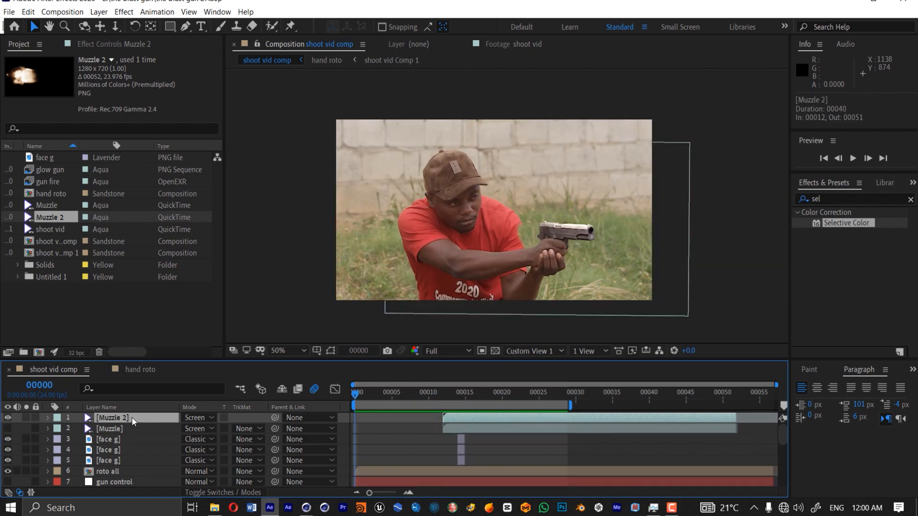
# - Set the scale of the Muzzle 2 layer to 61%
pyautogui.press('s')
pyautogui.click(451, 396)
pyautogui.moveTo(452, 398)
pyautogui.mouseDown()
pyautogui.moveTo(439, 394)
pyautogui.moveTo(451, 392)
pyautogui.mouseUp()
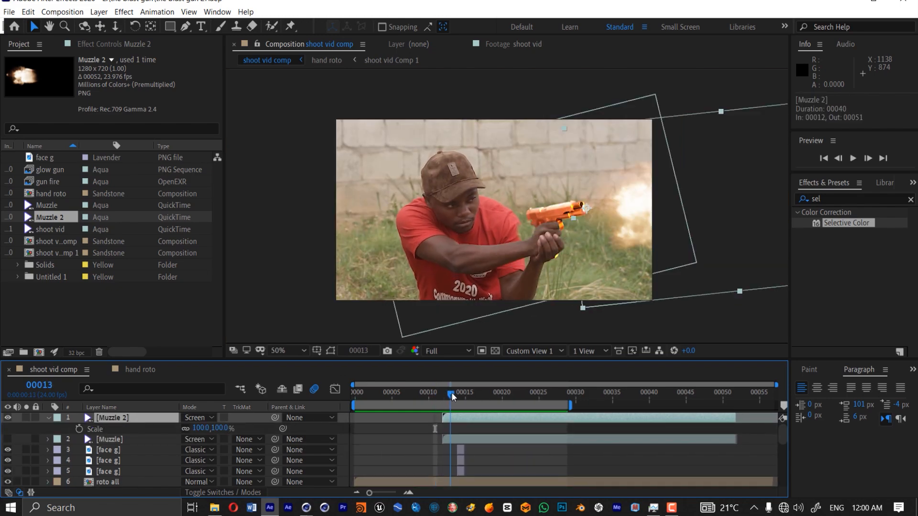
pyautogui.moveTo(220, 428); pyautogui.dragTo(200, 428)
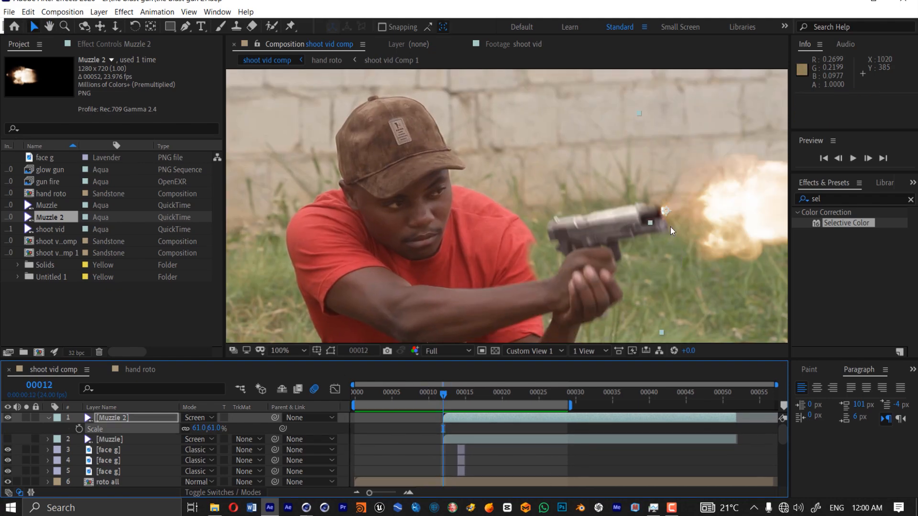
# - Play the shot and compare the flash with the gun's glow on frames 13 and 14
pyautogui.press('space')
pyautogui.press('space')
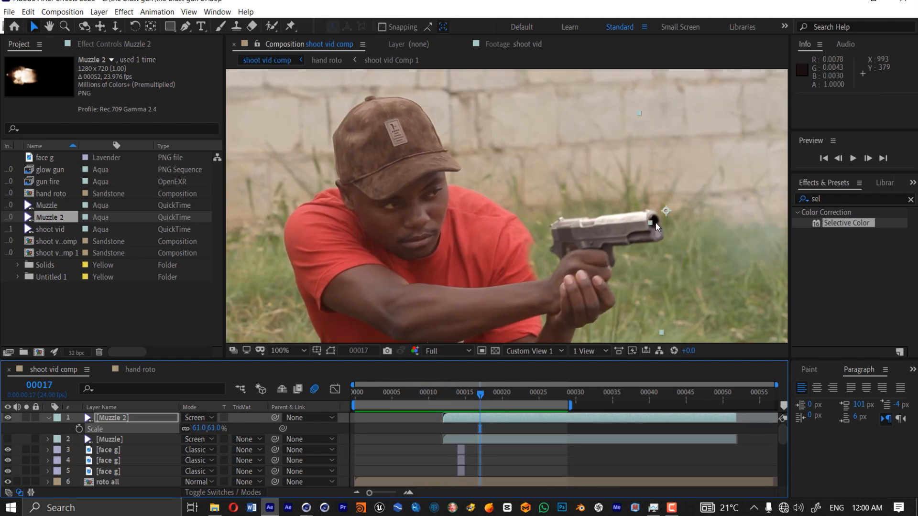
pyautogui.moveTo(469, 397)
pyautogui.mouseDown()
pyautogui.moveTo(443, 397)
pyautogui.moveTo(466, 398)
pyautogui.moveTo(458, 398)
pyautogui.mouseUp()
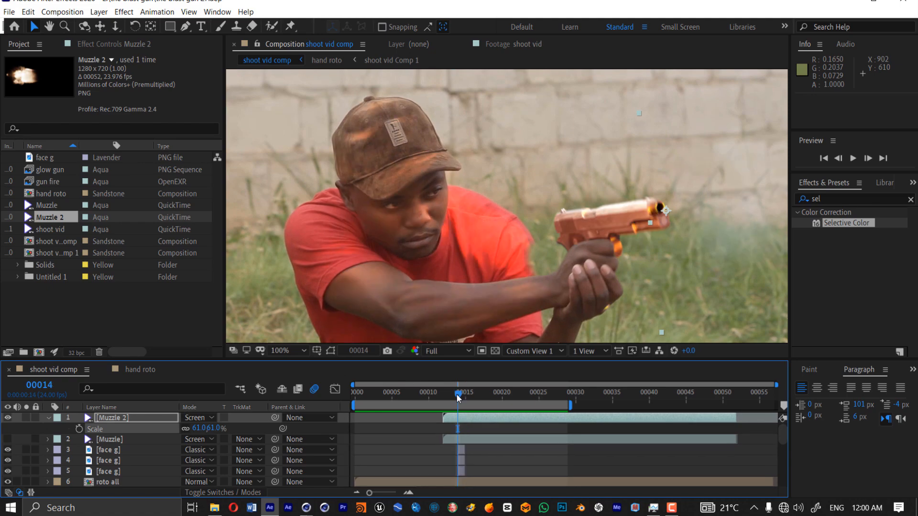
pyautogui.scroll(-2, 557, 296)
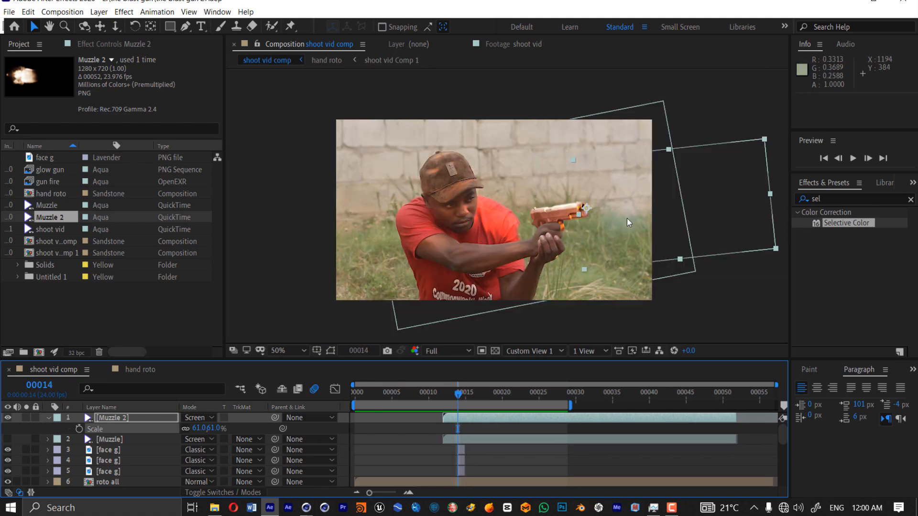
pyautogui.click(449, 399)
pyautogui.moveTo(450, 398)
pyautogui.mouseDown()
pyautogui.moveTo(465, 395)
pyautogui.moveTo(457, 394)
pyautogui.mouseUp()
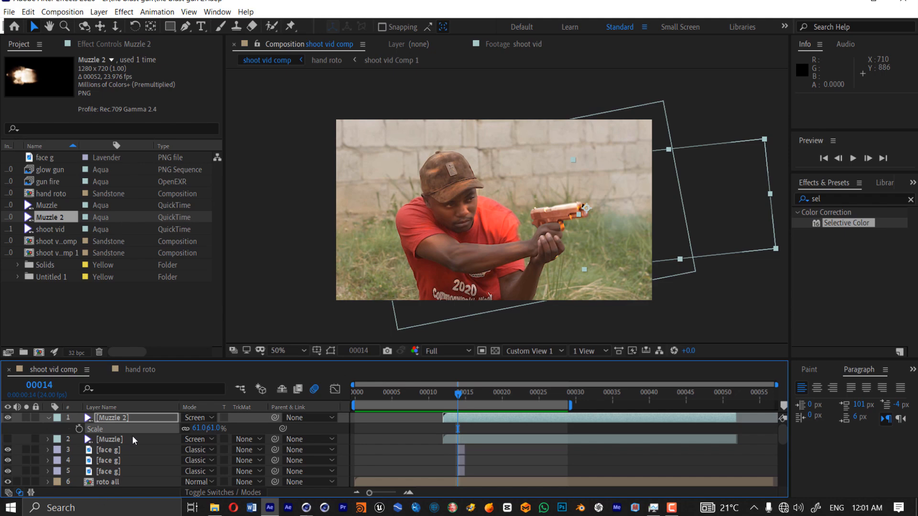
# - Move the glow gun layer's last Opacity keyframe to frame 14
pyautogui.scroll(-3, 132, 438)
pyautogui.scroll(-1, 131, 443)
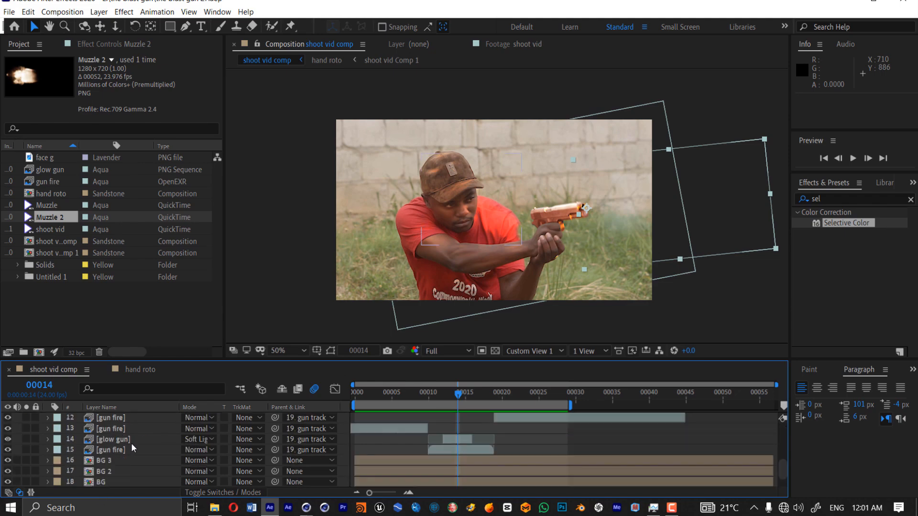
pyautogui.click(131, 441)
pyautogui.press('t')
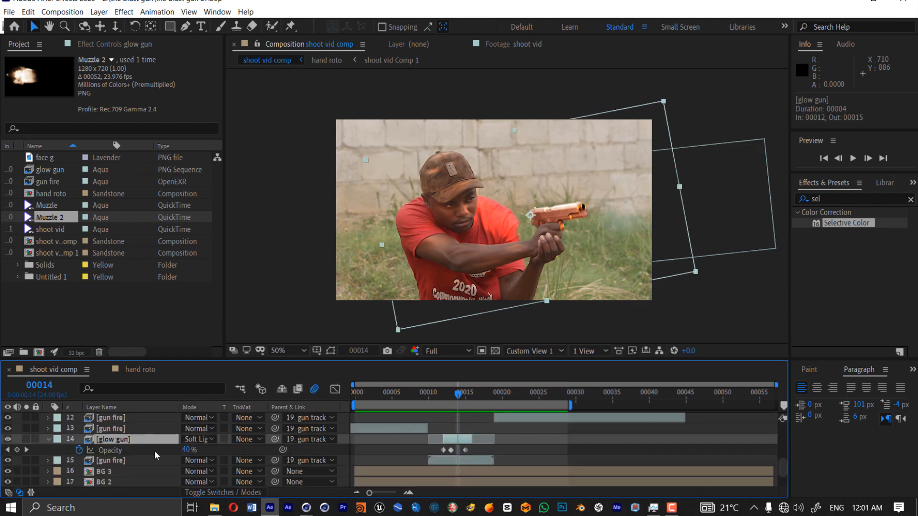
pyautogui.moveTo(466, 449); pyautogui.dragTo(458, 450)
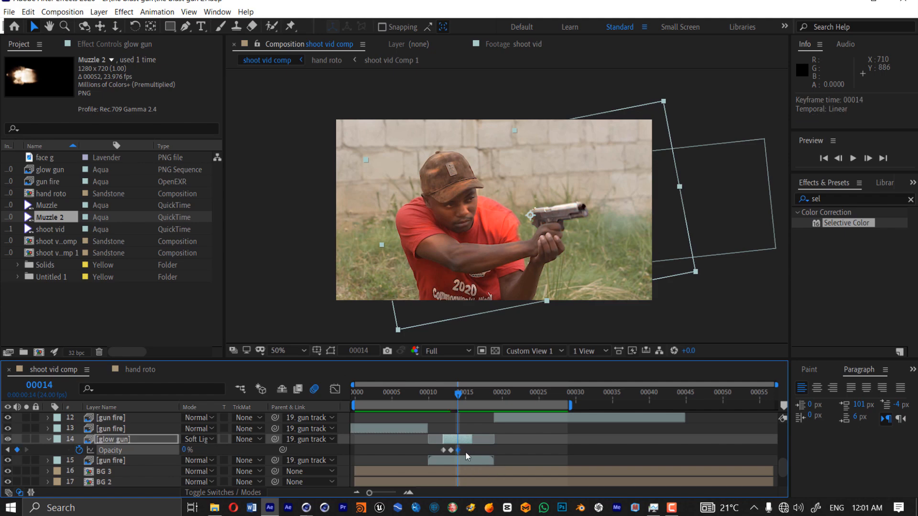
pyautogui.click(48, 440)
# - Show the Opacity of the topmost face g layer and inspect the layer timing around frame 14
pyautogui.scroll(4, 44, 439)
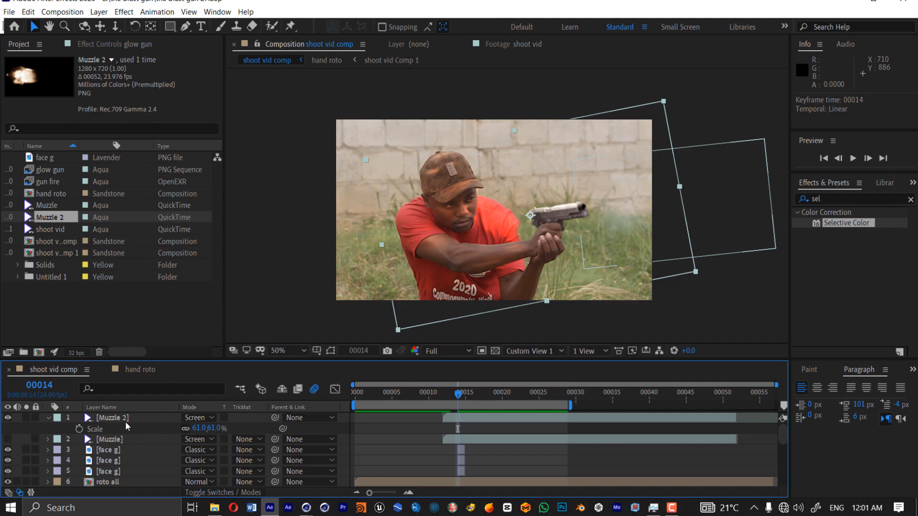
pyautogui.click(48, 418)
pyautogui.click(110, 439)
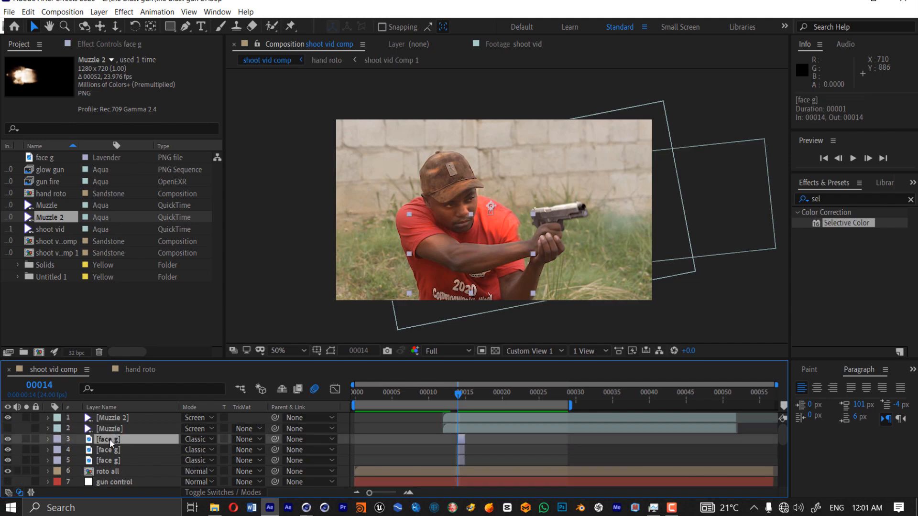
pyautogui.press('t')
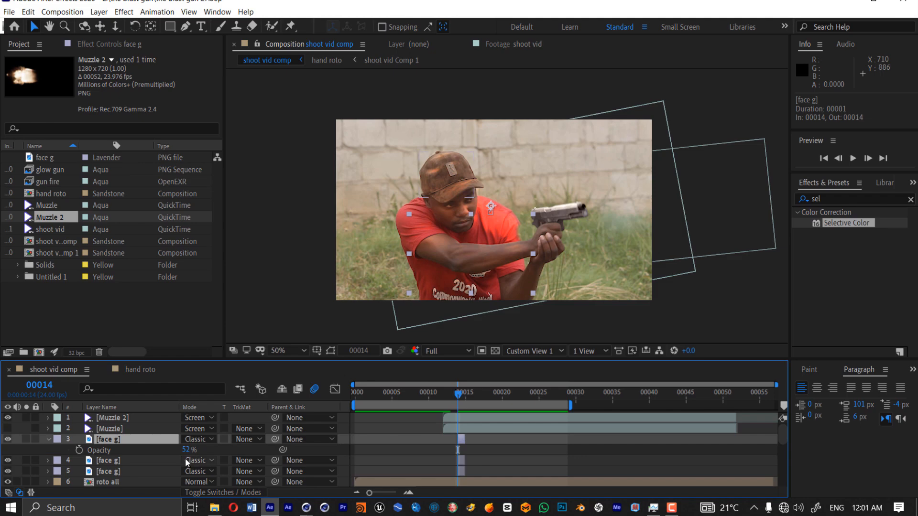
pyautogui.press('=')
pyautogui.press('=')
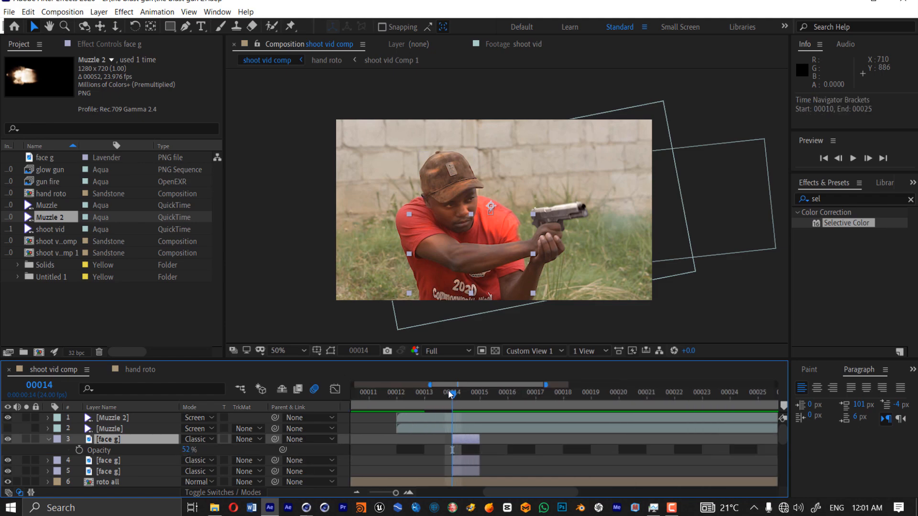
pyautogui.moveTo(448, 389); pyautogui.dragTo(432, 393)
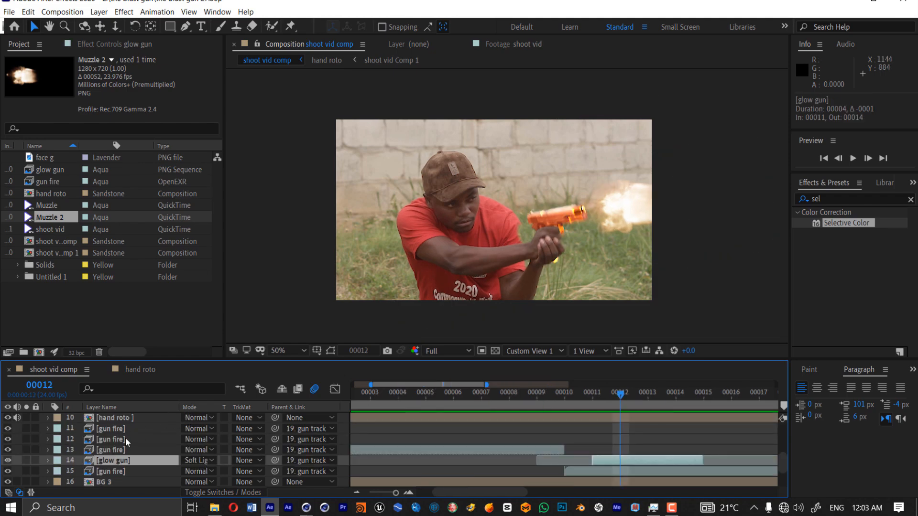
# - Apply the Hue/Saturation effect to the glow gun layer and set its Master Hue to 10°
pyautogui.click(133, 44)
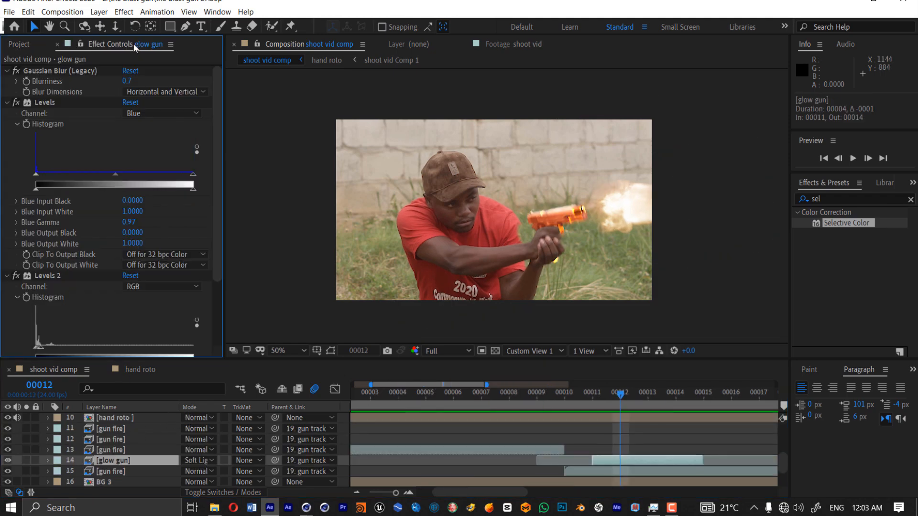
pyautogui.click(865, 200)
pyautogui.write('hue')
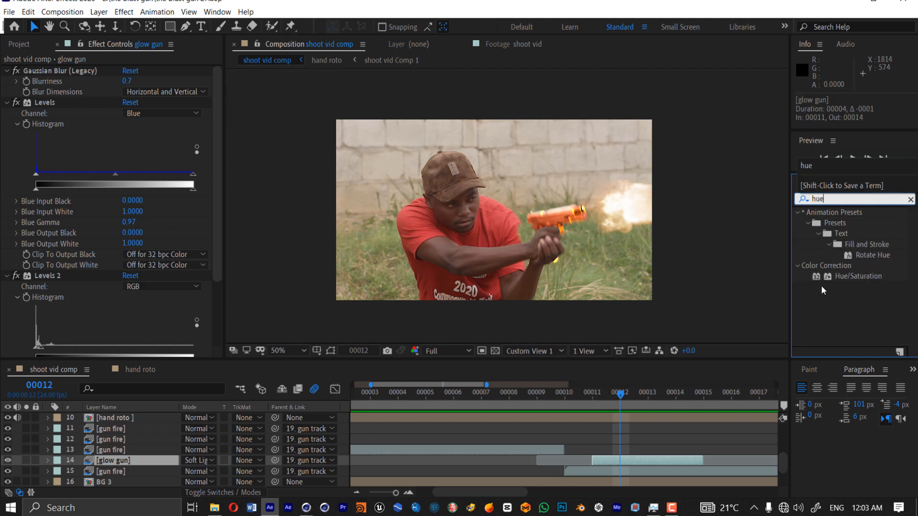
pyautogui.moveTo(858, 276); pyautogui.dragTo(126, 465)
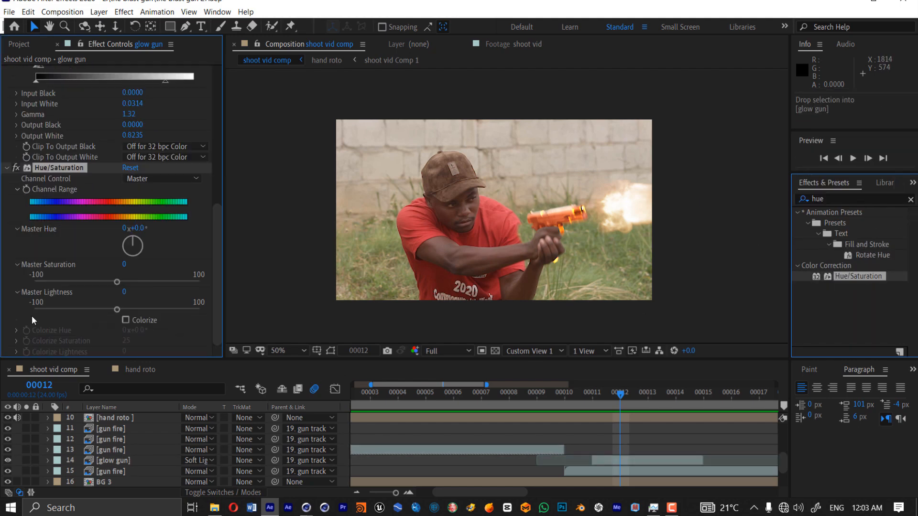
pyautogui.click(151, 179)
pyautogui.click(106, 240)
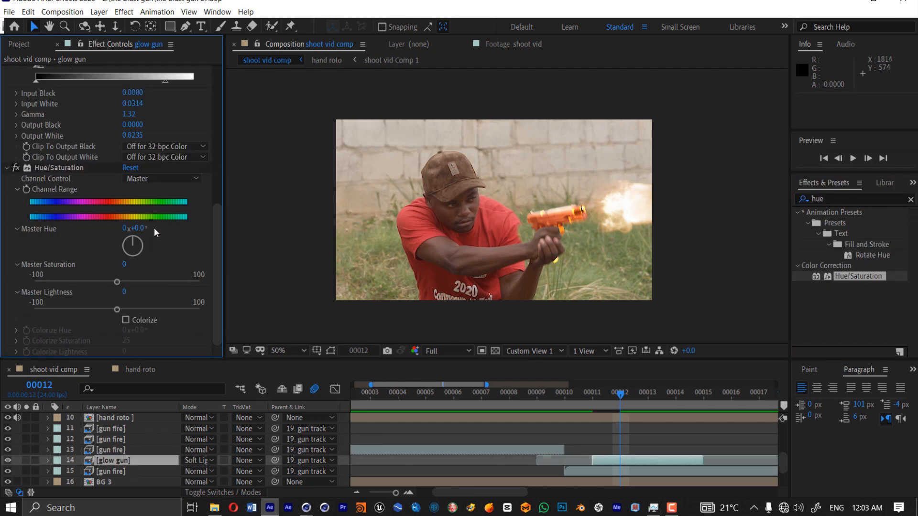
pyautogui.moveTo(136, 230); pyautogui.dragTo(143, 228)
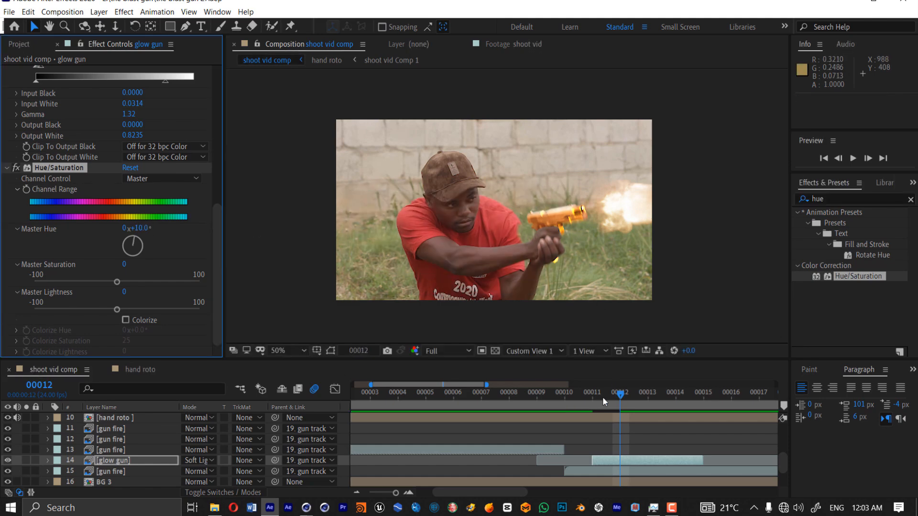
pyautogui.moveTo(602, 401); pyautogui.dragTo(621, 398)
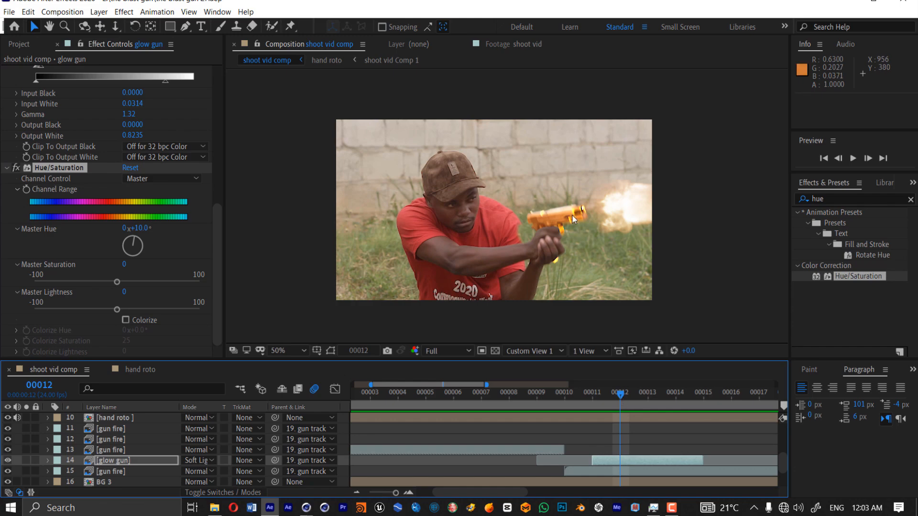
# - Draw a closed six-point mask on the glow gun layer around the fingers and the stray yellow spot below the gun
pyautogui.scroll(2, 573, 219)
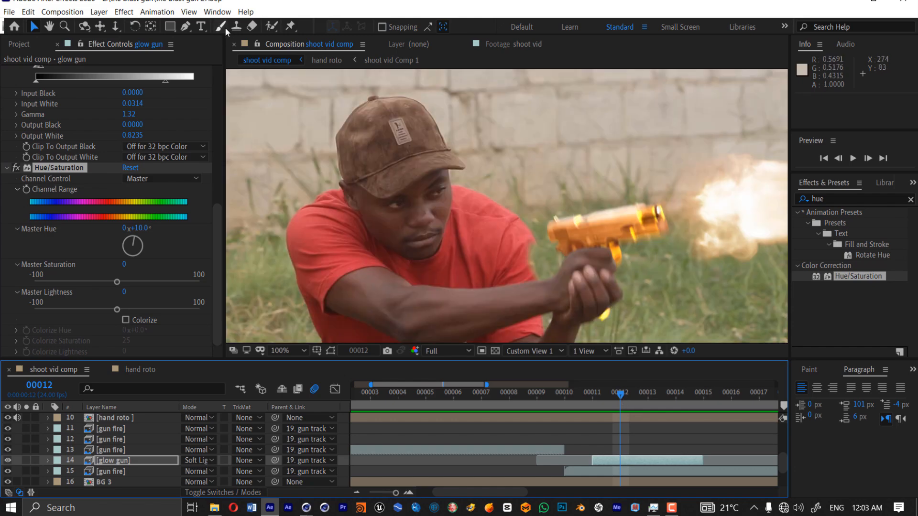
pyautogui.click(186, 26)
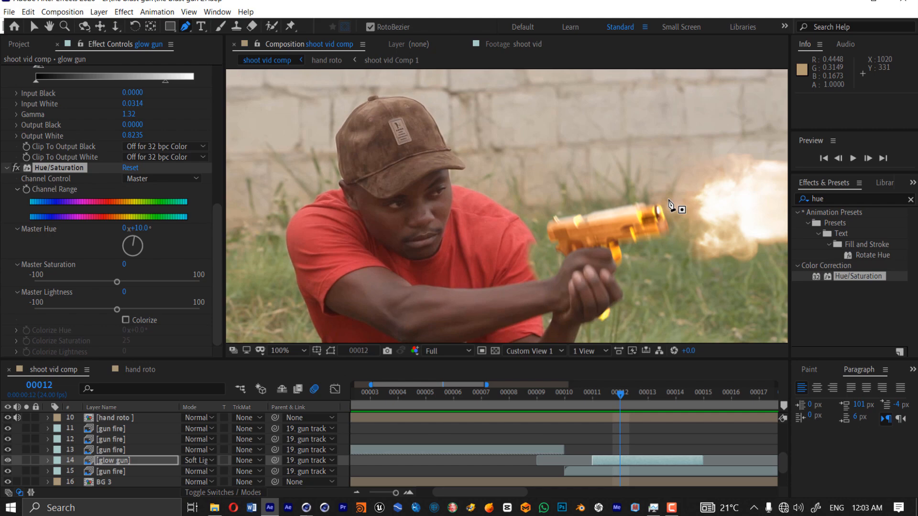
pyautogui.click(649, 277)
pyautogui.click(610, 277)
pyautogui.click(566, 295)
pyautogui.click(548, 321)
pyautogui.click(601, 335)
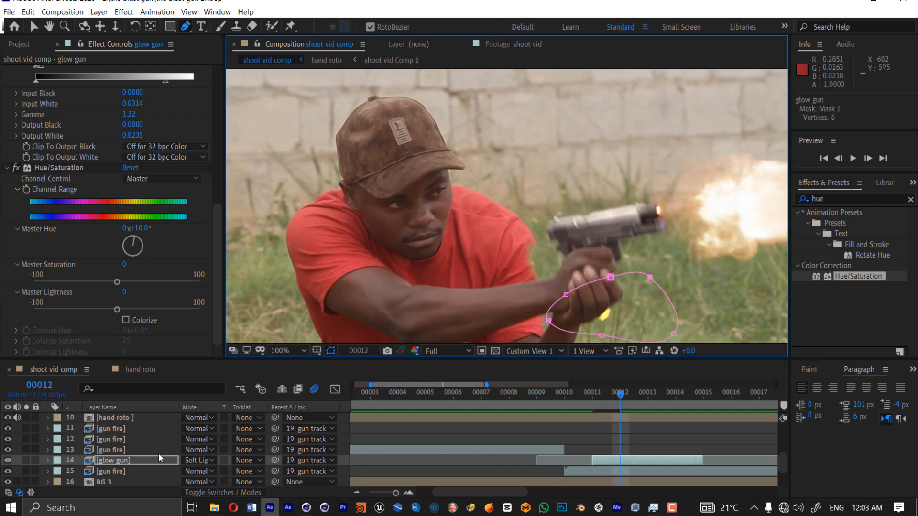
# - Set the mode of the glow gun layer's new mask to Subtract
pyautogui.press('m')
pyautogui.click(196, 471)
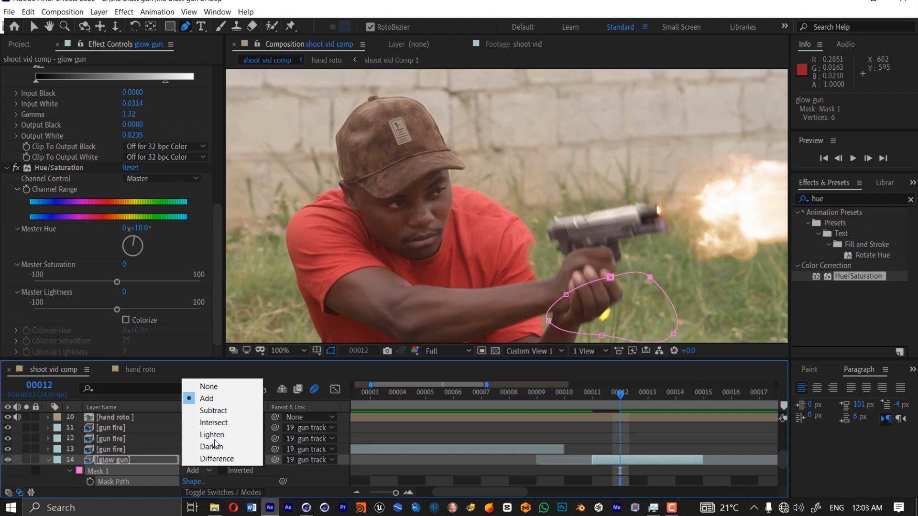
pyautogui.click(213, 409)
pyautogui.press('v')
pyautogui.press('f')
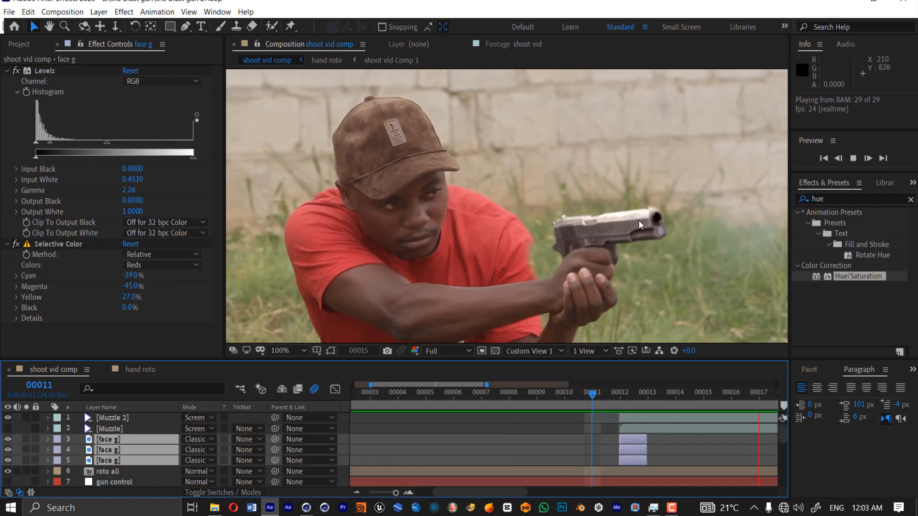
# - Apply the Levels effect to the Muzzle 2 layer after checking the flash on frames 12 and 13
pyautogui.scroll(-2, 645, 246)
pyautogui.press('space')
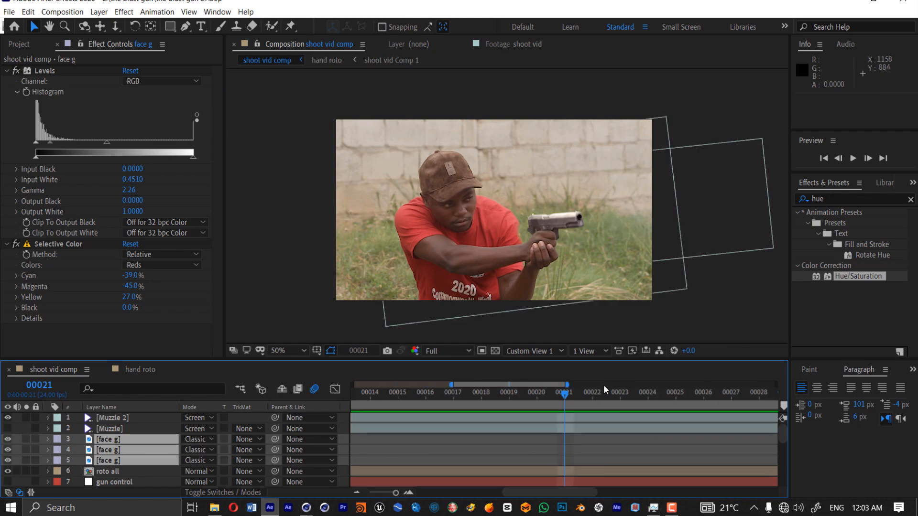
pyautogui.moveTo(389, 496); pyautogui.dragTo(369, 493)
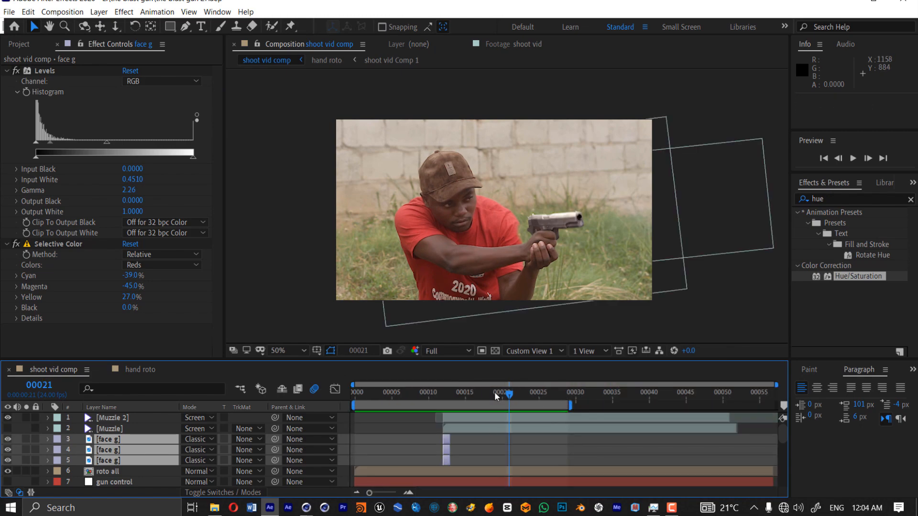
pyautogui.moveTo(495, 392); pyautogui.dragTo(450, 398)
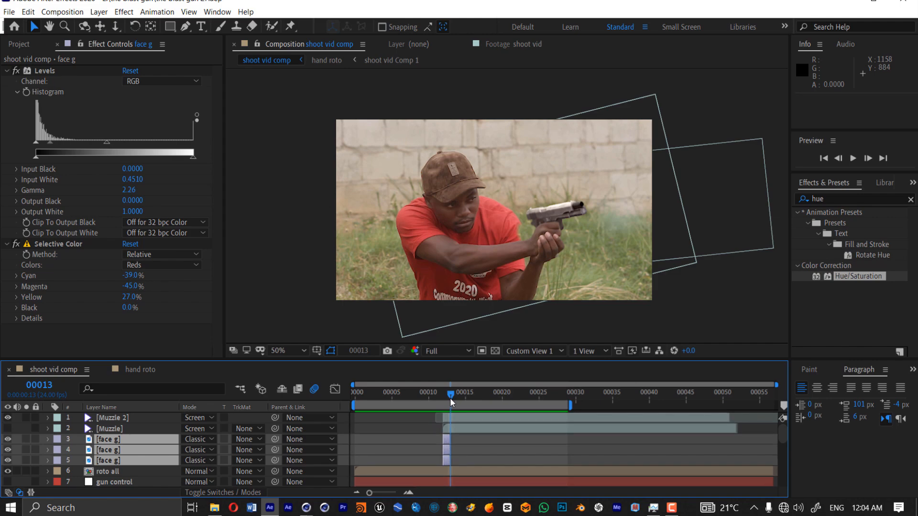
pyautogui.press('pageup')
pyautogui.press('pagedown')
pyautogui.click(460, 418)
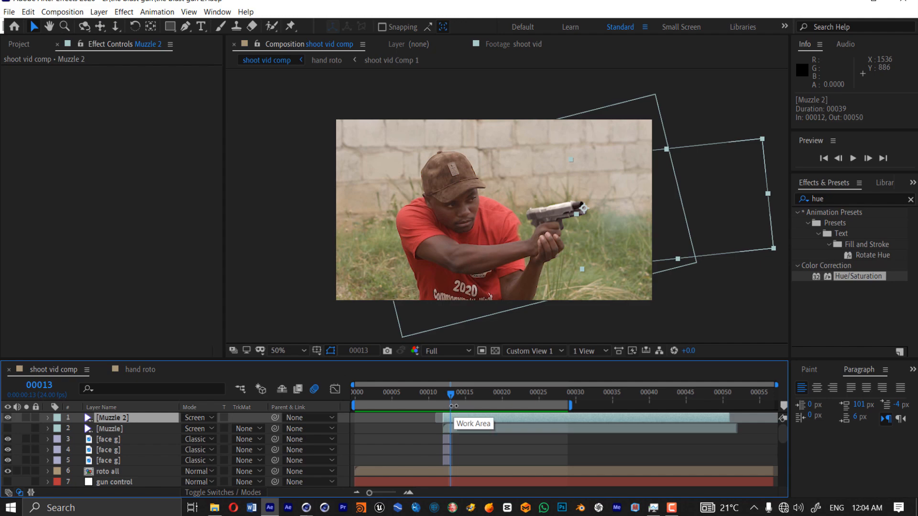
pyautogui.click(840, 200)
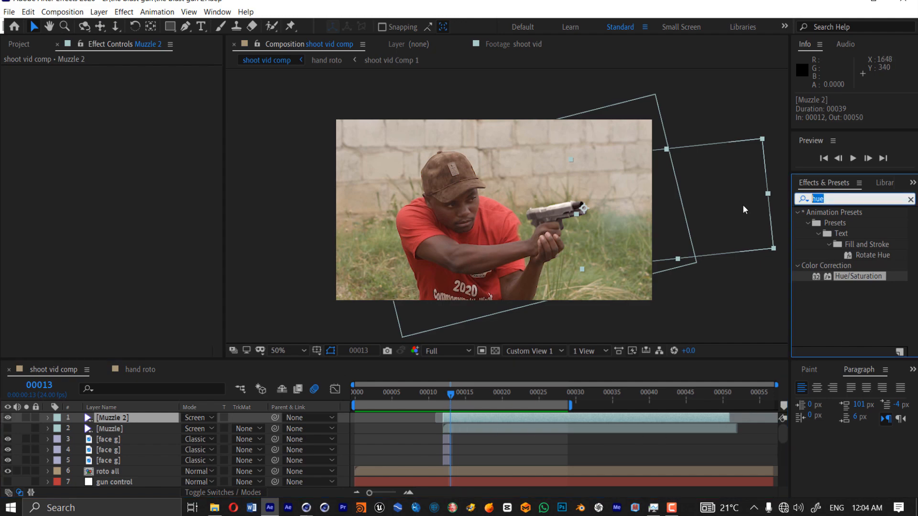
pyautogui.write('leve')
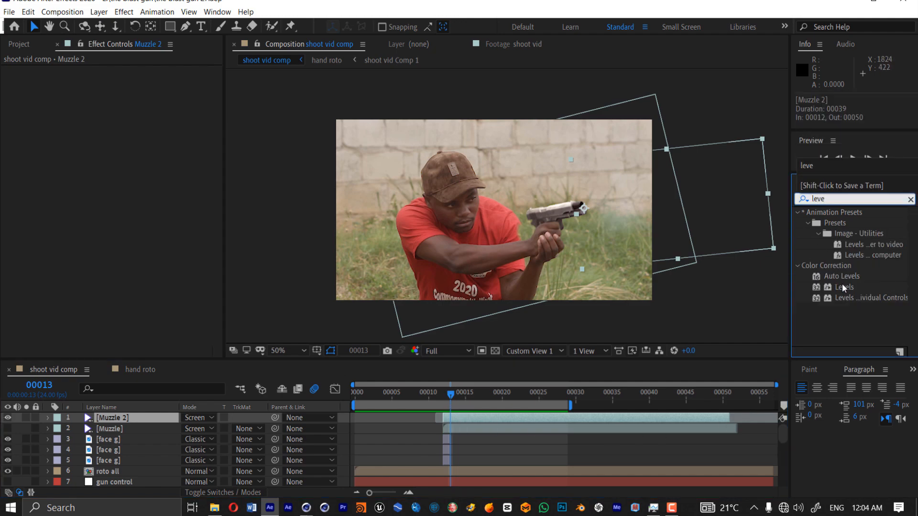
pyautogui.moveTo(843, 287); pyautogui.dragTo(455, 418)
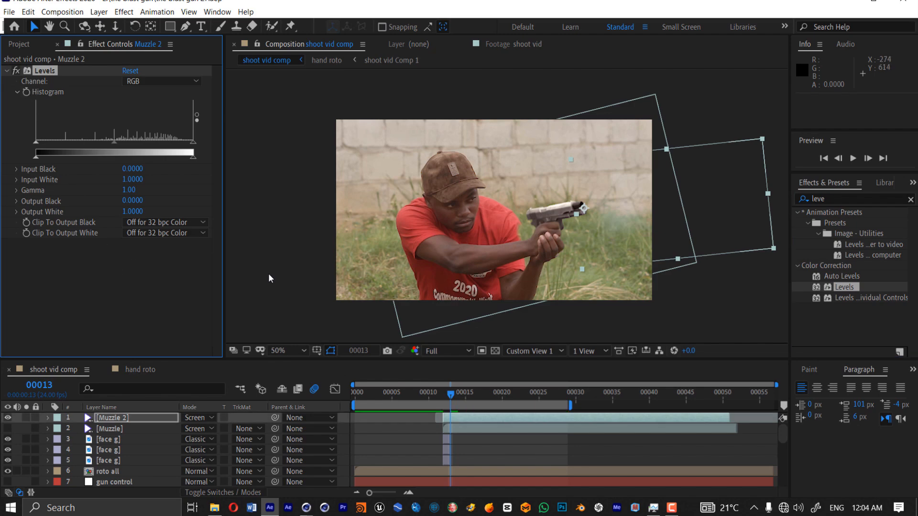
# - Keyframe Muzzle 2's Levels histogram on frame 12, then brighten frame 13 with Input White 0.2510 and Gamma 1.60
pyautogui.press('pageup')
pyautogui.click(26, 97)
pyautogui.press('pagedown')
pyautogui.moveTo(193, 142); pyautogui.dragTo(77, 142)
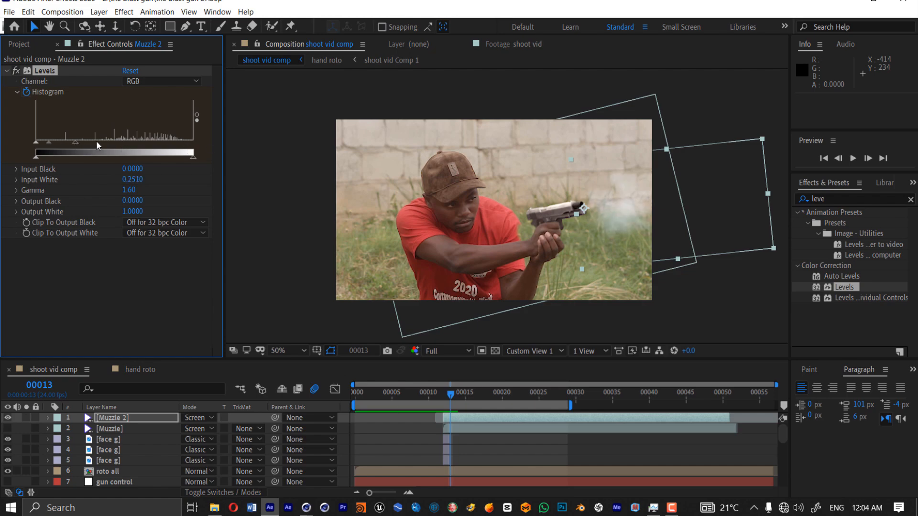
# - Play the shot and examine the muzzle flash and its brightened smoke at normal and closer view
pyautogui.press('space')
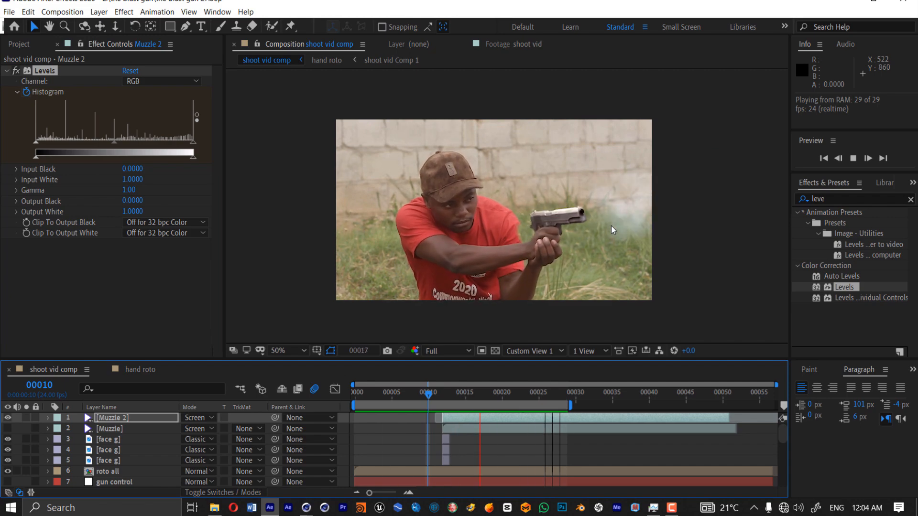
pyautogui.scroll(2, 611, 224)
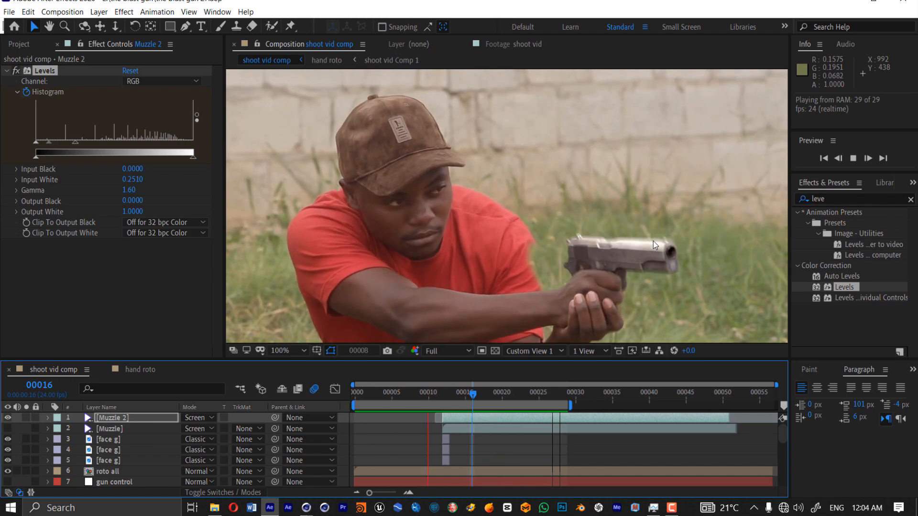
pyautogui.press('space')
pyautogui.scroll(-1, 627, 229)
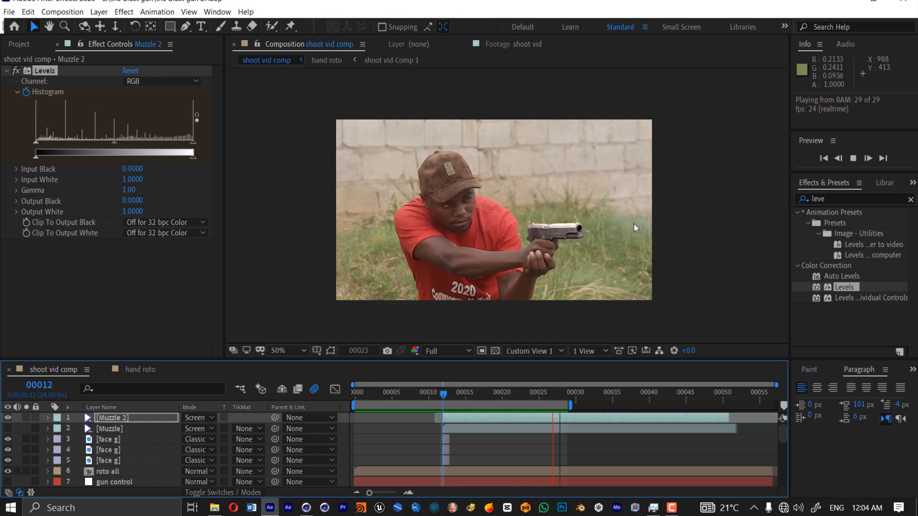
pyautogui.press('space')
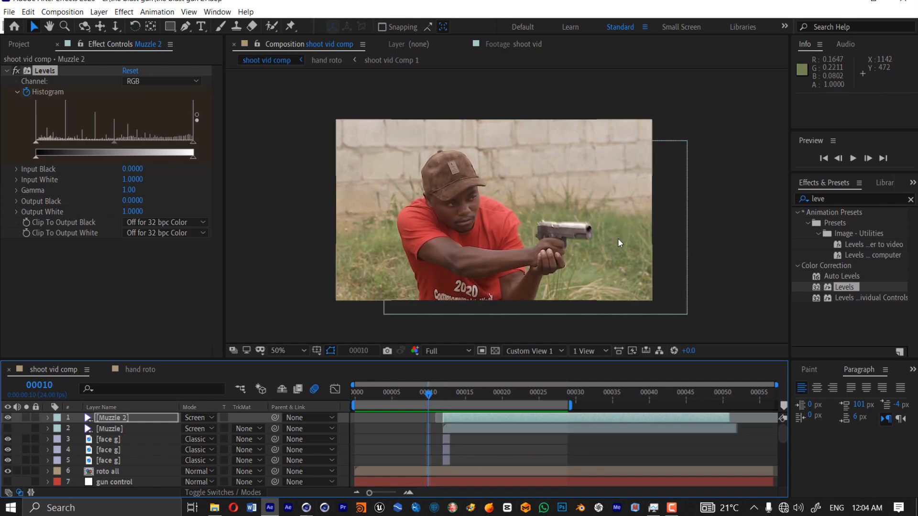
pyautogui.press('space')
pyautogui.press('space')
# - Set the topmost face g layer's opacity to 63% at frame 12 and play the shot to check it
pyautogui.click(444, 401)
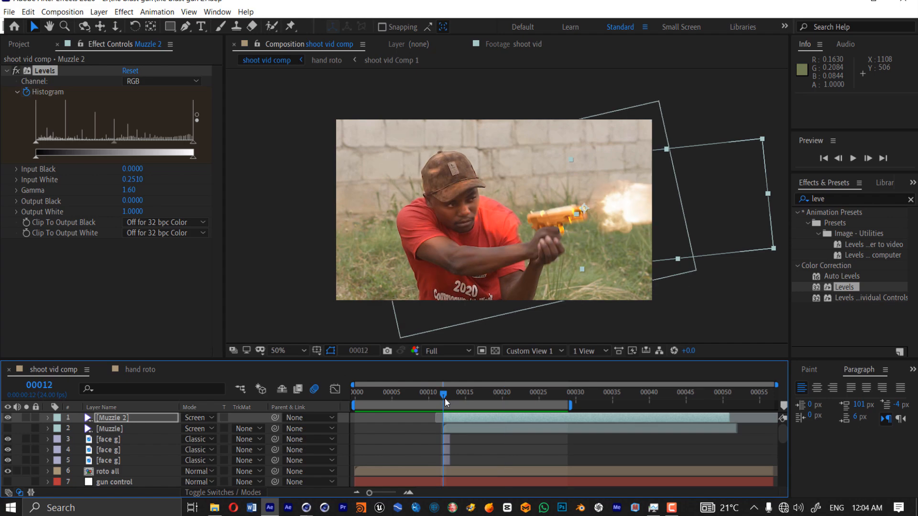
pyautogui.click(109, 440)
pyautogui.press('t')
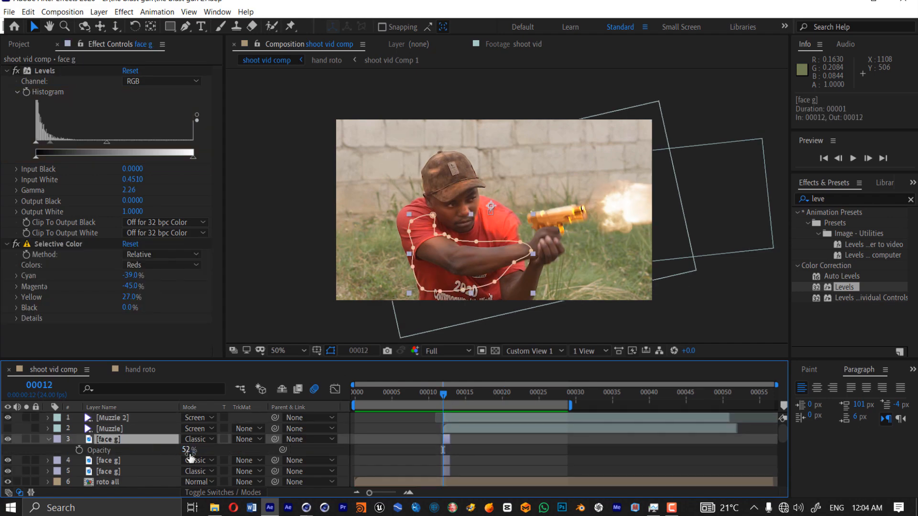
pyautogui.moveTo(188, 451)
pyautogui.mouseDown()
pyautogui.moveTo(196, 450)
pyautogui.moveTo(176, 451)
pyautogui.mouseUp()
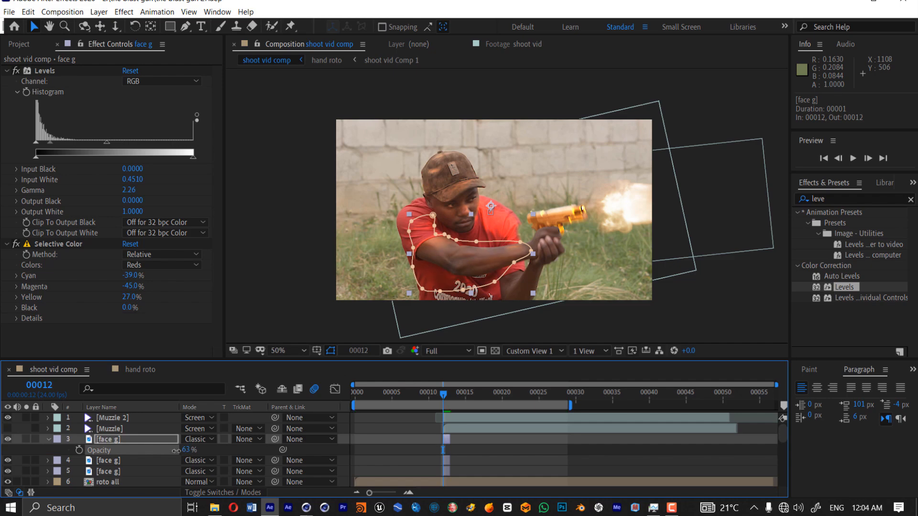
pyautogui.click(54, 439)
pyautogui.press('space')
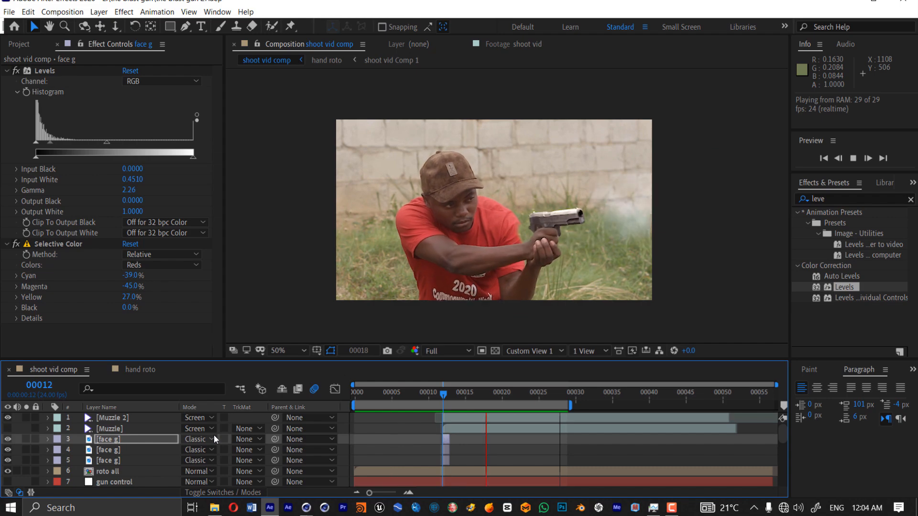
pyautogui.press('space')
# - Apply the Hue/Saturation effect to the Muzzle 2 layer
pyautogui.click(114, 418)
pyautogui.click(841, 199)
pyautogui.write('hue')
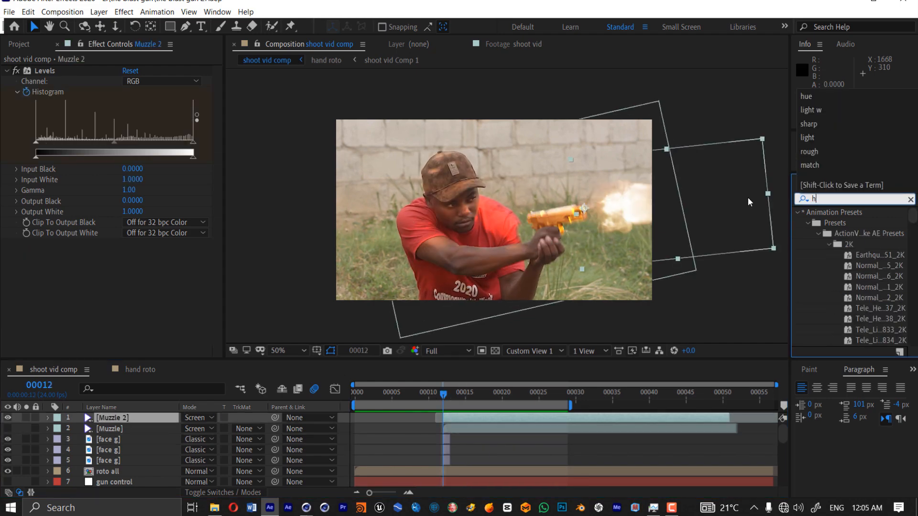
pyautogui.moveTo(858, 277); pyautogui.dragTo(106, 304)
# - Try adjusting the Reds channel of Muzzle 2's Hue/Saturation, including a Red Lightness of -45
pyautogui.click(150, 179)
pyautogui.click(139, 189)
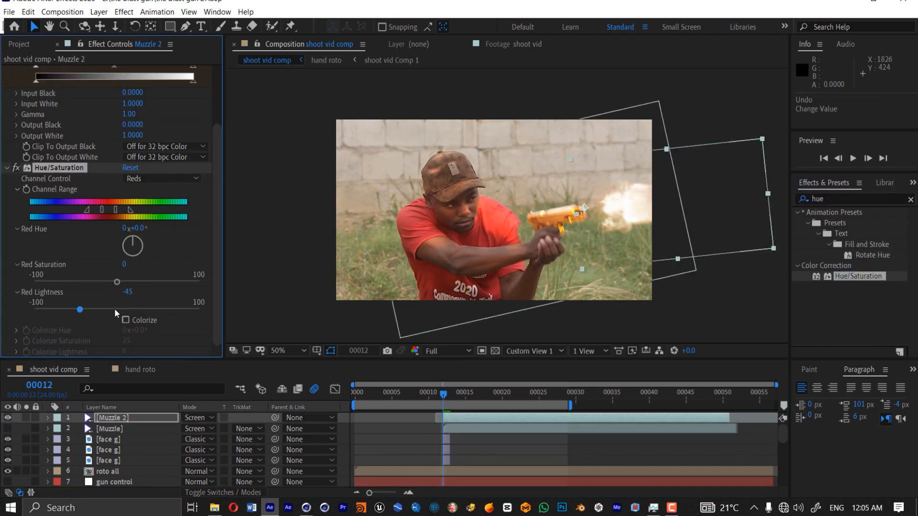
pyautogui.moveTo(130, 228); pyautogui.dragTo(151, 228)
pyautogui.hotkey('ctrl', 'z')
# - Delete the Hue/Saturation effect from the Muzzle 2 layer
pyautogui.click(150, 179)
pyautogui.click(140, 190)
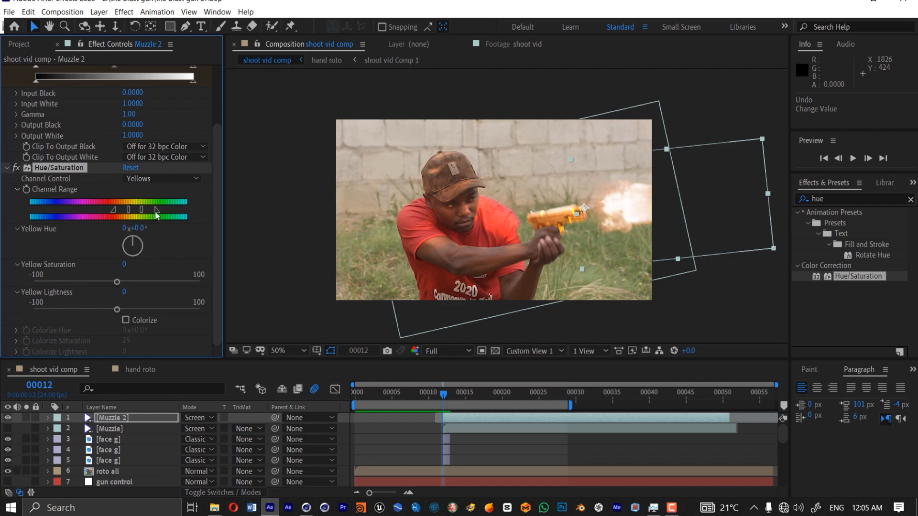
pyautogui.press('Delete')
# - Find the Stylize Glow effect and apply it to the Muzzle 2 layer
pyautogui.click(842, 199)
pyautogui.write('glow')
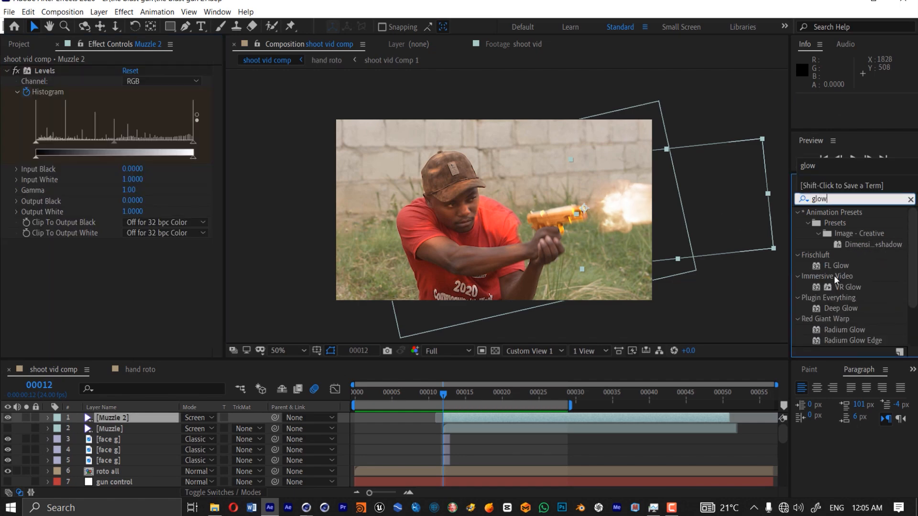
pyautogui.moveTo(842, 341); pyautogui.dragTo(136, 241)
# - Color the Muzzle 2 Glow using A & B Colors, with a pale peach Color A and an orange Color B
pyautogui.click(128, 331)
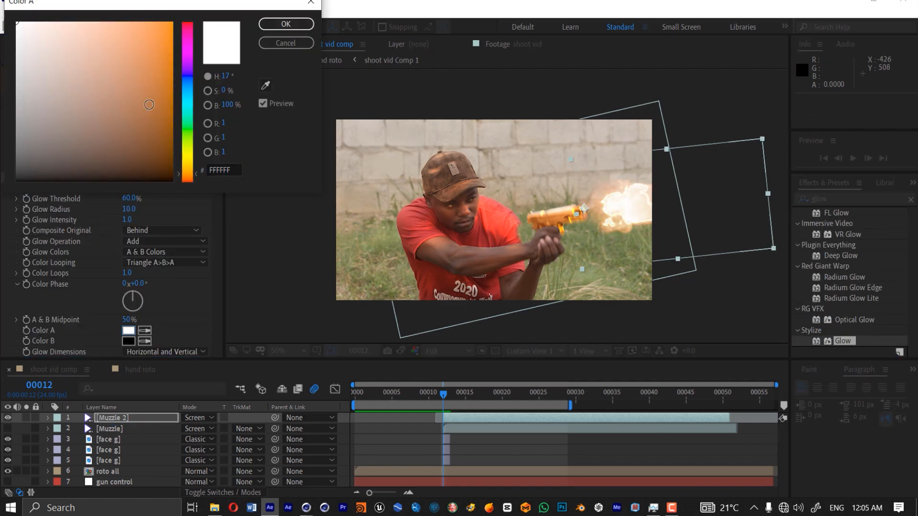
pyautogui.click(172, 22)
pyautogui.click(286, 24)
pyautogui.click(129, 331)
pyautogui.click(286, 24)
pyautogui.click(129, 341)
pyautogui.click(188, 177)
pyautogui.click(161, 22)
pyautogui.click(286, 24)
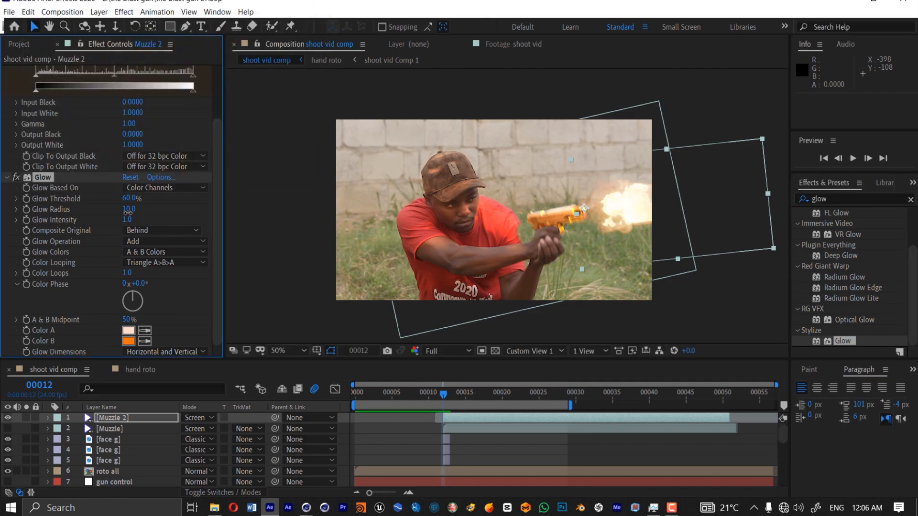
# - Add a second Glow to Muzzle 2 with threshold 83.1%, radius 175, an orange Color A and a red-orange Color B
pyautogui.moveTo(127, 209); pyautogui.dragTo(181, 176)
pyautogui.click(129, 331)
pyautogui.click(172, 22)
pyautogui.click(286, 24)
pyautogui.click(128, 341)
pyautogui.press('Return')
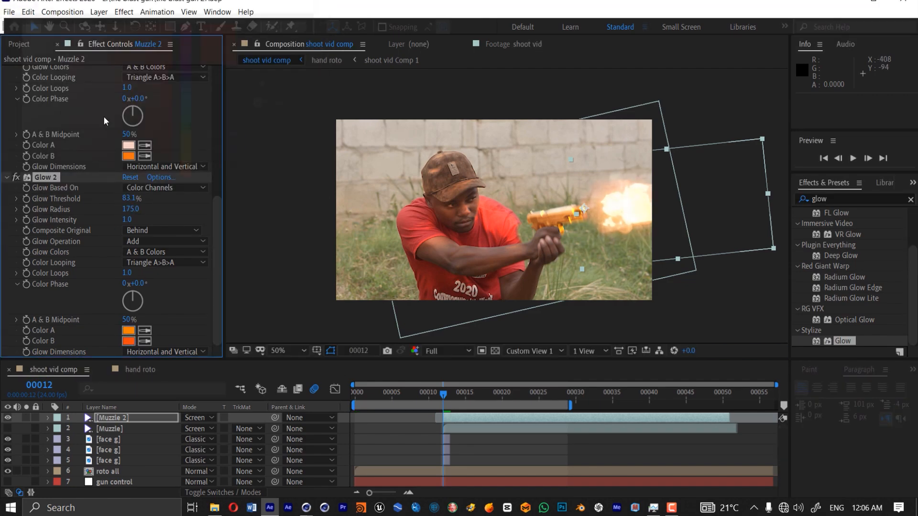
# - Play the shot to check how both glows affect the muzzle flash and smoke
pyautogui.scroll(4, 18, 80)
pyautogui.press('space')
pyautogui.click(19, 266)
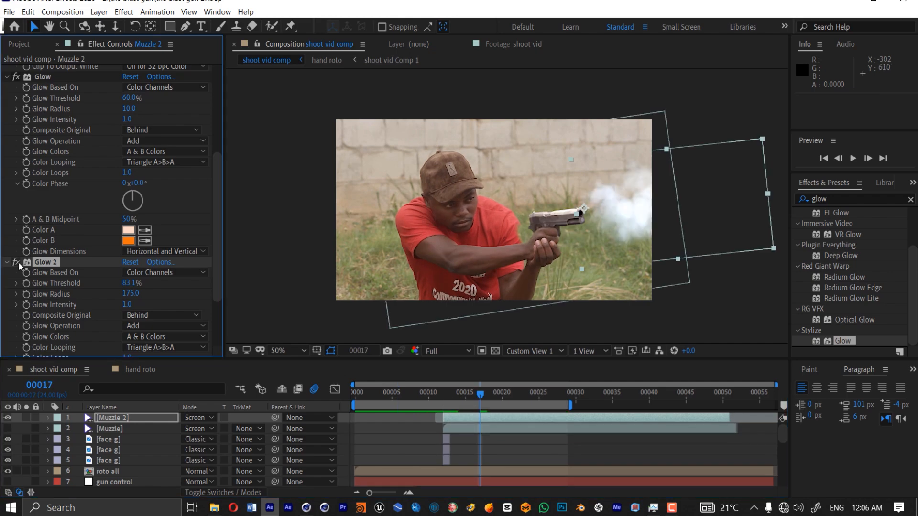
# - Try keyframing the Effect Opacity of Muzzle 2's Glow effects at frame 12
pyautogui.click(443, 393)
pyautogui.doubleClick(43, 78)
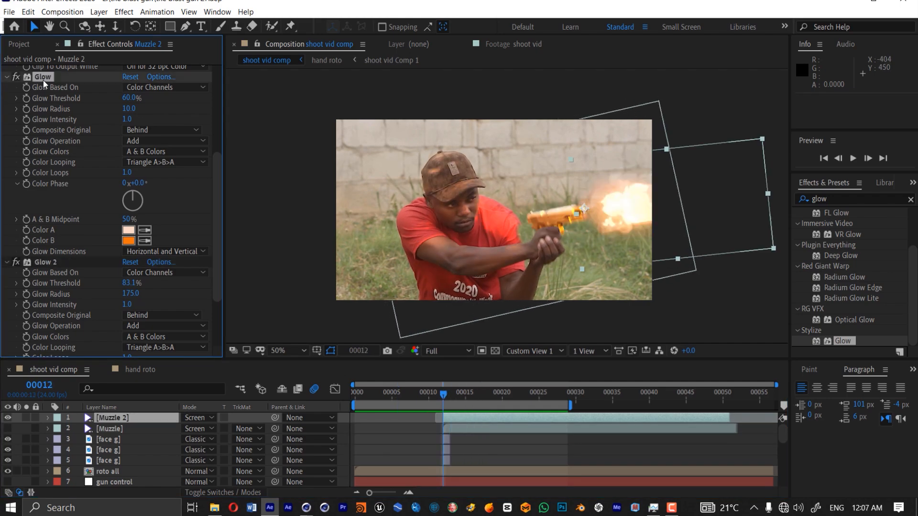
pyautogui.scroll(-3, 135, 430)
pyautogui.scroll(-1, 136, 428)
pyautogui.click(79, 450)
pyautogui.click(99, 461)
pyautogui.scroll(-1, 88, 465)
pyautogui.click(73, 440)
pyautogui.scroll(-5, 75, 441)
pyautogui.click(79, 450)
pyautogui.click(99, 461)
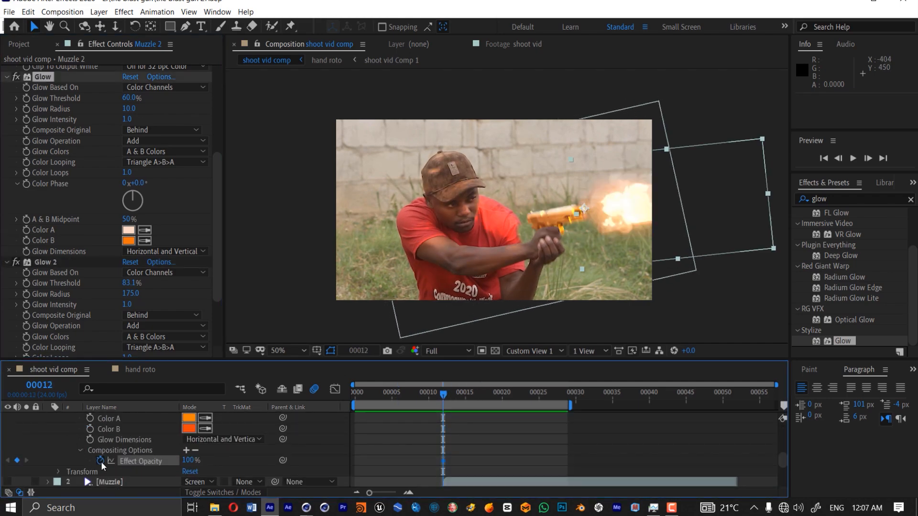
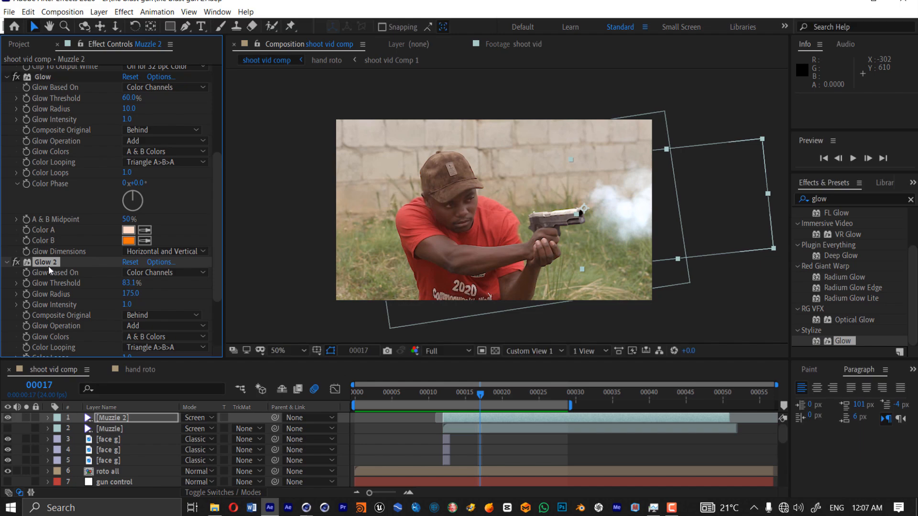
# - Step back from frame 17 to frame 12 and compare the glow on the smoke and the flash
pyautogui.press('pageup')
pyautogui.press('pageup')
pyautogui.press('pageup')
pyautogui.press('pageup')
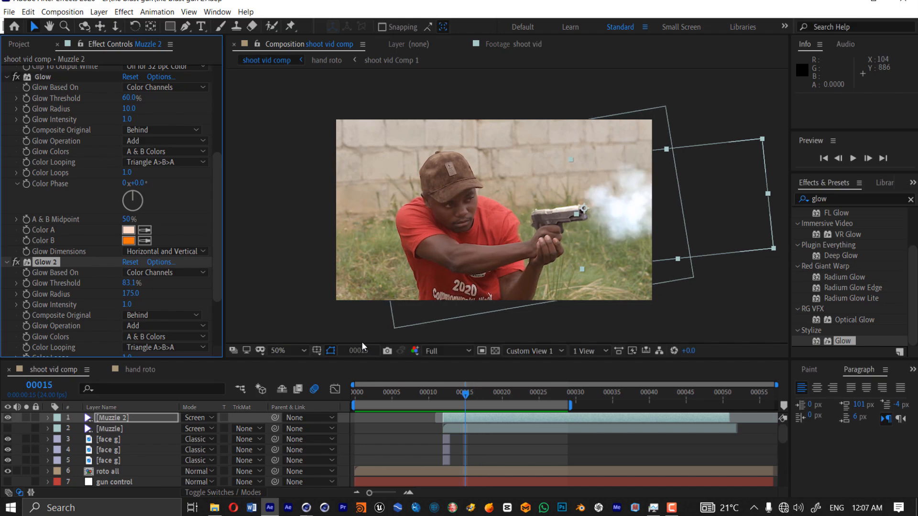
pyautogui.press('pageup')
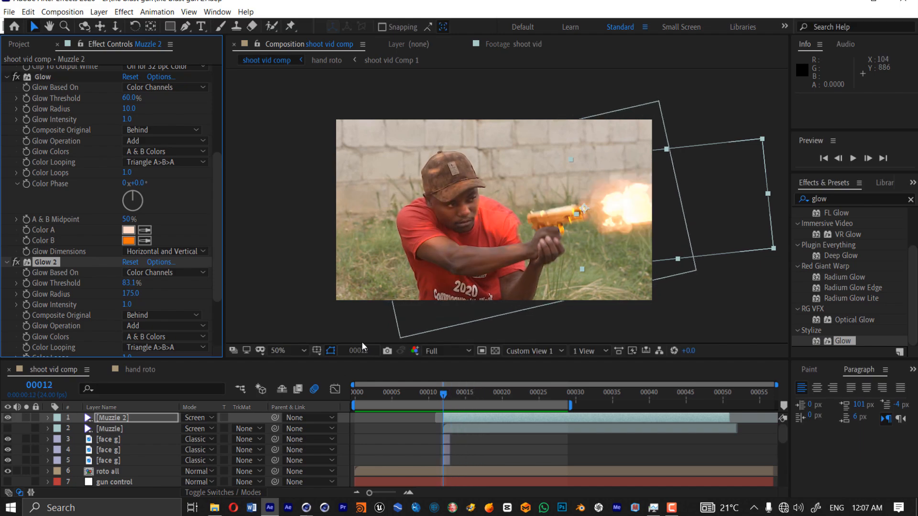
pyautogui.press('pagedown')
pyautogui.press('pageup')
# - Add an Effect Opacity keyframe of 100% for Muzzle 2's first Glow at frame 12
pyautogui.click(43, 83)
pyautogui.doubleClick(43, 80)
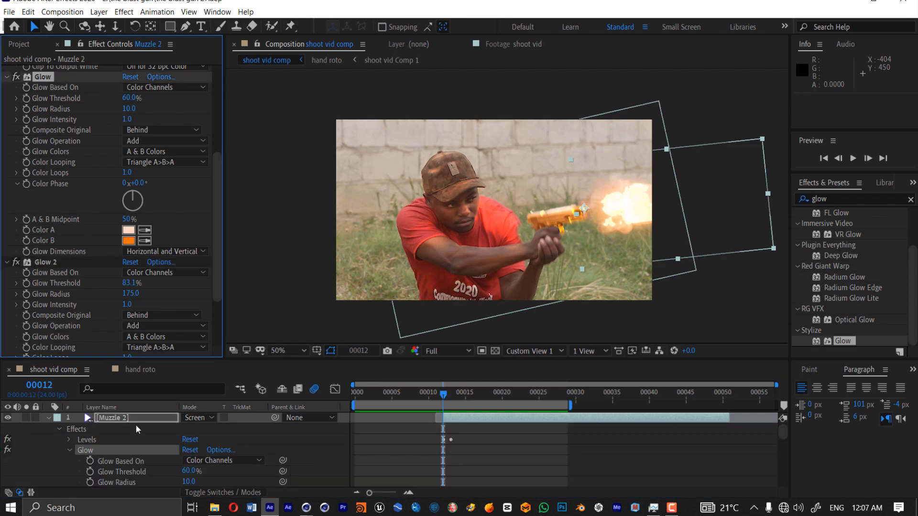
pyautogui.scroll(-5, 136, 425)
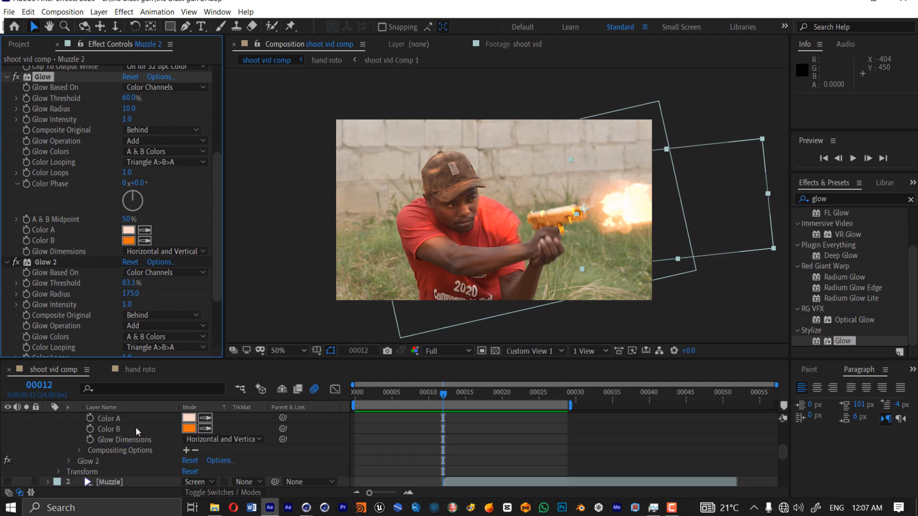
pyautogui.click(79, 450)
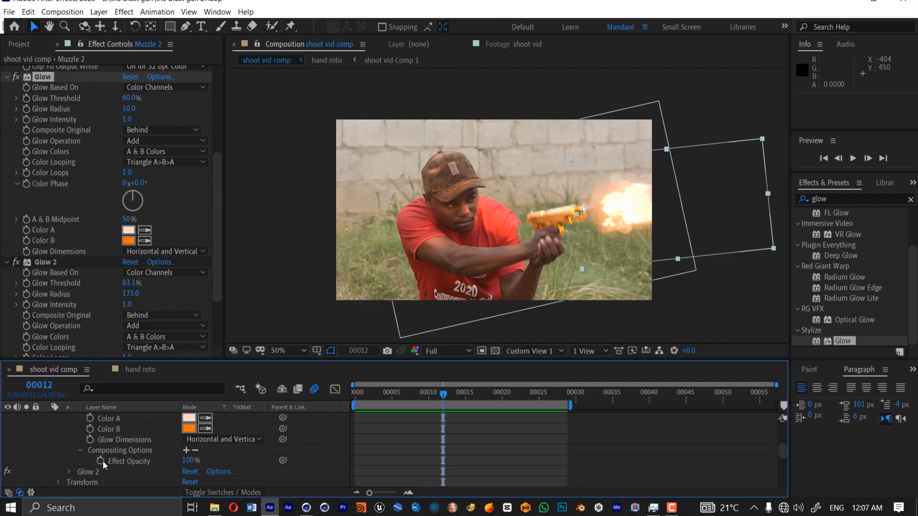
pyautogui.click(101, 461)
# - Add an Effect Opacity keyframe of 100% for Glow 2 on Muzzle 2 at frame 12
pyautogui.scroll(-2, 68, 480)
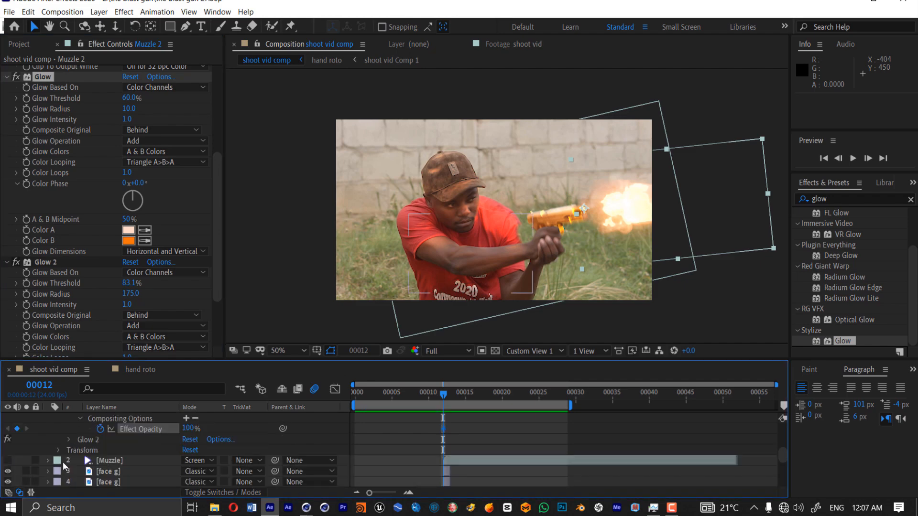
pyautogui.scroll(1, 86, 436)
pyautogui.scroll(-1, 83, 440)
pyautogui.click(70, 440)
pyautogui.scroll(-2, 75, 441)
pyautogui.scroll(-3, 75, 441)
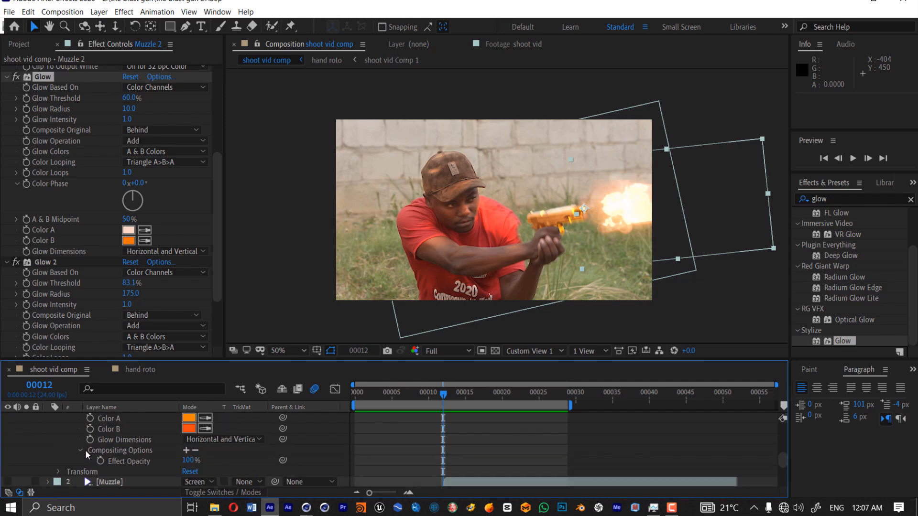
pyautogui.click(101, 461)
# - Set the Effect Opacity of both Muzzle 2 Glow effects to 0% at frame 13
pyautogui.press('pagedown')
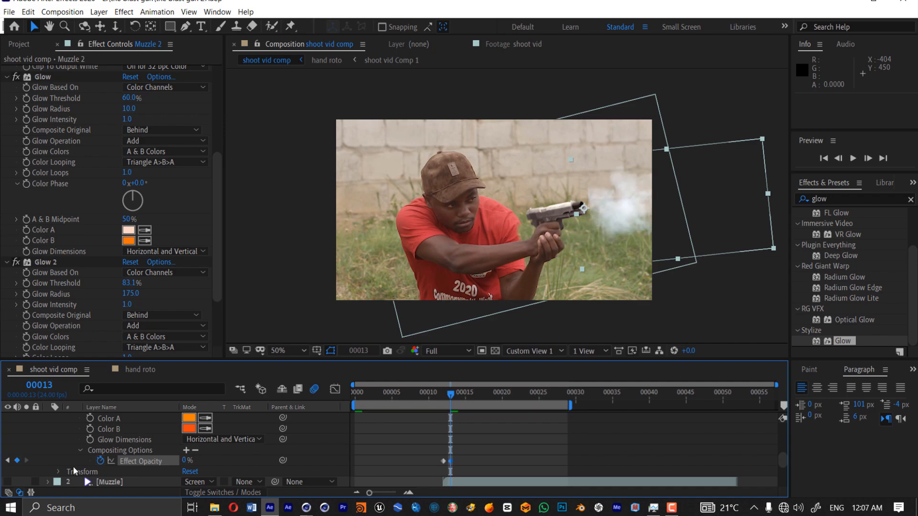
pyautogui.scroll(5, 80, 463)
pyautogui.click(188, 439)
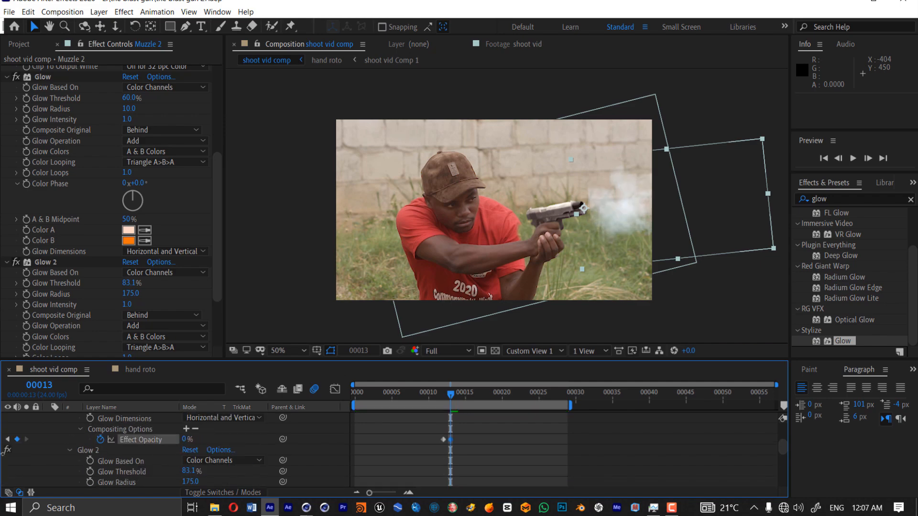
pyautogui.write('0')
pyautogui.press('Return')
# - Collapse Muzzle 2's properties and play the shot from frame 10 to check the glow's cutoff
pyautogui.scroll(10, 428, 399)
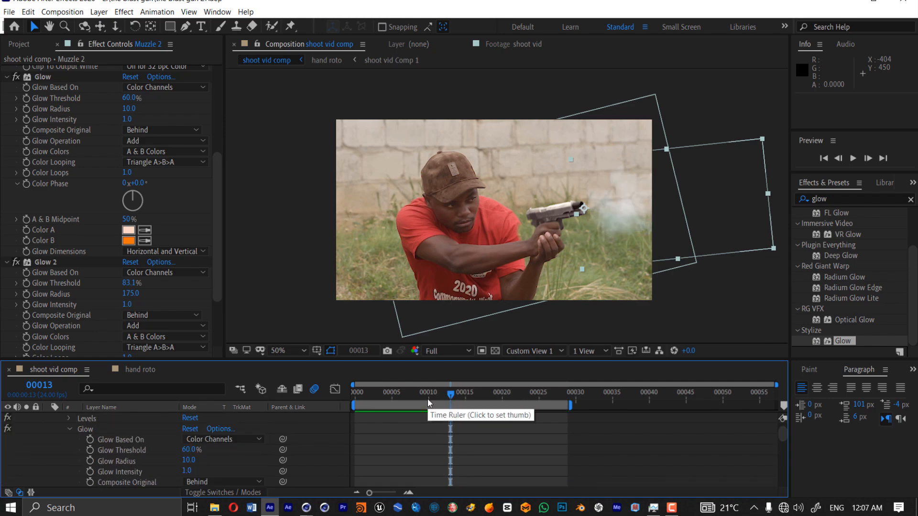
pyautogui.click(429, 393)
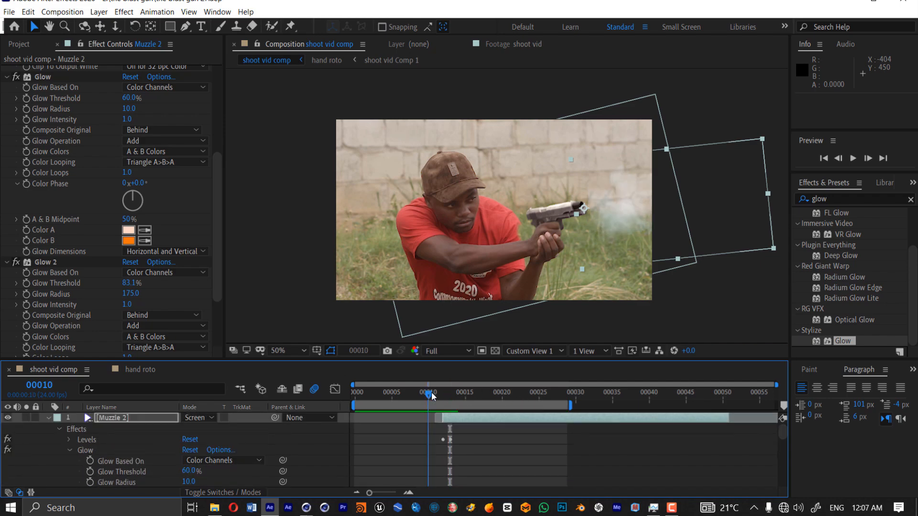
pyautogui.click(49, 418)
pyautogui.press('space')
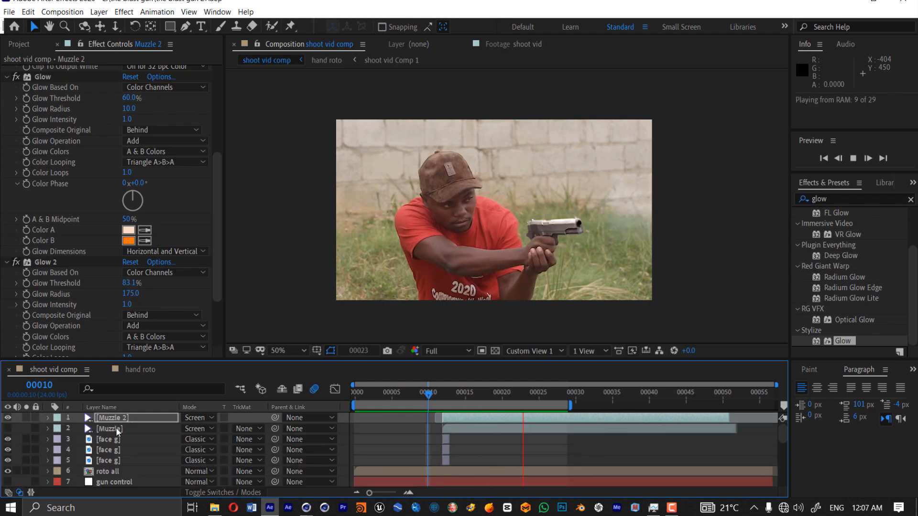
pyautogui.press('space')
# - Show Muzzle 2's scale, replay the shot and examine the flash at frame 12 up close
pyautogui.click(136, 419)
pyautogui.press('s')
pyautogui.press('space')
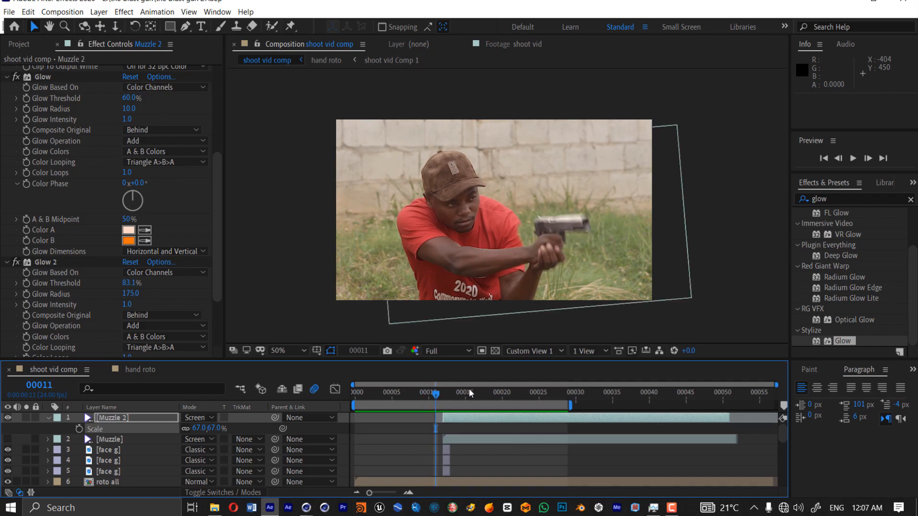
pyautogui.press('space')
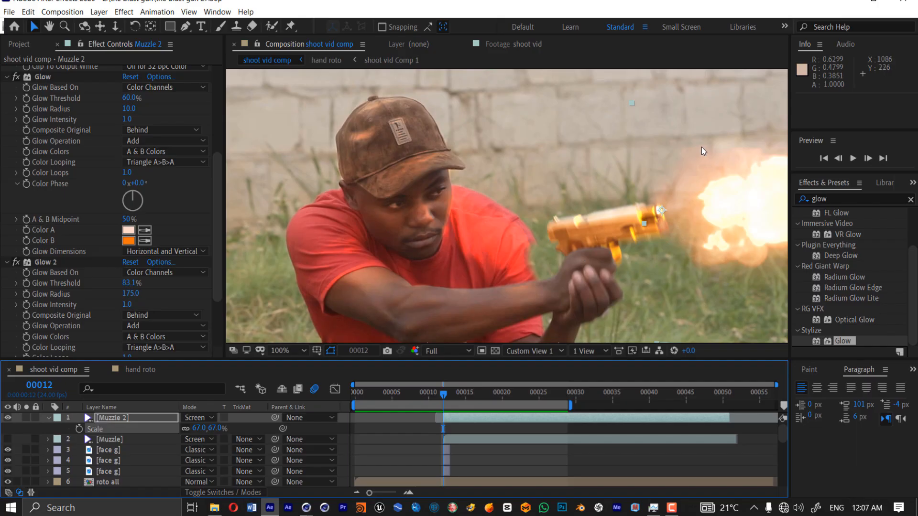
pyautogui.press(',')
pyautogui.press('space')
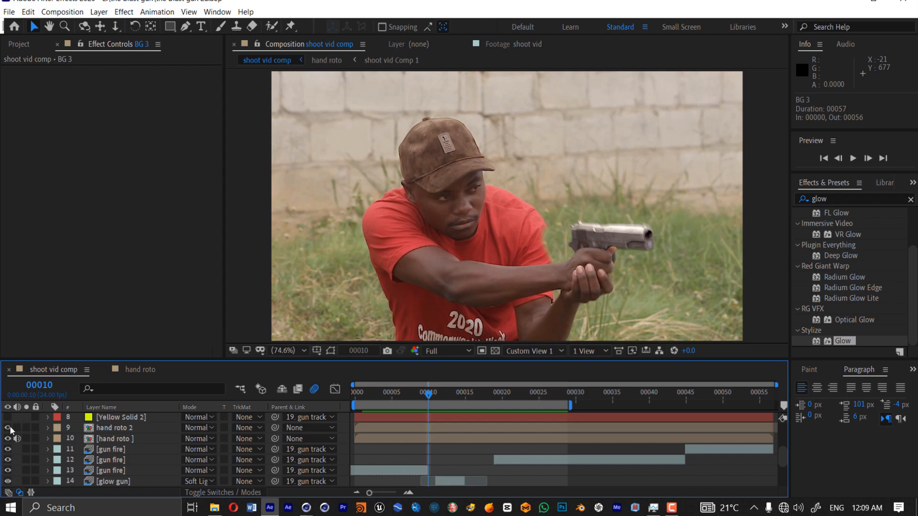
# - Move the hand roto 2 layer below the gun fire layers, directly above BG 3, and hide it
pyautogui.moveTo(105, 427); pyautogui.dragTo(124, 435)
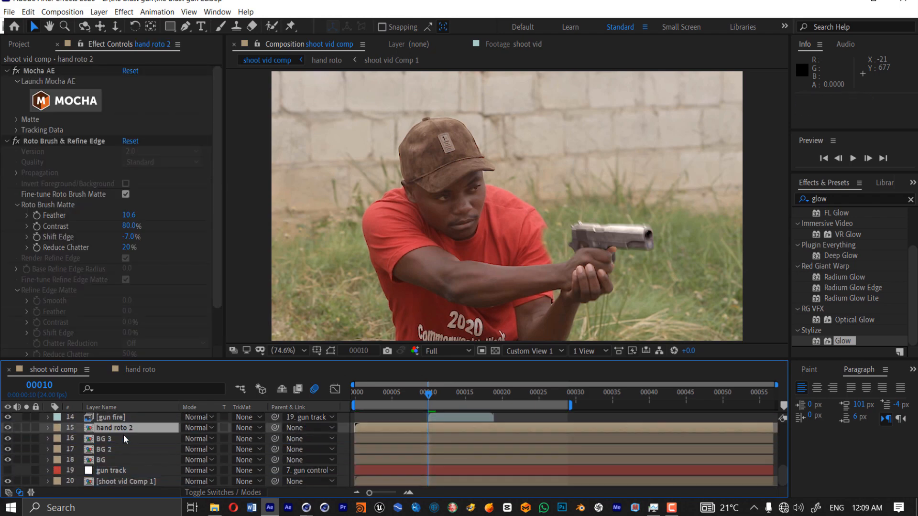
pyautogui.click(8, 428)
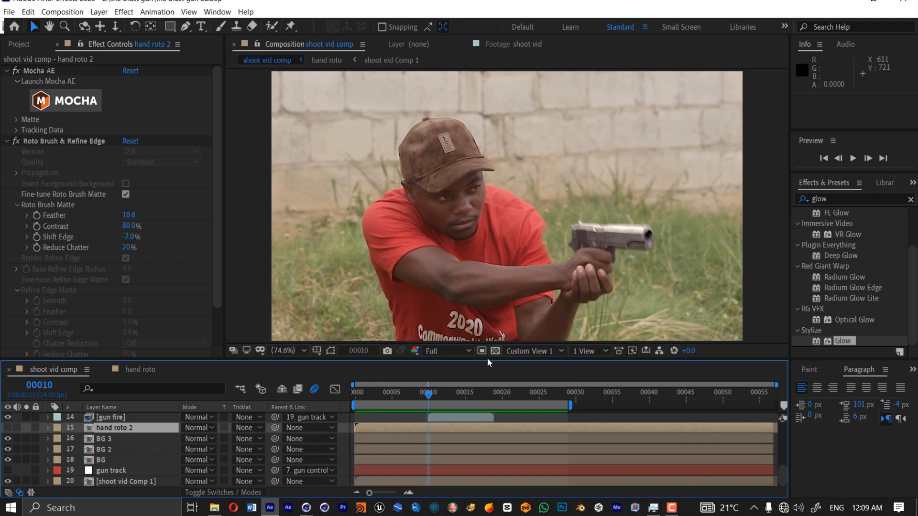
pyautogui.click(453, 395)
pyautogui.moveTo(448, 396)
pyautogui.mouseDown()
pyautogui.moveTo(428, 397)
pyautogui.moveTo(442, 398)
pyautogui.mouseUp()
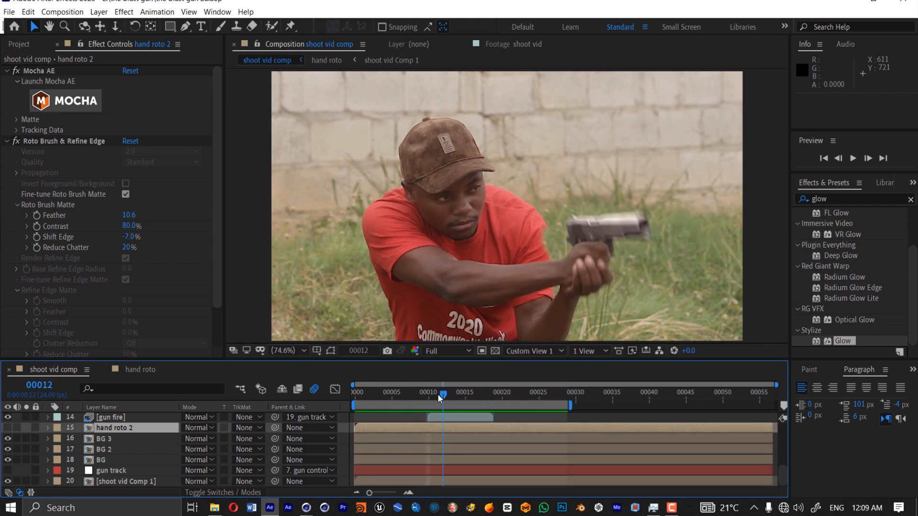
# - Duplicate the roto all layer and move the copy to the top of the layer stack
pyautogui.scroll(4, 135, 433)
pyautogui.scroll(1, 124, 429)
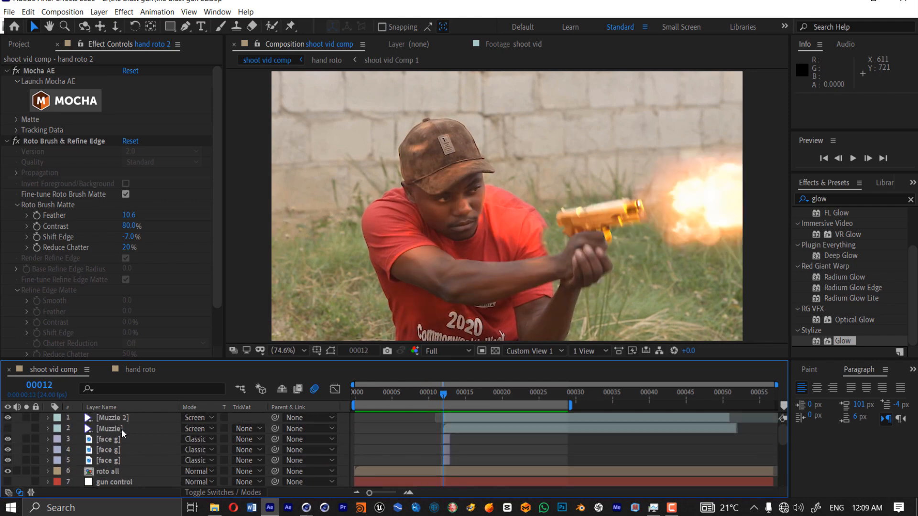
pyautogui.scroll(-3, 122, 430)
pyautogui.click(118, 440)
pyautogui.hotkey('ctrl', 'd')
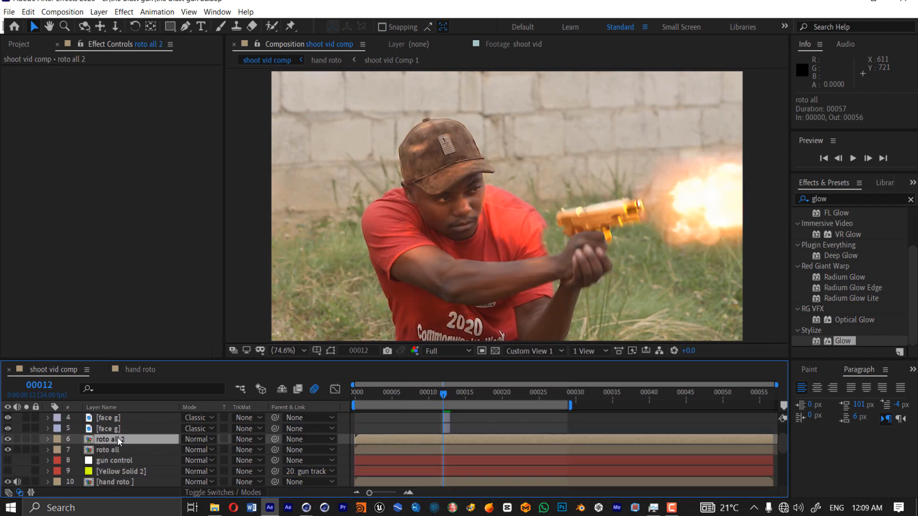
pyautogui.moveTo(127, 441); pyautogui.dragTo(126, 416)
# - Delete Mask 1 from roto all 2 and place the layer directly above roto all, below the face g layers
pyautogui.press('m')
pyautogui.click(102, 430)
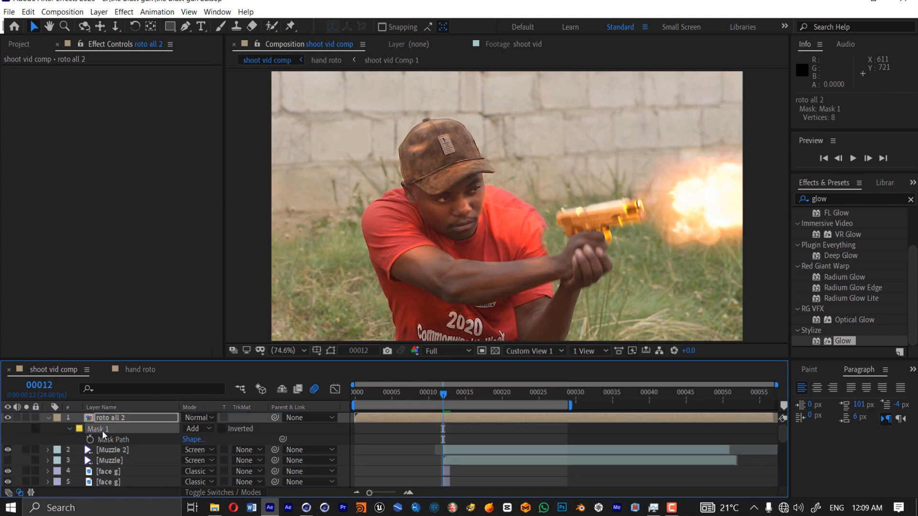
pyautogui.press('Delete')
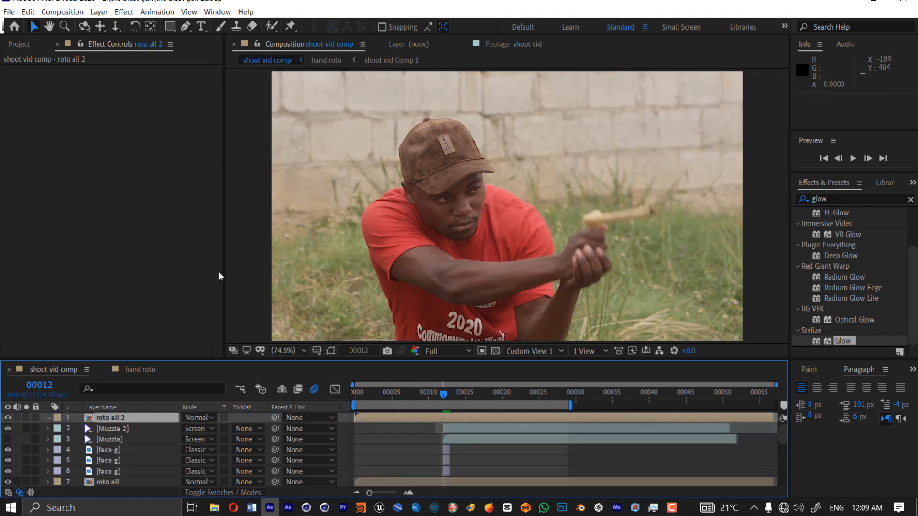
pyautogui.moveTo(105, 424); pyautogui.dragTo(122, 475)
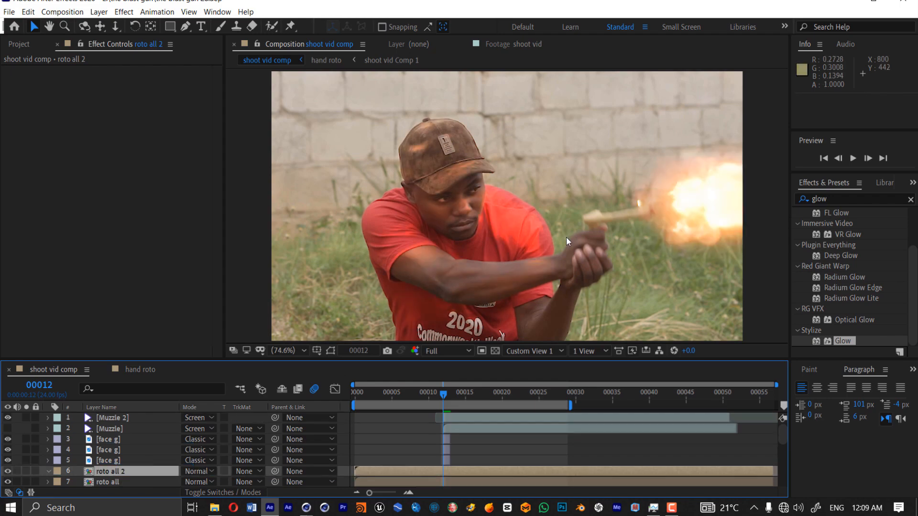
# - Try trimming the start of the roto all 2 layer to frame 12
pyautogui.click(185, 27)
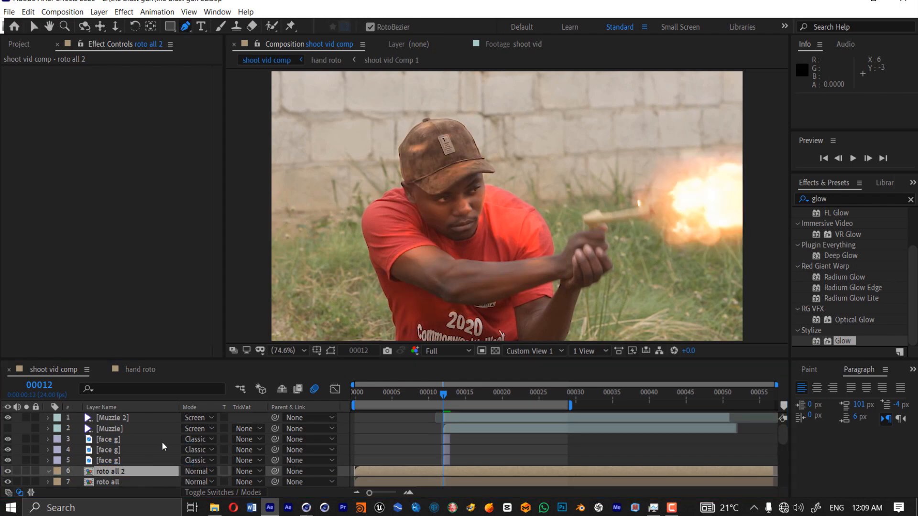
pyautogui.scroll(-3, 162, 441)
pyautogui.scroll(1, 574, 278)
pyautogui.press('space')
pyautogui.moveTo(578, 279); pyautogui.dragTo(518, 270)
pyautogui.scroll(1, 536, 260)
pyautogui.scroll(3, 466, 429)
pyautogui.hotkey('alt', '[')
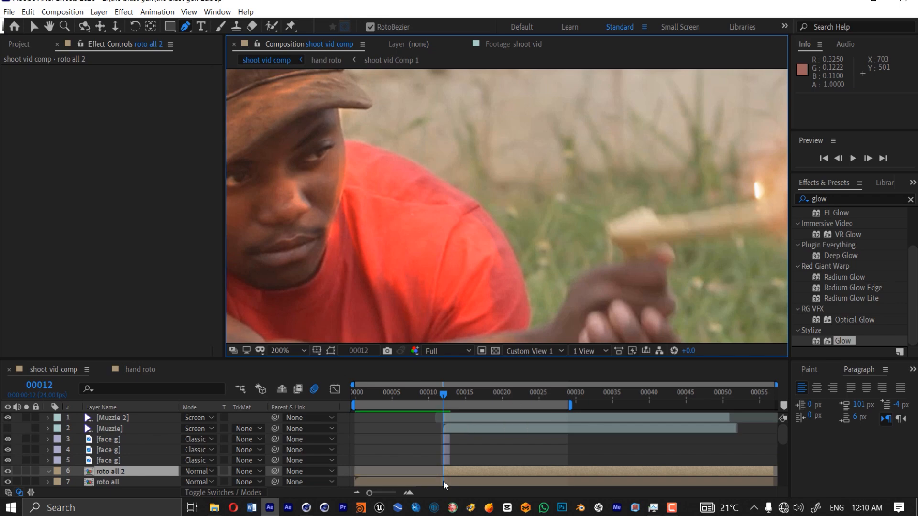
pyautogui.hotkey('ctrl', 'z')
# - Trim the end of roto all 2 to frame 29, and isolate the shooter's red shoulder with Roto Brush, freezing the result
pyautogui.moveTo(445, 395); pyautogui.dragTo(568, 396)
pyautogui.hotkey('alt', ']')
pyautogui.click(355, 396)
pyautogui.hotkey('alt', 'w')
pyautogui.doubleClick(383, 472)
pyautogui.press('space')
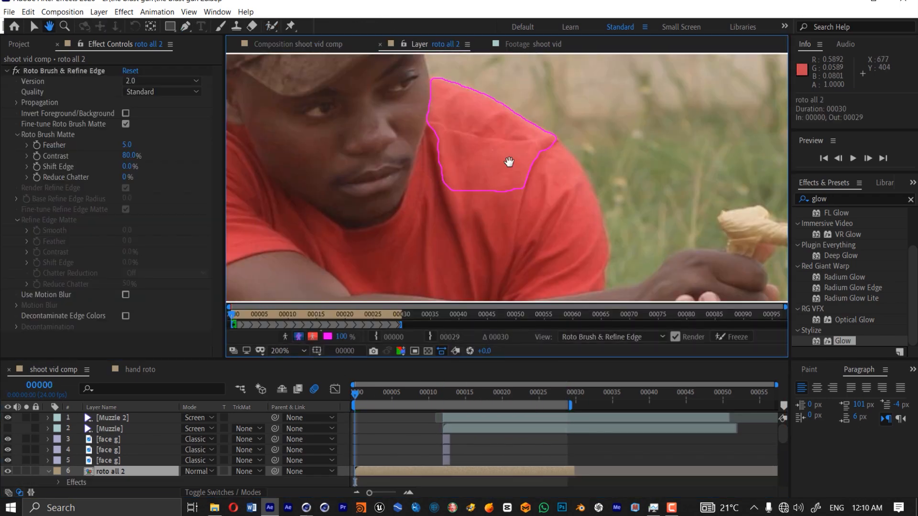
pyautogui.moveTo(509, 162); pyautogui.dragTo(479, 173)
pyautogui.click(736, 338)
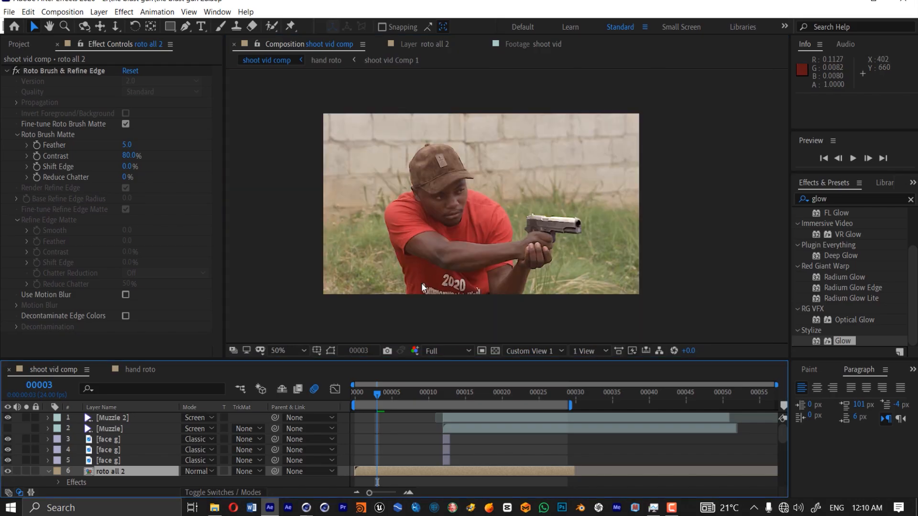
pyautogui.click(450, 393)
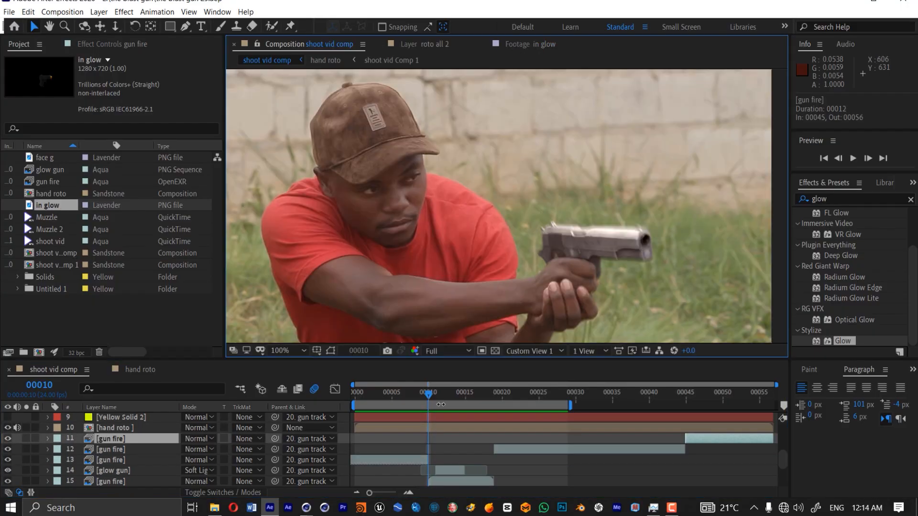
# - Duplicate the gun fire layer that starts at frame 10 and replace the copy with in glow, placed directly below hand roto
pyautogui.click(440, 451)
pyautogui.hotkey('ctrl', 'd')
pyautogui.keyDown('alt'); pyautogui.moveTo(47, 205); pyautogui.dragTo(126, 450); pyautogui.keyUp('alt')
pyautogui.moveTo(120, 450)
pyautogui.mouseDown()
pyautogui.moveTo(128, 484)
pyautogui.moveTo(127, 435)
pyautogui.mouseUp()
# - Try the Color Dodge and Classic Color Dodge blending modes on the in glow layer
pyautogui.click(200, 440)
pyautogui.click(217, 162)
pyautogui.click(200, 439)
pyautogui.click(220, 175)
# - Apply a Levels effect to the in glow layer and lower its Input White to about 0.596
pyautogui.click(841, 199)
pyautogui.write('leve')
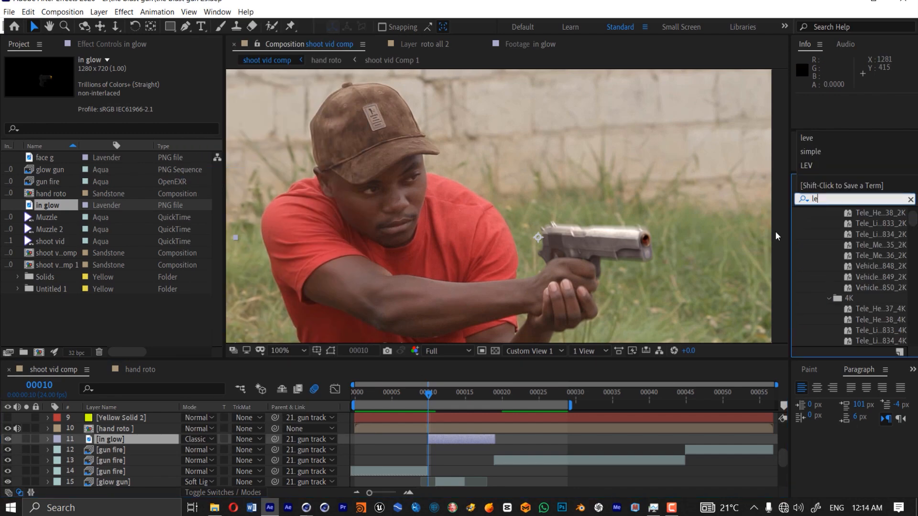
pyautogui.doubleClick(844, 286)
pyautogui.moveTo(194, 261)
pyautogui.mouseDown()
pyautogui.moveTo(108, 263)
pyautogui.moveTo(129, 262)
pyautogui.mouseUp()
# - Set the in glow layer's blending mode to Add after trying Screen, and compare the glow with and without Levels 2
pyautogui.click(199, 439)
pyautogui.click(203, 150)
pyautogui.click(198, 439)
pyautogui.click(199, 126)
pyautogui.click(17, 189)
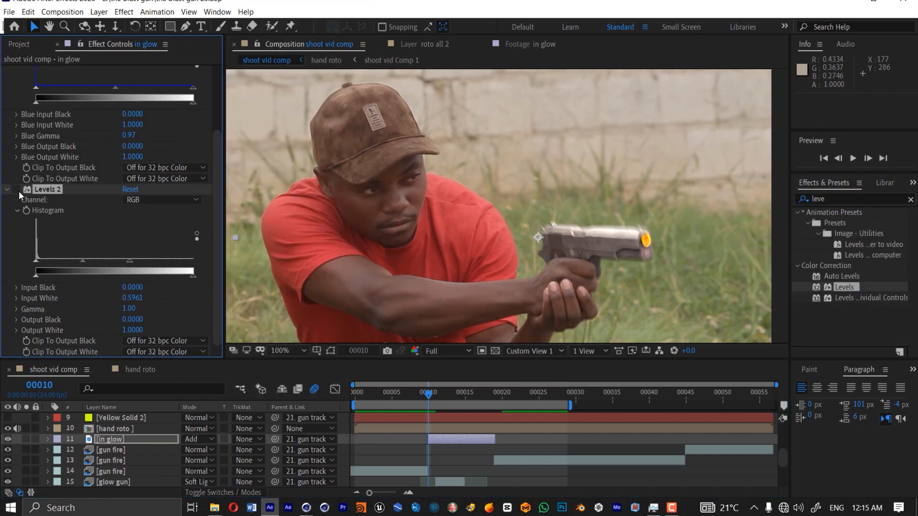
pyautogui.click(17, 190)
# - Try nudging the Muzzle flash onto the gun barrel at frame 12
pyautogui.moveTo(428, 396)
pyautogui.mouseDown()
pyautogui.moveTo(420, 397)
pyautogui.moveTo(443, 394)
pyautogui.mouseUp()
pyautogui.click(18, 44)
pyautogui.scroll(5, 164, 448)
pyautogui.click(105, 430)
pyautogui.moveTo(655, 203); pyautogui.dragTo(641, 205)
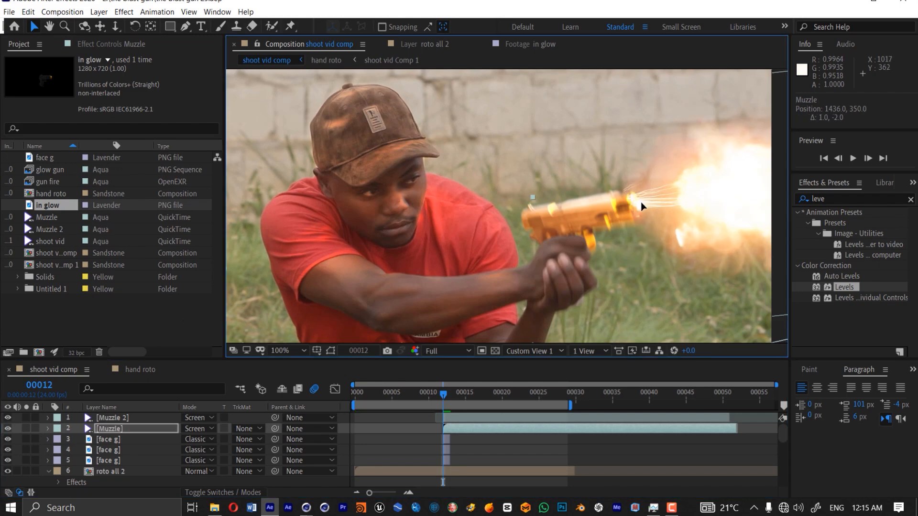
# - Step between frames 10 and 12 to check the in glow effect on the gun barrel
pyautogui.press('pageup')
pyautogui.press('pageup')
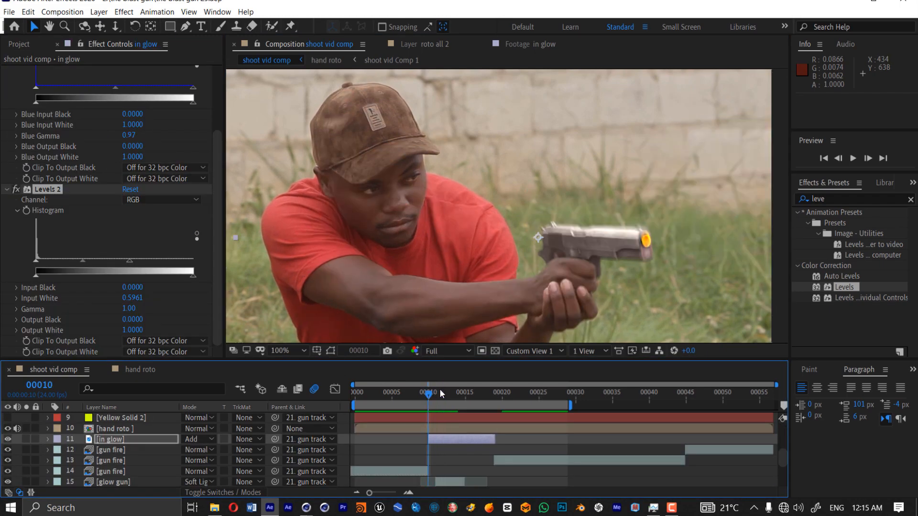
pyautogui.press('pagedown')
pyautogui.press('pagedown')
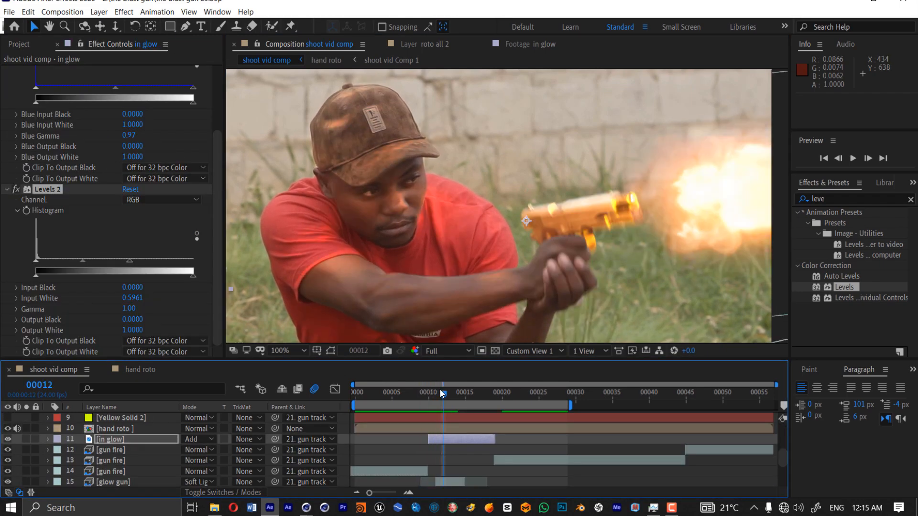
pyautogui.press('pageup')
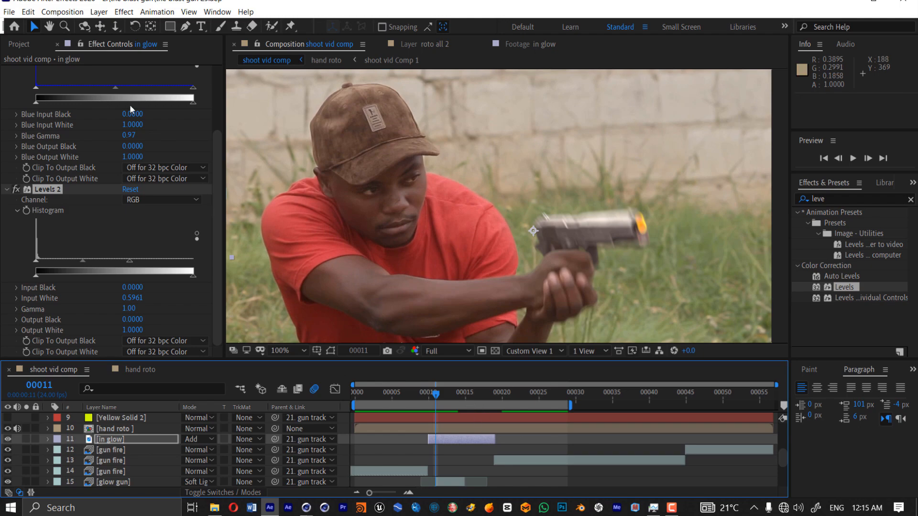
pyautogui.click(30, 44)
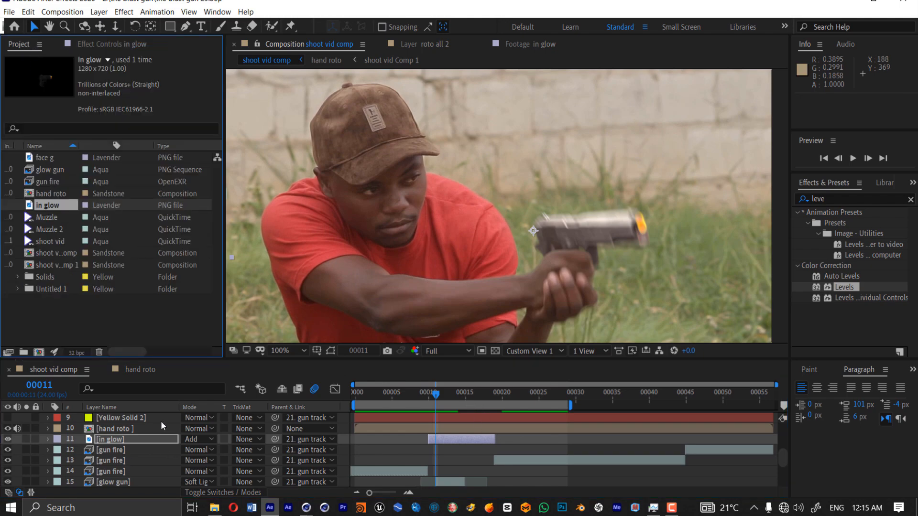
# - Show the Muzzle layer and align its flash with the barrel tip at frame 12, at position 1436, 350
pyautogui.scroll(4, 161, 421)
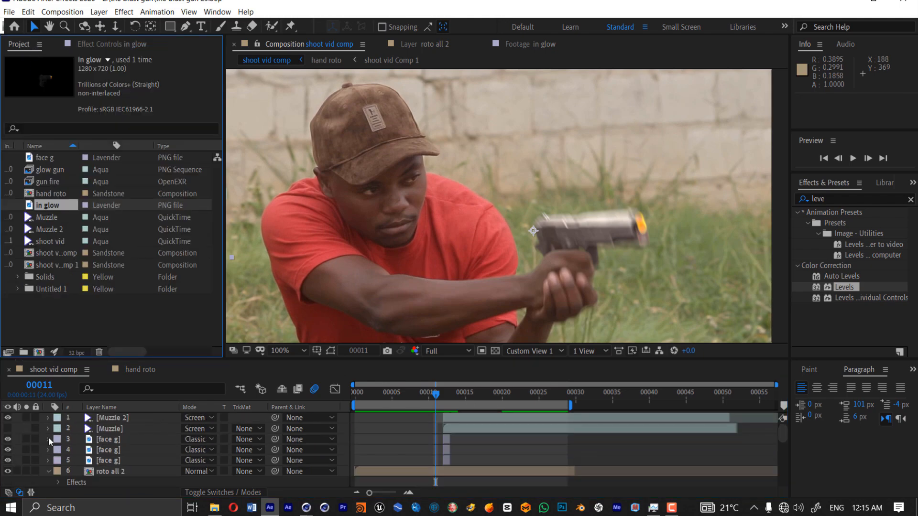
pyautogui.click(8, 429)
pyautogui.click(105, 432)
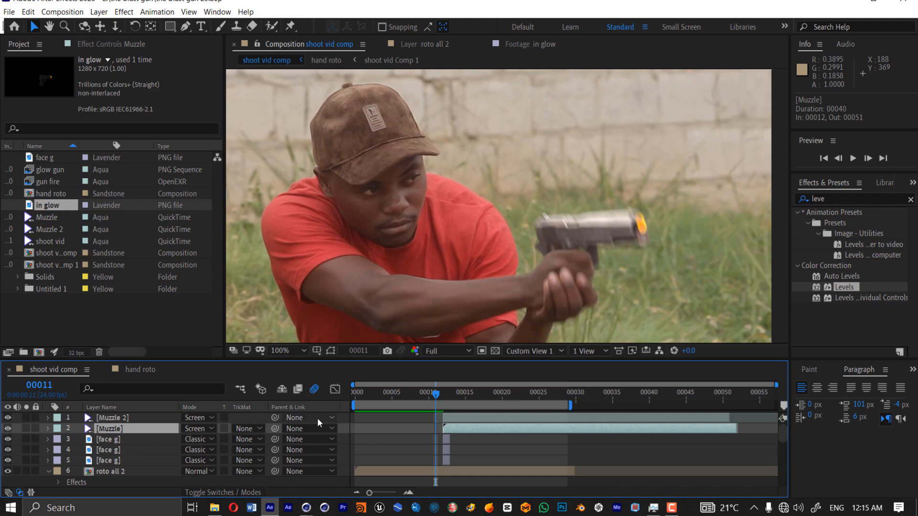
pyautogui.press('pagedown')
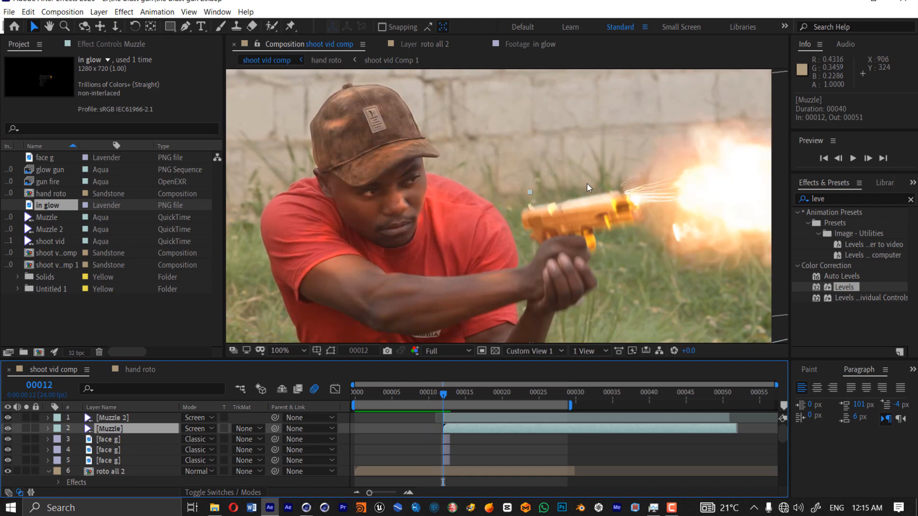
pyautogui.moveTo(638, 198); pyautogui.dragTo(642, 202)
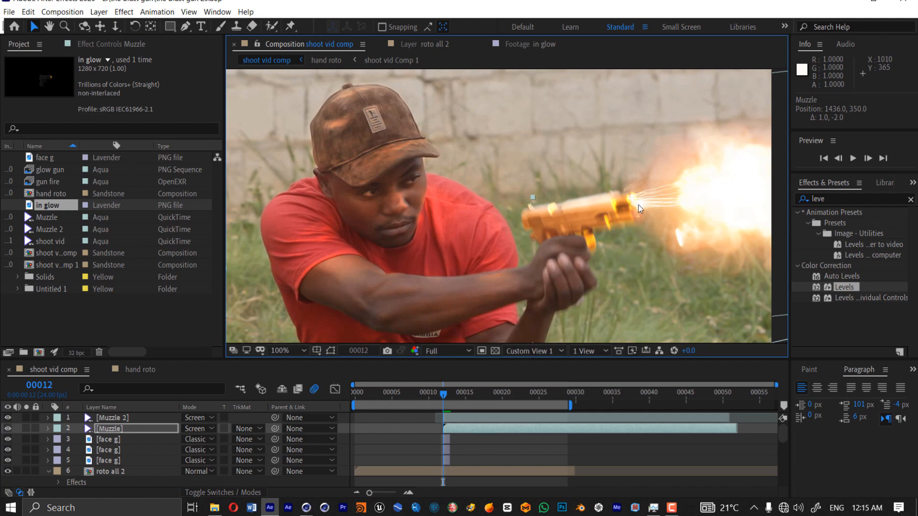
pyautogui.click(7, 428)
pyautogui.click(8, 429)
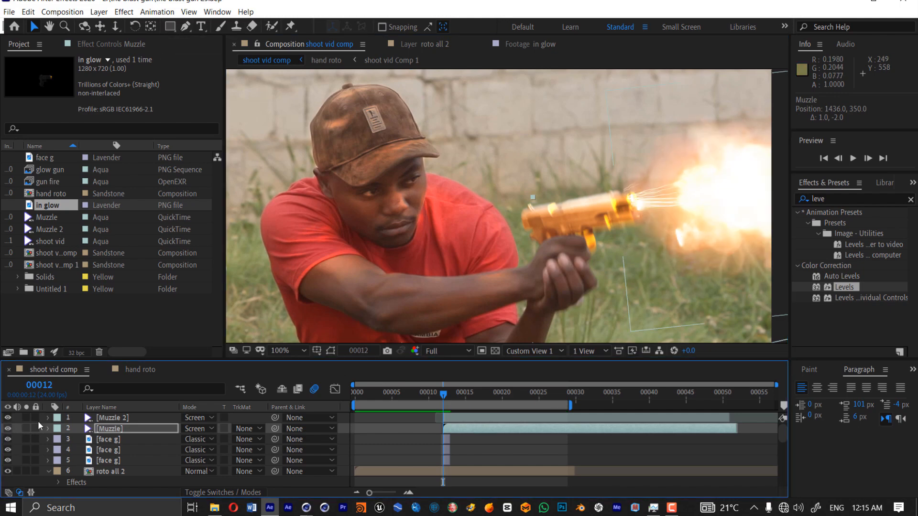
# - Solo the Muzzle layer and cut out its large fireball with a Subtract rectangle mask about 414 by 350 pixels
pyautogui.click(26, 428)
pyautogui.press(',')
pyautogui.press(',')
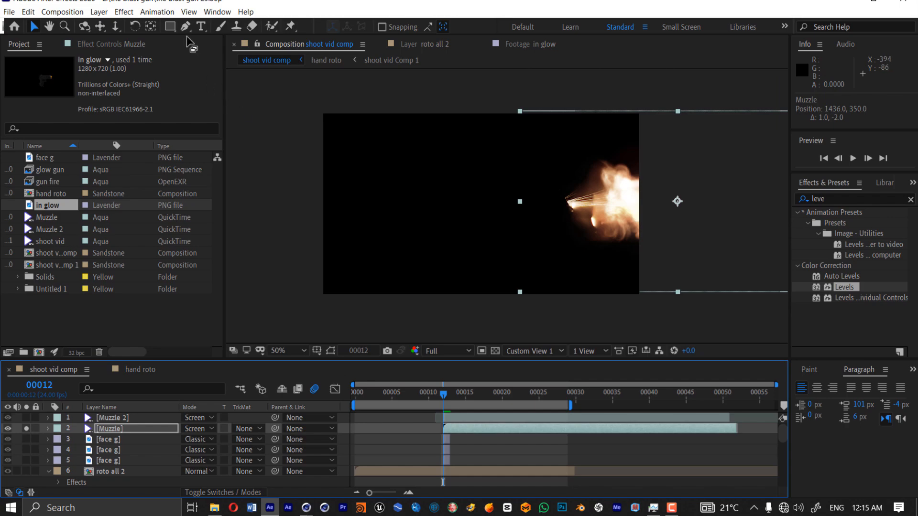
pyautogui.press('q')
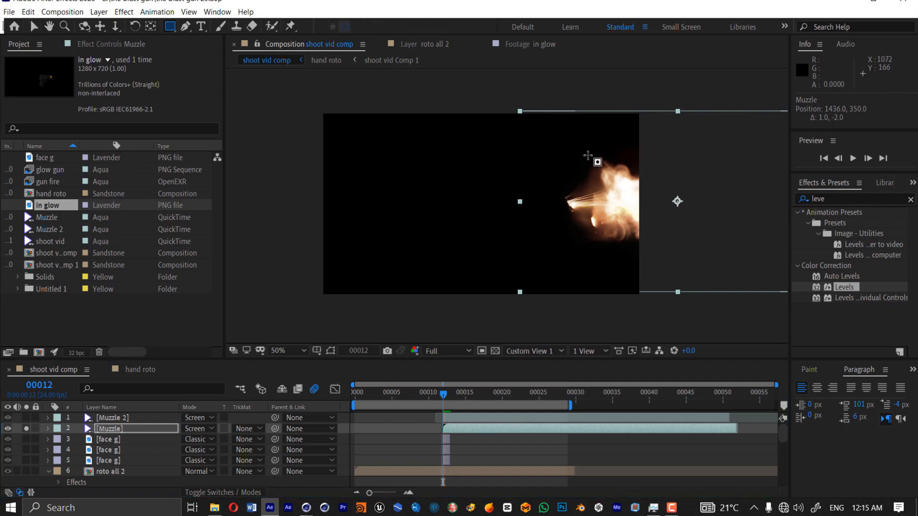
pyautogui.moveTo(587, 156); pyautogui.dragTo(690, 243)
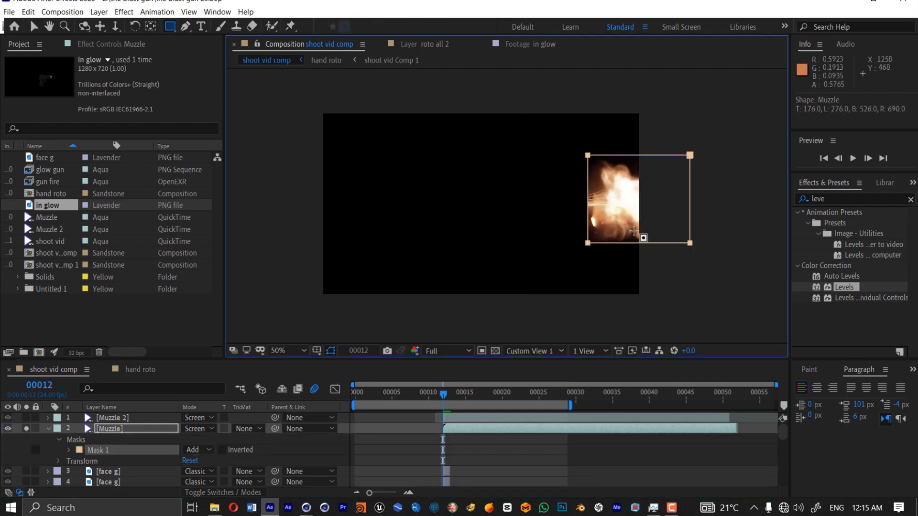
pyautogui.press('v')
pyautogui.moveTo(588, 219); pyautogui.dragTo(596, 219)
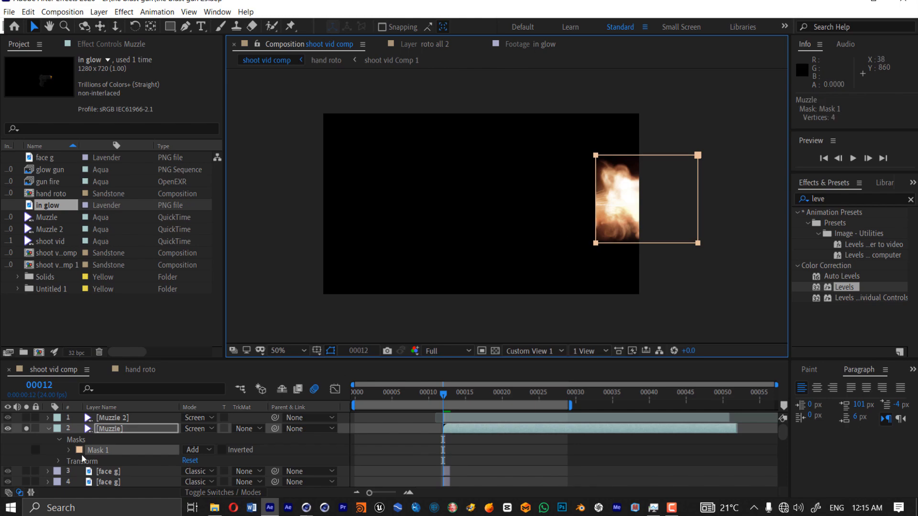
pyautogui.click(193, 450)
pyautogui.click(213, 389)
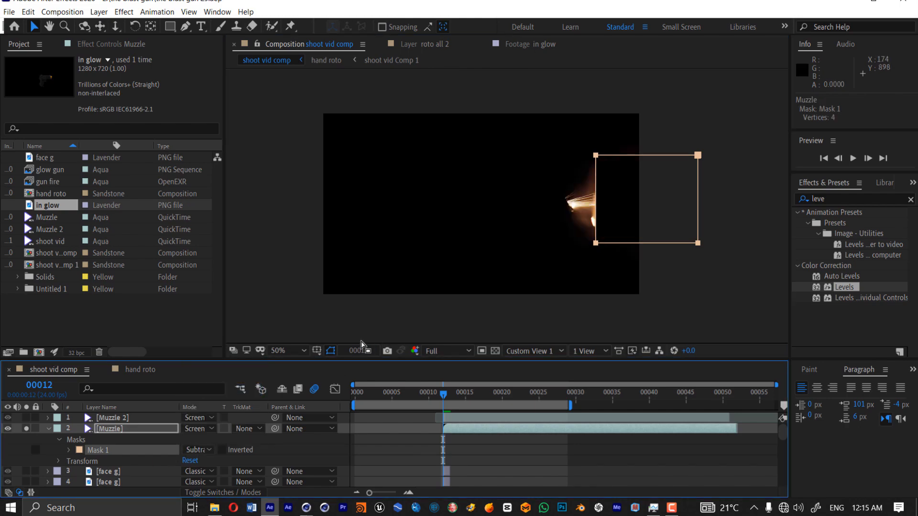
# - Set the feather of the Muzzle layer's Mask 1 to 51 pixels
pyautogui.click(328, 343)
pyautogui.press('f')
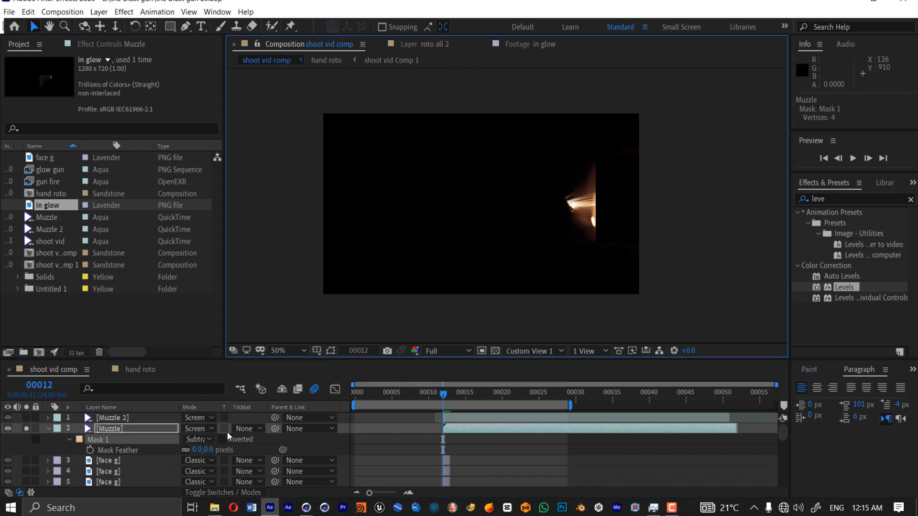
pyautogui.click(217, 449)
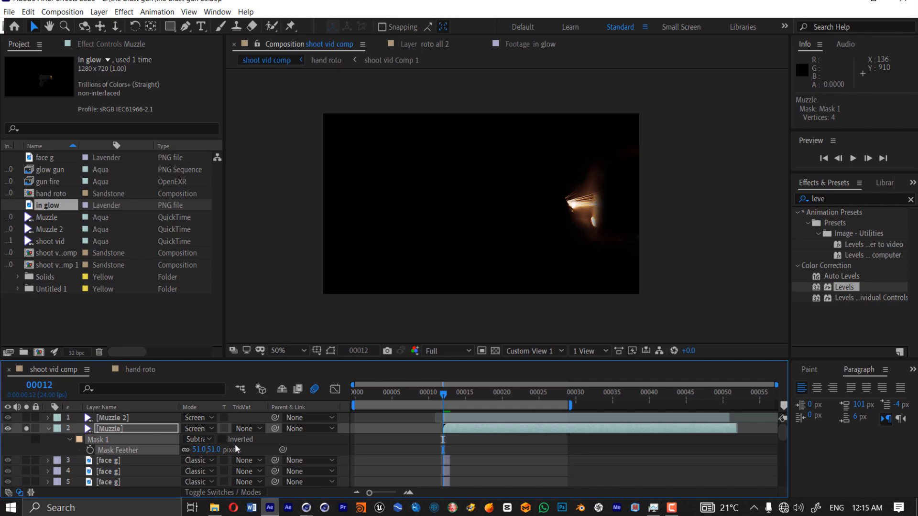
pyautogui.click(330, 351)
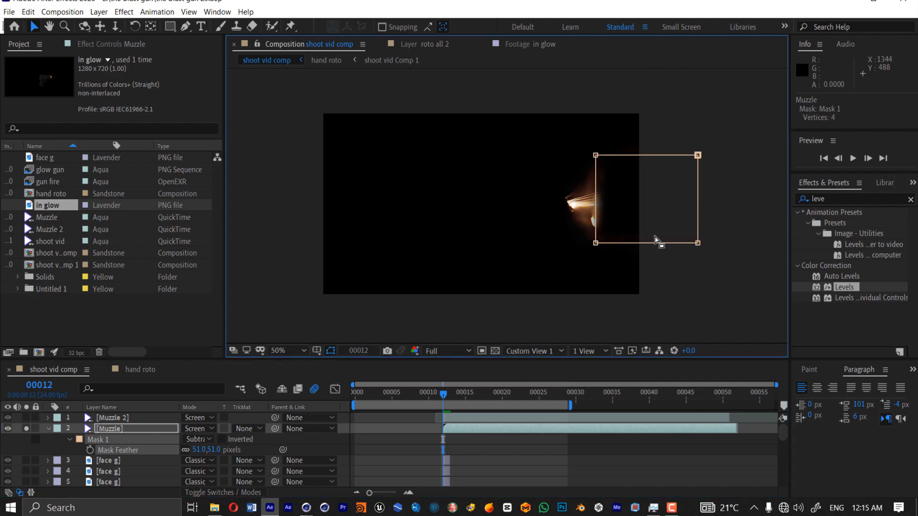
# - Extend Mask 1 on the Muzzle layer beyond the fireball at its lower and upper edges, and unsolo the layer
pyautogui.moveTo(654, 244); pyautogui.dragTo(652, 271)
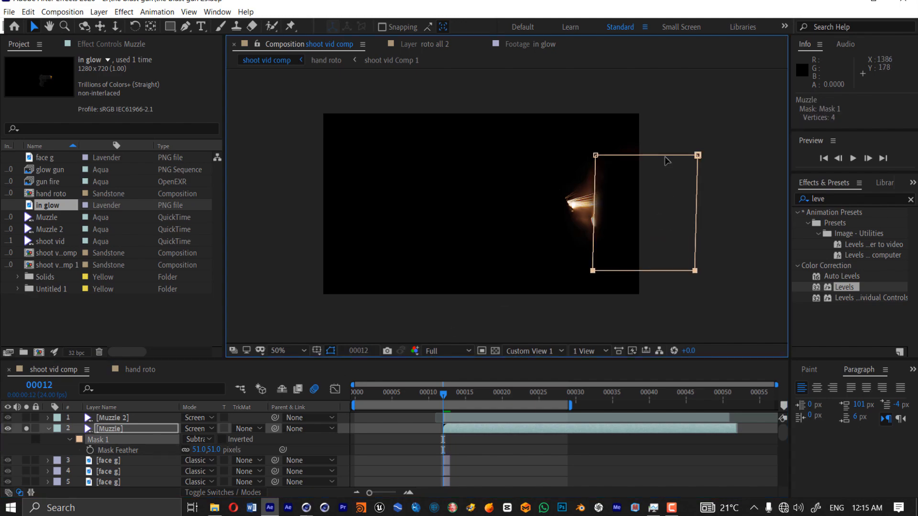
pyautogui.moveTo(664, 157); pyautogui.dragTo(664, 144)
pyautogui.click(27, 429)
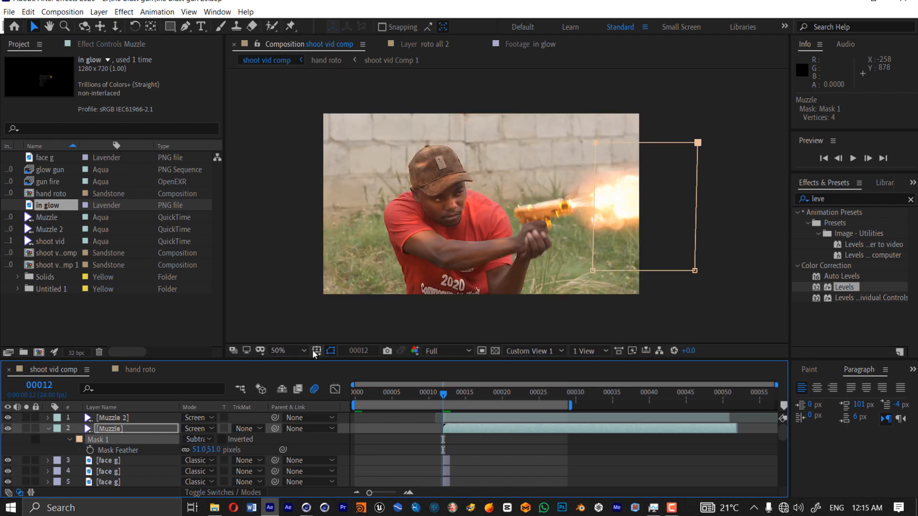
# - Reposition the masked Muzzle flash against the barrel tip, to position 1432, 346
pyautogui.scroll(2, 530, 265)
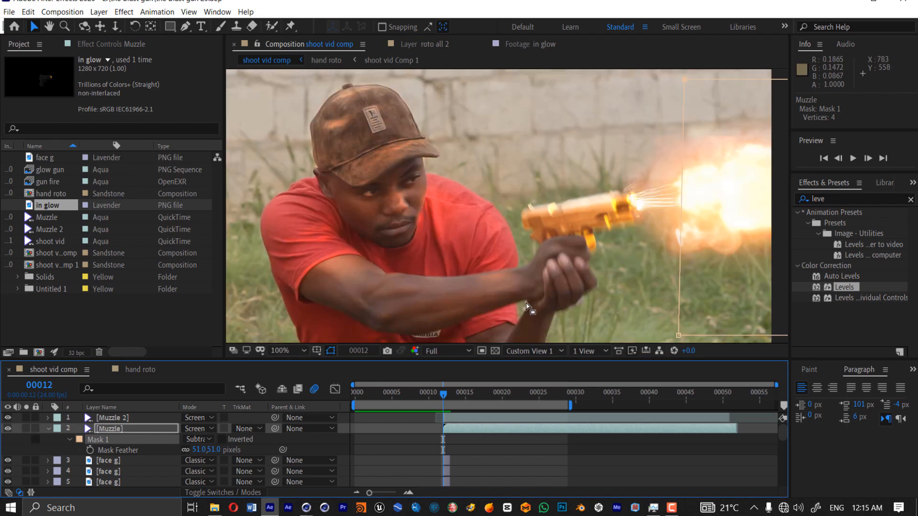
pyautogui.click(653, 209)
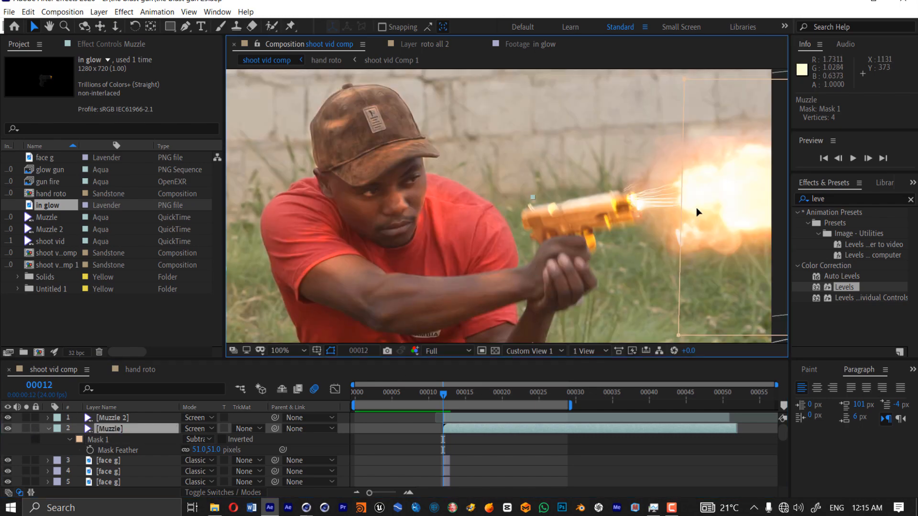
pyautogui.moveTo(697, 212)
pyautogui.mouseDown()
pyautogui.moveTo(718, 210)
pyautogui.moveTo(698, 211)
pyautogui.mouseUp()
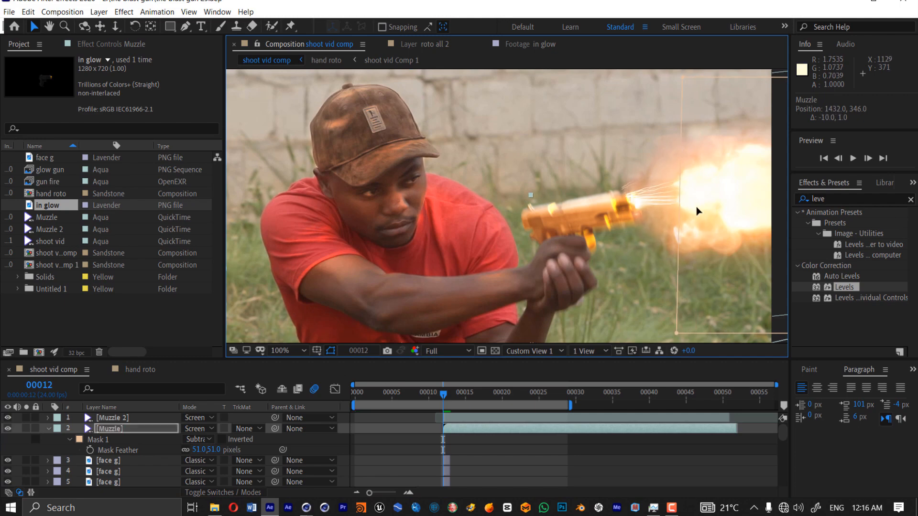
# - Turn off the composition's motion blur and draw a second closed mask on the Muzzle layer around the sparks overlapping the gun's slide
pyautogui.click(7, 429)
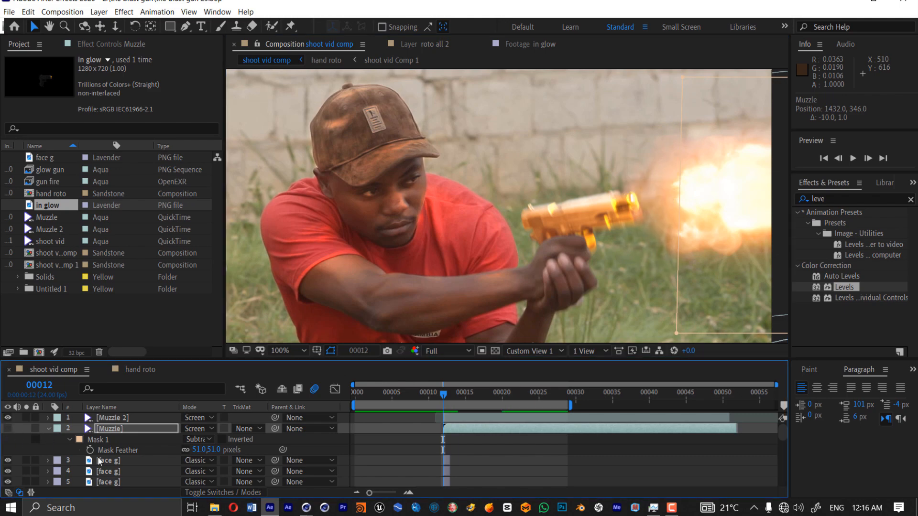
pyautogui.click(312, 390)
pyautogui.click(7, 429)
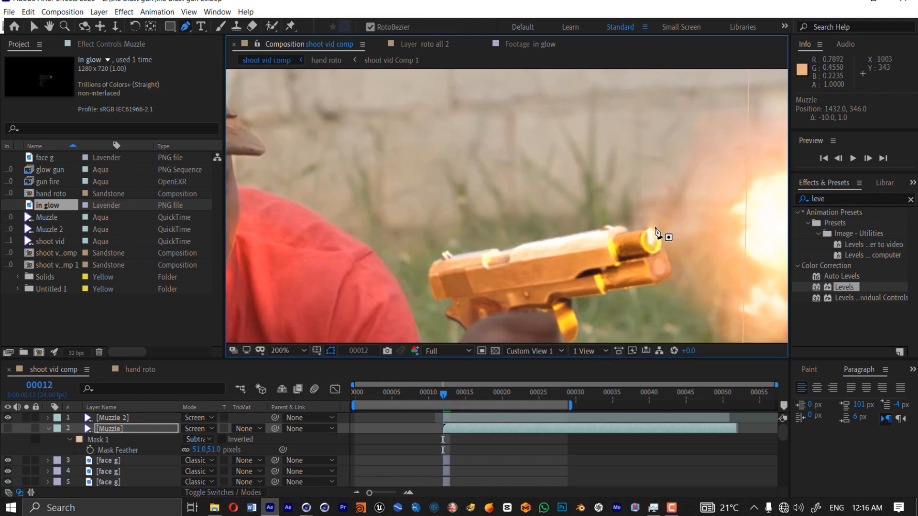
pyautogui.click(656, 227)
pyautogui.click(641, 238)
pyautogui.click(625, 249)
pyautogui.click(526, 266)
pyautogui.click(424, 285)
pyautogui.click(393, 171)
pyautogui.click(640, 82)
pyautogui.click(672, 126)
pyautogui.click(663, 176)
pyautogui.click(656, 227)
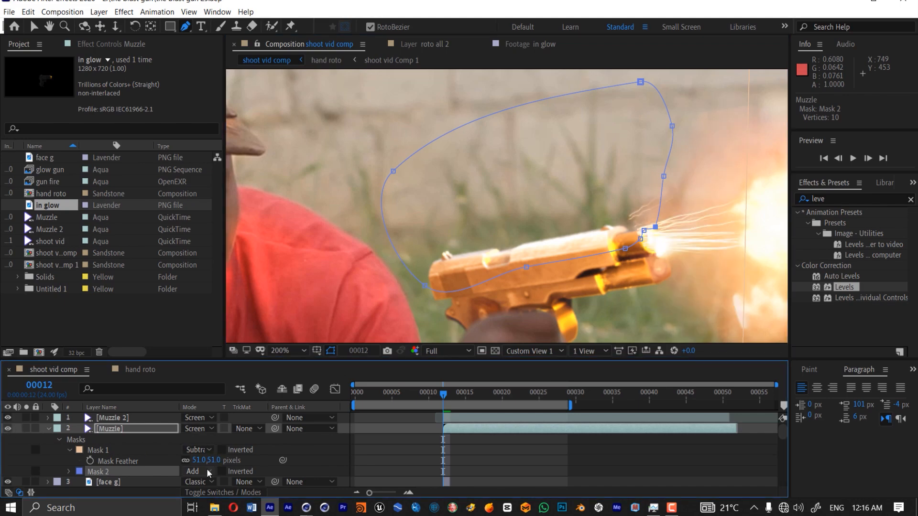
pyautogui.click(331, 350)
pyautogui.press('f')
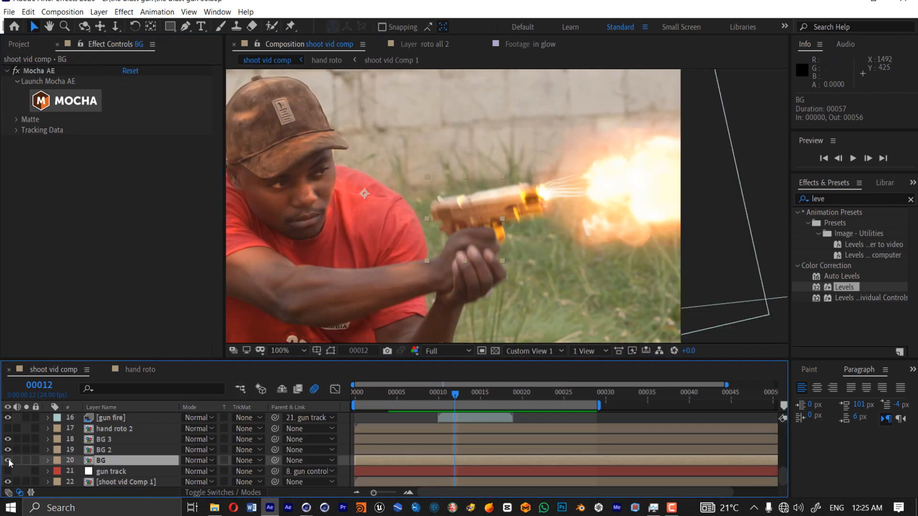
# - Compare the composite with and without the shoot vid Comp 1 layer, and review the layers above it
pyautogui.click(26, 482)
pyautogui.click(26, 482)
pyautogui.click(8, 482)
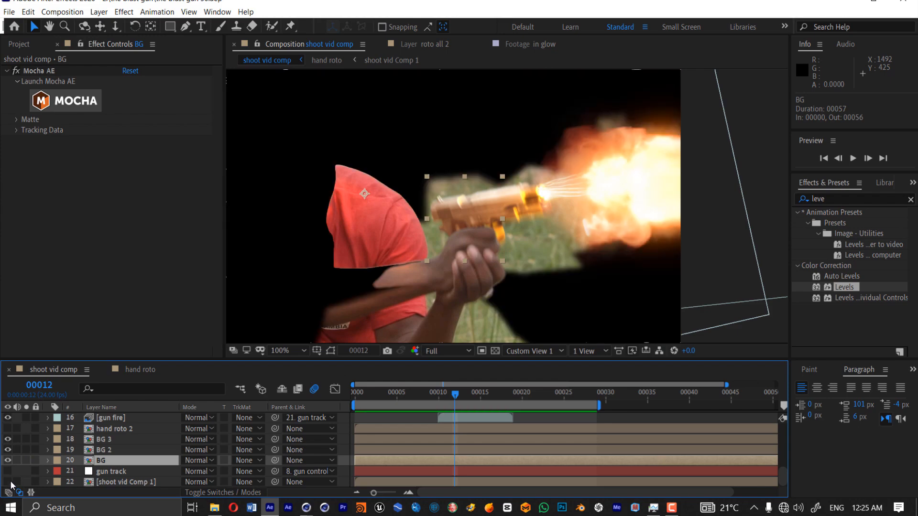
pyautogui.click(8, 482)
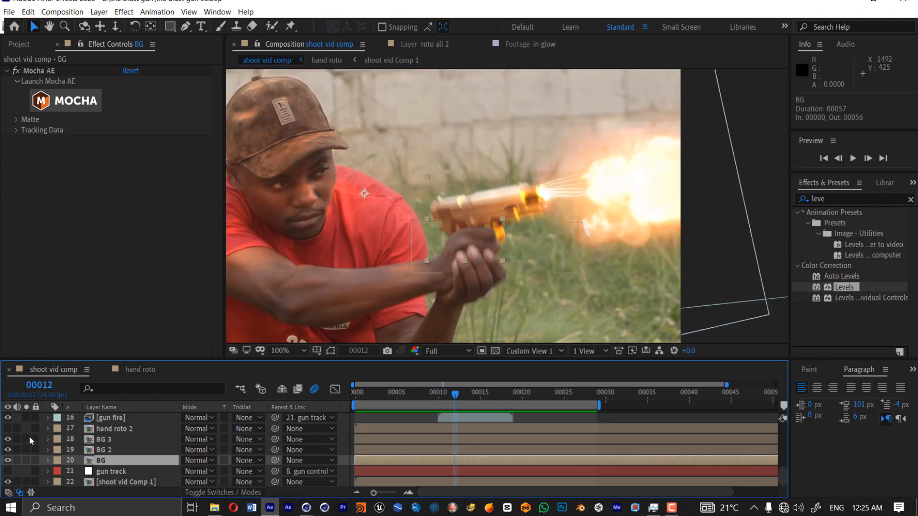
pyautogui.scroll(1, 10, 428)
pyautogui.scroll(1, 13, 432)
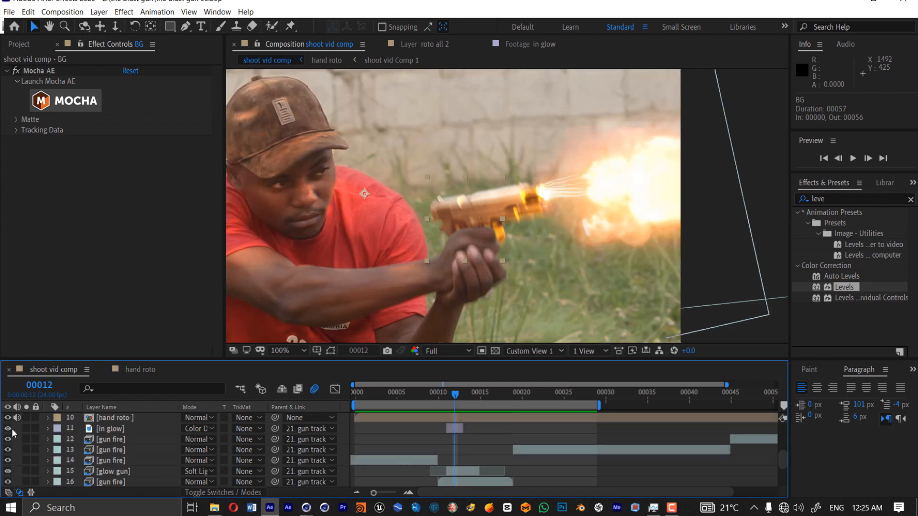
# - Apply Levels to the hand roto layer and set its RGB Input White to 0.6078
pyautogui.click(26, 419)
pyautogui.click(26, 418)
pyautogui.click(111, 419)
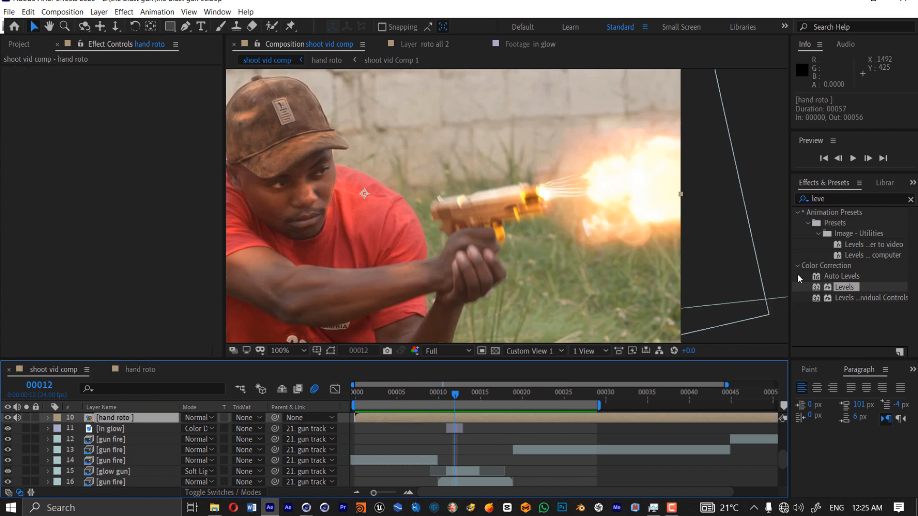
pyautogui.moveTo(844, 288); pyautogui.dragTo(129, 422)
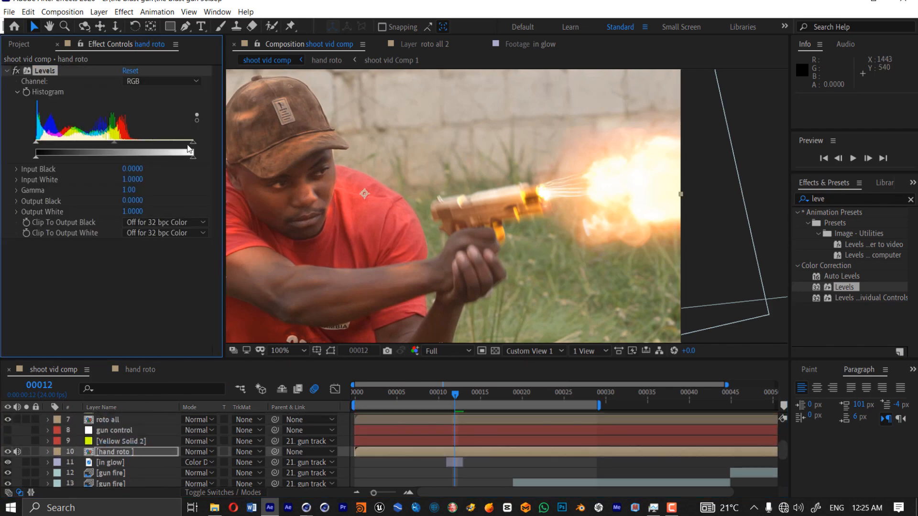
pyautogui.moveTo(193, 143); pyautogui.dragTo(145, 146)
# - Warm the hand roto layer's Levels by setting Red Input White to 0.8471 and Green Input White to 0.8353
pyautogui.click(140, 82)
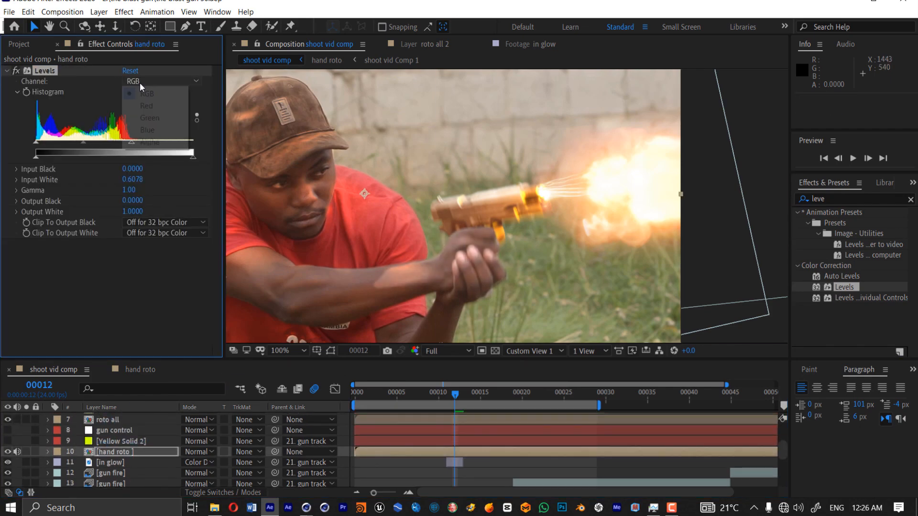
pyautogui.click(141, 93)
pyautogui.click(161, 81)
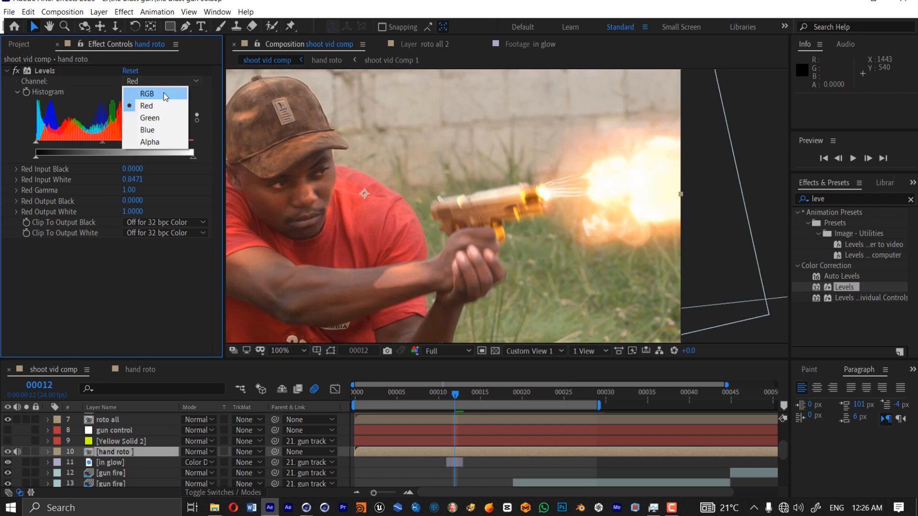
pyautogui.click(164, 93)
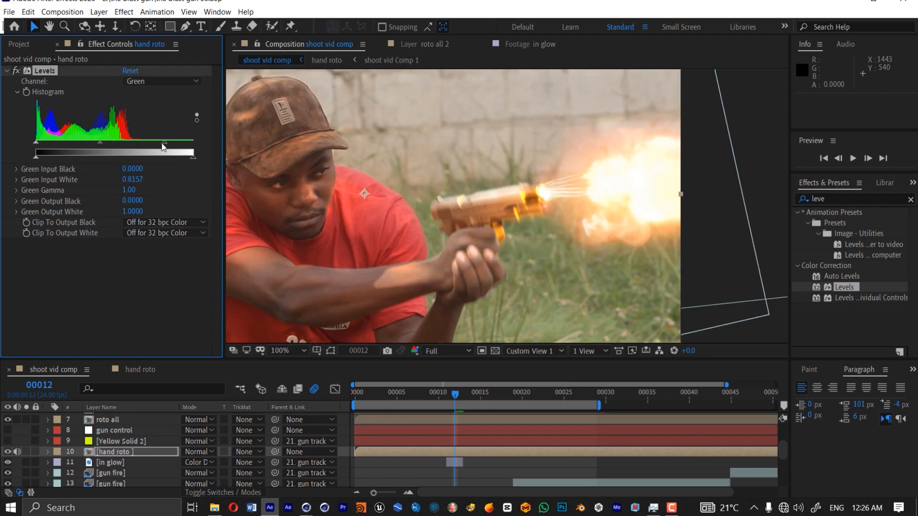
pyautogui.moveTo(166, 142); pyautogui.dragTo(167, 141)
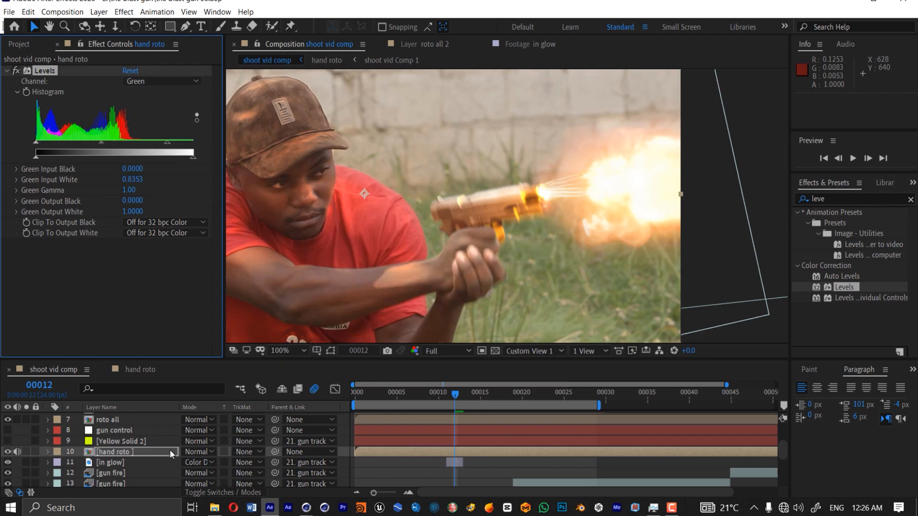
# - Duplicate the hand roto layer and set the upper copy's blending mode to Classic Color Dodge
pyautogui.click(131, 455)
pyautogui.hotkey('ctrl', 'd')
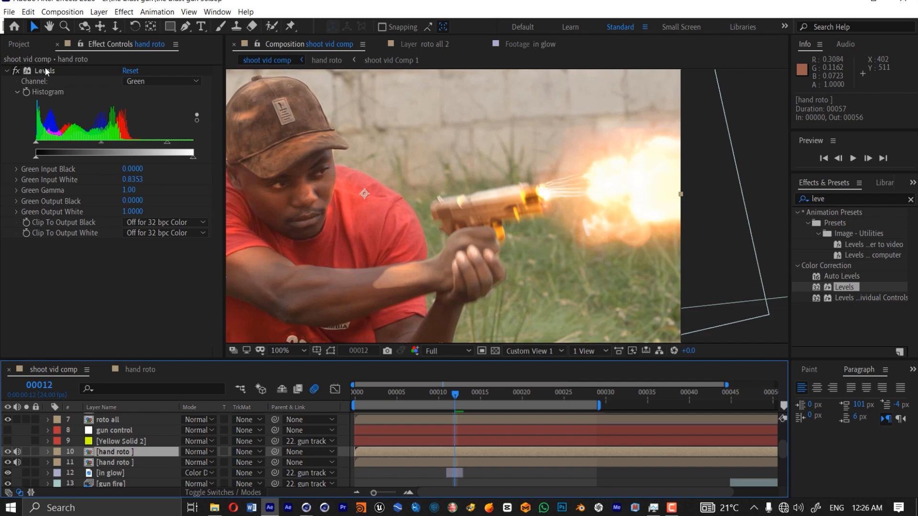
pyautogui.click(198, 451)
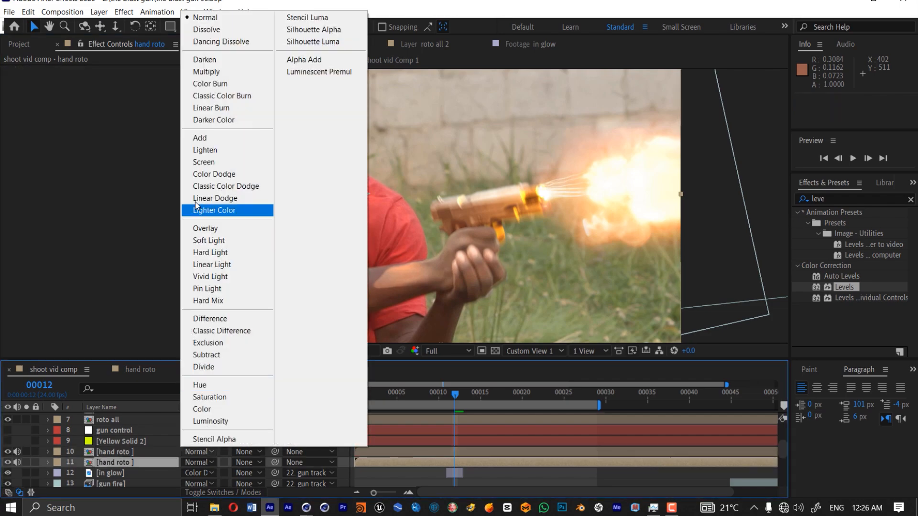
pyautogui.click(195, 202)
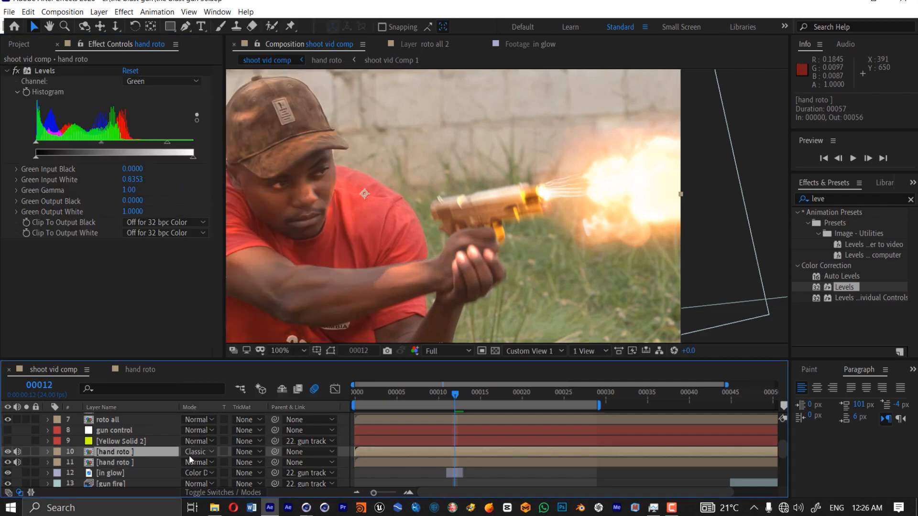
# - Set the RGB Input White of the upper hand roto copy's Levels to 0.4980
pyautogui.click(158, 81)
pyautogui.click(139, 91)
pyautogui.moveTo(122, 144); pyautogui.dragTo(115, 145)
# - Draw a closed nine-point mask around the gripping hands on the upper hand roto layer, extending its lower corner towards the wrist
pyautogui.click(186, 26)
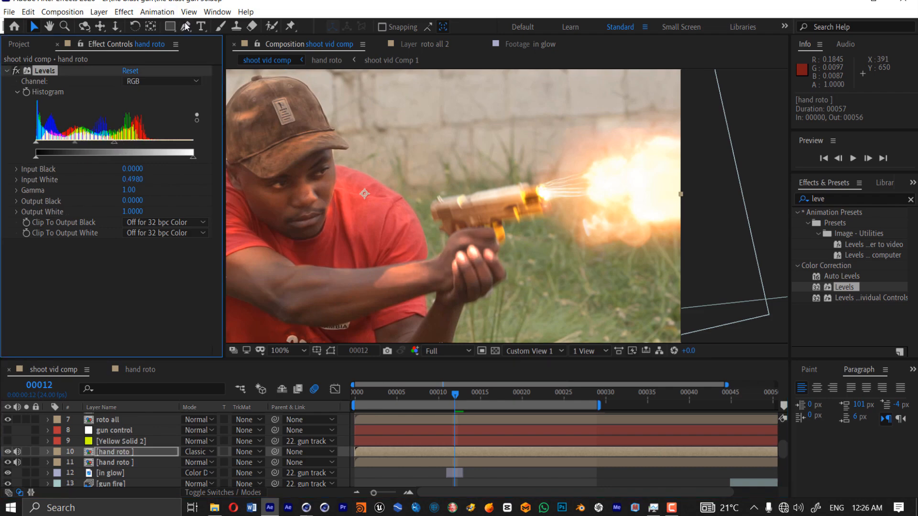
pyautogui.click(509, 270)
pyautogui.click(498, 232)
pyautogui.click(487, 222)
pyautogui.click(459, 223)
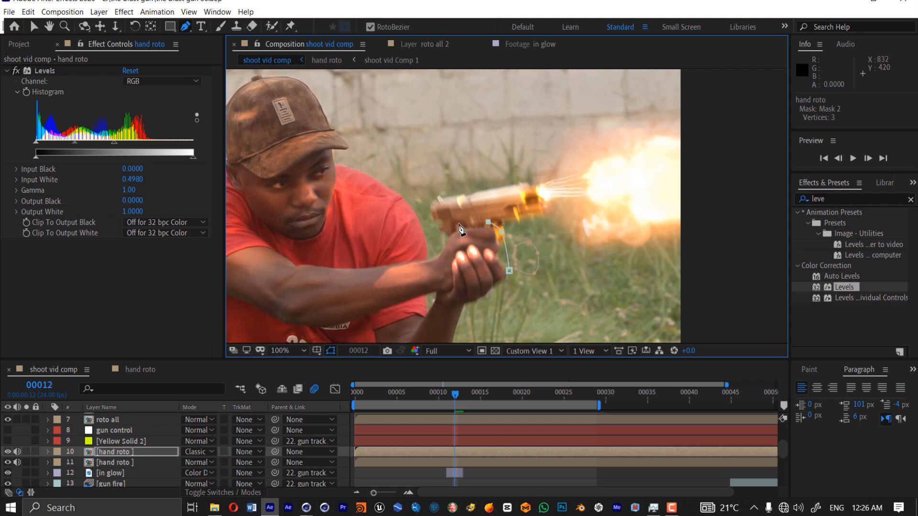
pyautogui.click(444, 240)
pyautogui.click(432, 256)
pyautogui.click(438, 290)
pyautogui.click(482, 301)
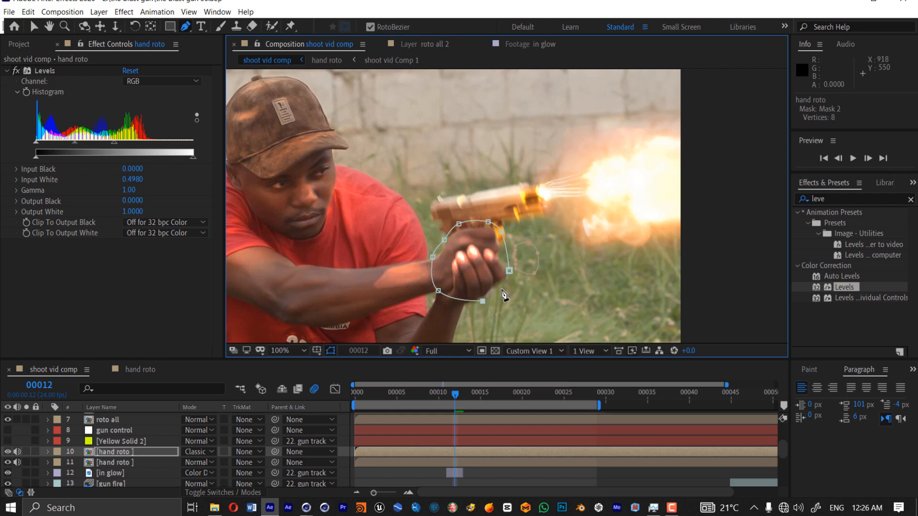
pyautogui.click(501, 290)
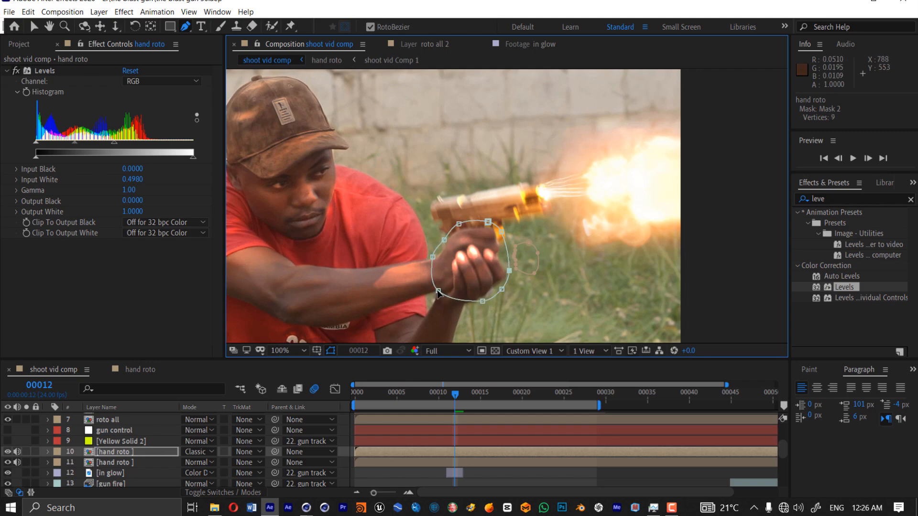
pyautogui.moveTo(438, 291); pyautogui.dragTo(422, 292)
pyautogui.press('v')
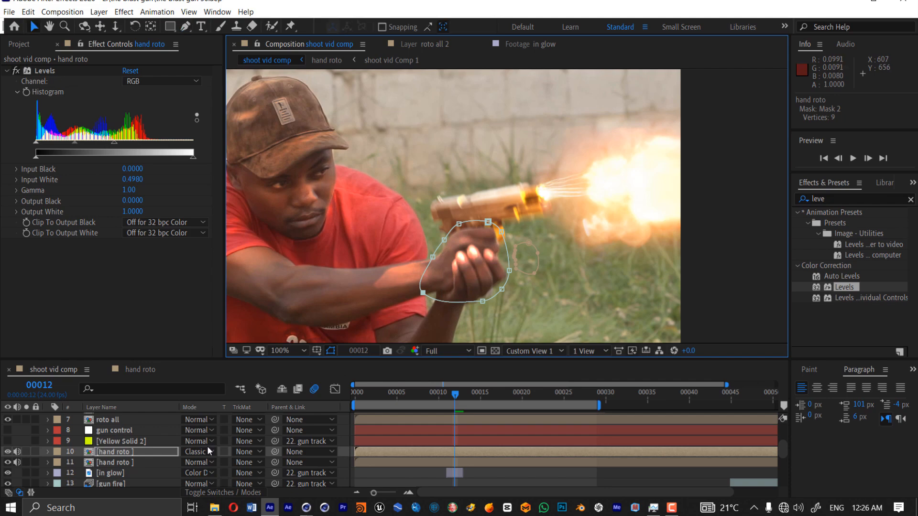
# - Delete Mask 1 from the upper hand roto layer and feather Mask 2 by 65 pixels
pyautogui.press('m')
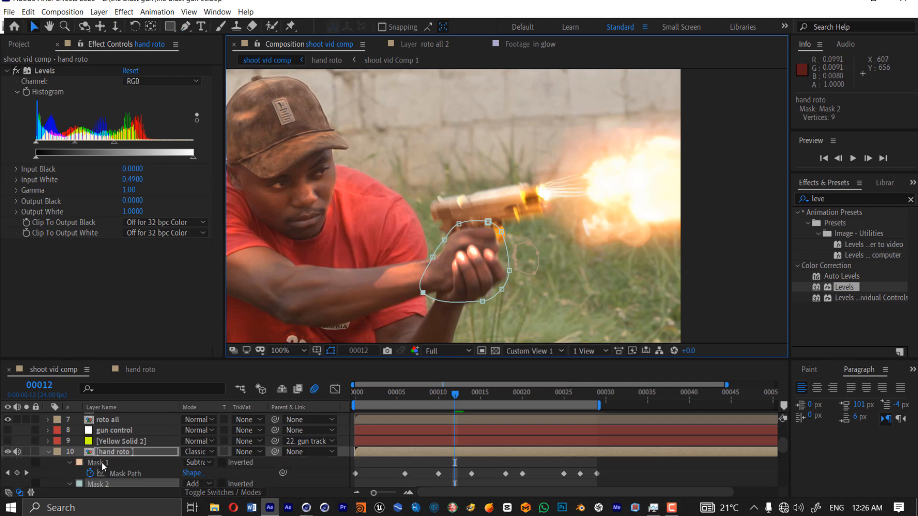
pyautogui.click(101, 461)
pyautogui.press('Delete')
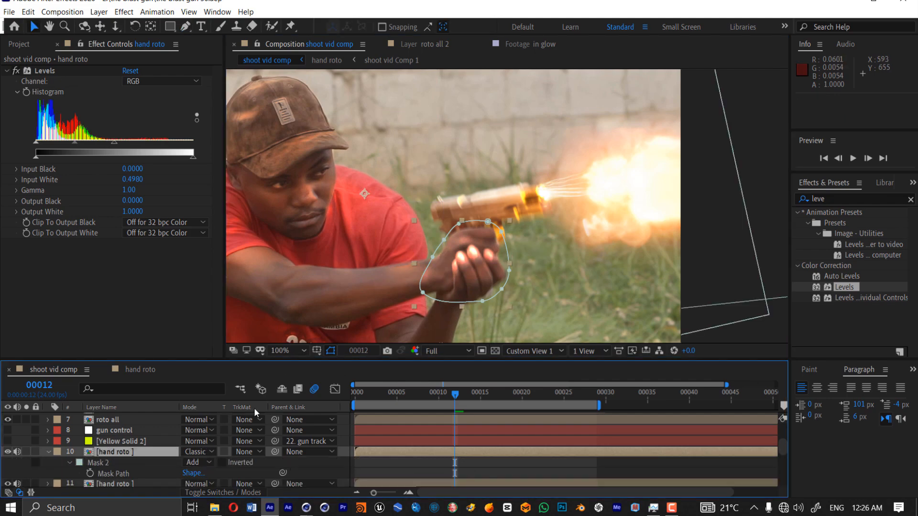
pyautogui.press('f')
pyautogui.moveTo(209, 473); pyautogui.dragTo(243, 472)
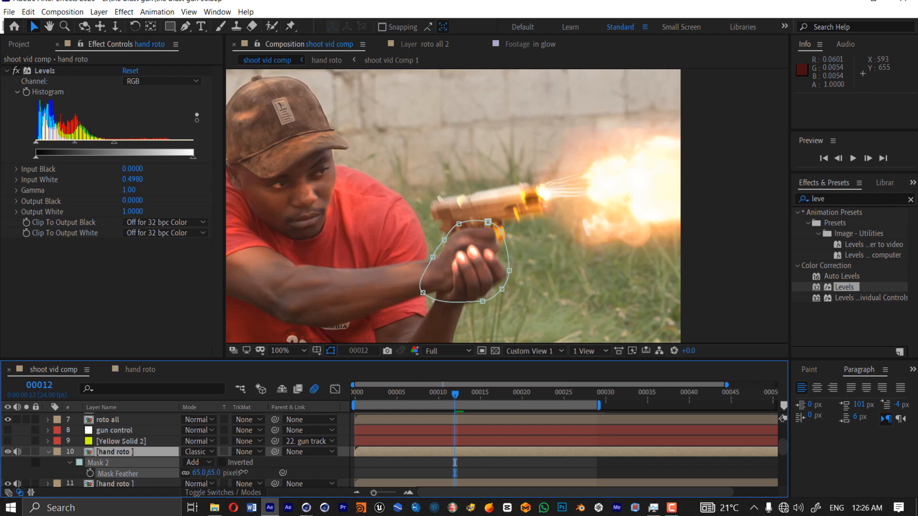
# - Compare the hands with and without the masked upper hand roto layer
pyautogui.click(7, 452)
pyautogui.click(8, 452)
pyautogui.click(8, 452)
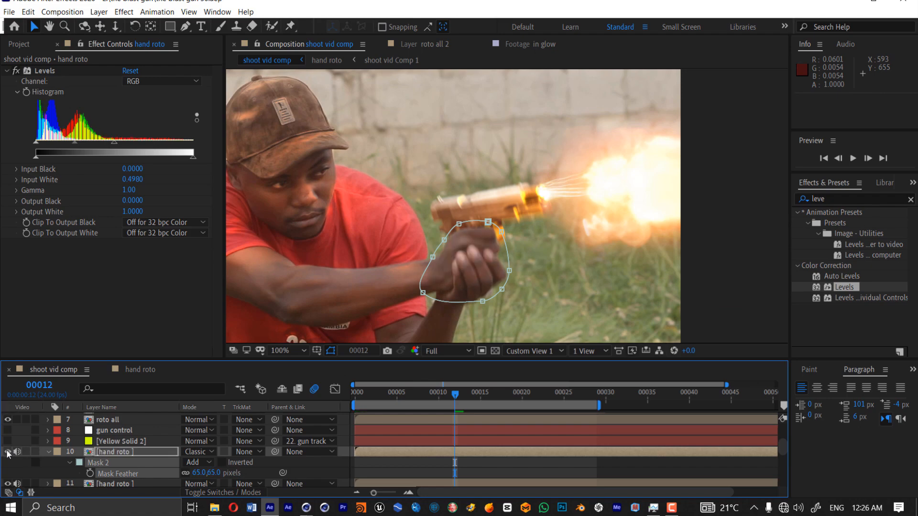
pyautogui.click(7, 453)
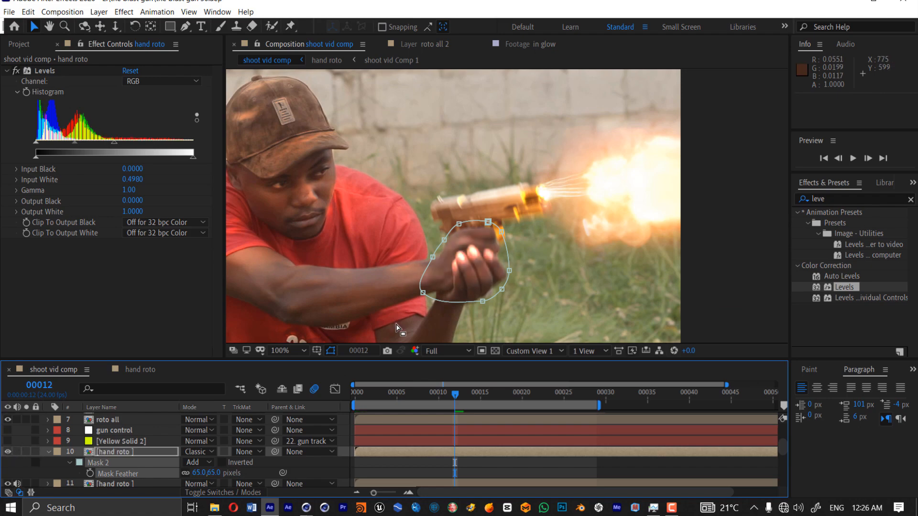
pyautogui.click(438, 306)
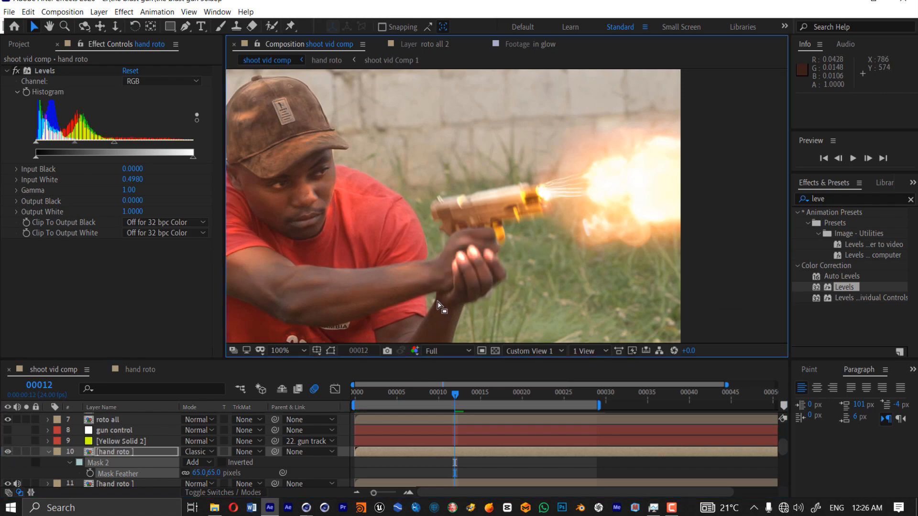
# - Trim the upper hand roto layer so that it lasts only for frame 12
pyautogui.click(140, 453)
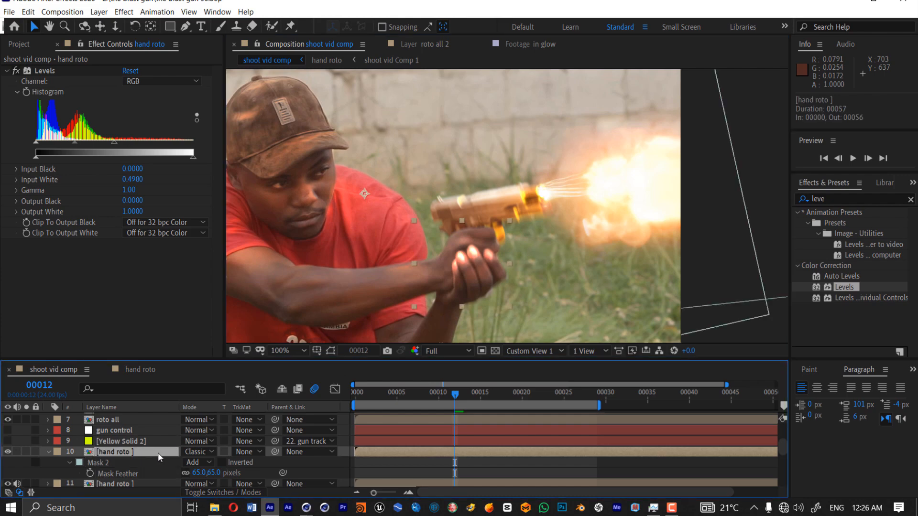
pyautogui.press('pageup')
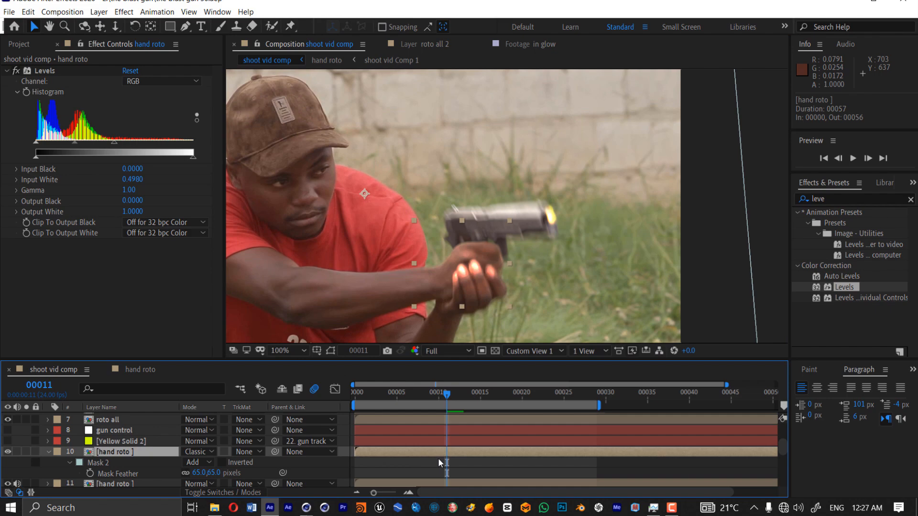
pyautogui.hotkey('alt', '[')
pyautogui.moveTo(450, 453); pyautogui.dragTo(458, 453)
pyautogui.press('pagedown')
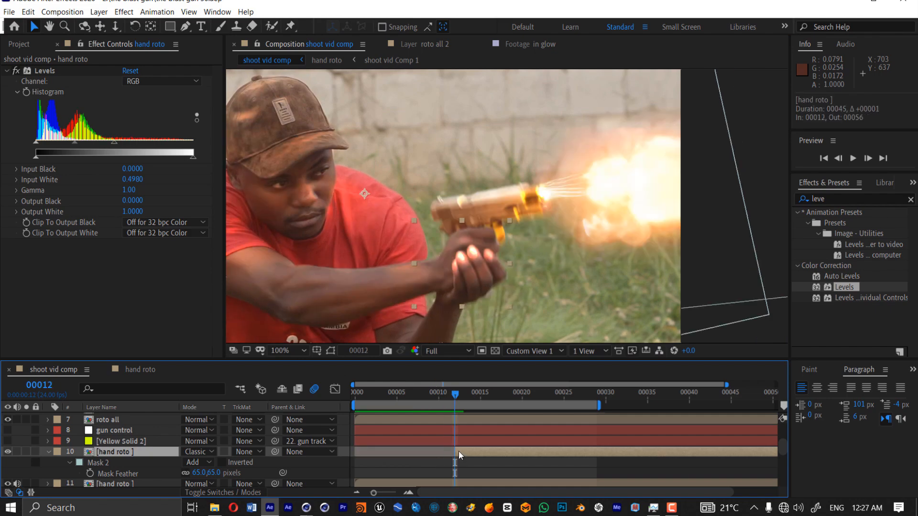
pyautogui.press('pagedown')
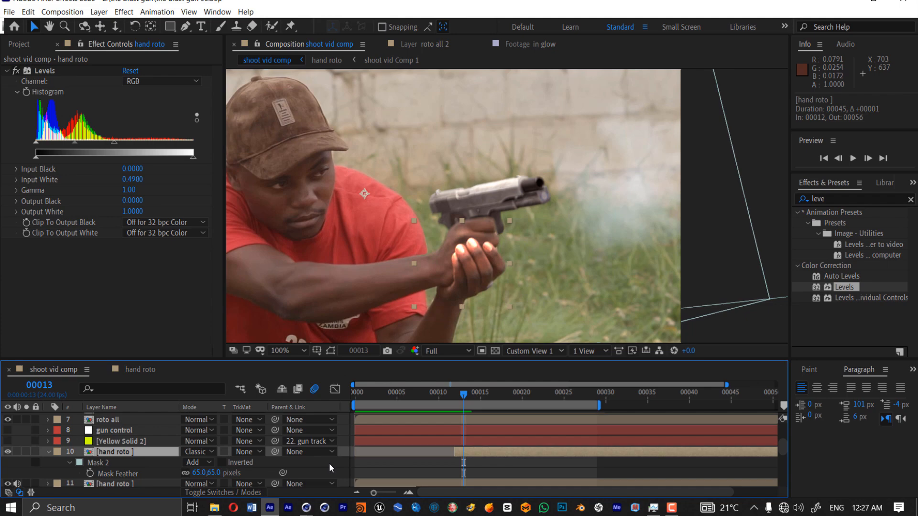
pyautogui.hotkey('alt', ']')
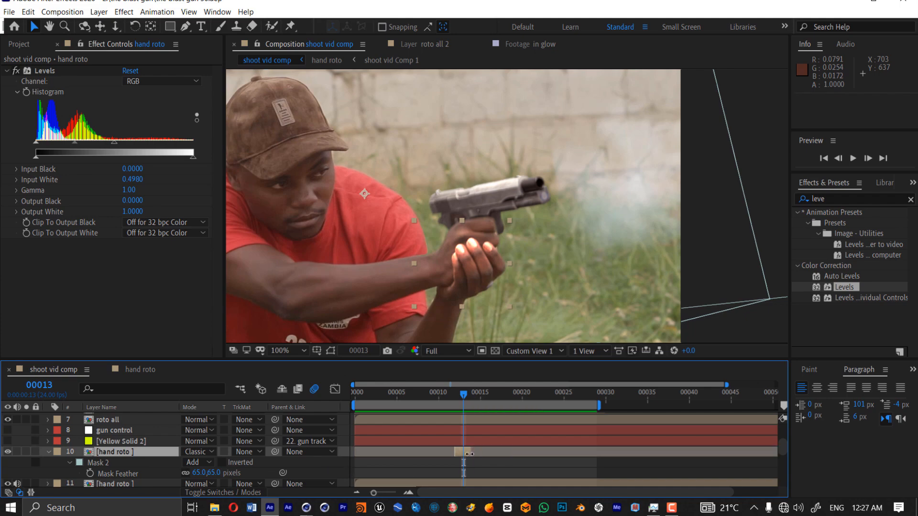
pyautogui.moveTo(469, 454); pyautogui.dragTo(465, 455)
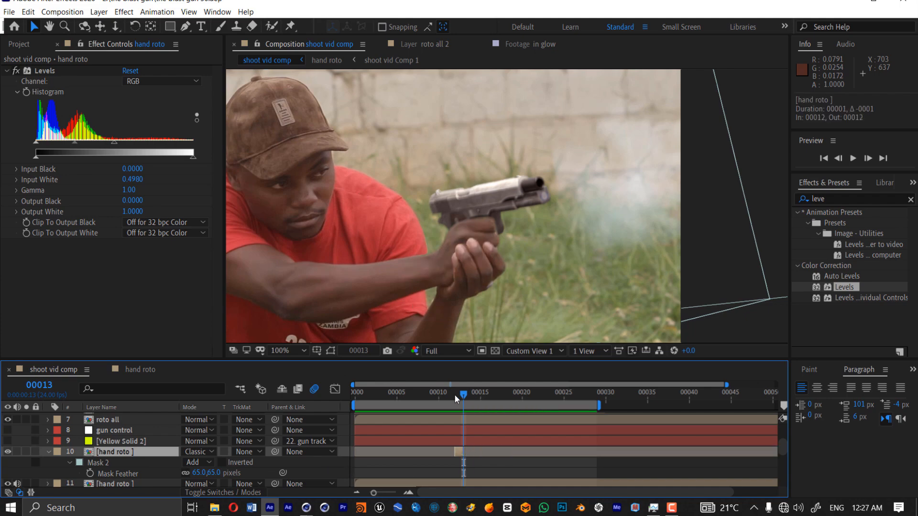
# - Play back and scrub the frames around the shot to check the timing of the hand lighting
pyautogui.moveTo(455, 395); pyautogui.dragTo(438, 397)
pyautogui.press('space')
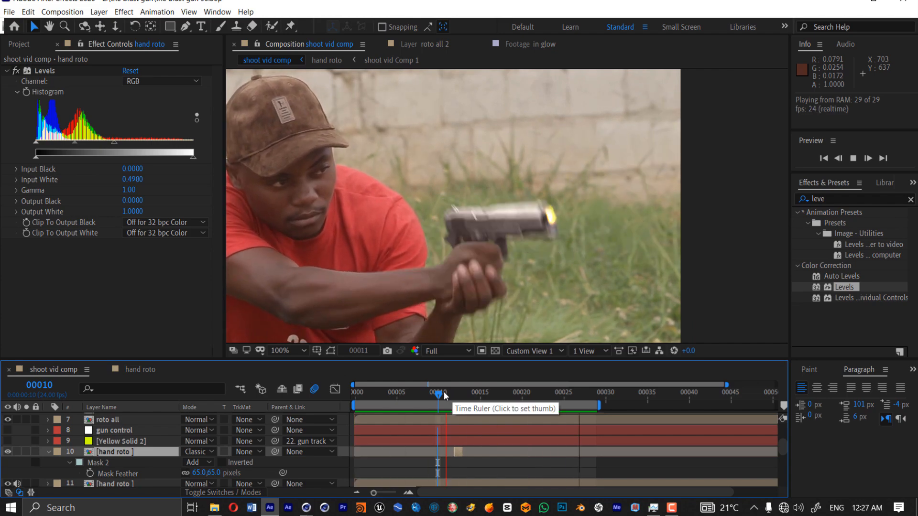
pyautogui.click(448, 394)
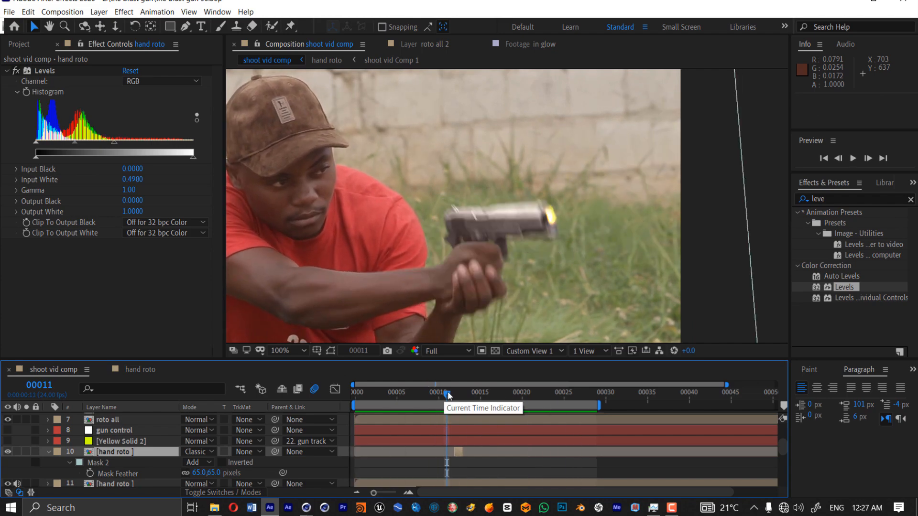
pyautogui.click(456, 394)
pyautogui.click(466, 393)
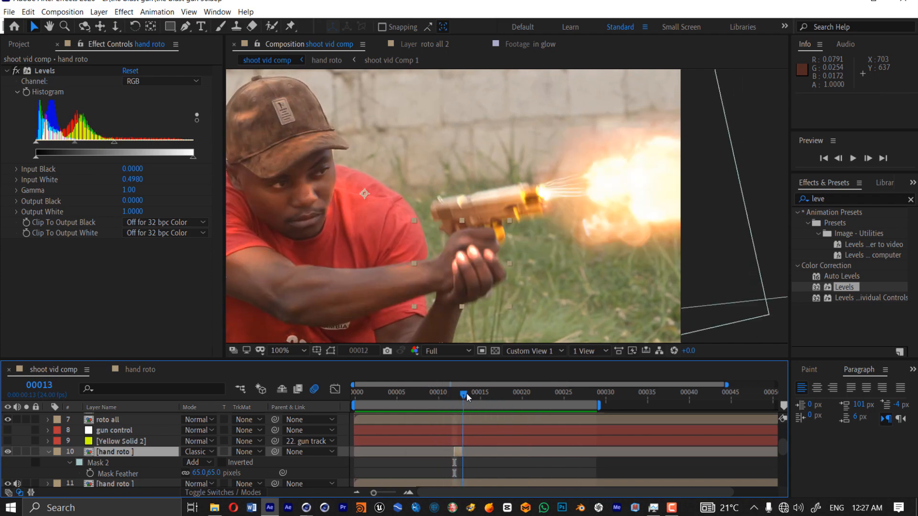
pyautogui.moveTo(466, 393); pyautogui.dragTo(422, 394)
pyautogui.scroll(-1, 415, 290)
pyautogui.press('space')
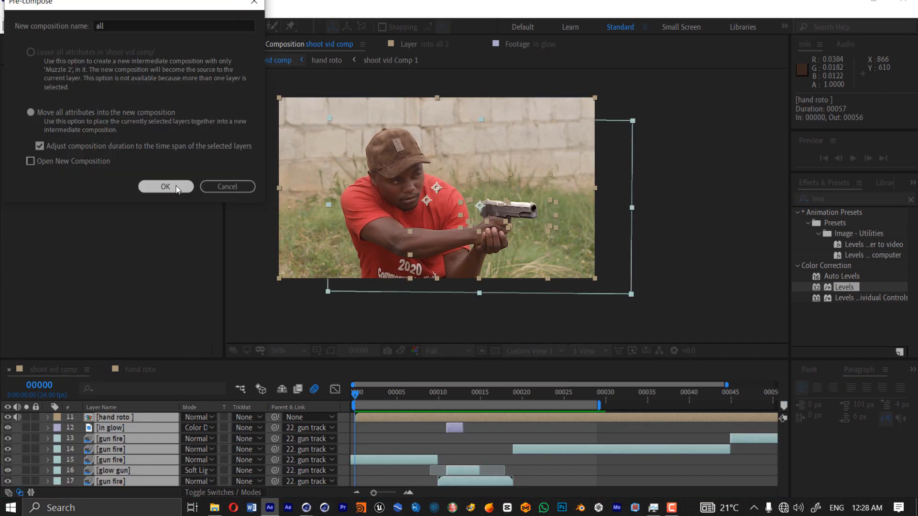
# - Pre-compose the selected layers as all, moving all attributes into the new composition, and play back the result from frame 0
pyautogui.click(165, 186)
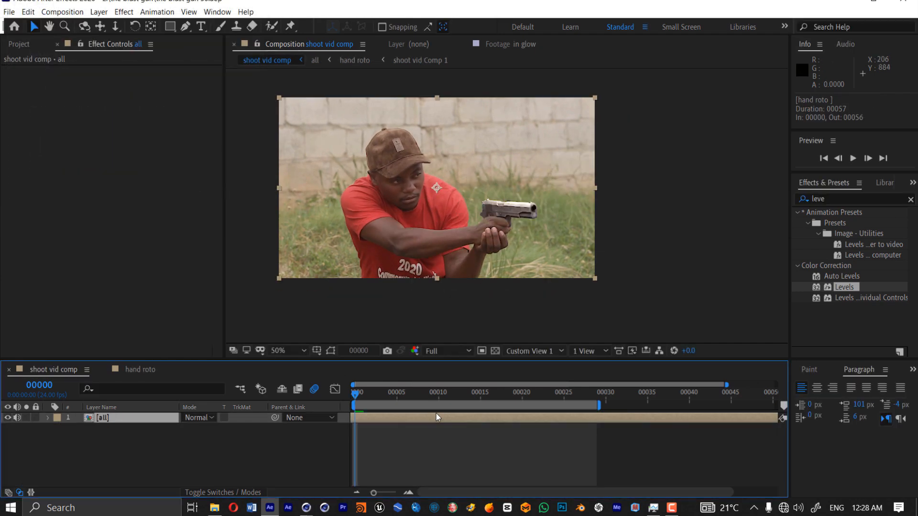
pyautogui.moveTo(406, 397); pyautogui.dragTo(457, 397)
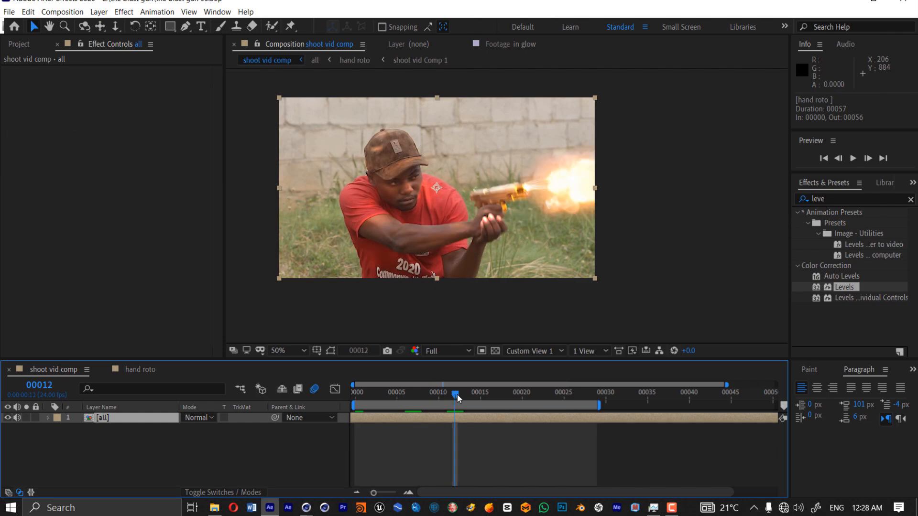
pyautogui.scroll(2, 486, 191)
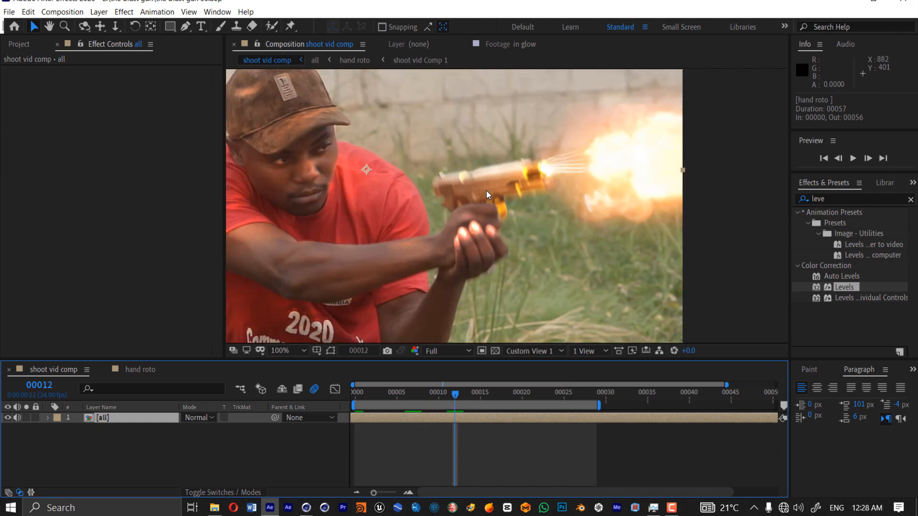
pyautogui.click(421, 396)
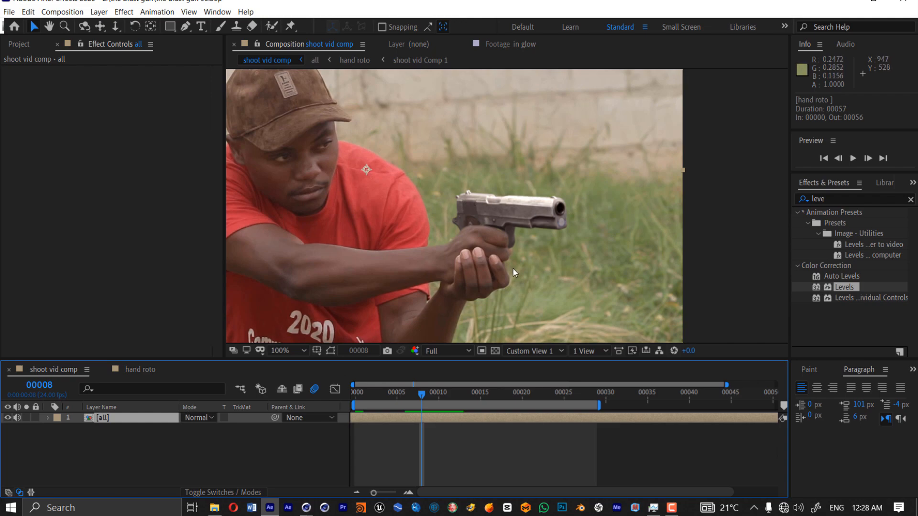
pyautogui.click(357, 394)
pyautogui.press('space')
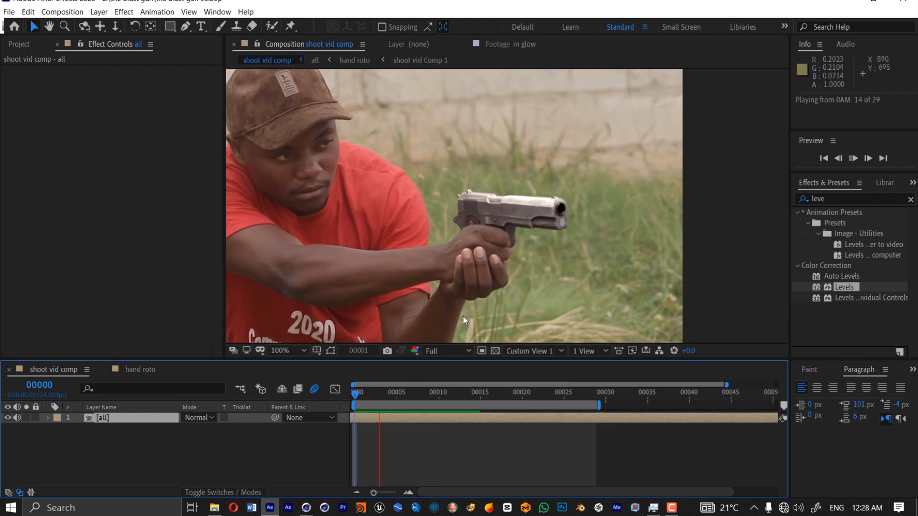
# - Animate the all layer's position with one keyframe at frame 13 and another at frame 20
pyautogui.moveTo(374, 395); pyautogui.dragTo(440, 396)
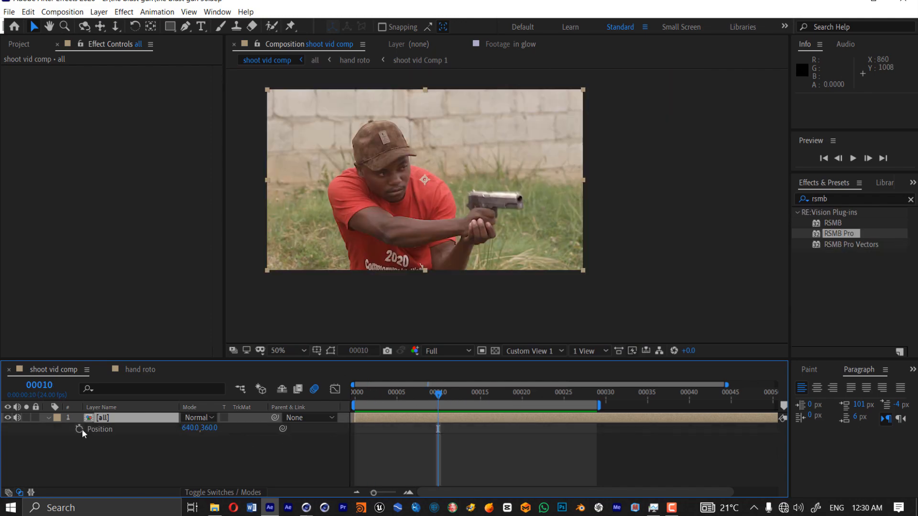
pyautogui.click(79, 430)
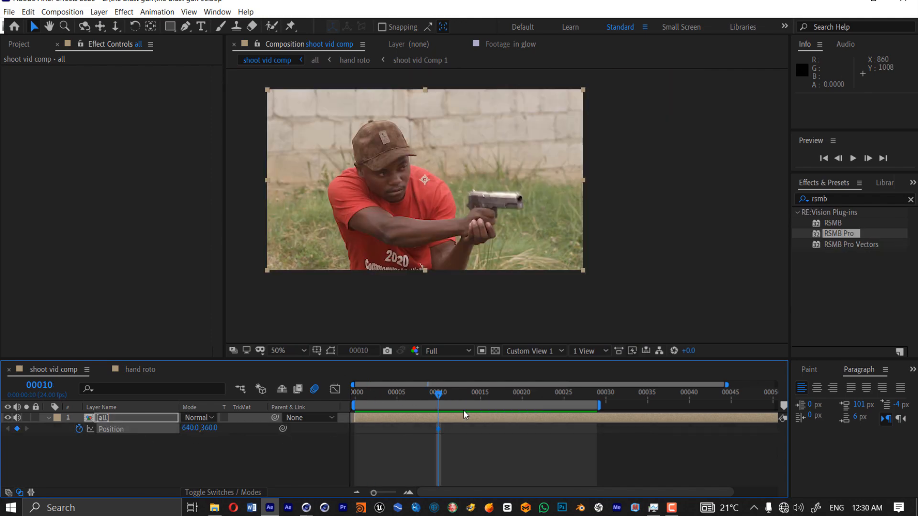
pyautogui.moveTo(457, 397); pyautogui.dragTo(517, 396)
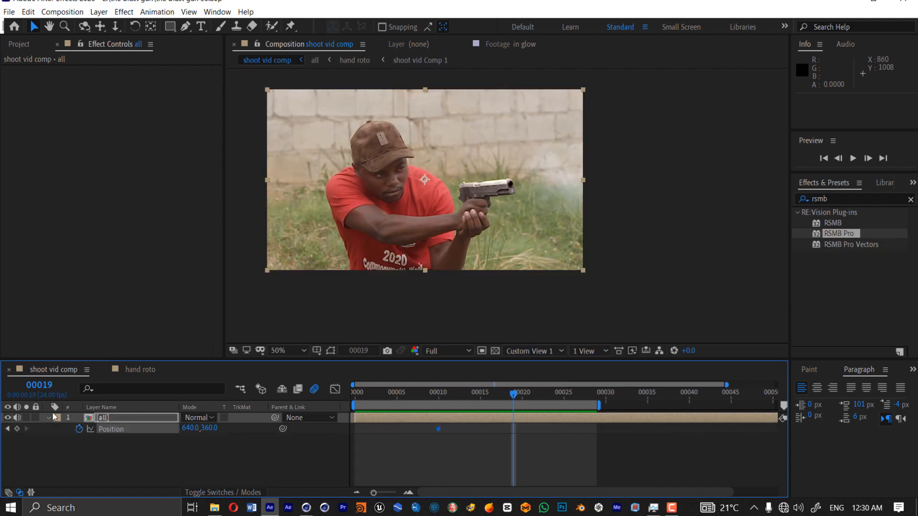
pyautogui.click(79, 429)
pyautogui.click(80, 429)
pyautogui.moveTo(514, 395); pyautogui.dragTo(456, 397)
pyautogui.moveTo(514, 429); pyautogui.dragTo(479, 432)
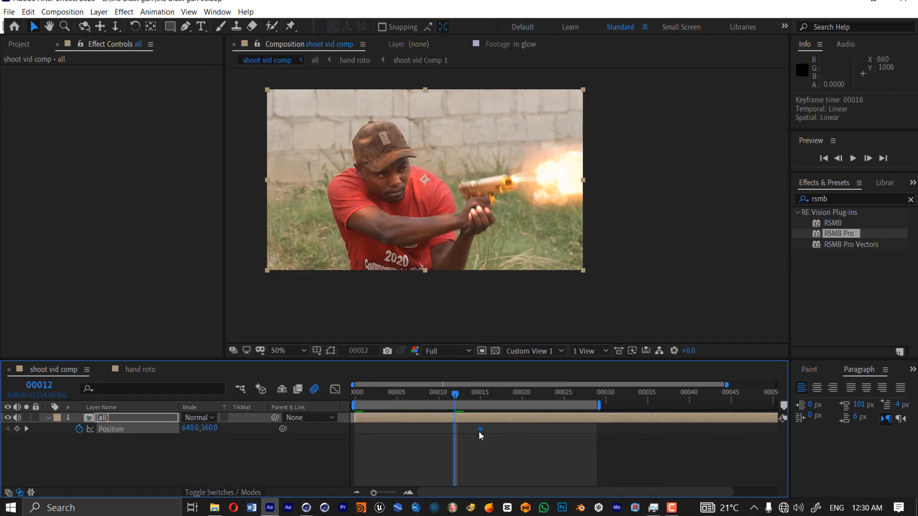
pyautogui.click(521, 396)
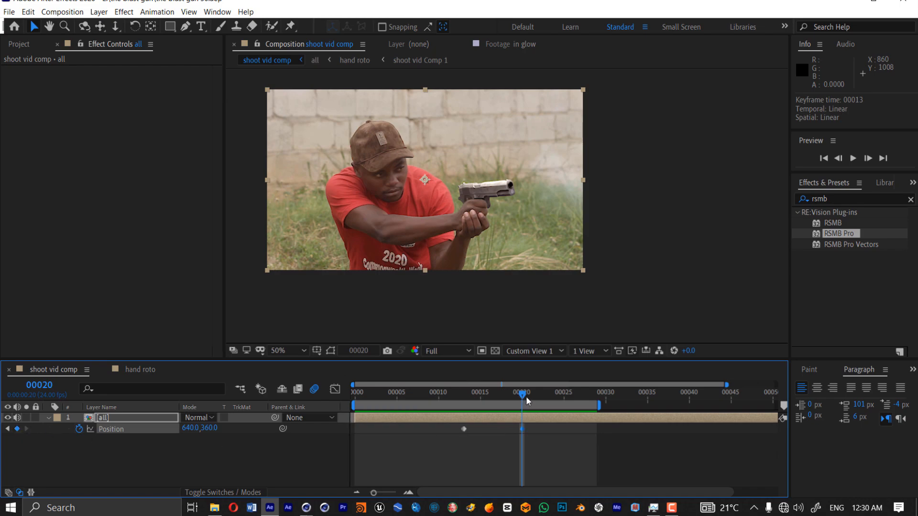
# - Retime the all layer's position keyframes to frames 11 and 18, around the muzzle flash
pyautogui.moveTo(528, 401); pyautogui.dragTo(449, 396)
pyautogui.moveTo(462, 428); pyautogui.dragTo(449, 430)
pyautogui.press('pageup')
pyautogui.moveTo(455, 395); pyautogui.dragTo(488, 394)
pyautogui.moveTo(522, 428); pyautogui.dragTo(506, 432)
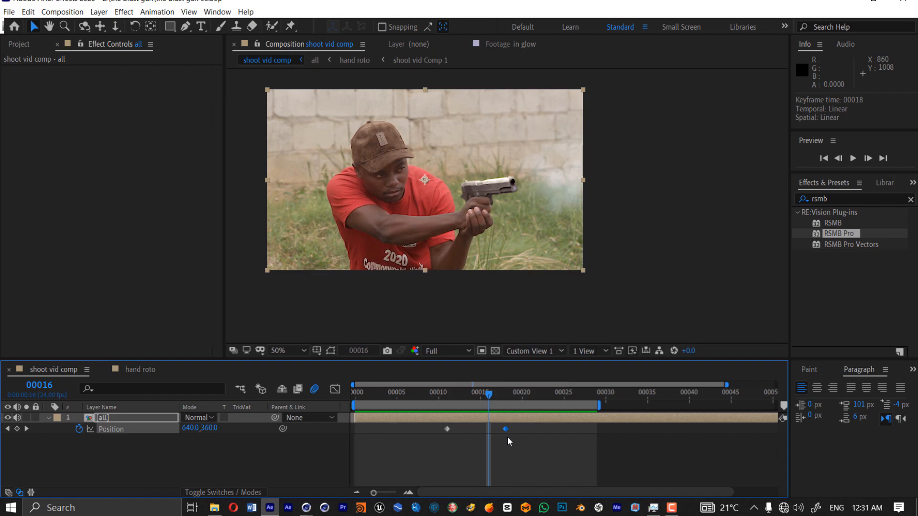
# - Show the Wiggler and select both position keyframes of the all layer
pyautogui.moveTo(506, 437); pyautogui.dragTo(441, 423)
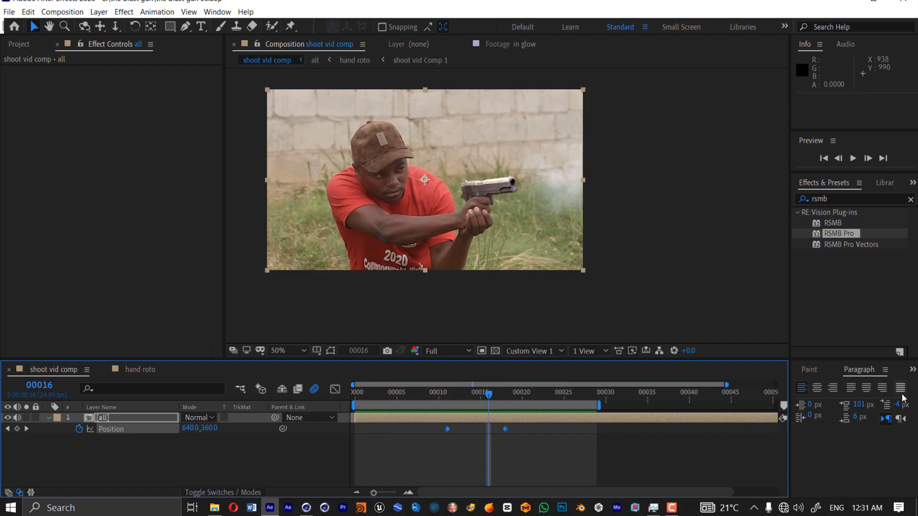
pyautogui.click(911, 371)
pyautogui.click(889, 399)
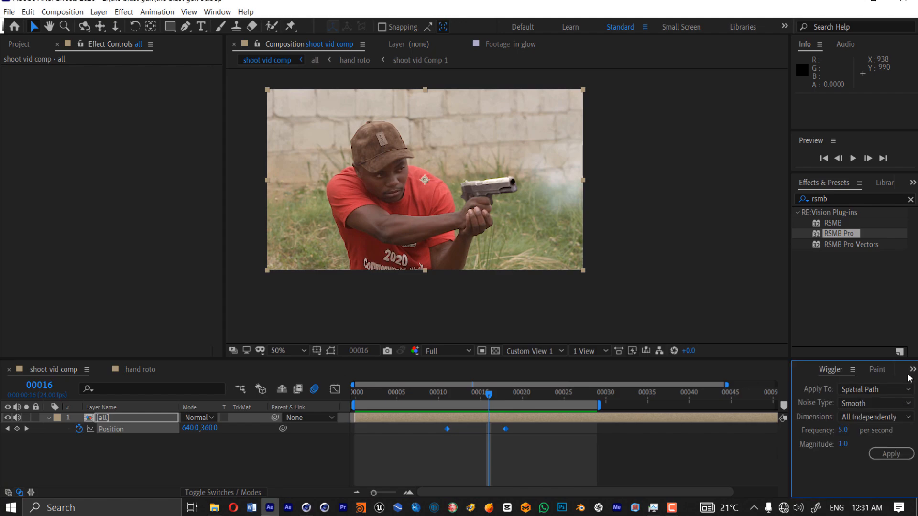
pyautogui.click(911, 371)
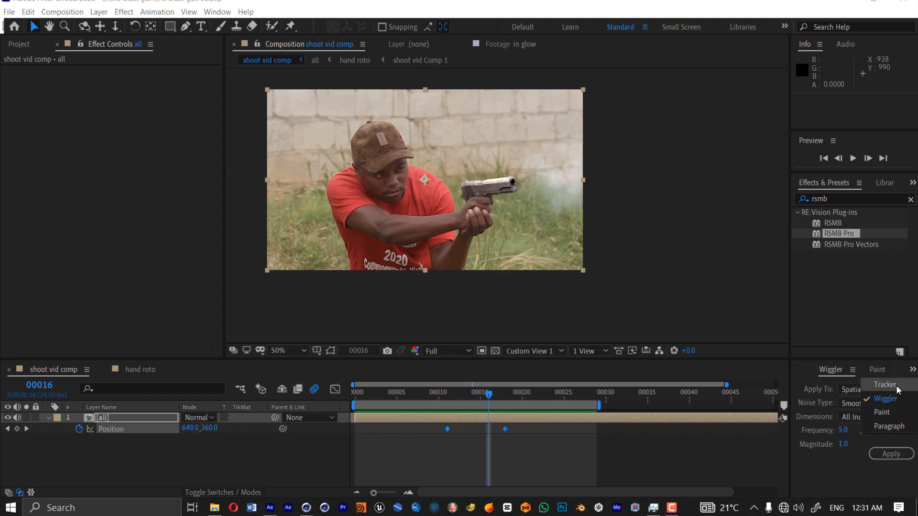
pyautogui.click(818, 390)
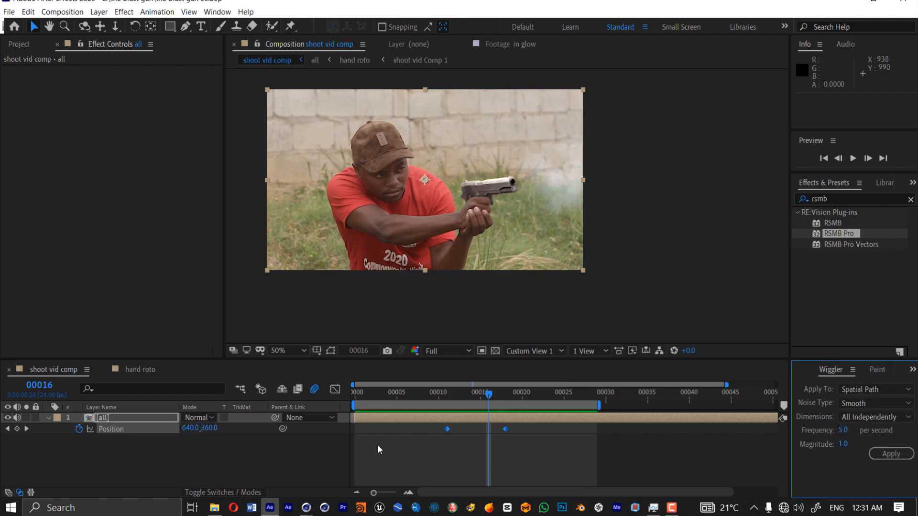
pyautogui.moveTo(546, 453); pyautogui.dragTo(430, 421)
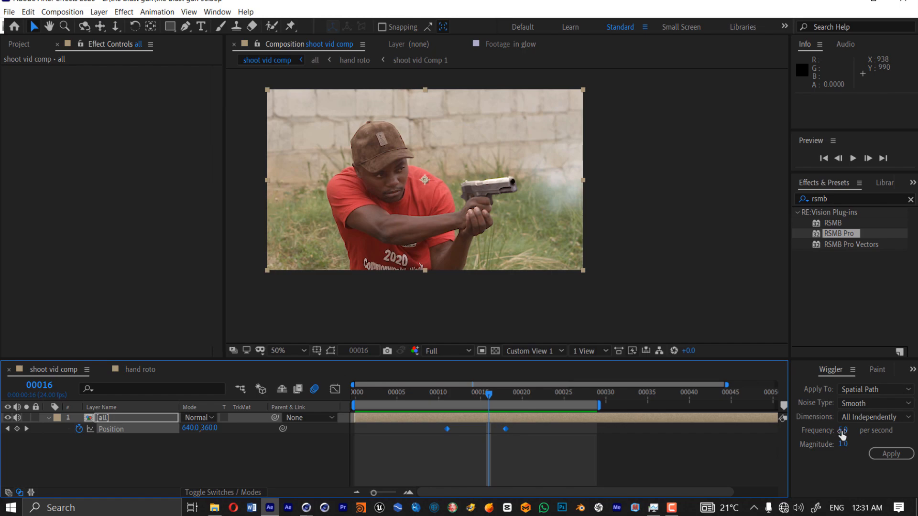
# - Try the Wiggler on the position keyframes with magnitude 30, and undo back past the last keyframe move
pyautogui.moveTo(845, 446); pyautogui.dragTo(855, 445)
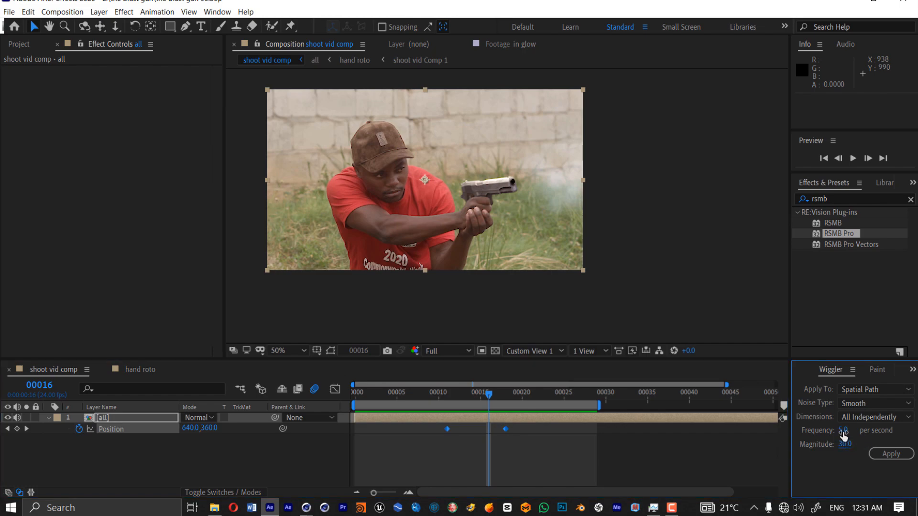
pyautogui.click(874, 451)
pyautogui.hotkey('ctrl', 'z')
pyautogui.hotkey('ctrl', 'z')
pyautogui.hotkey('ctrl', 'z')
pyautogui.hotkey('ctrl', 'z')
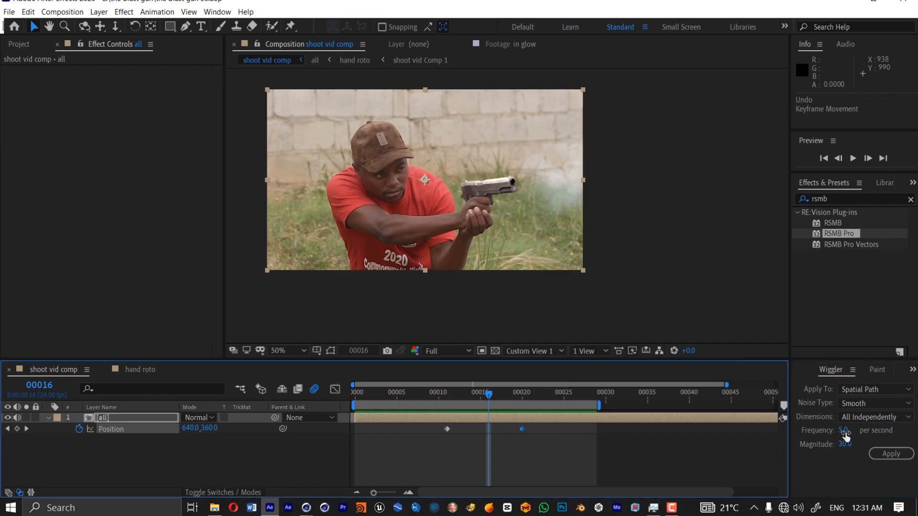
# - Try the Wiggler with frequency 10 and magnitude 5, play back the shake, and undo it
pyautogui.moveTo(843, 434)
pyautogui.mouseDown()
pyautogui.moveTo(864, 435)
pyautogui.moveTo(847, 445)
pyautogui.moveTo(845, 435)
pyautogui.mouseUp()
pyautogui.click(882, 453)
pyautogui.click(448, 395)
pyautogui.press('space')
pyautogui.press('space')
pyautogui.hotkey('ctrl', 'z')
pyautogui.hotkey('ctrl', 'z')
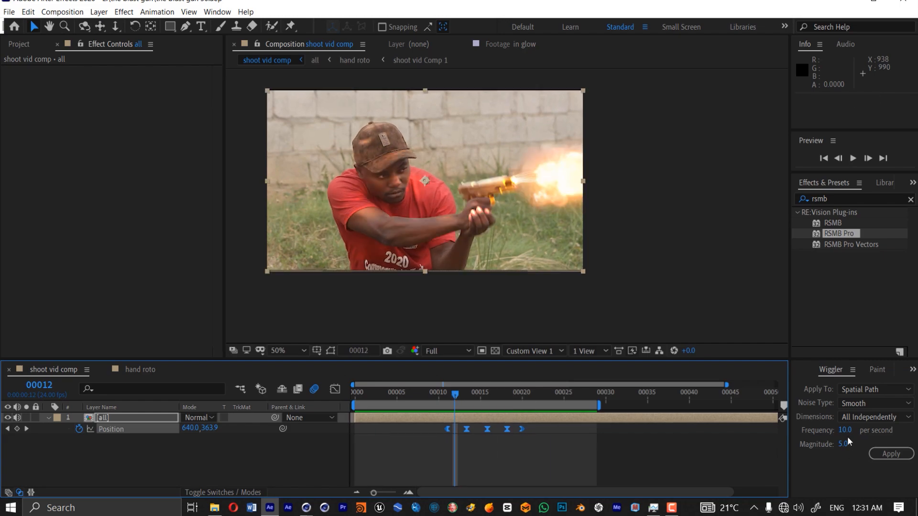
pyautogui.hotkey('ctrl', 'z')
# - Try the Wiggler with frequency 9 and magnitude 5, play back the shake, and undo it
pyautogui.moveTo(844, 434); pyautogui.dragTo(841, 437)
pyautogui.click(884, 454)
pyautogui.click(453, 395)
pyautogui.press('space')
pyautogui.press('space')
pyautogui.hotkey('ctrl', 'z')
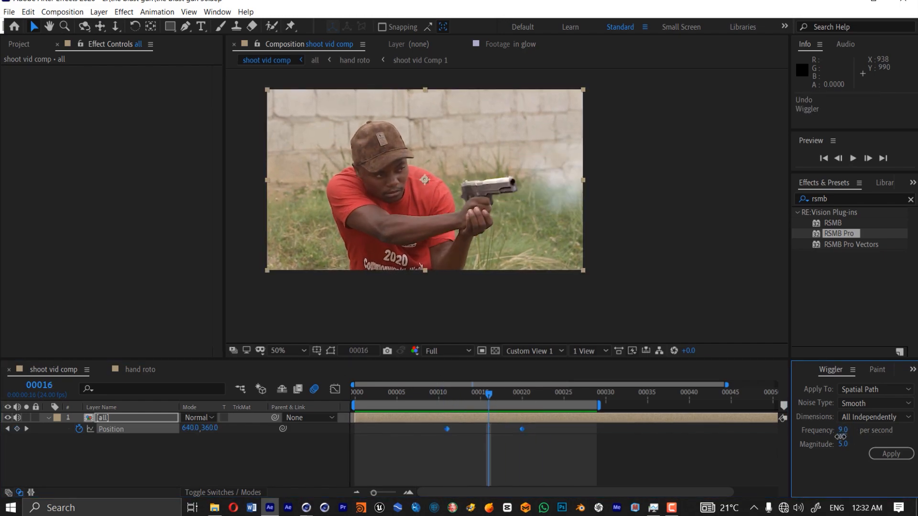
# - Try the Wiggler with frequency 5 and magnitude 11, check the shake around frame 12, and undo it
pyautogui.moveTo(845, 445); pyautogui.dragTo(848, 445)
pyautogui.click(890, 453)
pyautogui.click(455, 395)
pyautogui.press('space')
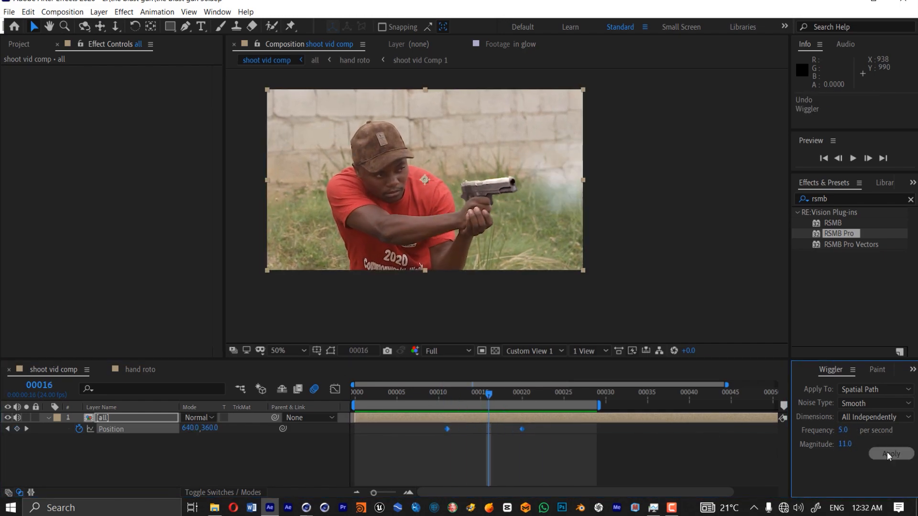
pyautogui.click(888, 456)
pyautogui.moveTo(488, 394); pyautogui.dragTo(458, 397)
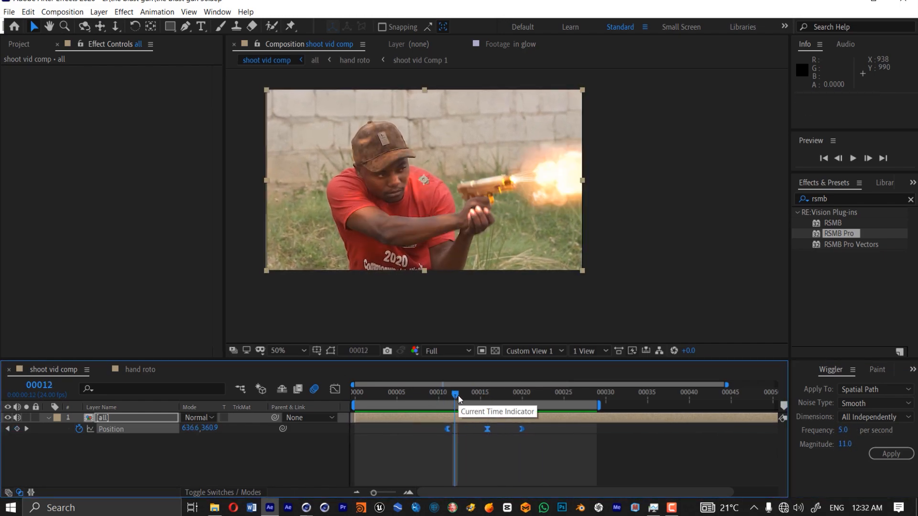
pyautogui.hotkey('ctrl', 'z')
# - Try the Wiggler with frequency 7 and magnitude 9, play back the shake, and undo it
pyautogui.moveTo(843, 431); pyautogui.dragTo(846, 433)
pyautogui.click(891, 454)
pyautogui.moveTo(489, 395); pyautogui.dragTo(456, 397)
pyautogui.press('space')
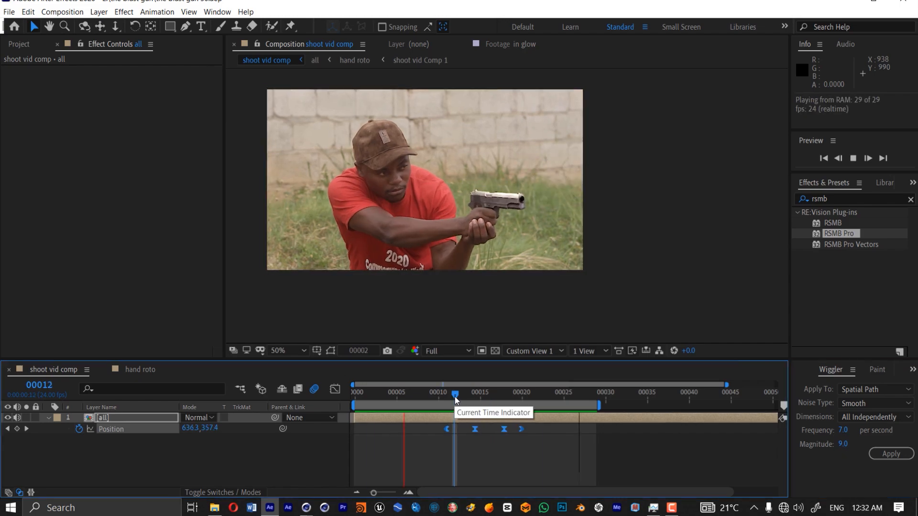
pyautogui.press('space')
pyautogui.hotkey('ctrl', 'z')
# - Try the Wiggler with frequency 4.1 and magnitude 17, and play back the stronger shake
pyautogui.moveTo(842, 445); pyautogui.dragTo(847, 446)
pyautogui.moveTo(843, 432); pyautogui.dragTo(860, 435)
pyautogui.click(890, 454)
pyautogui.moveTo(488, 394); pyautogui.dragTo(454, 396)
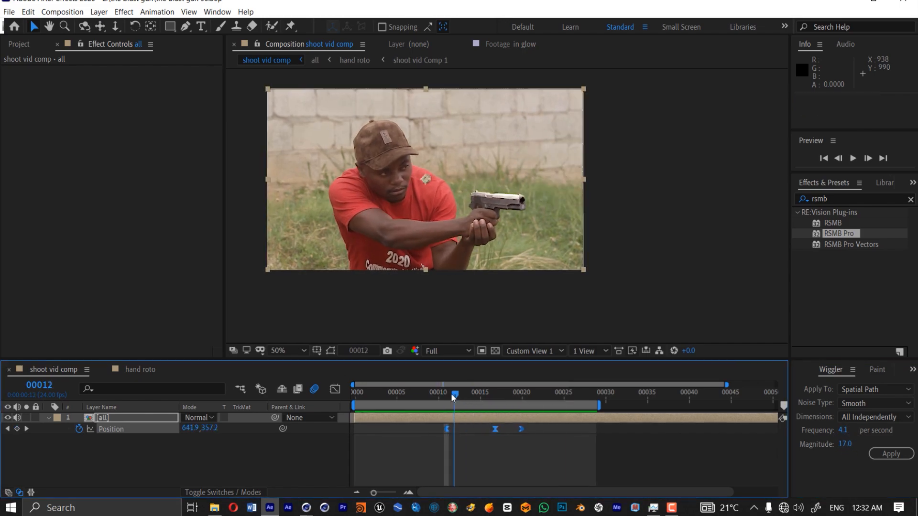
pyautogui.press('space')
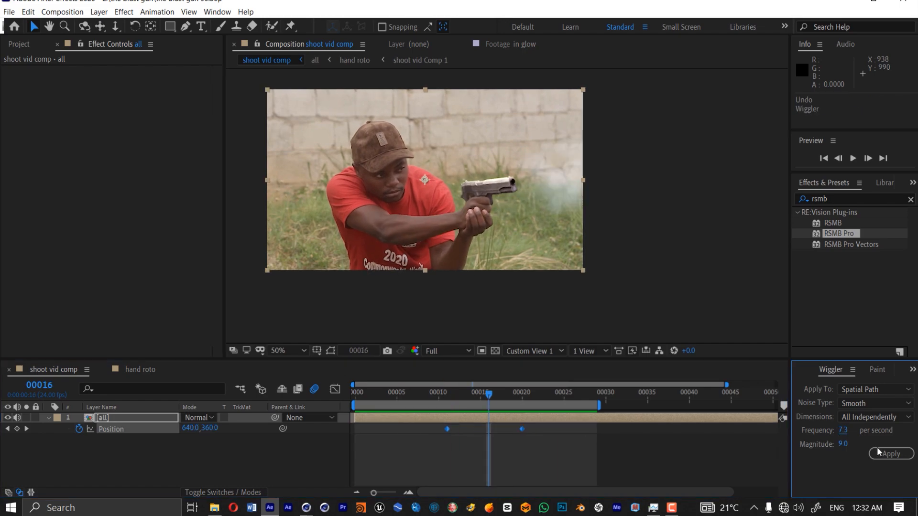
# - Apply the Wiggler to the position keyframes with frequency 7.3 and magnitude 7.8, and play back the shake
pyautogui.moveTo(488, 395); pyautogui.dragTo(453, 393)
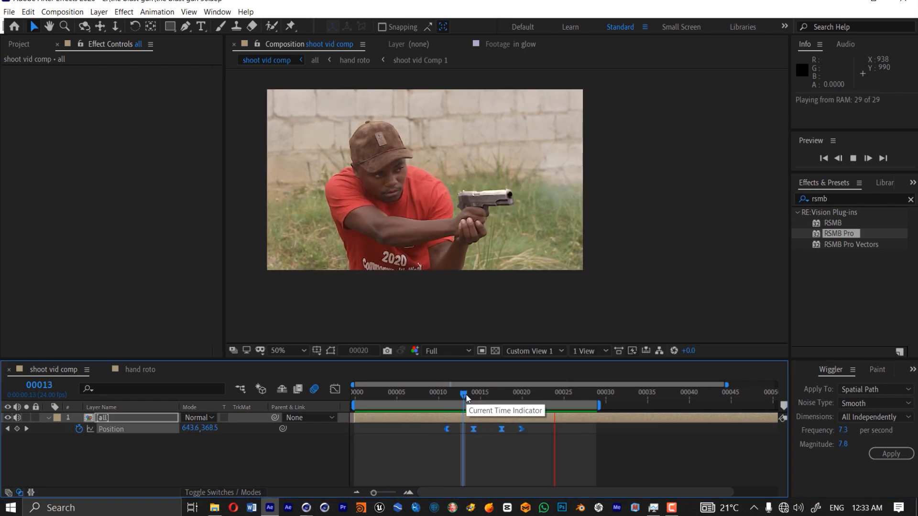
pyautogui.press('space')
pyautogui.click(573, 436)
# - Add Motion Tile with mirrored edges to the all layer, setting output width to 190 and output height to 160
pyautogui.click(832, 198)
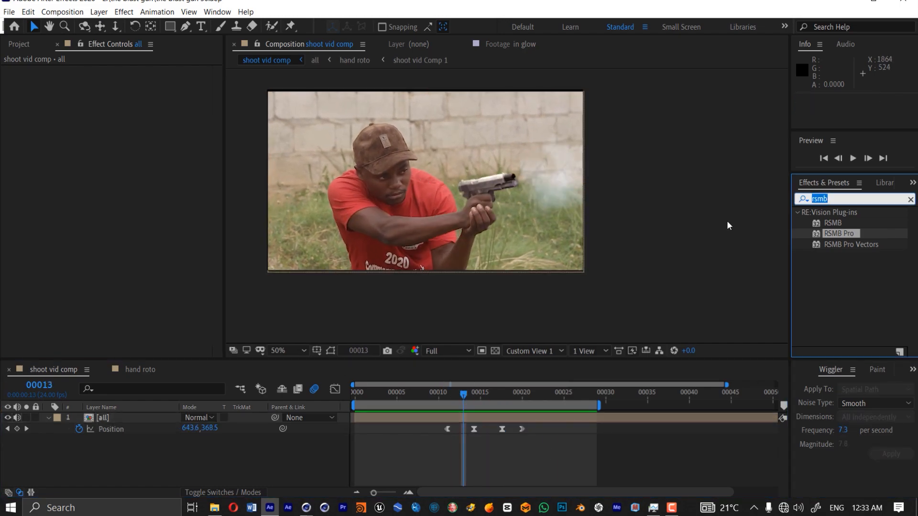
pyautogui.write('motio')
pyautogui.moveTo(841, 288); pyautogui.dragTo(143, 418)
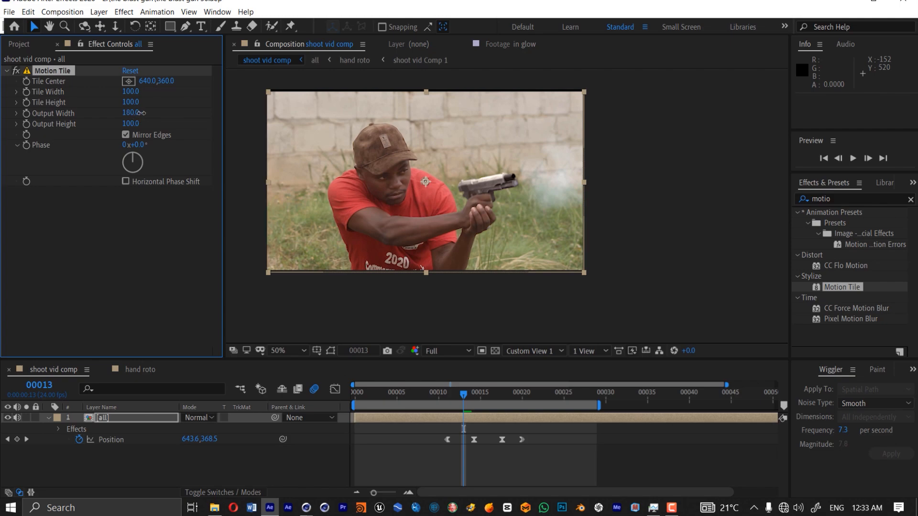
pyautogui.keyDown('shift'); pyautogui.moveTo(141, 113); pyautogui.dragTo(142, 113); pyautogui.keyUp('shift')
pyautogui.keyDown('shift'); pyautogui.moveTo(134, 124); pyautogui.dragTo(137, 124); pyautogui.keyUp('shift')
# - Play back the shake, move the last position keyframe to about frame 28, and preview the slower settling
pyautogui.moveTo(463, 394); pyautogui.dragTo(354, 397)
pyautogui.press('space')
pyautogui.press('space')
pyautogui.click(463, 395)
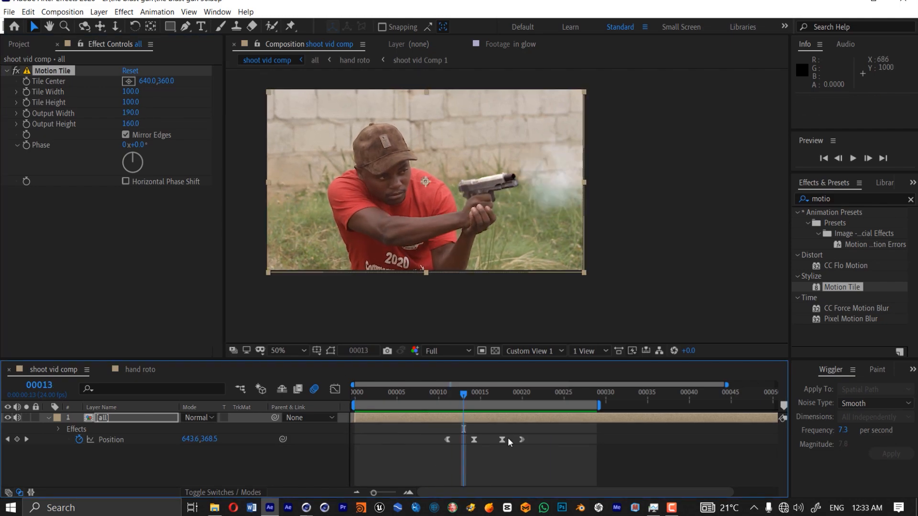
pyautogui.moveTo(521, 439); pyautogui.dragTo(587, 439)
pyautogui.press('space')
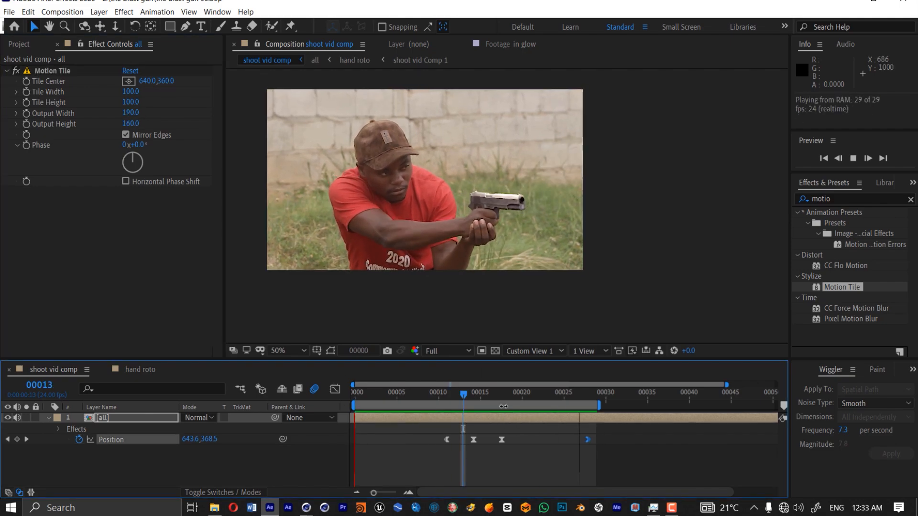
# - Fit the composition in view, apply the water looks preset to the all layer, and collapse the added effects
pyautogui.hotkey('shift', '/')
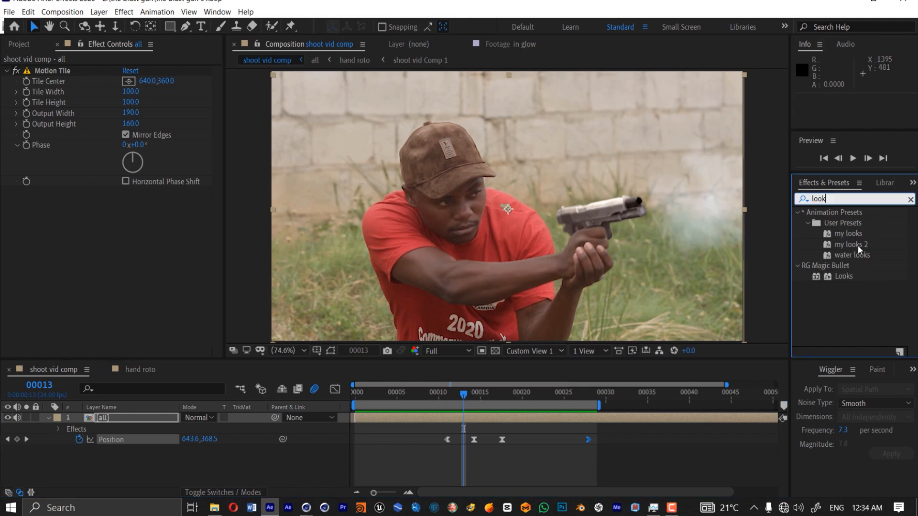
pyautogui.moveTo(867, 257); pyautogui.dragTo(500, 397)
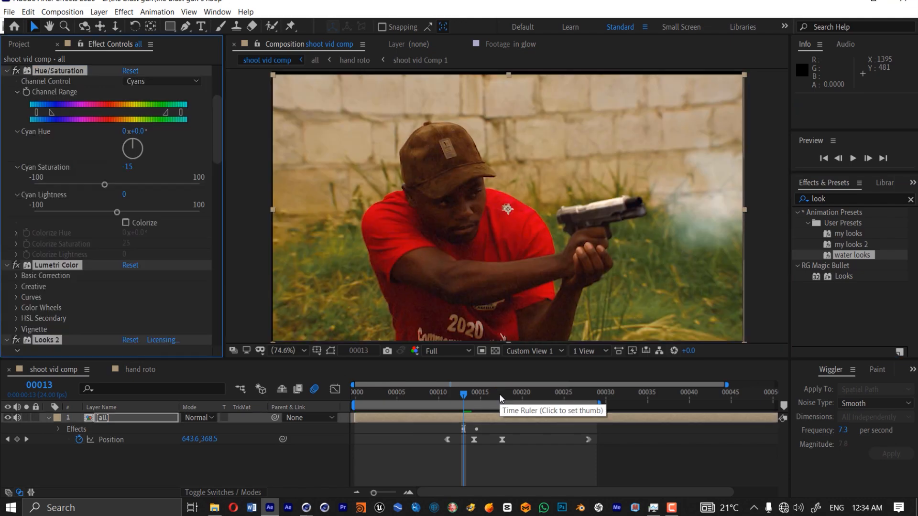
pyautogui.click(7, 70)
pyautogui.click(24, 102)
# - Disable the preset's effects on the all layer, leaving only Lumetri Color enabled alongside Motion Tile
pyautogui.moveTo(17, 81); pyautogui.dragTo(19, 167)
pyautogui.click(16, 84)
pyautogui.click(17, 84)
pyautogui.click(16, 90)
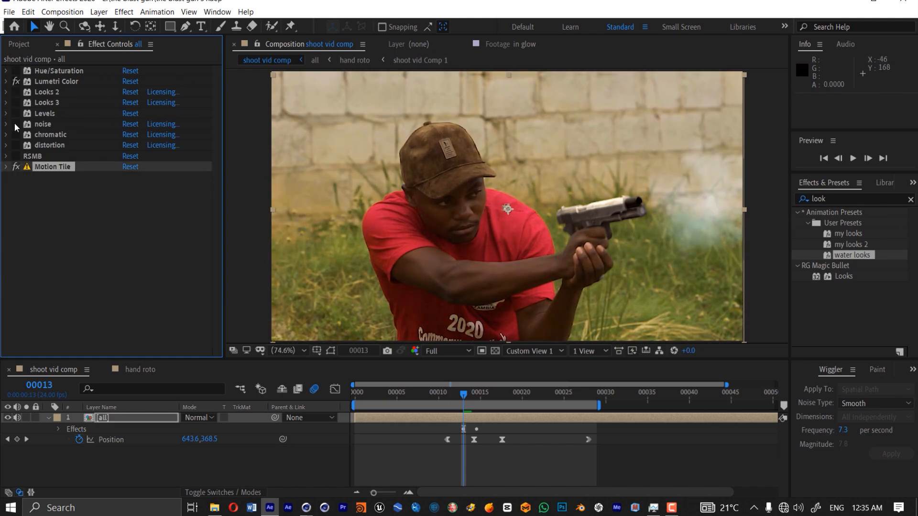
# - Enable the chromatic and distortion effects, preview the shot, and switch on Looks 3 with its settings expanded
pyautogui.moveTo(15, 139); pyautogui.dragTo(15, 146)
pyautogui.press('space')
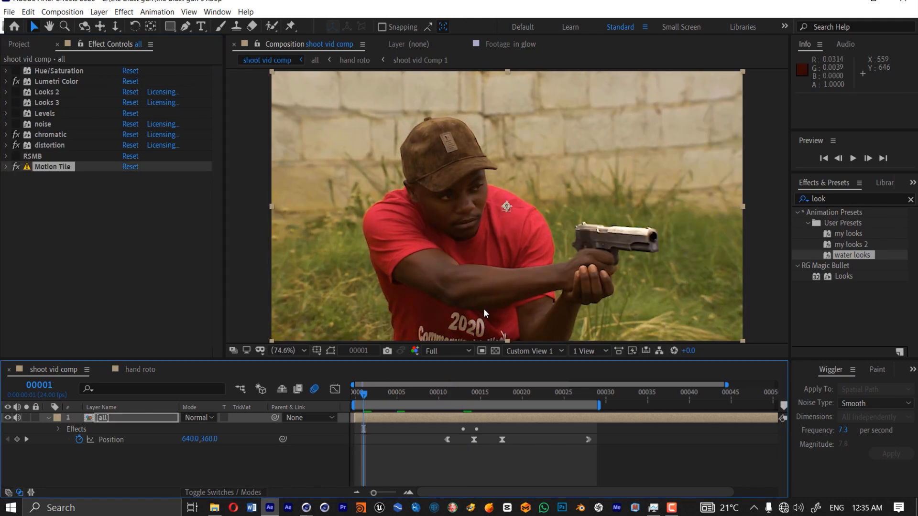
pyautogui.click(15, 103)
pyautogui.click(6, 102)
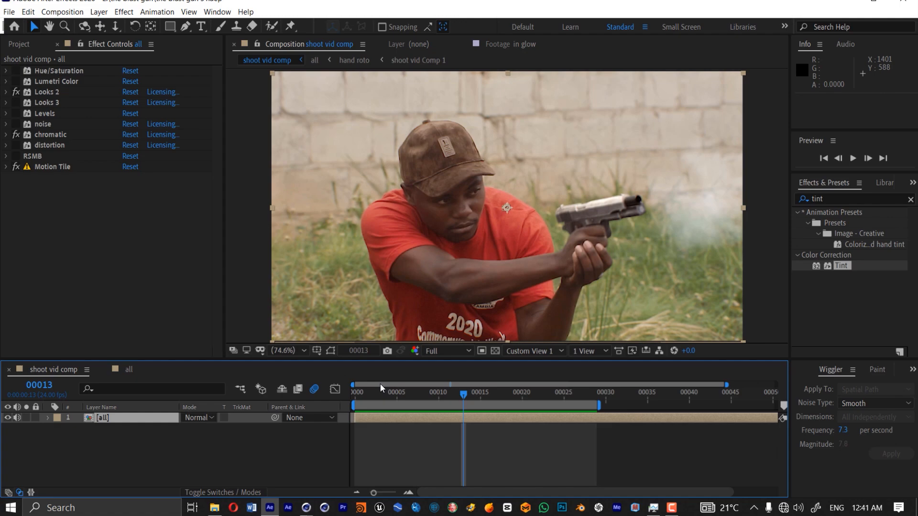
# - Go to frame 16 and reorder the effects so that Lumetri Color sits between RSMB and Motion Tile
pyautogui.press('pagedown')
pyautogui.press('pagedown')
pyautogui.press('pagedown')
pyautogui.moveTo(44, 81); pyautogui.dragTo(43, 161)
# - Enable the distortion effect to check its look, and delete it from the all layer
pyautogui.click(9, 136)
pyautogui.click(17, 134)
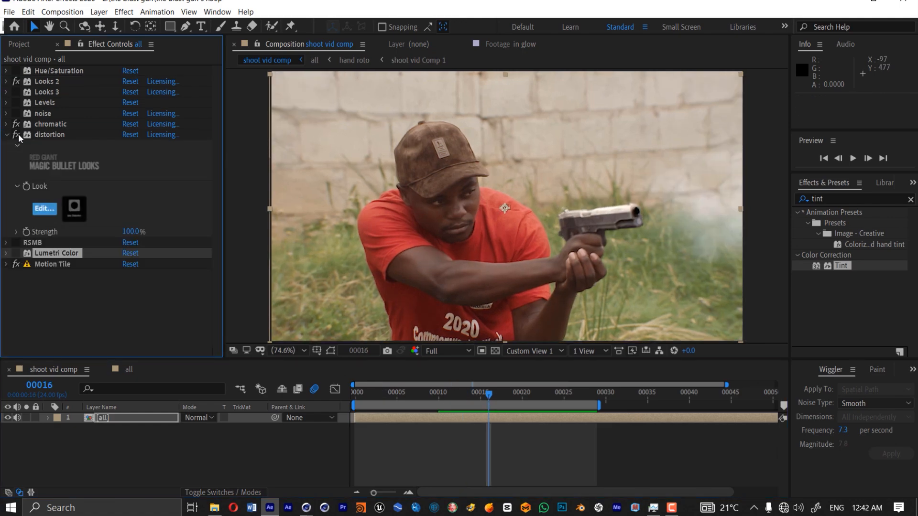
pyautogui.click(6, 134)
pyautogui.click(39, 134)
pyautogui.press('Delete')
# - Delete the Hue/Saturation, Looks 2, Looks 3, Levels and RSMB effects from the all layer
pyautogui.click(39, 96)
pyautogui.press('Delete')
pyautogui.click(26, 79)
pyautogui.press('Delete')
pyautogui.click(36, 72)
pyautogui.press('Delete')
pyautogui.click(35, 92)
pyautogui.press('Delete')
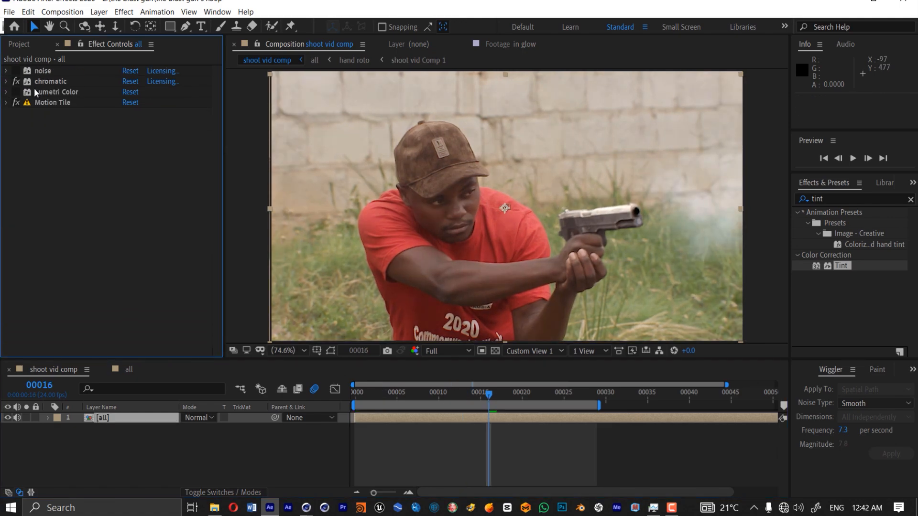
# - Enable the noise effect and set its strength to about 30%
pyautogui.click(15, 71)
pyautogui.click(6, 71)
pyautogui.moveTo(127, 167); pyautogui.dragTo(128, 173)
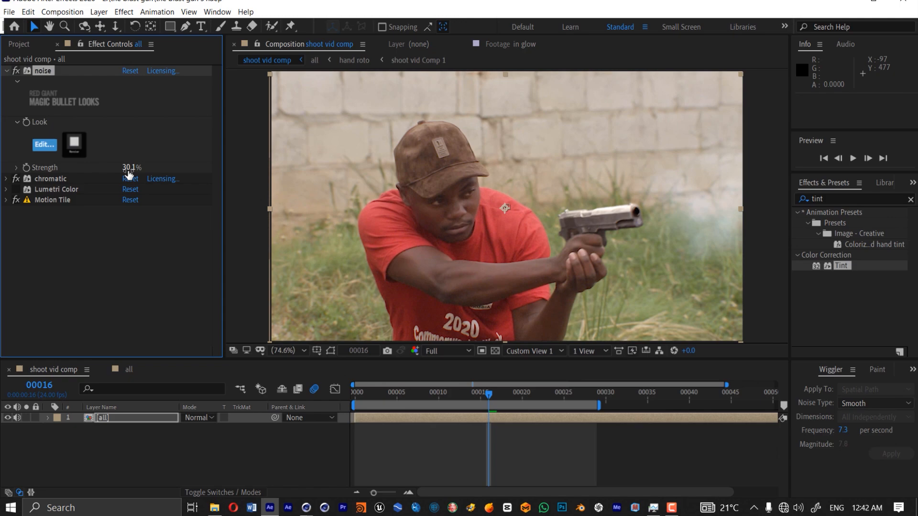
pyautogui.click(6, 71)
# - Adjust the strength of the chromatic effect while checking the color fringing around the gun
pyautogui.scroll(2, 621, 221)
pyautogui.moveTo(652, 228); pyautogui.dragTo(400, 187, button='middle')
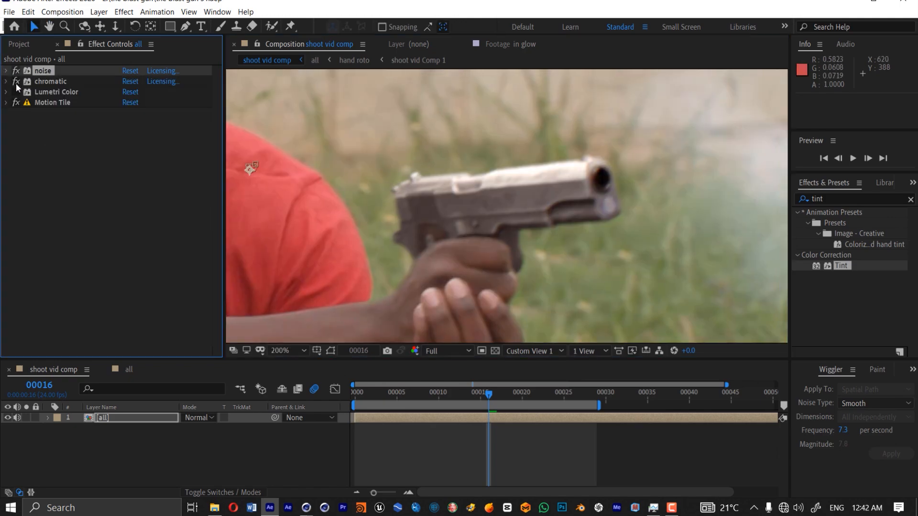
pyautogui.click(5, 82)
pyautogui.moveTo(129, 179); pyautogui.dragTo(132, 179)
pyautogui.click(6, 81)
pyautogui.scroll(-1, 368, 199)
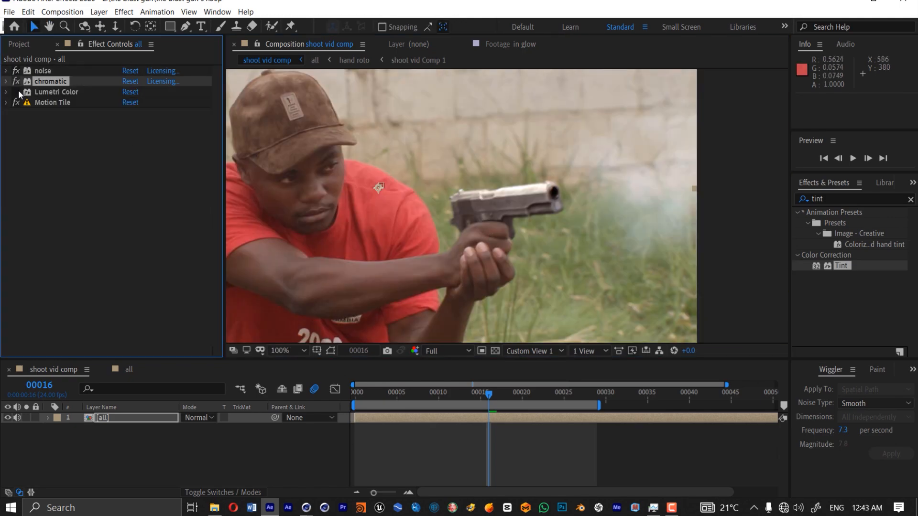
# - Reorder the effects on the all layer so Lumetri Color comes first, followed by chromatic and noise
pyautogui.moveTo(42, 72)
pyautogui.mouseDown()
pyautogui.moveTo(40, 96)
pyautogui.moveTo(29, 70)
pyautogui.mouseUp()
pyautogui.scroll(-2, 431, 229)
pyautogui.click(448, 393)
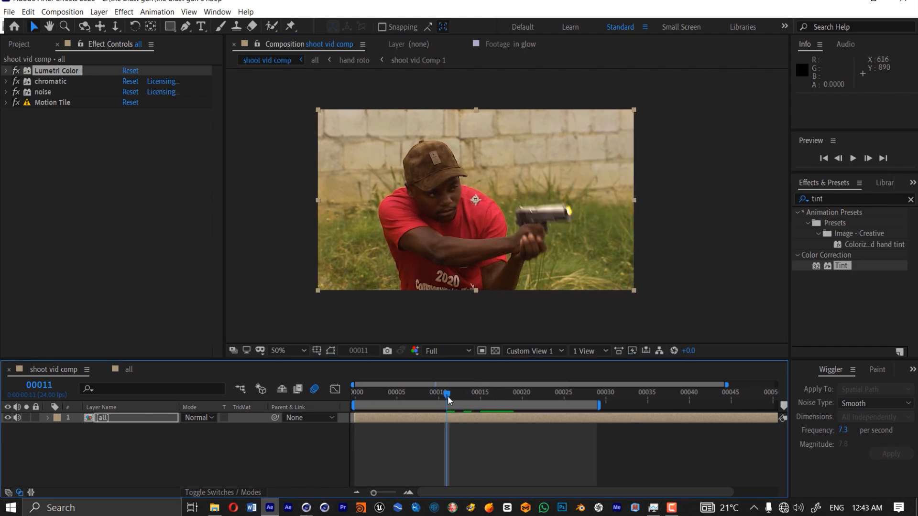
pyautogui.press('space')
# - Try a Lumetri Color temperature of 31, undo it, and review the Basic Correction and Creative settings
pyautogui.click(7, 71)
pyautogui.click(17, 82)
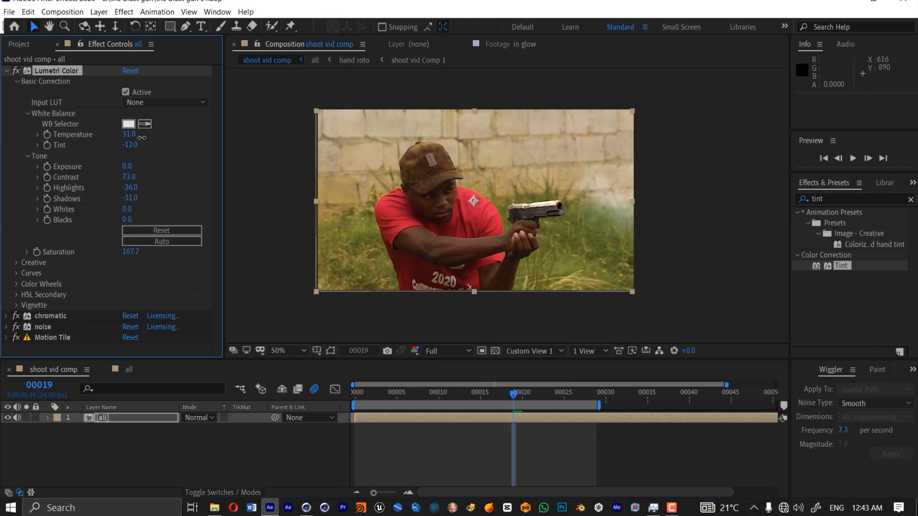
pyautogui.hotkey('ctrl', 'z')
pyautogui.click(17, 263)
pyautogui.scroll(-3, 128, 229)
pyautogui.scroll(3, 95, 191)
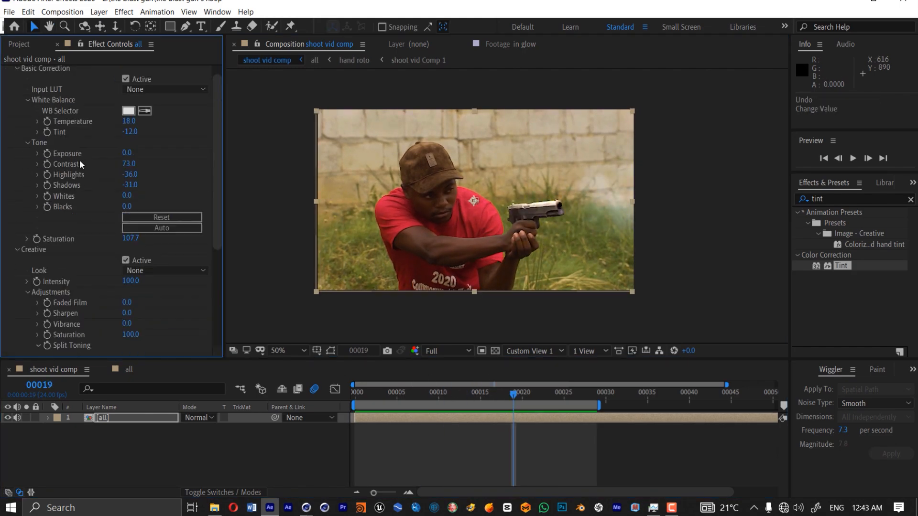
pyautogui.moveTo(131, 187); pyautogui.dragTo(148, 199)
# - Open the all composition and check the opacity of its face g layers
pyautogui.click(130, 370)
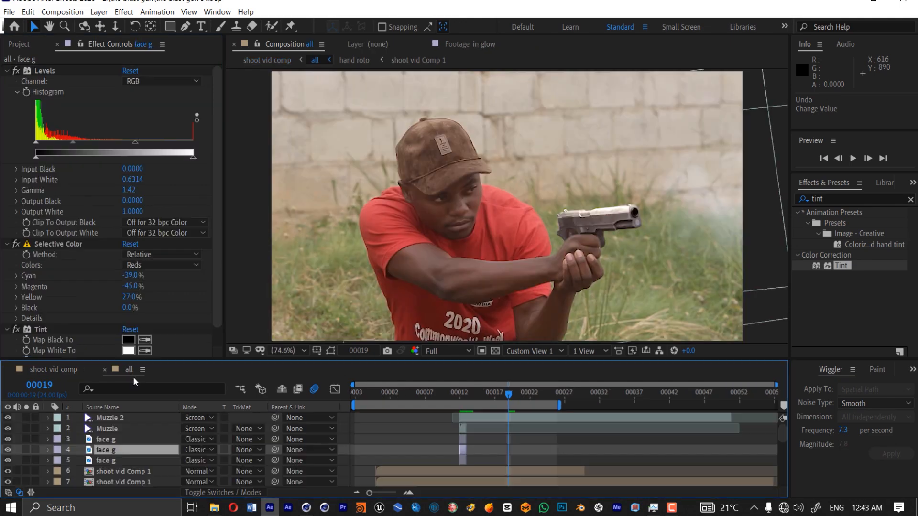
pyautogui.click(115, 439)
pyautogui.press('t')
pyautogui.click(191, 451)
pyautogui.press('i')
pyautogui.click(106, 460)
pyautogui.press('t')
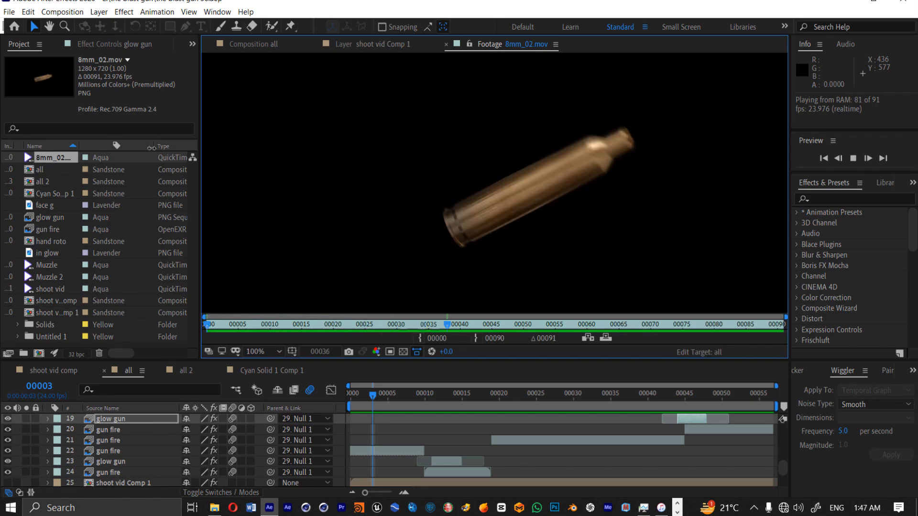
# - Stop the bullet casing footage preview and rename the 8mm_02.mov project item as 8mm
pyautogui.press('space')
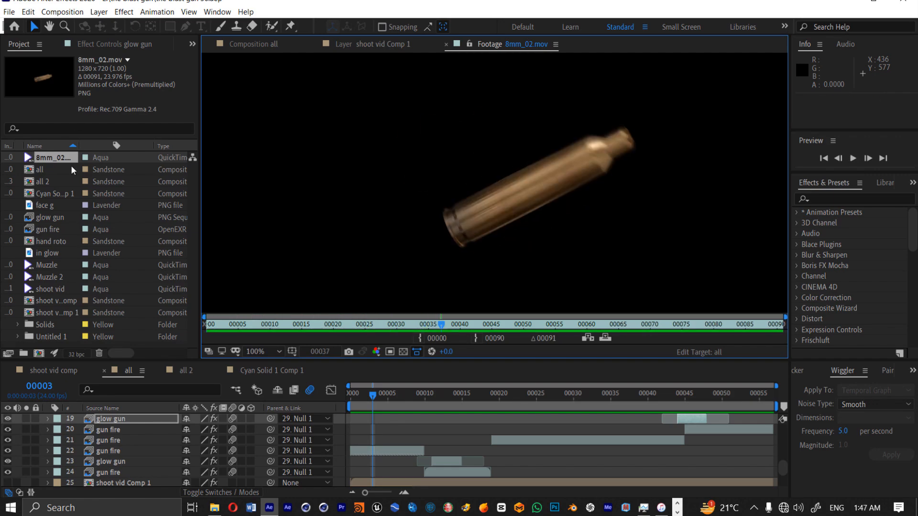
pyautogui.click(68, 158)
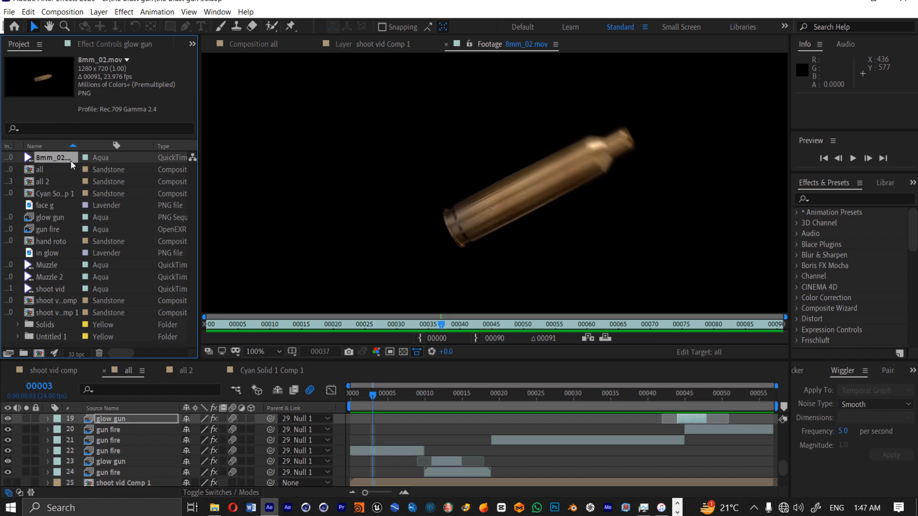
pyautogui.press('Return')
pyautogui.moveTo(74, 159); pyautogui.dragTo(56, 169)
pyautogui.click(55, 172)
# - Add the 8mm footage to the all composition, directly beneath the face g layers
pyautogui.click(251, 43)
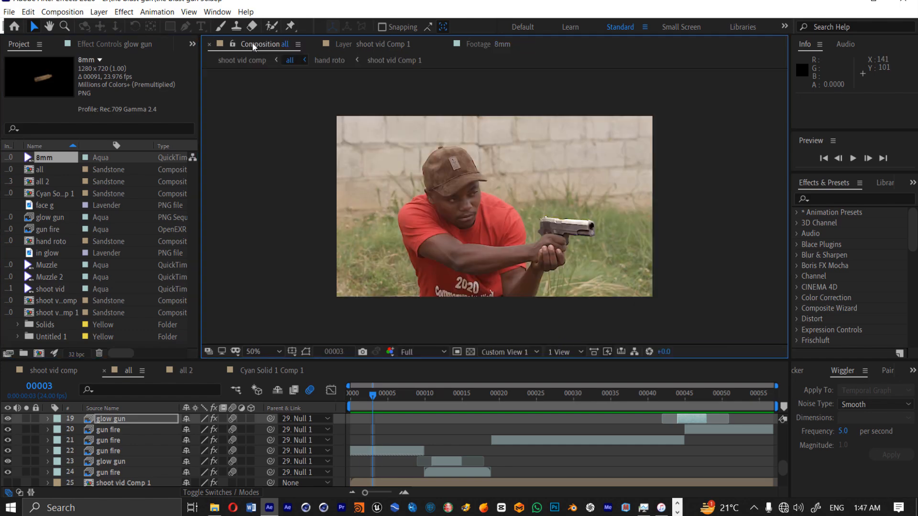
pyautogui.moveTo(47, 158); pyautogui.dragTo(134, 433)
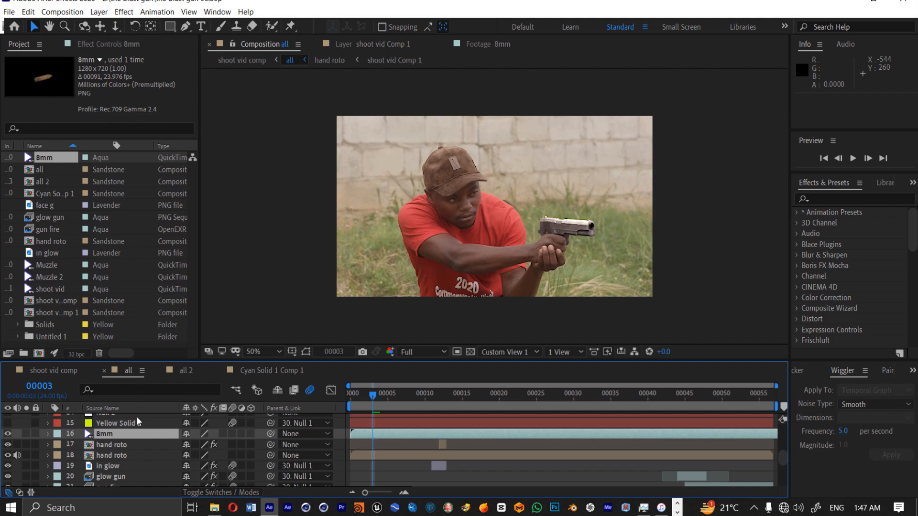
pyautogui.scroll(1, 136, 417)
pyautogui.moveTo(104, 463); pyautogui.dragTo(125, 427)
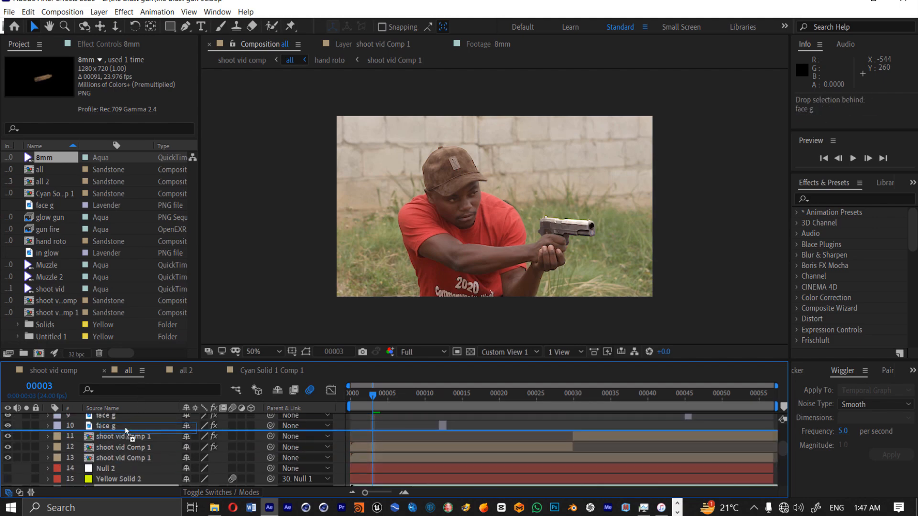
pyautogui.scroll(1, 127, 429)
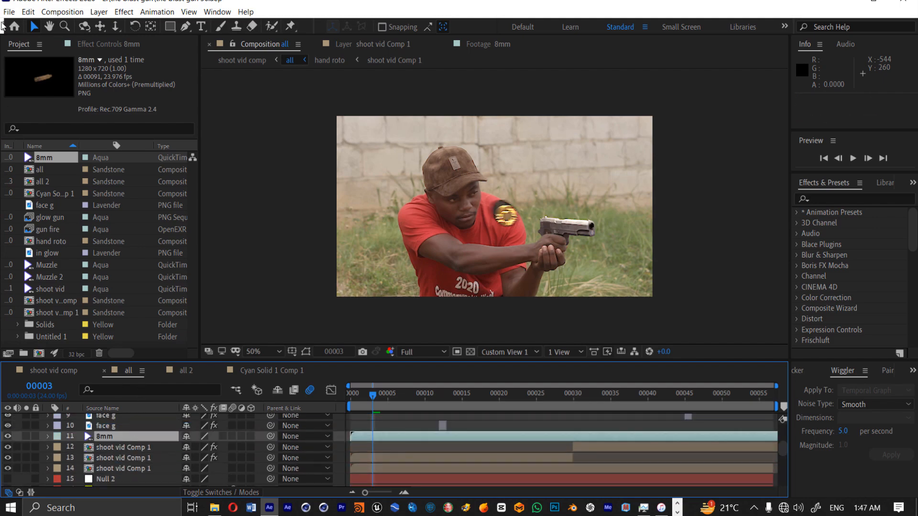
# - Save the project, and shift the 8mm layer to start at frame 12
pyautogui.click(9, 12)
pyautogui.click(38, 121)
pyautogui.moveTo(406, 439); pyautogui.dragTo(492, 436)
pyautogui.click(440, 395)
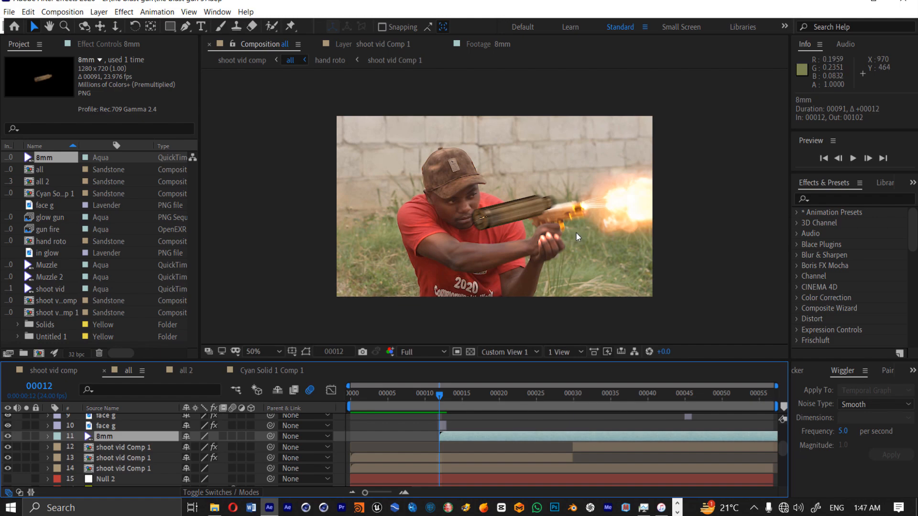
# - Apply Levels to the 8mm layer and lower its Input White to about 0.37
pyautogui.press('/')
pyautogui.click(883, 198)
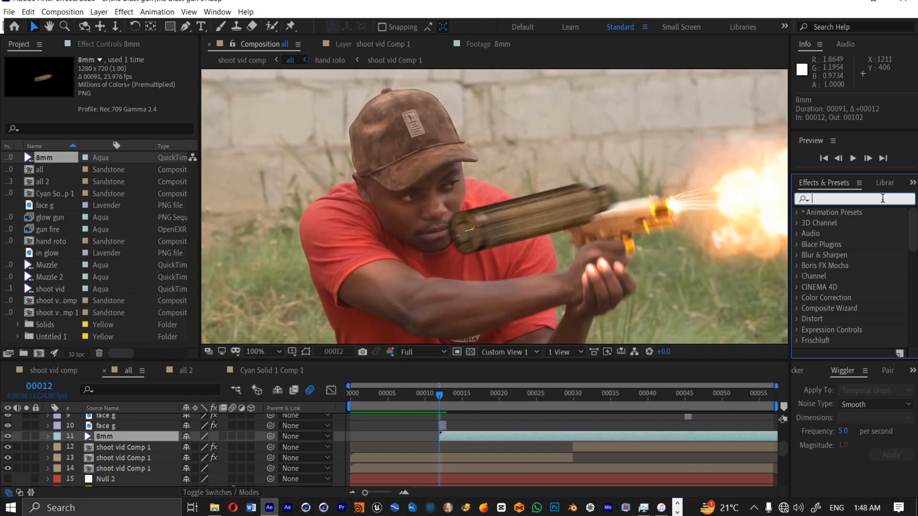
pyautogui.write('leve')
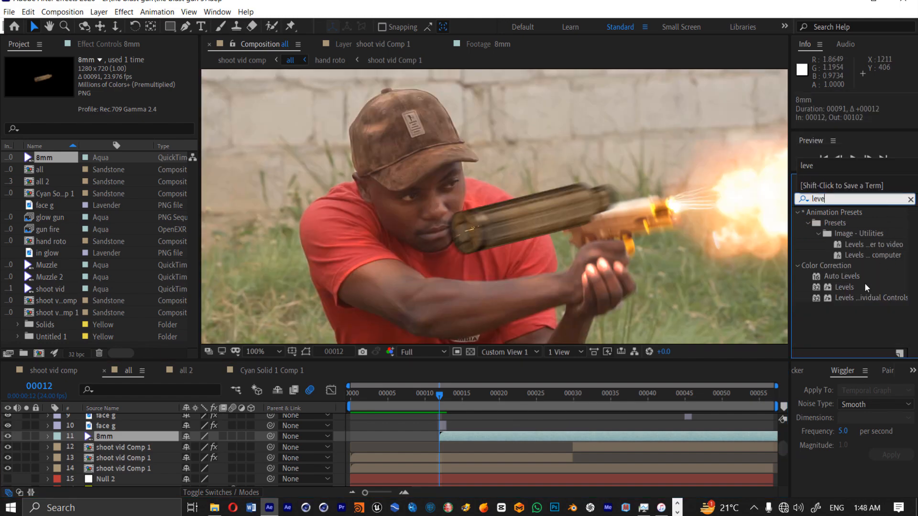
pyautogui.doubleClick(866, 287)
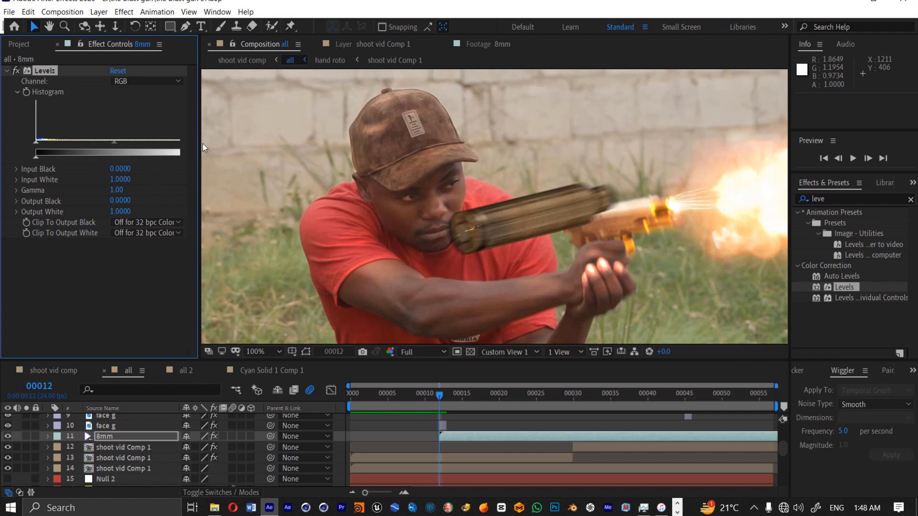
pyautogui.moveTo(199, 141); pyautogui.dragTo(222, 138)
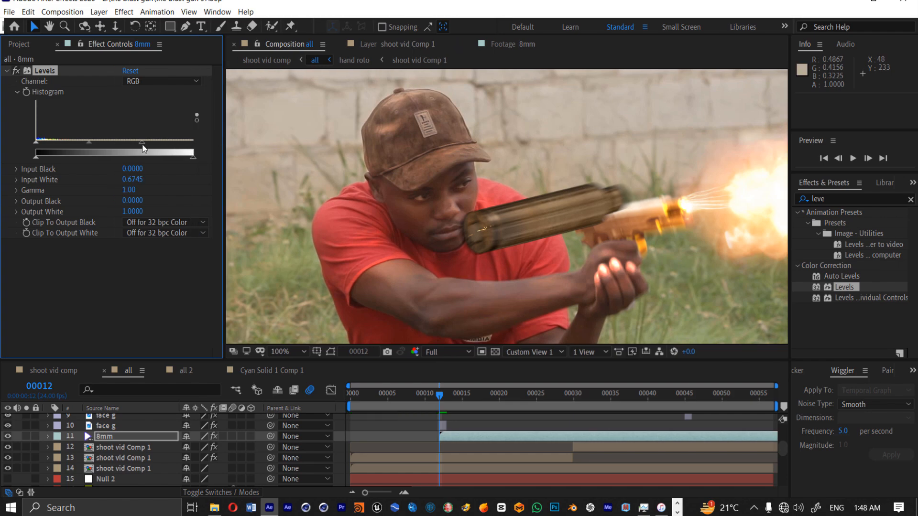
pyautogui.moveTo(142, 146); pyautogui.dragTo(94, 142)
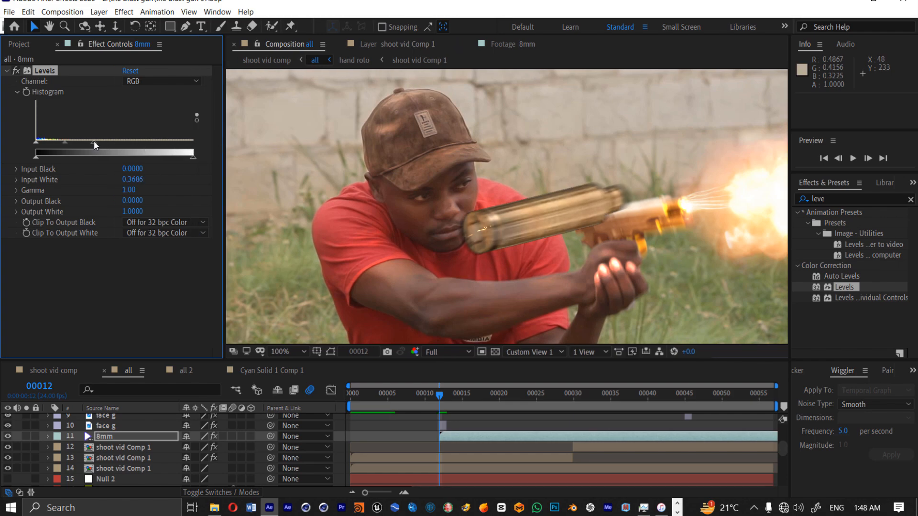
# - Apply Light Wrap to the 8mm layer with shoot vid Comp 1 as background layer, and compare it on and off
pyautogui.click(841, 198)
pyautogui.write('li')
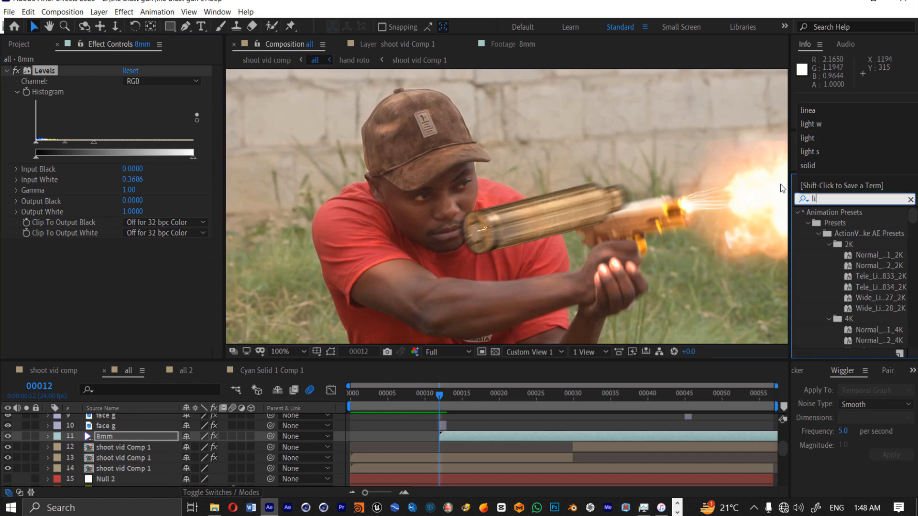
pyautogui.write('ght w')
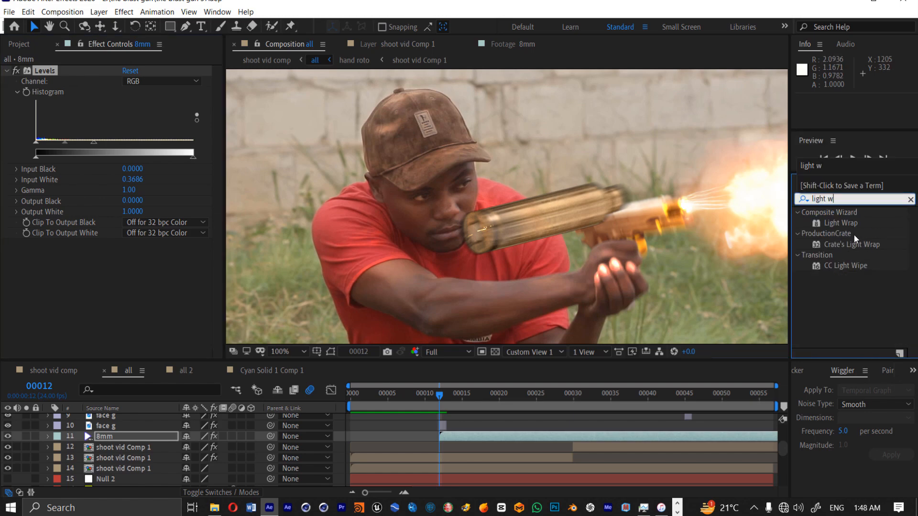
pyautogui.moveTo(844, 226); pyautogui.dragTo(158, 219)
pyautogui.click(141, 255)
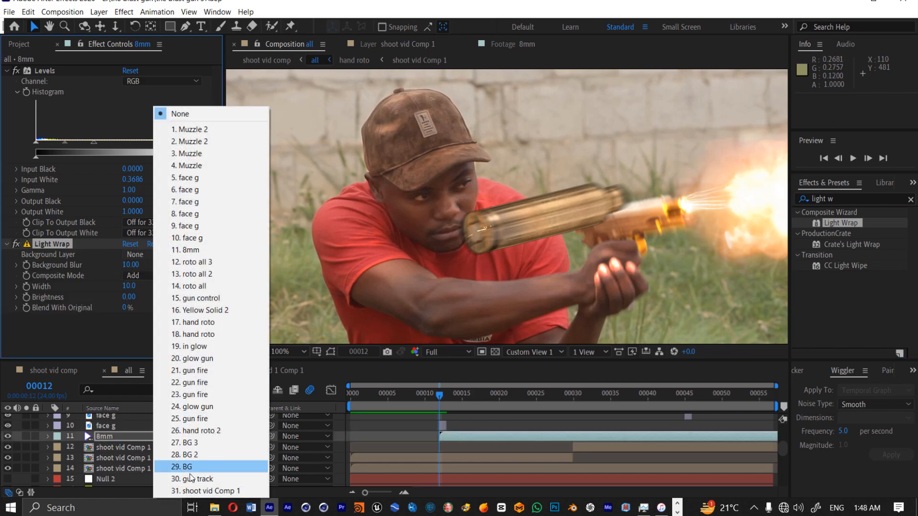
pyautogui.click(201, 491)
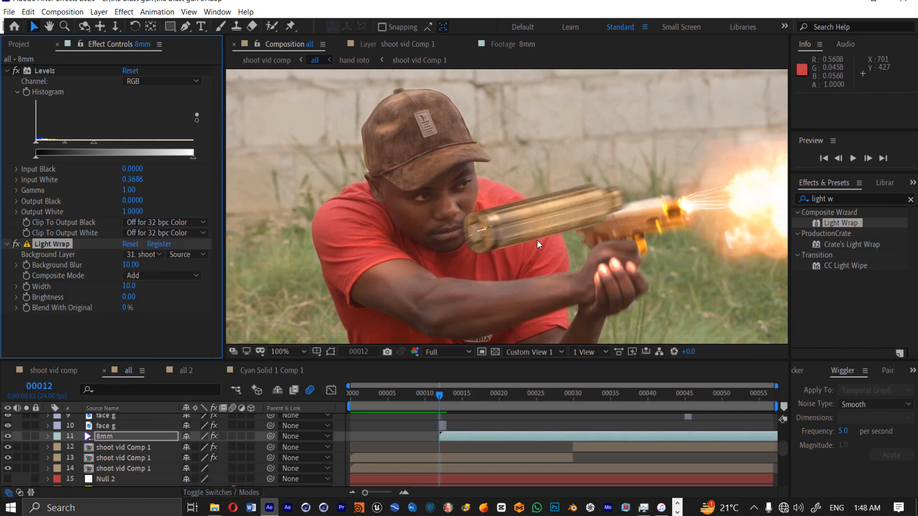
pyautogui.click(15, 243)
pyautogui.click(15, 243)
pyautogui.click(15, 243)
pyautogui.click(15, 243)
# - Shift the 8mm layer one frame earlier so it starts at frame 11
pyautogui.moveTo(841, 196); pyautogui.dragTo(798, 200)
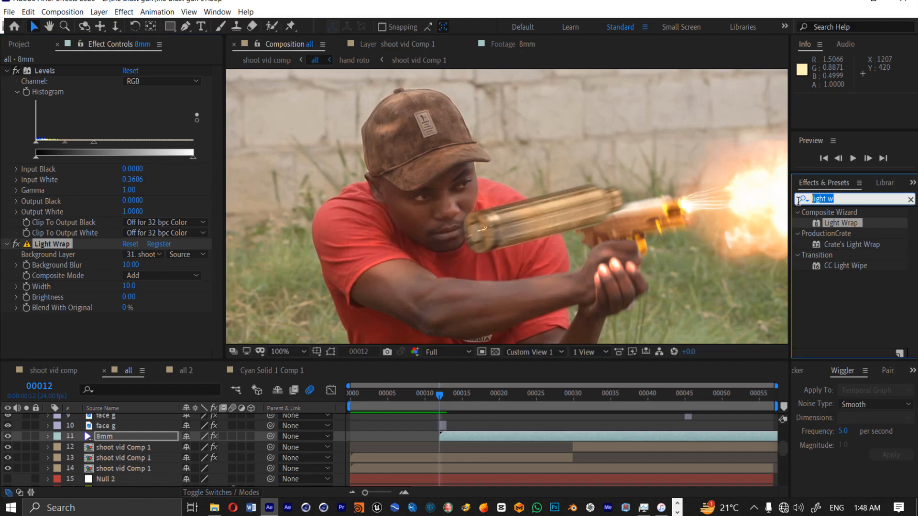
pyautogui.click(436, 398)
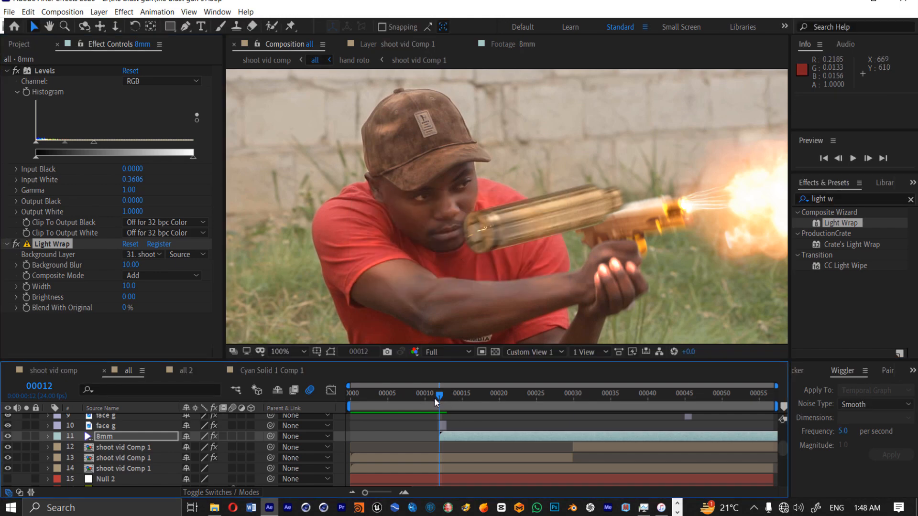
pyautogui.click(429, 398)
pyautogui.moveTo(459, 437); pyautogui.dragTo(452, 438)
# - Apply Tint to the 8mm layer and set Amount to Tint to 37%
pyautogui.moveTo(831, 203); pyautogui.dragTo(768, 197)
pyautogui.write('hu')
pyautogui.write('tint')
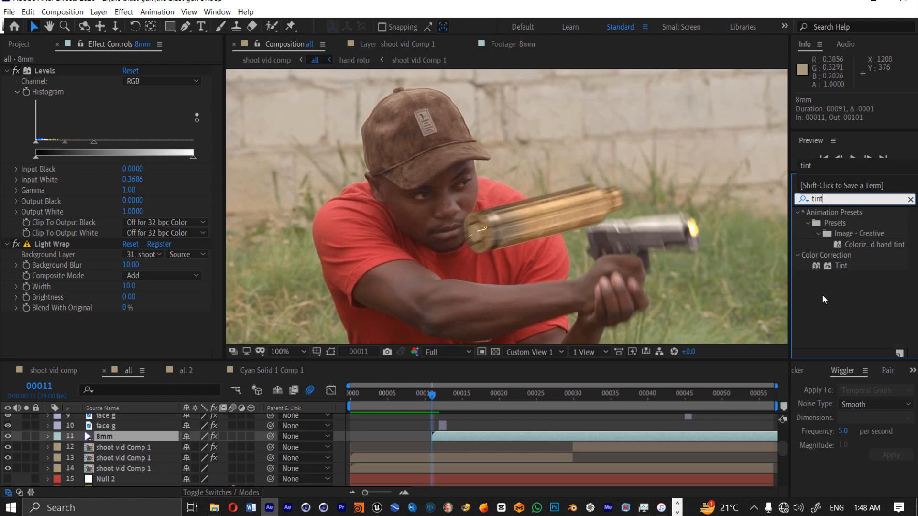
pyautogui.moveTo(832, 264); pyautogui.dragTo(117, 437)
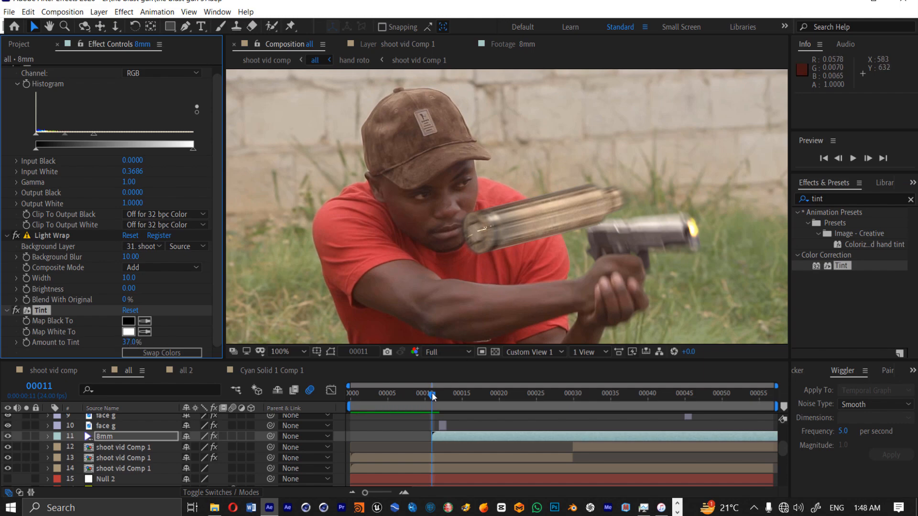
# - Time-stretch the 8mm layer to 50% so the casing spins faster
pyautogui.rightClick(440, 432)
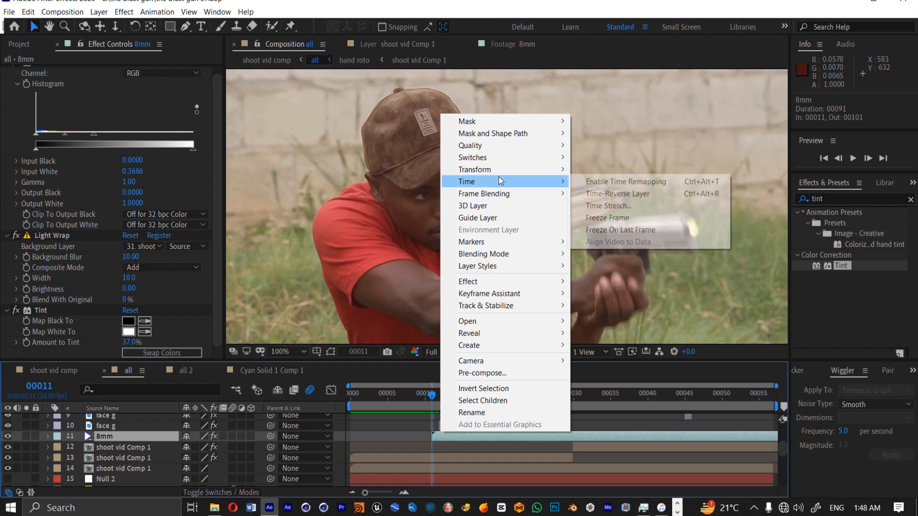
pyautogui.press('Escape')
pyautogui.press('Escape')
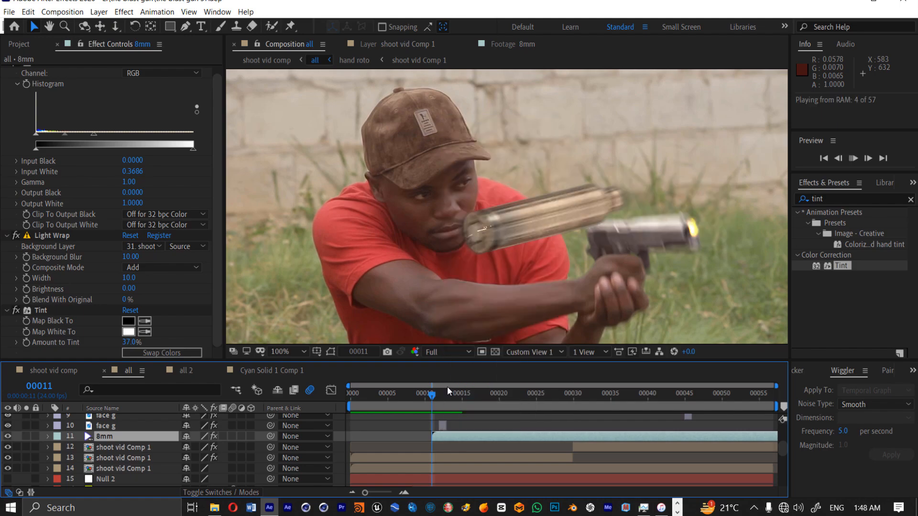
pyautogui.press('space')
pyautogui.rightClick(453, 436)
pyautogui.moveTo(479, 185)
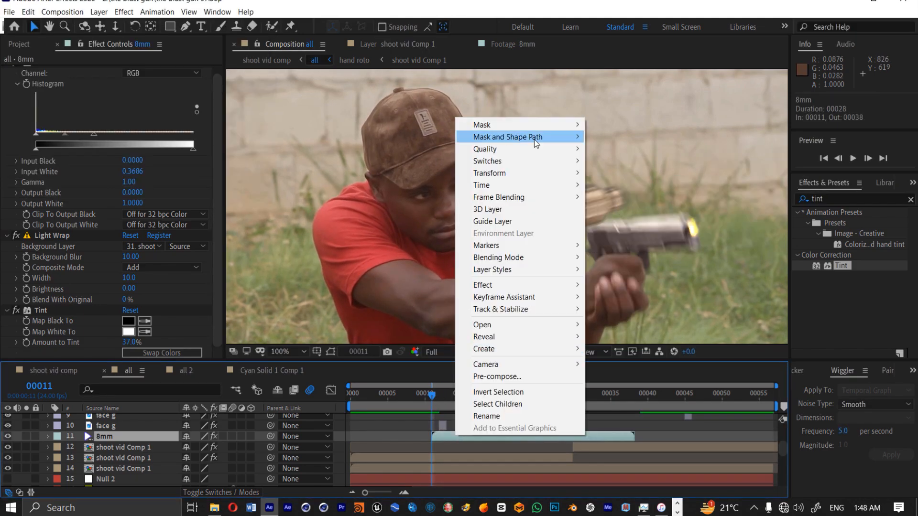
pyautogui.click(621, 209)
pyautogui.write('50')
pyautogui.press('Return')
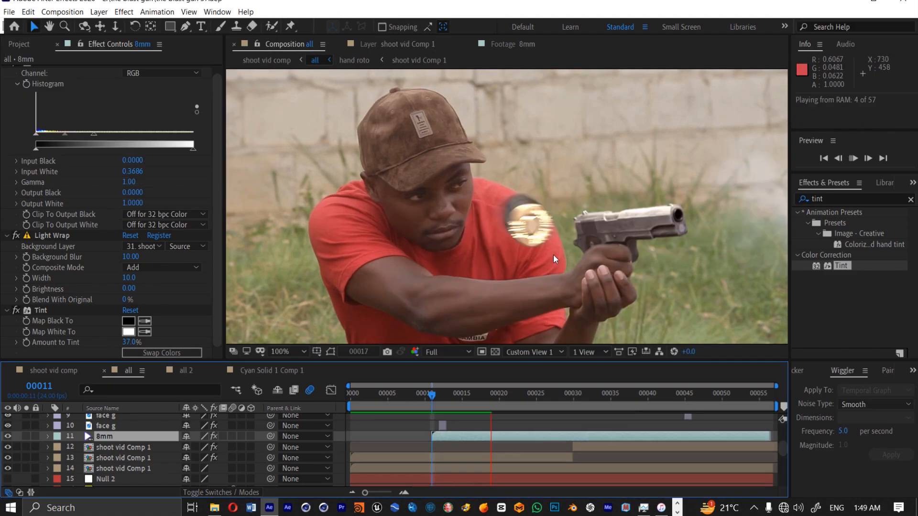
# - Scale the 8mm casing down to about 9.4 by 13.2% and place it over the pistol's slide near 866, 395.5
pyautogui.press('s')
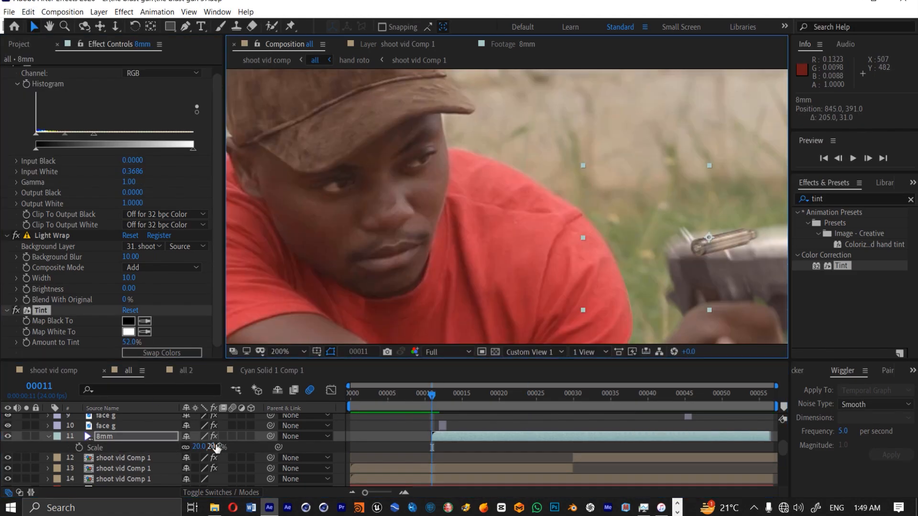
pyautogui.click(186, 447)
pyautogui.moveTo(217, 447); pyautogui.dragTo(211, 447)
pyautogui.hotkey('ctrl', 'z')
pyautogui.hotkey('ctrl', 'z')
pyautogui.moveTo(620, 288); pyautogui.dragTo(689, 268)
pyautogui.moveTo(688, 261); pyautogui.dragTo(614, 202, button='middle')
pyautogui.scroll(-1, 562, 266)
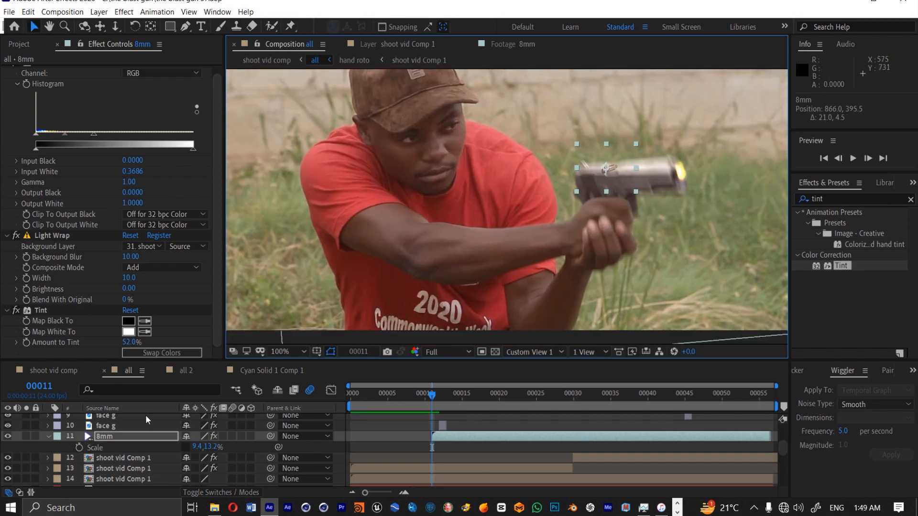
# - Add position and scale keyframes to the 8mm layer at frame 11, and undo a trial scale reduction
pyautogui.press('p')
pyautogui.click(79, 448)
pyautogui.scroll(1, 526, 306)
pyautogui.hotkey('shift', 's')
pyautogui.click(80, 458)
pyautogui.click(186, 458)
pyautogui.moveTo(211, 459); pyautogui.dragTo(201, 461)
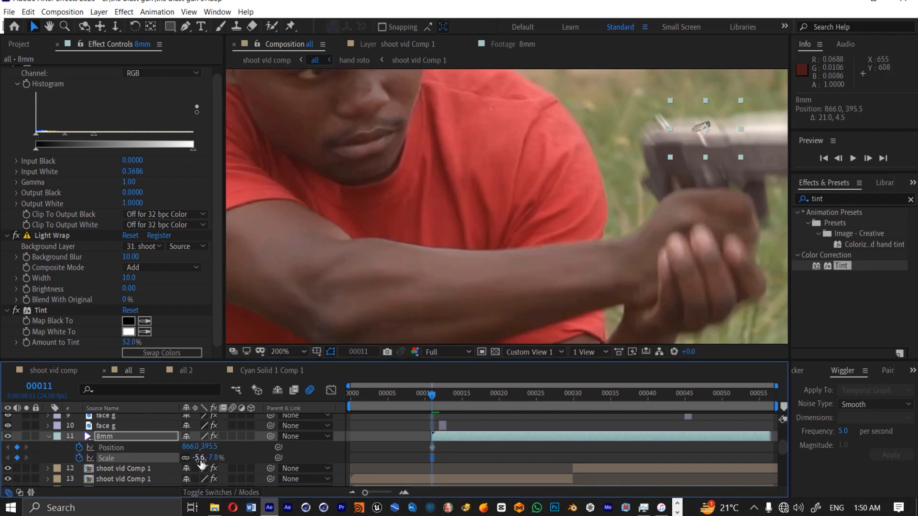
pyautogui.hotkey('ctrl', 'z')
# - Move the 8mm casing to about 871, 398.5, rotate it about 22°, and enable rotation keyframes at frame 11
pyautogui.hotkey('shift', 'r')
pyautogui.moveTo(701, 128); pyautogui.dragTo(738, 145)
pyautogui.click(80, 469)
pyautogui.press('w')
pyautogui.press('v')
pyautogui.scroll(-1, 574, 215)
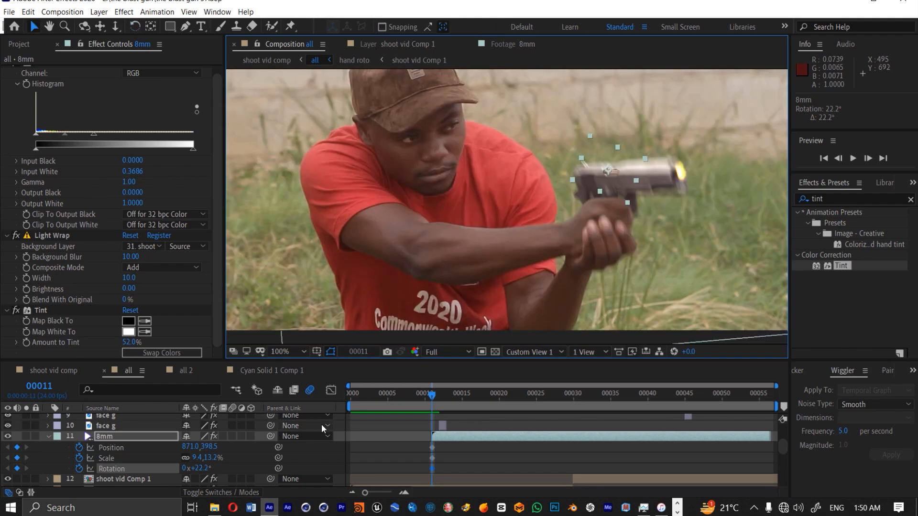
# - Keyframe the 8mm casing leaving the gun at frame 12 and flying down to about 145, 682.5 at frame 13
pyautogui.press('pagedown')
pyautogui.moveTo(608, 171); pyautogui.dragTo(582, 151)
pyautogui.press('pagedown')
pyautogui.scroll(-1, 574, 158)
pyautogui.moveTo(543, 178); pyautogui.dragTo(377, 259)
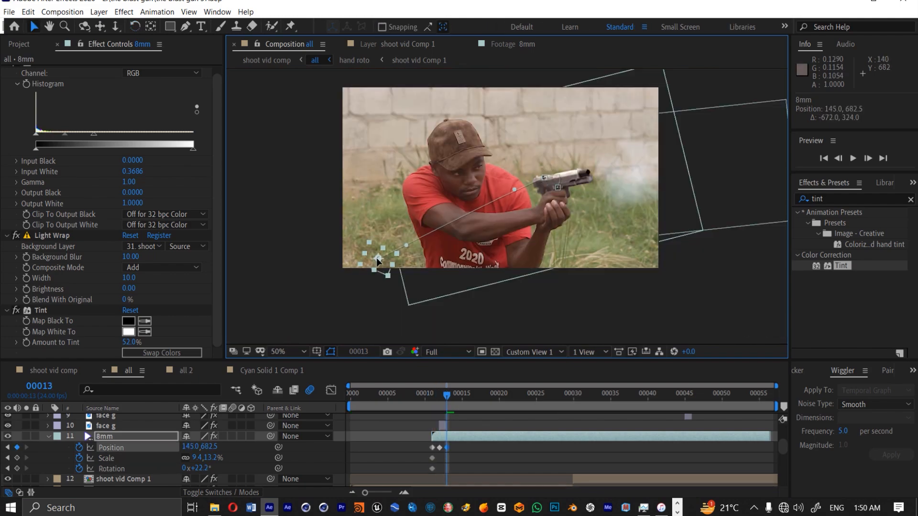
pyautogui.scroll(1, 583, 150)
pyautogui.click(429, 396)
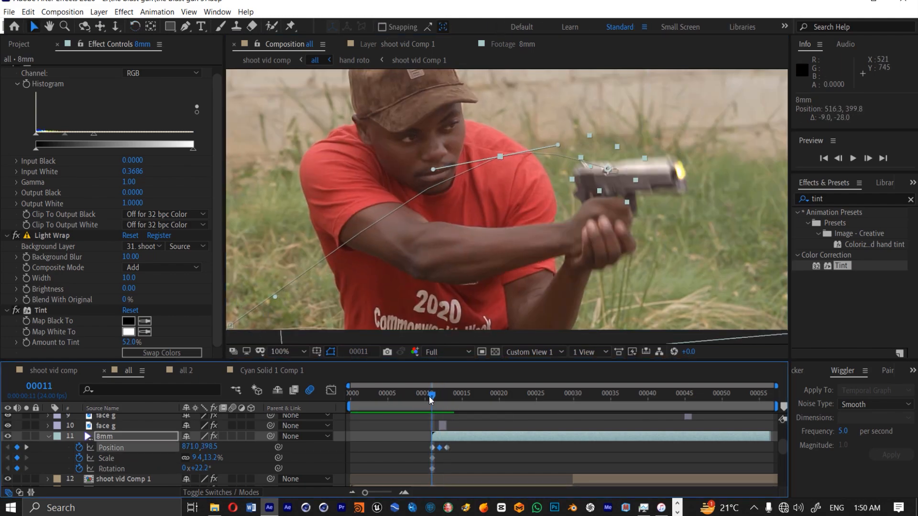
# - Respace the 8mm layer's last two position keyframes to frames 13 and 15, and trim the layer's start to frame 12
pyautogui.press('space')
pyautogui.click(440, 448)
pyautogui.moveTo(447, 448); pyautogui.dragTo(538, 449)
pyautogui.hotkey('ctrl', 'z')
pyautogui.click(432, 396)
pyautogui.keyDown('alt'); pyautogui.scroll(4, 433, 398); pyautogui.keyUp('alt')
pyautogui.moveTo(454, 448); pyautogui.dragTo(477, 450)
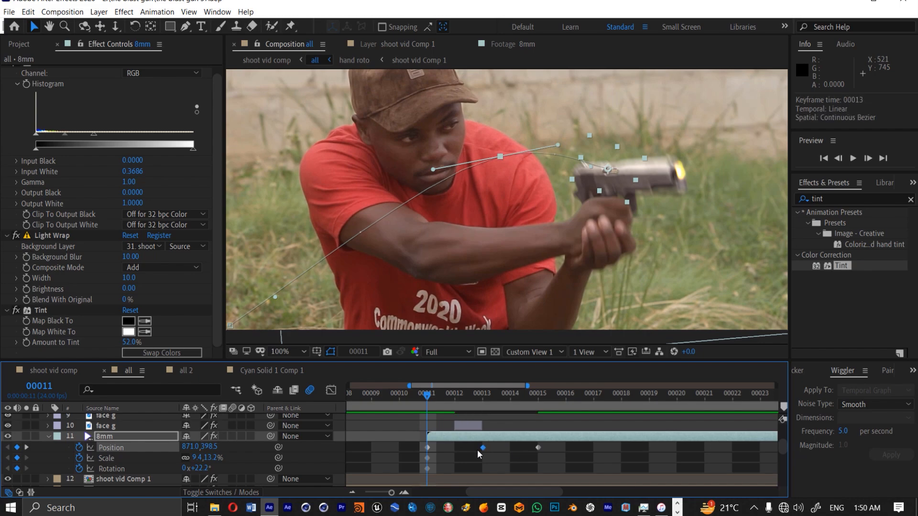
pyautogui.keyDown('alt'); pyautogui.scroll(-5, 459, 444); pyautogui.keyUp('alt')
pyautogui.click(442, 437)
pyautogui.press('space')
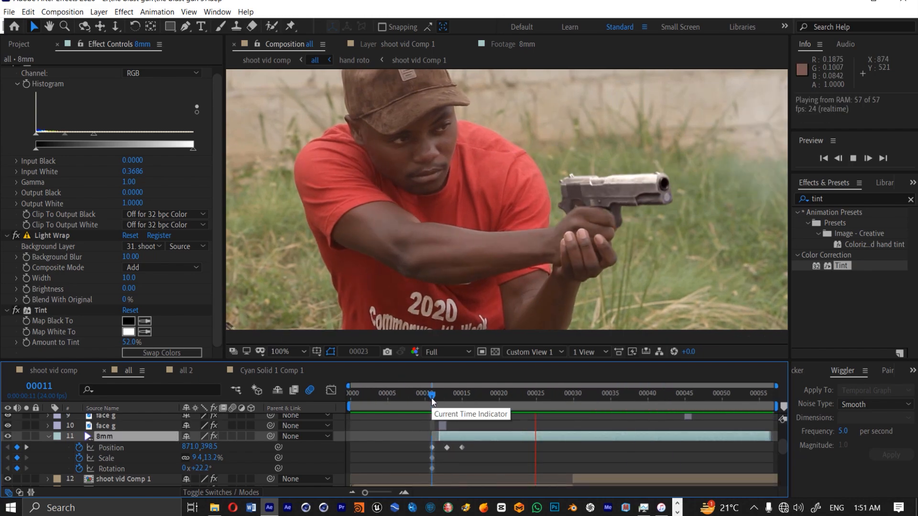
# - Set the 8mm layer's Light Wrap brightness to 0.09 and its Levels alpha gamma to 0.59
pyautogui.click(454, 397)
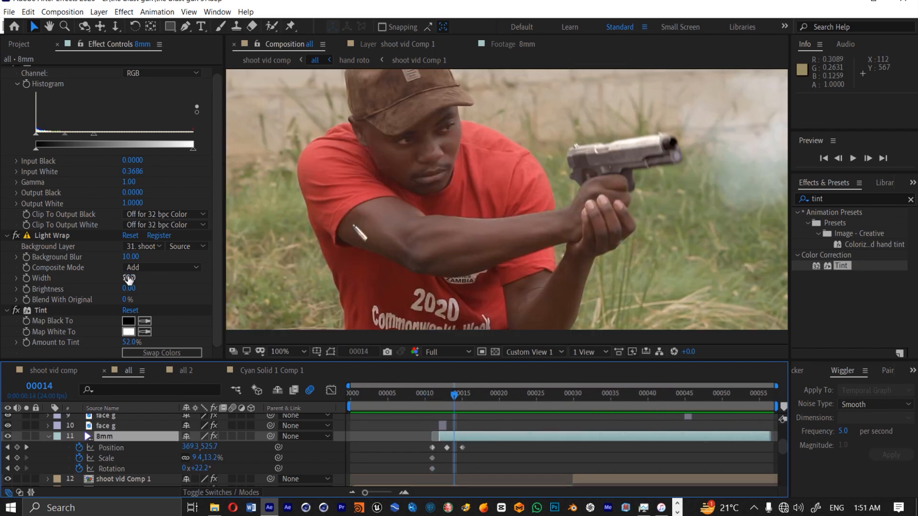
pyautogui.moveTo(128, 288); pyautogui.dragTo(167, 289)
pyautogui.scroll(2, 39, 312)
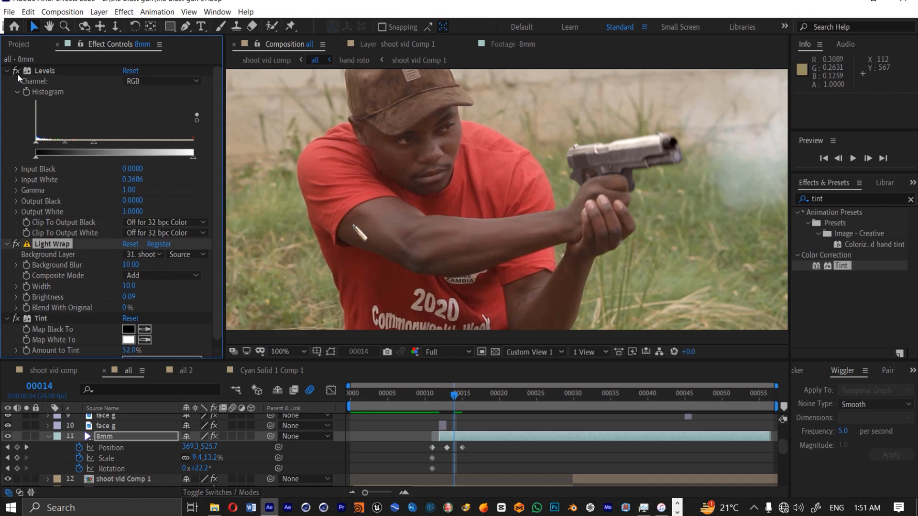
pyautogui.click(161, 81)
pyautogui.click(138, 145)
pyautogui.moveTo(115, 142); pyautogui.dragTo(140, 143)
pyautogui.scroll(1, 342, 248)
# - Enable motion blur on the 8mm layer and check the casing's flight up to frame 15
pyautogui.moveTo(342, 248); pyautogui.dragTo(507, 215, button='middle')
pyautogui.click(232, 436)
pyautogui.scroll(-1, 454, 252)
pyautogui.click(449, 395)
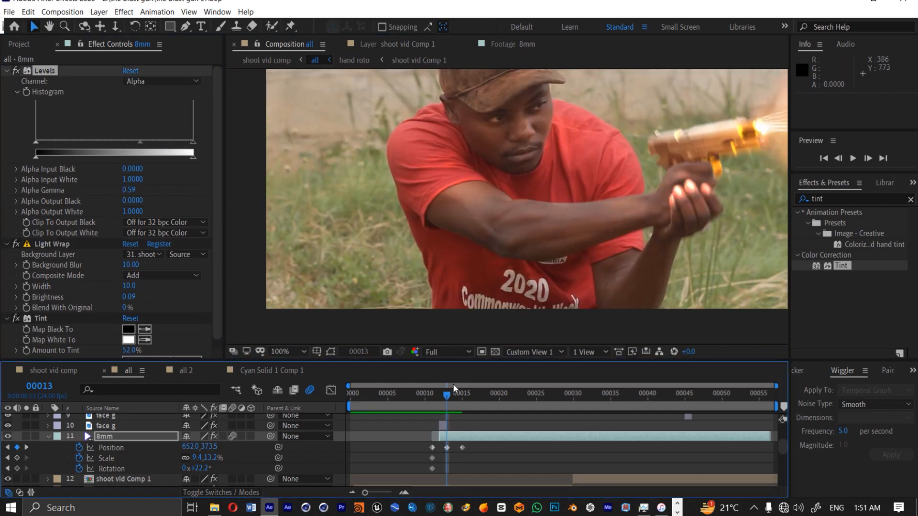
pyautogui.click(439, 396)
pyautogui.moveTo(445, 397); pyautogui.dragTo(423, 399)
pyautogui.press('space')
pyautogui.click(457, 399)
pyautogui.click(461, 400)
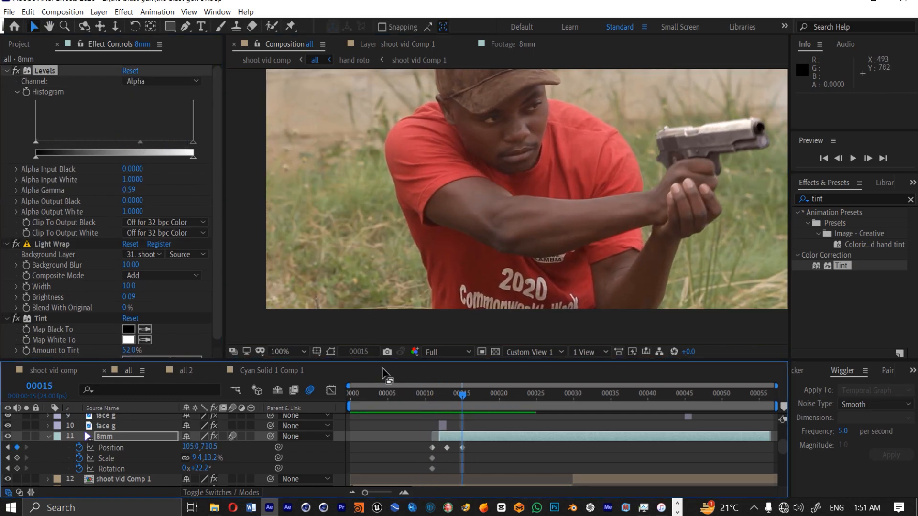
# - Move the casing's end position farther beyond the lower-left of the picture, and retime its last two position keyframes to frames 15 and 18
pyautogui.moveTo(308, 320); pyautogui.dragTo(286, 344)
pyautogui.moveTo(463, 448); pyautogui.dragTo(486, 449)
pyautogui.click(479, 448)
pyautogui.moveTo(455, 448); pyautogui.dragTo(462, 448)
# - Preview the retimed casing ejection from frame 11
pyautogui.click(431, 396)
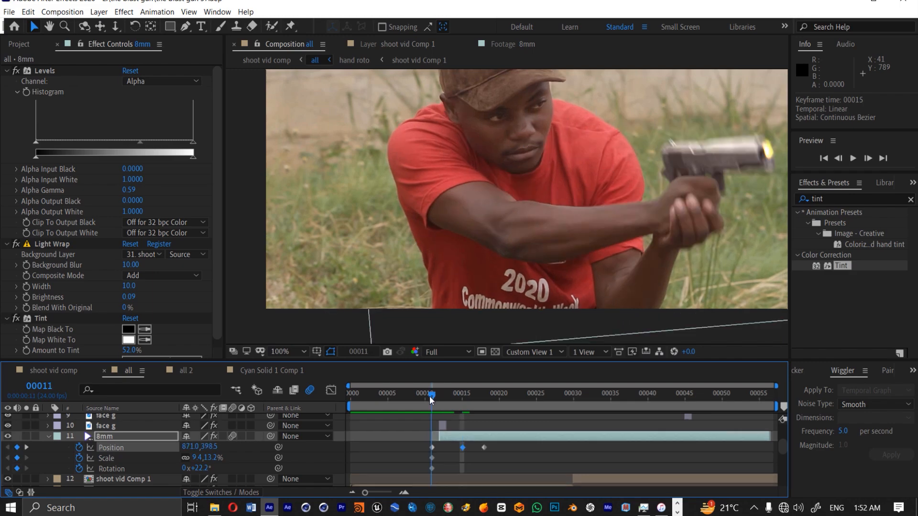
pyautogui.press('space')
pyautogui.click(431, 395)
pyautogui.press('space')
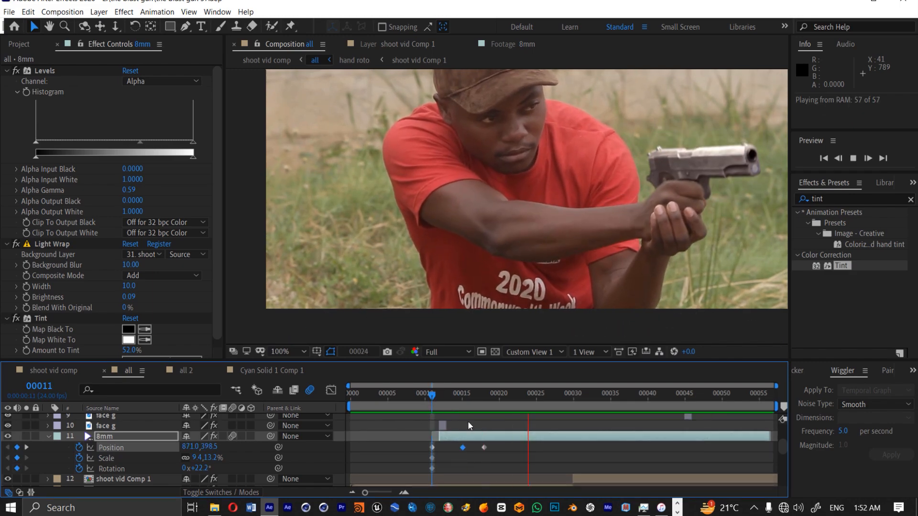
pyautogui.click(431, 396)
pyautogui.press('space')
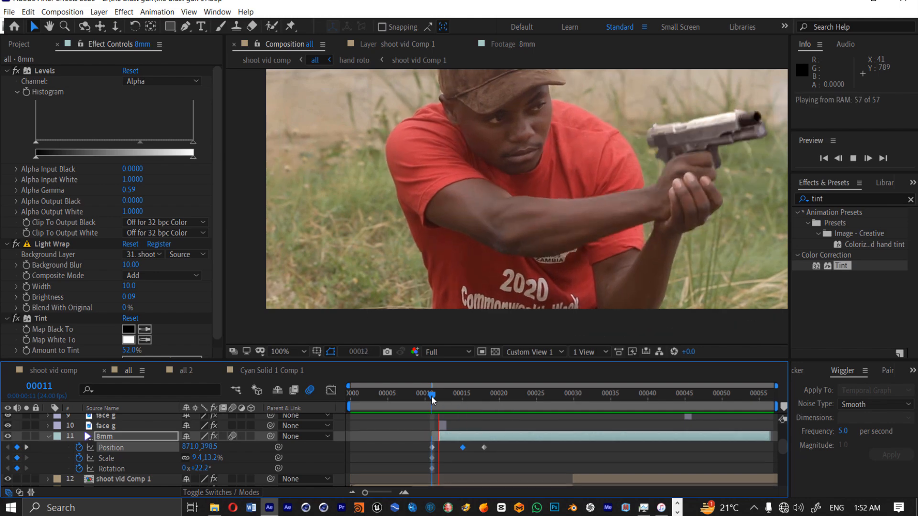
pyautogui.scroll(-2, 555, 299)
pyautogui.press('space')
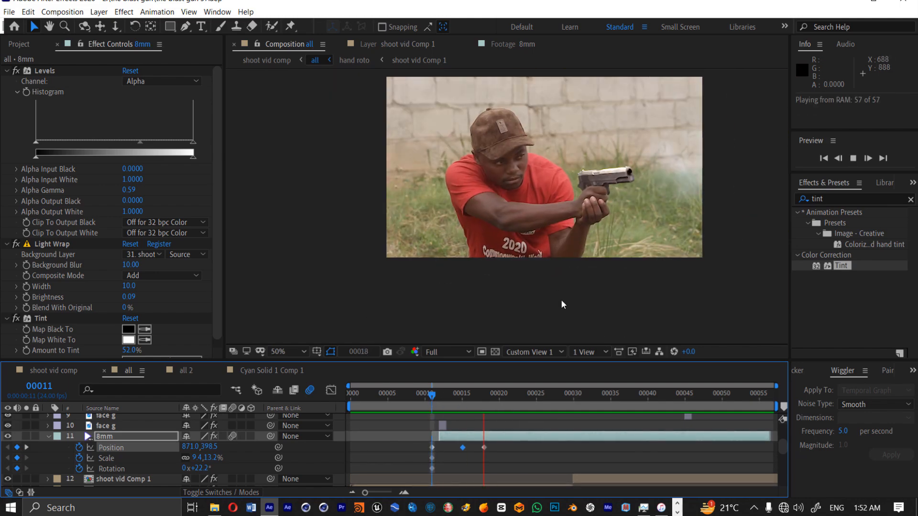
# - Move the casing's frame 18 position to about -75, 701.5 and preview the shot fitted to the viewer
pyautogui.click(433, 395)
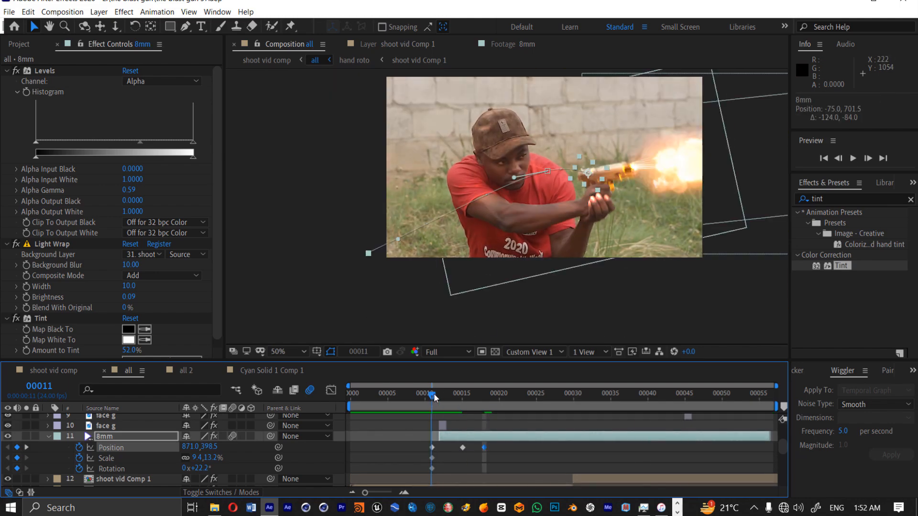
pyautogui.press('space')
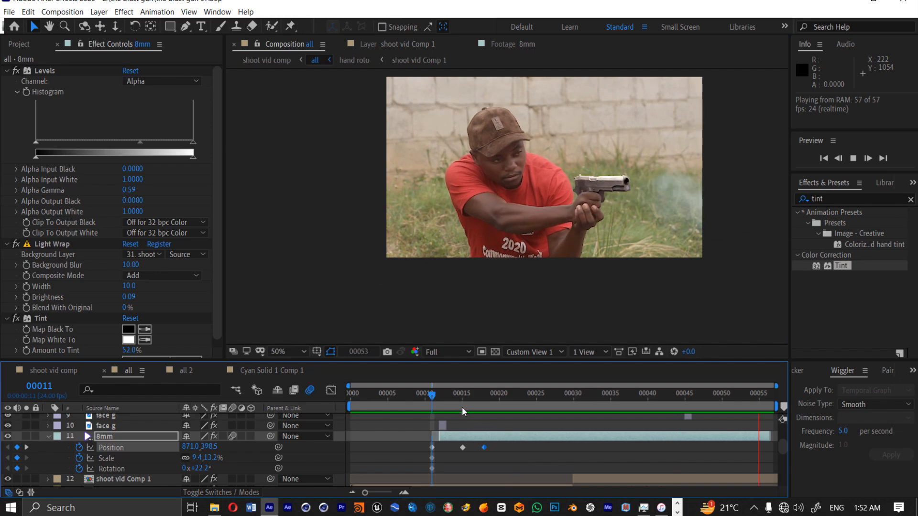
pyautogui.click(435, 396)
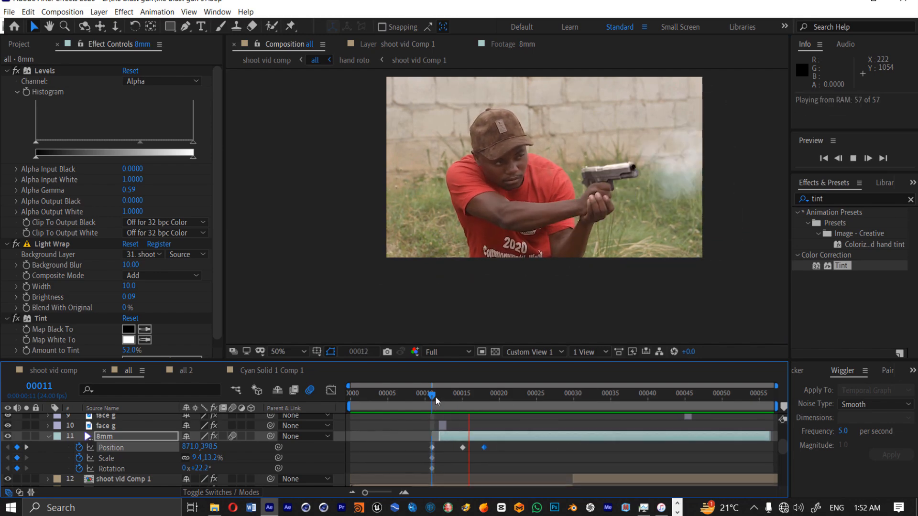
pyautogui.click(277, 353)
pyautogui.click(300, 141)
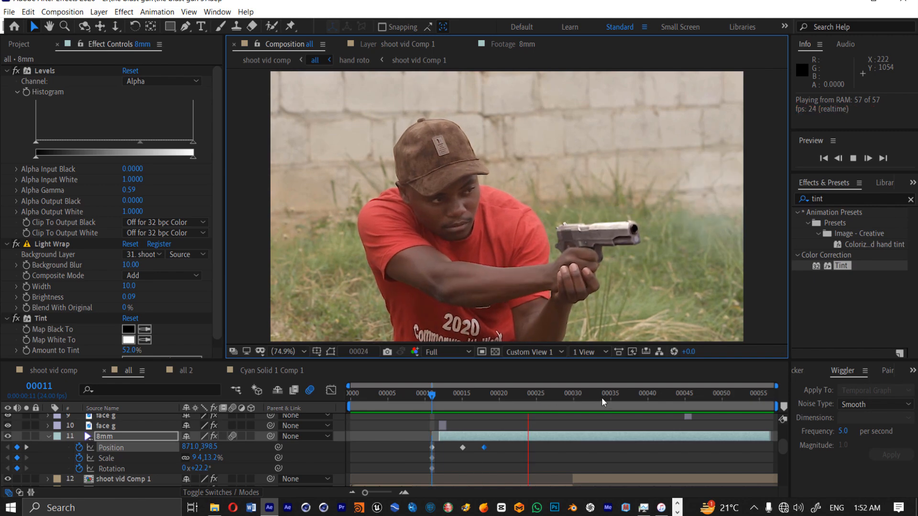
# - End the work area at about frame 35 and preview the shot around frame 8
pyautogui.press('n')
pyautogui.click(408, 391)
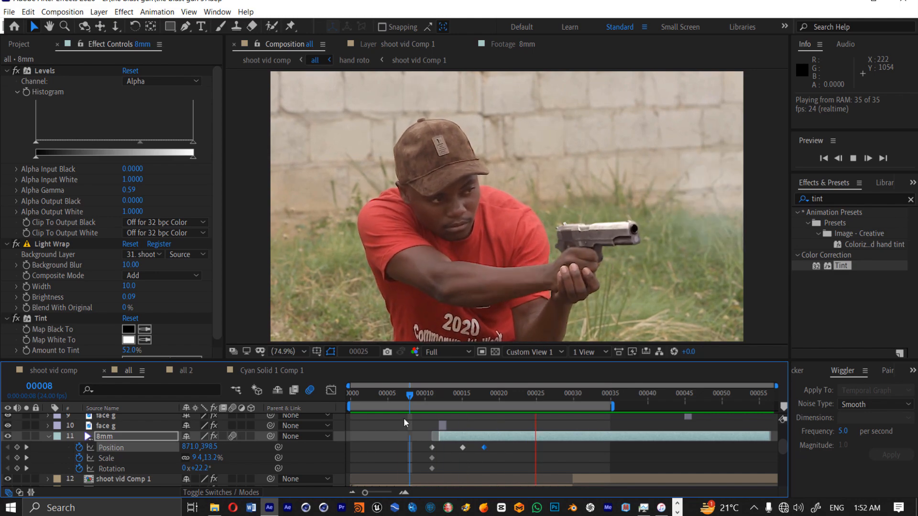
pyautogui.press('space')
# - Examine the pistol up close and look through the layer stack for the gun fire layers
pyautogui.scroll(1, 555, 291)
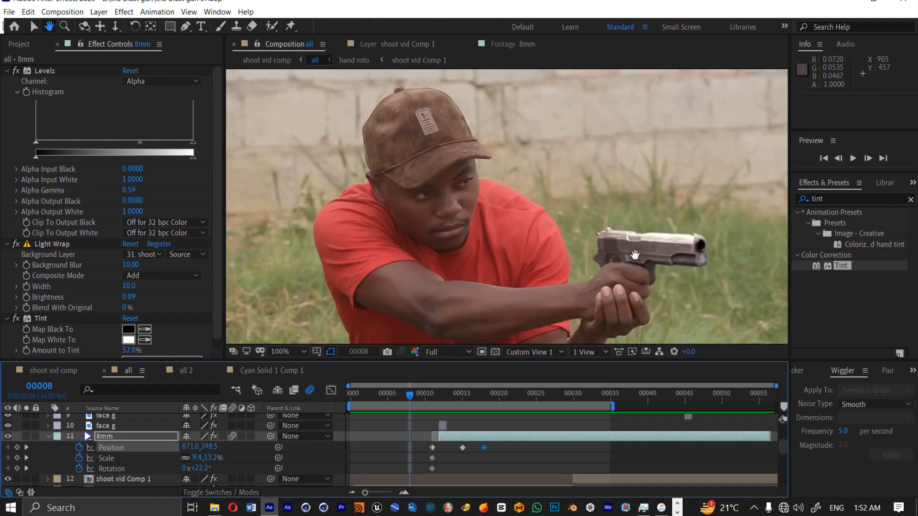
pyautogui.moveTo(635, 254); pyautogui.dragTo(515, 251)
pyautogui.scroll(1, 543, 282)
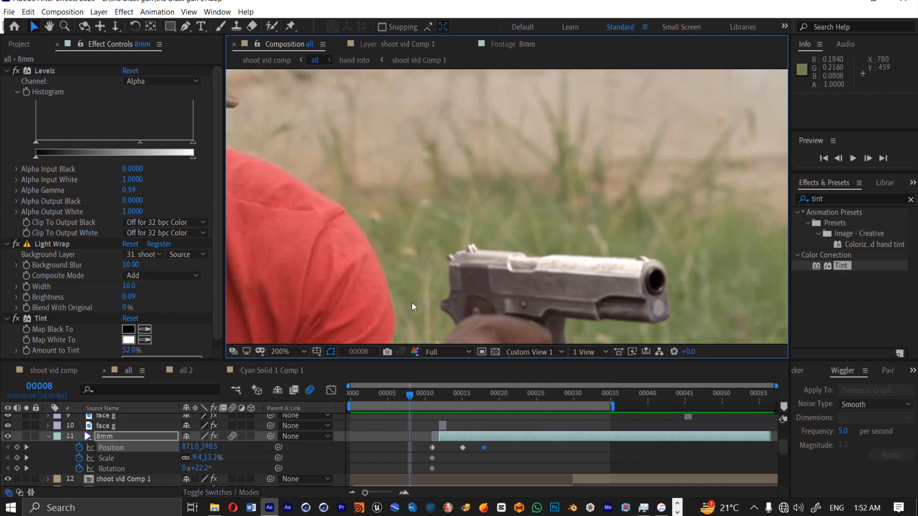
pyautogui.click(49, 436)
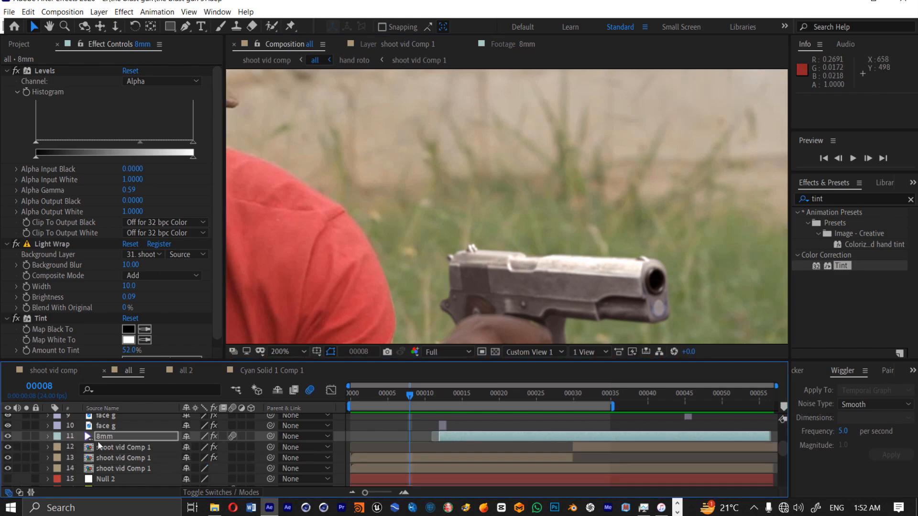
pyautogui.scroll(-3, 98, 440)
pyautogui.scroll(-2, 97, 440)
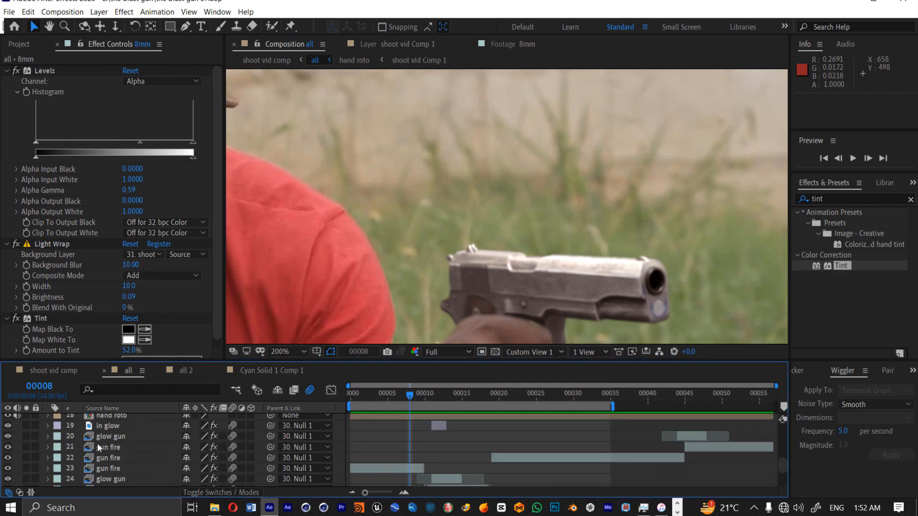
pyautogui.scroll(4, 96, 444)
pyautogui.scroll(-3, 97, 444)
pyautogui.click(101, 451)
pyautogui.click(106, 468)
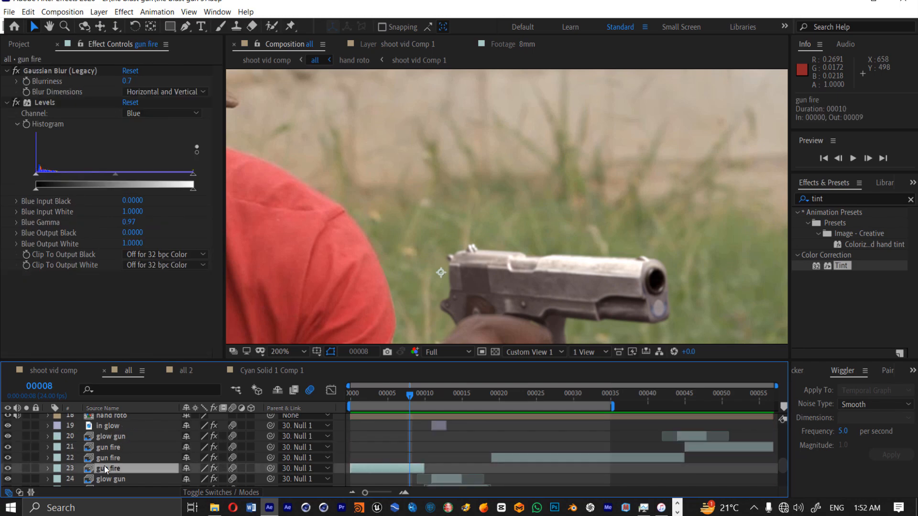
# - With composition motion blur off, place the 8mm casing at 839.9, 369.5 at frame 12 and scale it to 11.8 by 16.6%
pyautogui.click(431, 396)
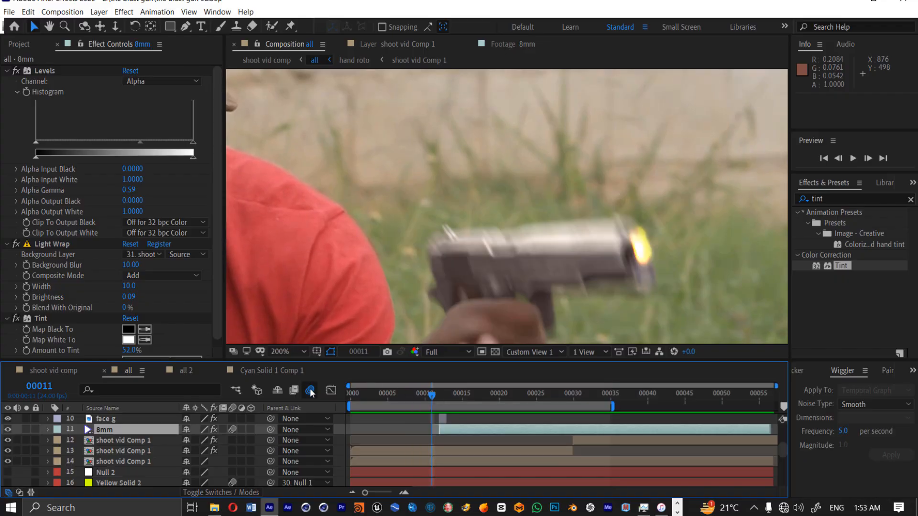
pyautogui.press('pagedown')
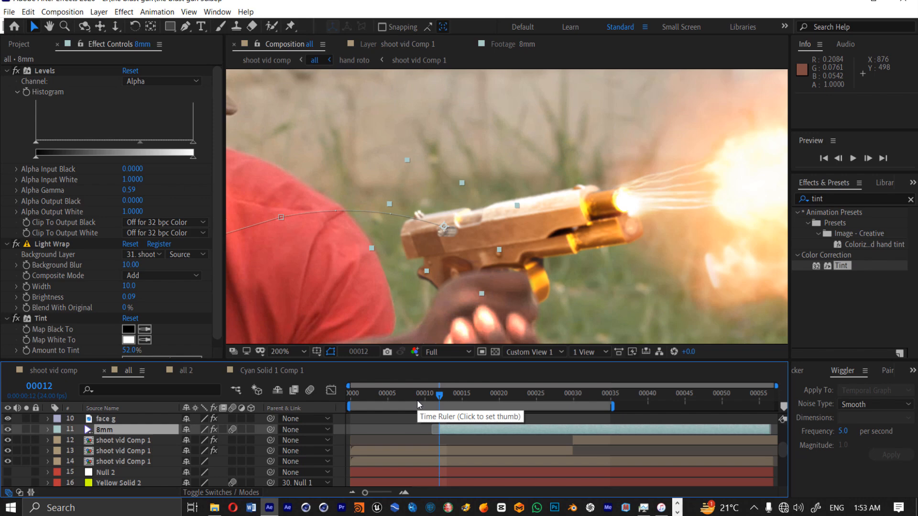
pyautogui.moveTo(444, 227); pyautogui.dragTo(466, 214)
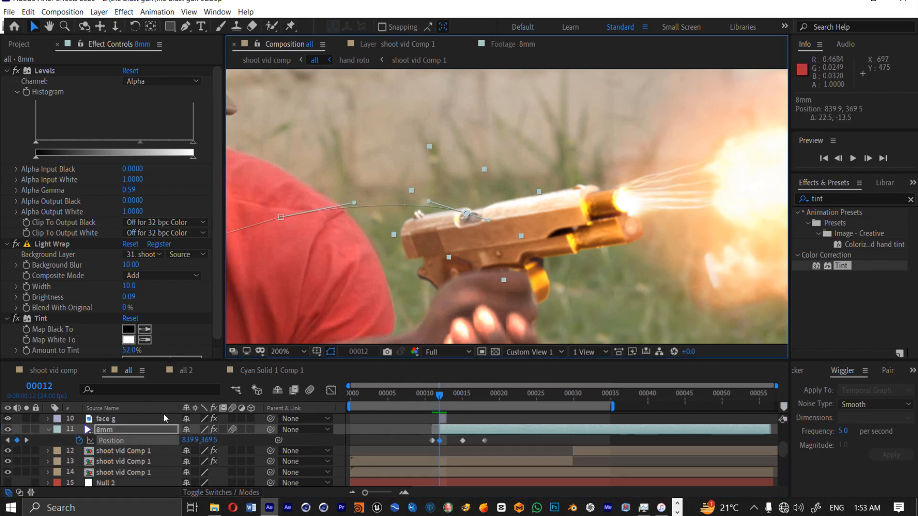
pyautogui.press('s')
pyautogui.moveTo(216, 440); pyautogui.dragTo(224, 441)
pyautogui.press('pagedown')
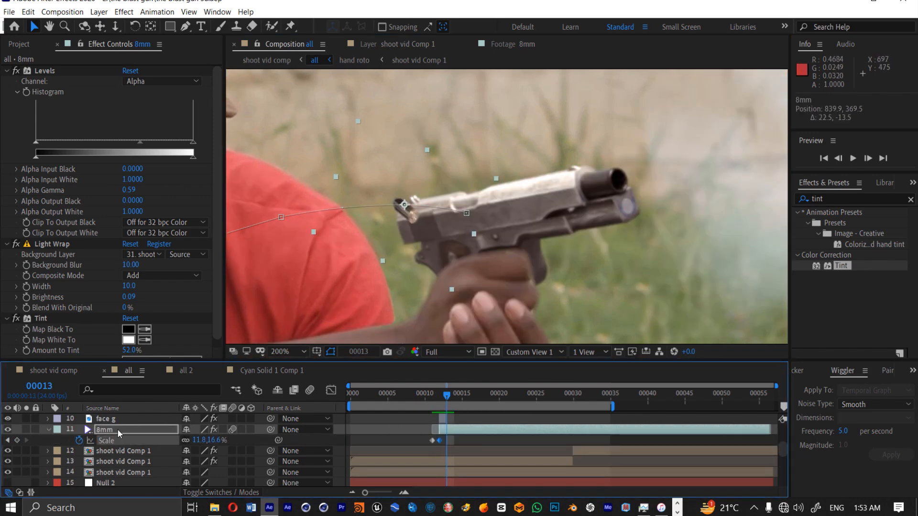
# - Select the gun fire layer spanning frames 10 to 18 and ready the Pen tool over the ejection port at frame 14
pyautogui.click(49, 429)
pyautogui.scroll(-4, 48, 429)
pyautogui.scroll(1, 49, 429)
pyautogui.click(71, 472)
pyautogui.click(18, 482)
pyautogui.click(8, 484)
pyautogui.click(7, 484)
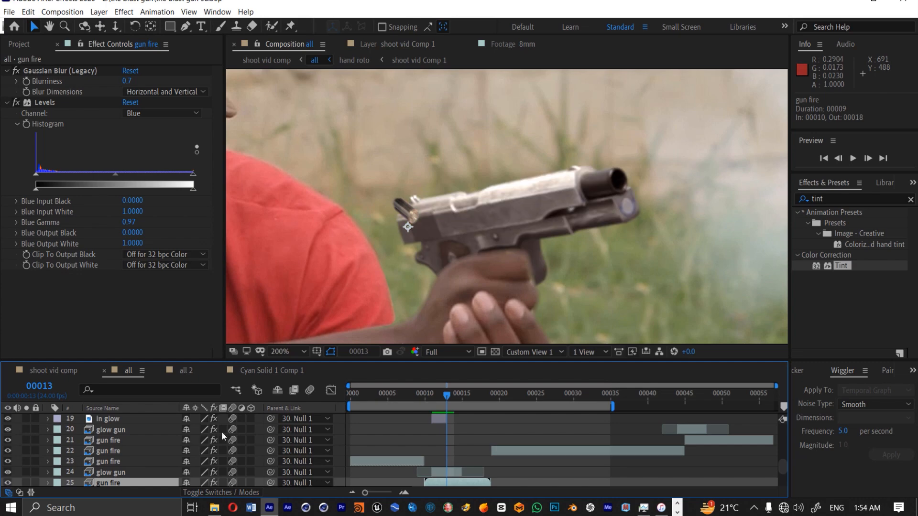
pyautogui.press('pageup')
pyautogui.press('pageup')
pyautogui.press('pagedown')
pyautogui.press('pagedown')
pyautogui.press('pagedown')
pyautogui.press('g')
pyautogui.scroll(2, 457, 196)
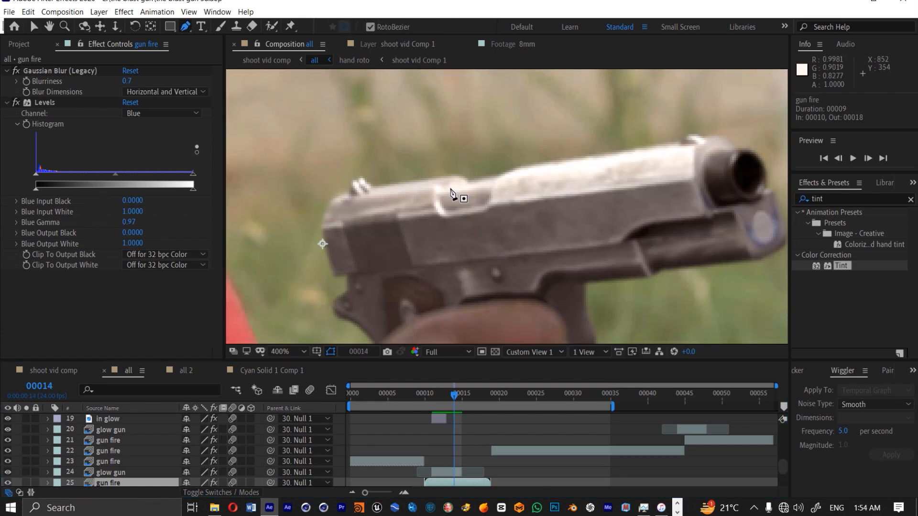
pyautogui.click(450, 188)
pyautogui.click(486, 179)
pyautogui.hotkey('ctrl', 'z')
pyautogui.hotkey('ctrl', 'z')
pyautogui.hotkey('ctrl', 'z')
pyautogui.hotkey('ctrl', 'z')
# - With RotoBezier off, draw an eight-point Subtract mask around the pistol's ejection port on the gun fire layer and save the project
pyautogui.click(371, 27)
pyautogui.click(446, 187)
pyautogui.click(478, 181)
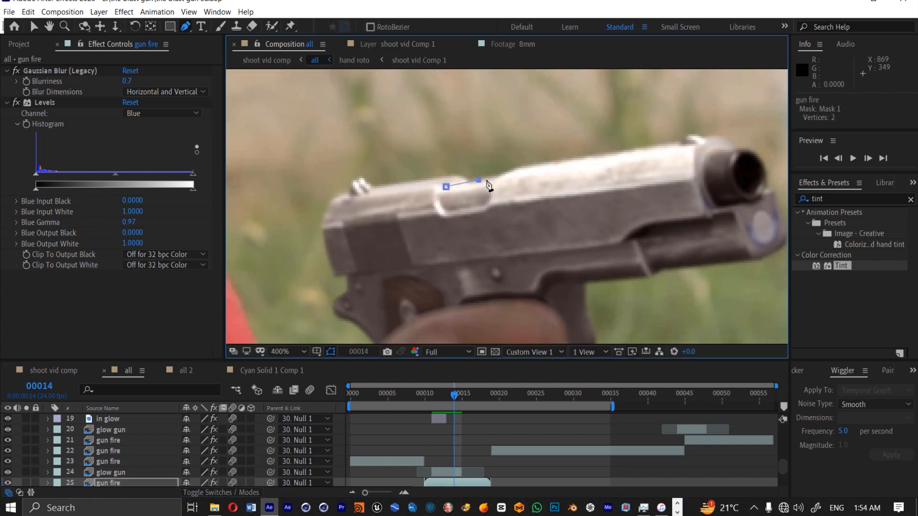
pyautogui.click(445, 188)
pyautogui.press('v')
pyautogui.press('m')
pyautogui.press('s')
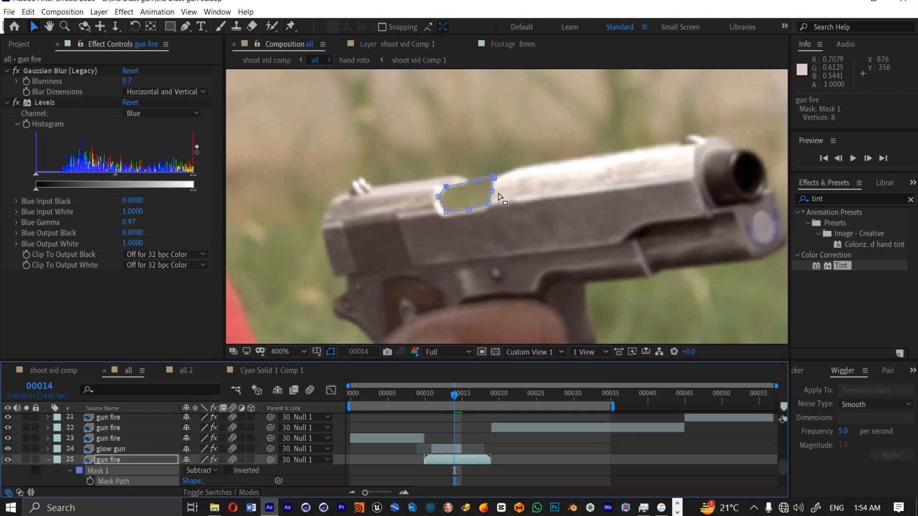
pyautogui.hotkey('ctrl', 's')
pyautogui.click(331, 352)
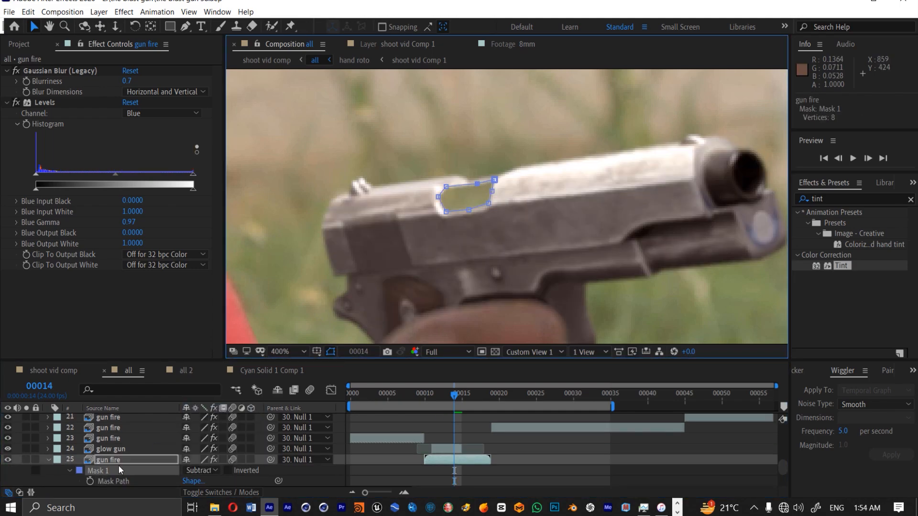
# - Enable Mask Path keyframes at frame 14 and shift the mask at frame 13 to follow the ejection port
pyautogui.click(90, 481)
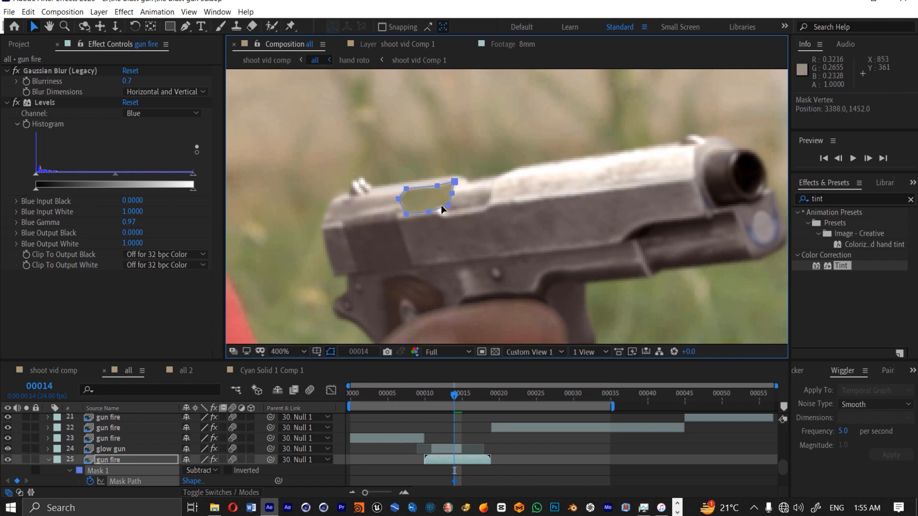
pyautogui.press('pageup')
pyautogui.moveTo(414, 207); pyautogui.dragTo(443, 202)
pyautogui.press('pageup')
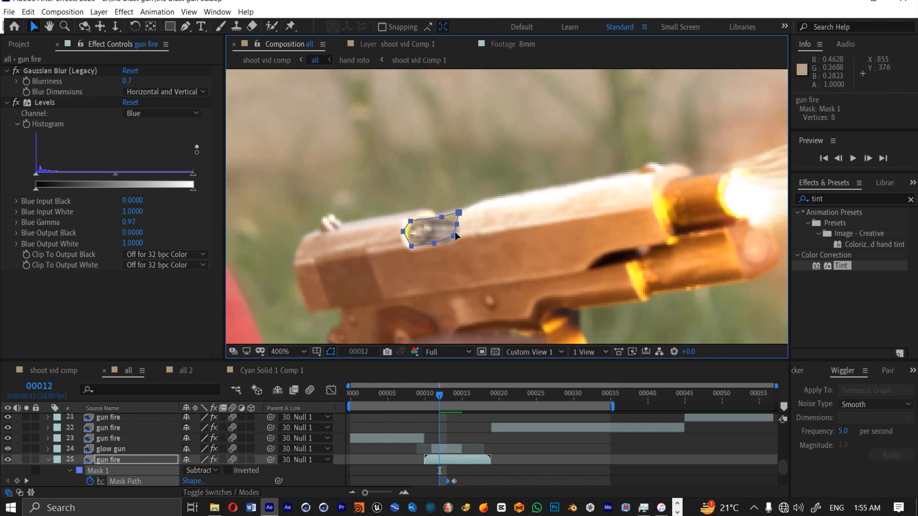
# - Trim the start of the masked gun fire layer to frame 12
pyautogui.press('pageup')
pyautogui.hotkey('alt', '[')
pyautogui.moveTo(432, 459); pyautogui.dragTo(439, 460)
pyautogui.press('pagedown')
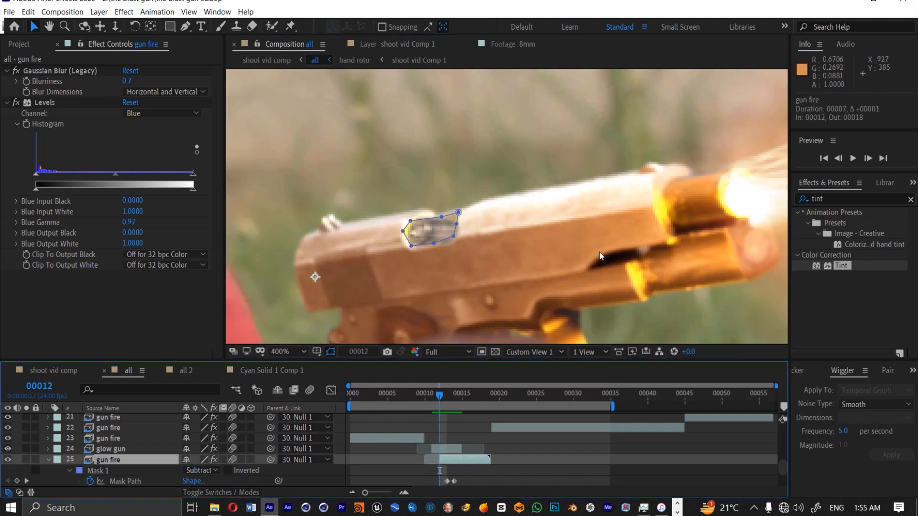
# - Hide the 8mm layer and reposition the mask path over the ejection port at frames 14 and 15
pyautogui.scroll(2, 47, 459)
pyautogui.scroll(3, 49, 462)
pyautogui.press('pagedown')
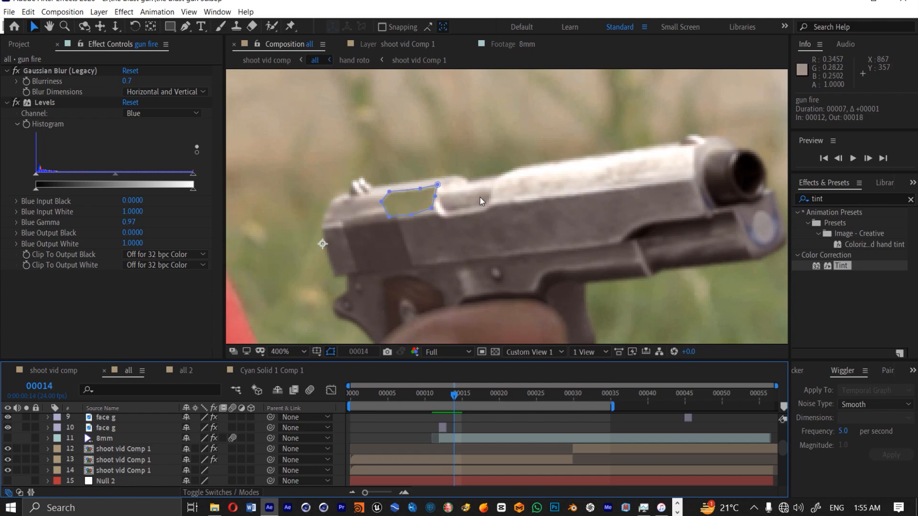
pyautogui.press('pagedown')
pyautogui.moveTo(448, 196); pyautogui.dragTo(516, 208)
pyautogui.press('pagedown')
pyautogui.press('pageup')
pyautogui.press('pageup')
pyautogui.press('pageup')
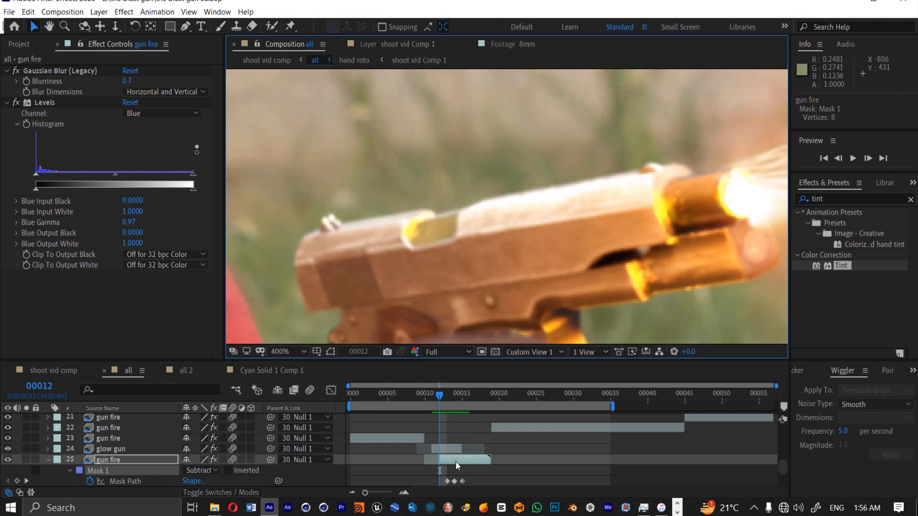
# - Trim the end of the masked gun fire layer to frame 14 and rename the layer gun open
pyautogui.press('pagedown')
pyautogui.press('pagedown')
pyautogui.press('pagedown')
pyautogui.hotkey('alt', ']')
pyautogui.click(127, 462)
pyautogui.press('Return')
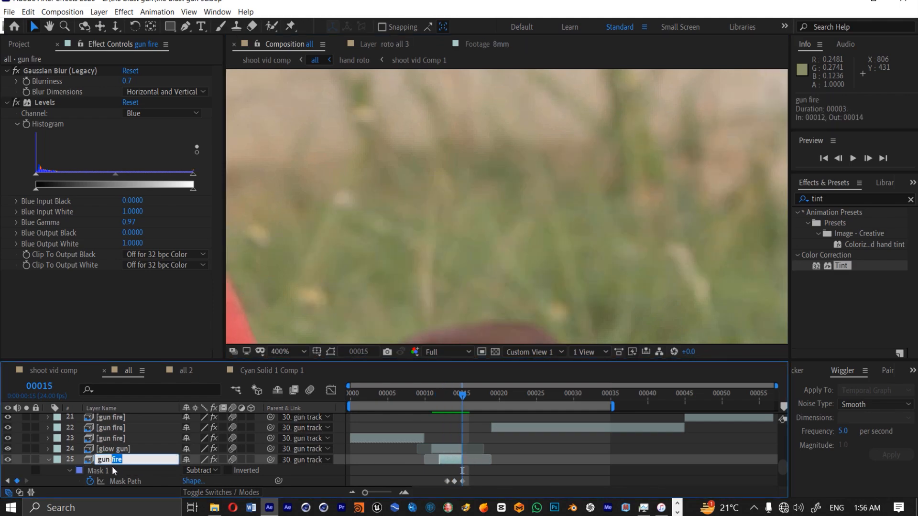
pyautogui.press('Return')
# - Duplicate the gun open layer, place the gun fire copy beneath it, delete the copy's mask and extend its start to frame 10
pyautogui.hotkey('ctrl', 'd')
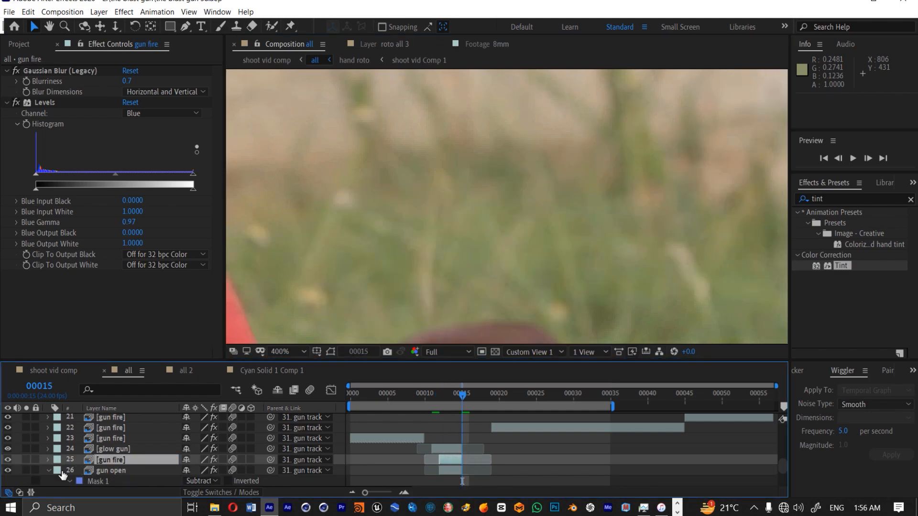
pyautogui.click(49, 470)
pyautogui.scroll(-1, 96, 454)
pyautogui.moveTo(118, 428); pyautogui.dragTo(118, 443)
pyautogui.press('m')
pyautogui.click(101, 449)
pyautogui.press('Delete')
pyautogui.scroll(1, 462, 438)
pyautogui.moveTo(462, 471); pyautogui.dragTo(425, 471)
# - Duplicate the unmasked gun fire layer, rename the copy open black hole and freeze it at frame 14
pyautogui.moveTo(461, 397); pyautogui.dragTo(454, 401)
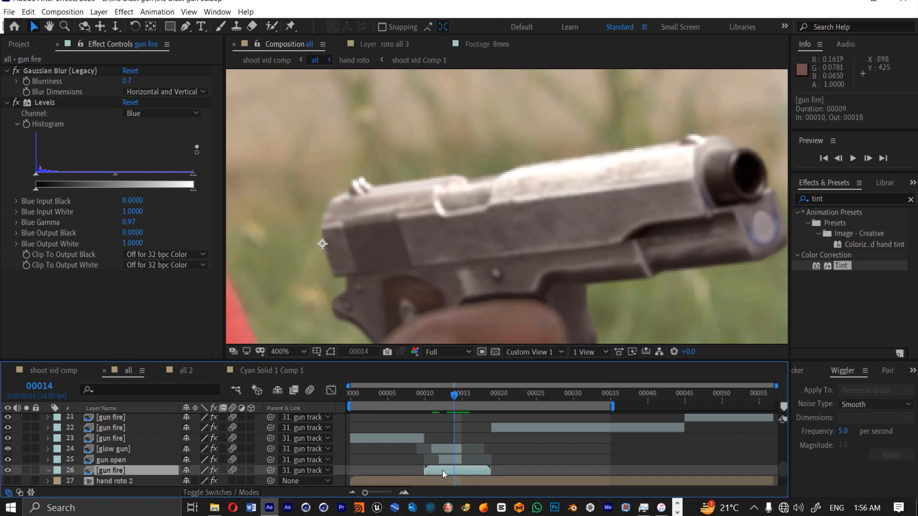
pyautogui.hotkey('ctrl', 'd')
pyautogui.press('Return')
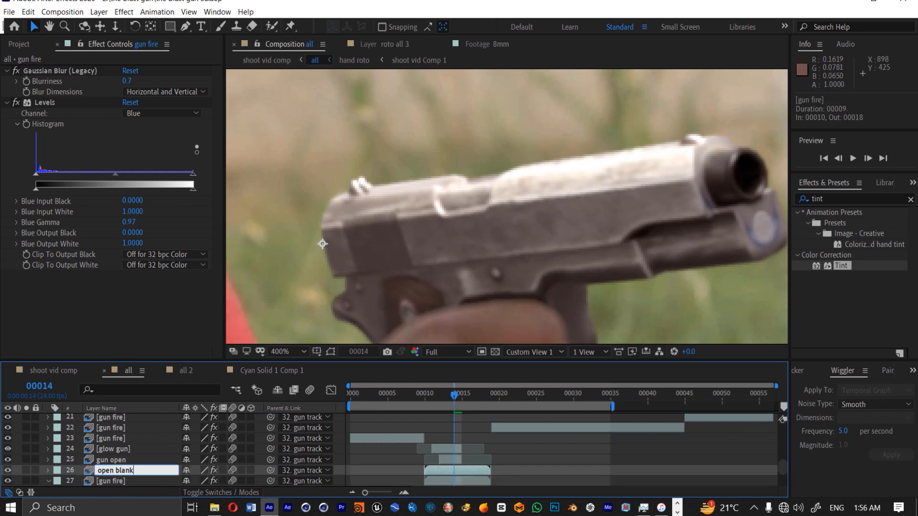
pyautogui.rightClick(472, 470)
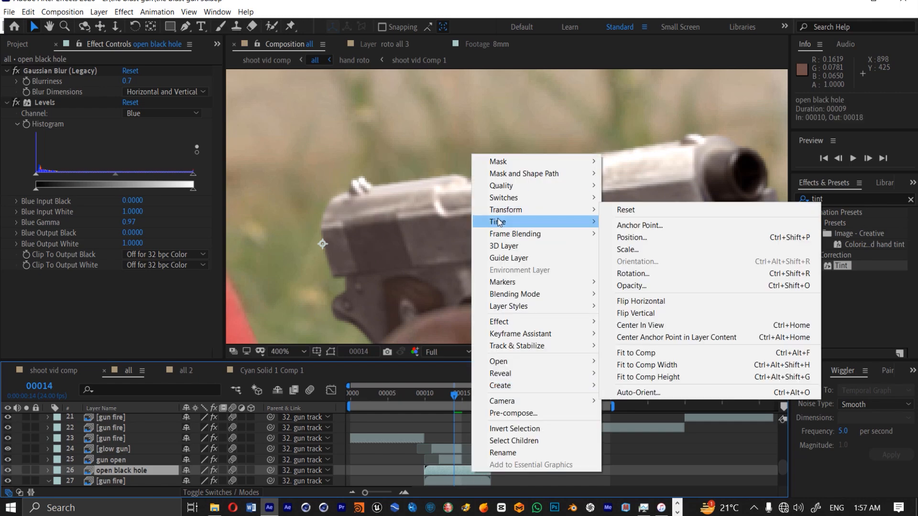
pyautogui.moveTo(498, 220)
pyautogui.click(626, 258)
# - Mask the dark muzzle hole on the open black hole layer, centre its anchor point, and move and enlarge the patch over the ejection port
pyautogui.click(200, 27)
pyautogui.click(186, 27)
pyautogui.click(752, 157)
pyautogui.click(740, 158)
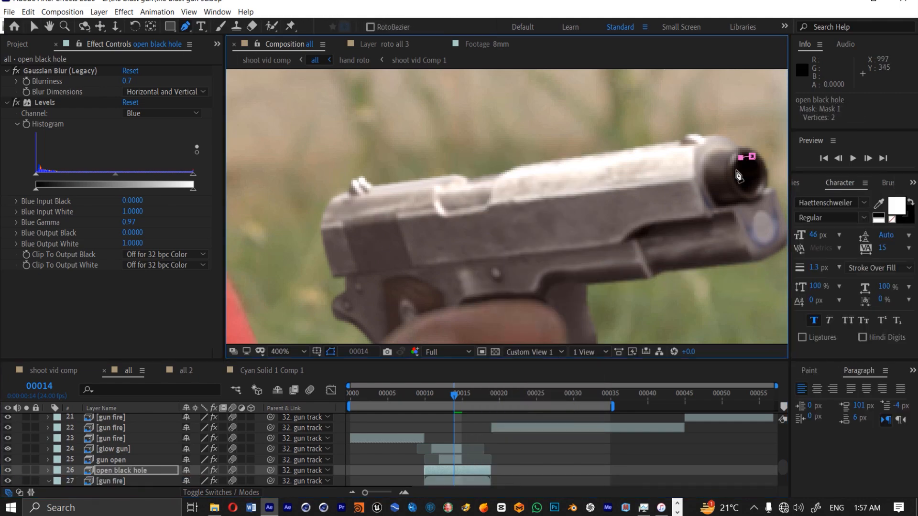
pyautogui.click(757, 185)
pyautogui.hotkey('ctrl', 'alt', 'Home')
pyautogui.moveTo(757, 184); pyautogui.dragTo(588, 197)
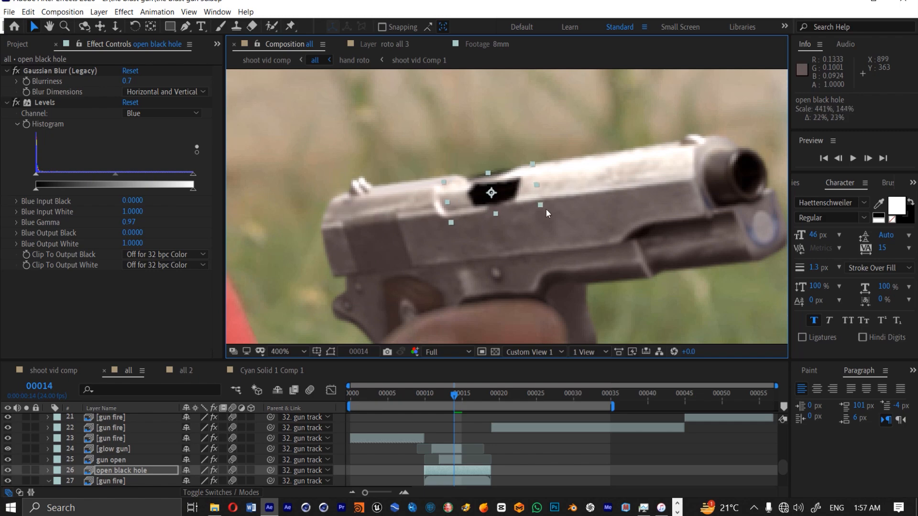
# - Check the ejection port across the neighbouring frames and trim the open black hole layer to frame 14 only
pyautogui.click(111, 460)
pyautogui.click(330, 352)
pyautogui.press('pageup')
pyautogui.press('pageup')
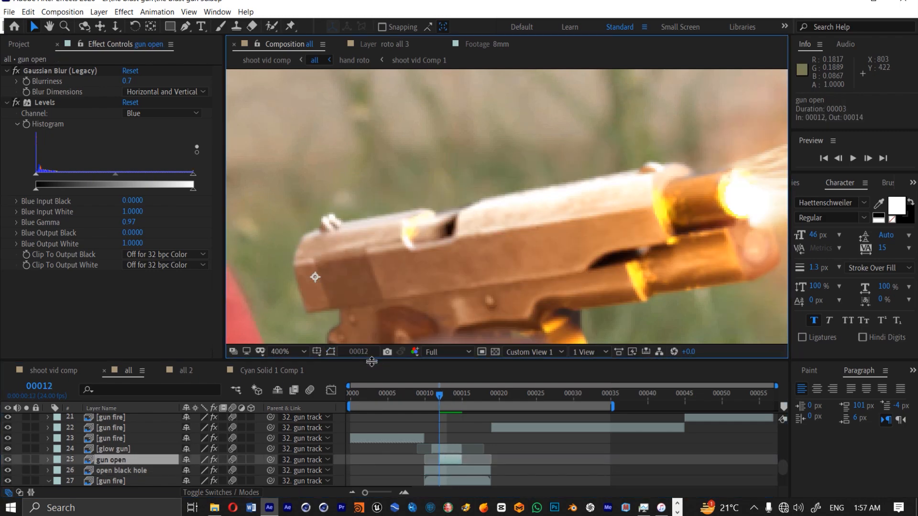
pyautogui.press('pagedown')
pyautogui.press('pagedown')
pyautogui.press('pagedown')
pyautogui.press('pageup')
pyautogui.press('pageup')
pyautogui.press('pageup')
pyautogui.moveTo(425, 473); pyautogui.dragTo(447, 474)
pyautogui.press('pagedown')
pyautogui.press('pagedown')
pyautogui.press('pagedown')
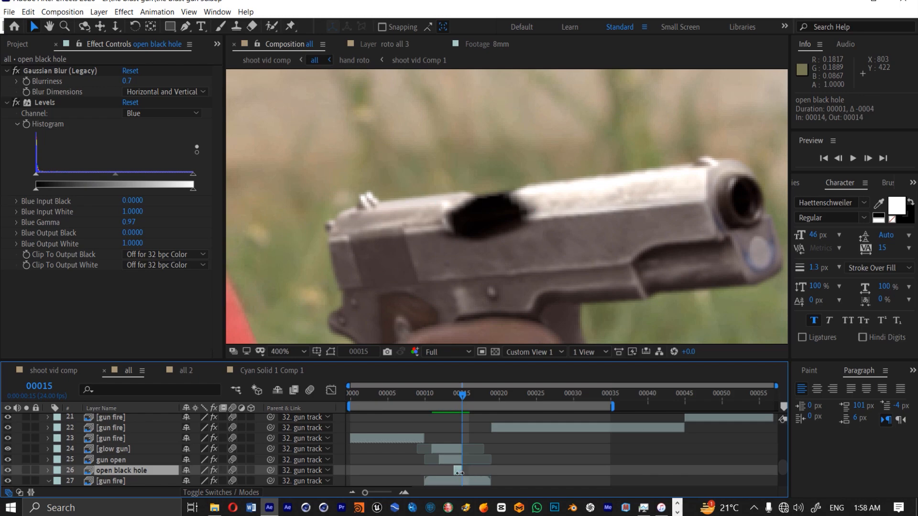
# - Extend the start of the open black hole layer to frame 13 and adjust its mask around the ejection port
pyautogui.press('pageup')
pyautogui.press('pageup')
pyautogui.press('pageup')
pyautogui.press('pagedown')
pyautogui.press('pageup')
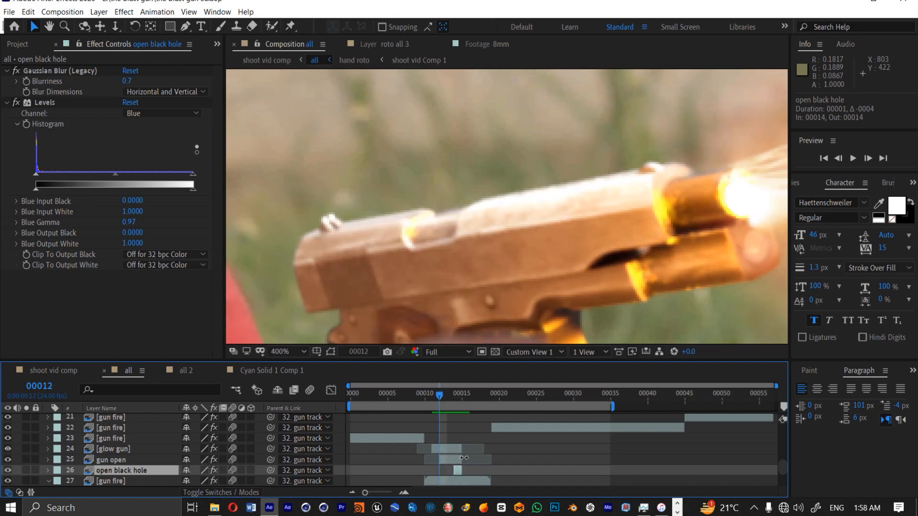
pyautogui.press('pagedown')
pyautogui.click(399, 209)
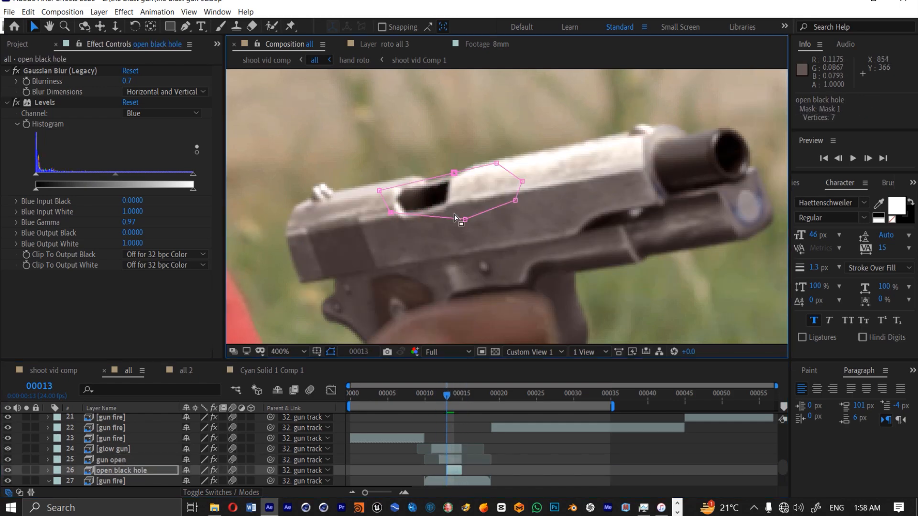
# - Examine the open ejection port frame by frame, set the work area to frames 10–17 and preview it
pyautogui.press('pagedown')
pyautogui.press('pagedown')
pyautogui.press('pageup')
pyautogui.press('pageup')
pyautogui.press('pageup')
pyautogui.press('pagedown')
pyautogui.press('pagedown')
pyautogui.press('pagedown')
pyautogui.press('pageup')
pyautogui.press('pageup')
pyautogui.press('pageup')
pyautogui.click(478, 396)
pyautogui.press('n')
pyautogui.click(425, 396)
pyautogui.press('b')
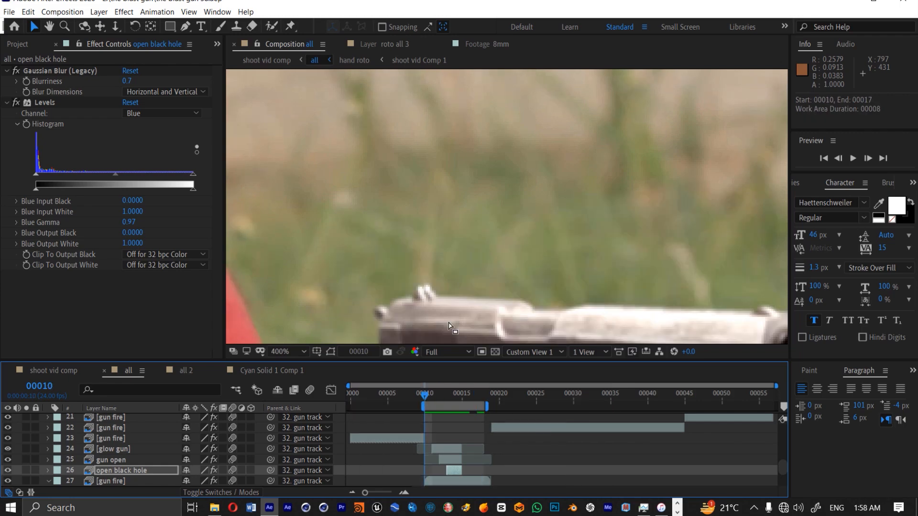
pyautogui.scroll(-1, 449, 326)
pyautogui.press('space')
# - Set the Mask Feather of the gun open layer's mask to 1.0 pixels and preview the result
pyautogui.click(449, 394)
pyautogui.click(449, 460)
pyautogui.click(331, 353)
pyautogui.press('f')
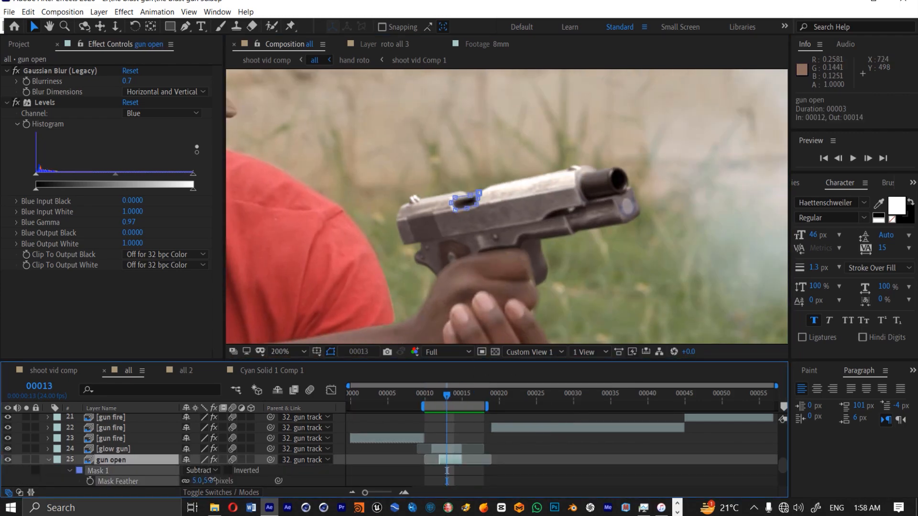
pyautogui.press('space')
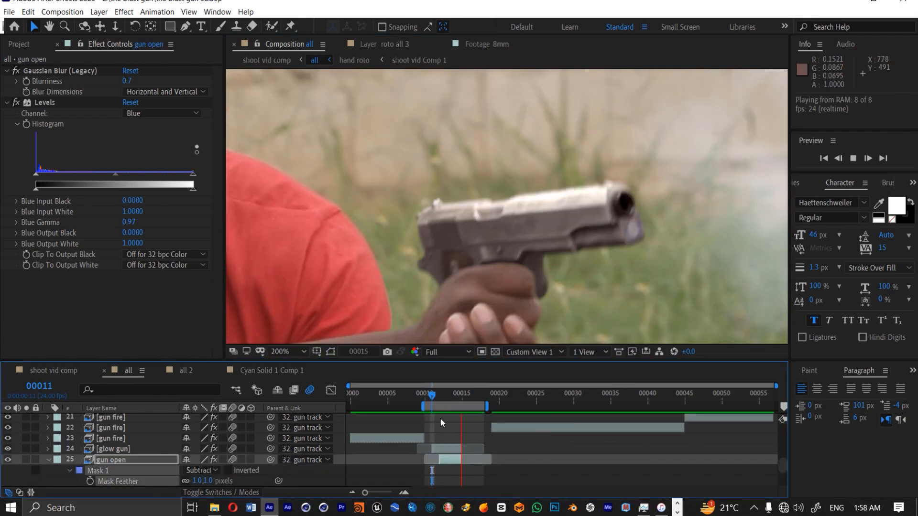
# - Review the shot and inspect the ejection port opening around frames 13 and 14 with the mask outlines displayed
pyautogui.scroll(4, 139, 442)
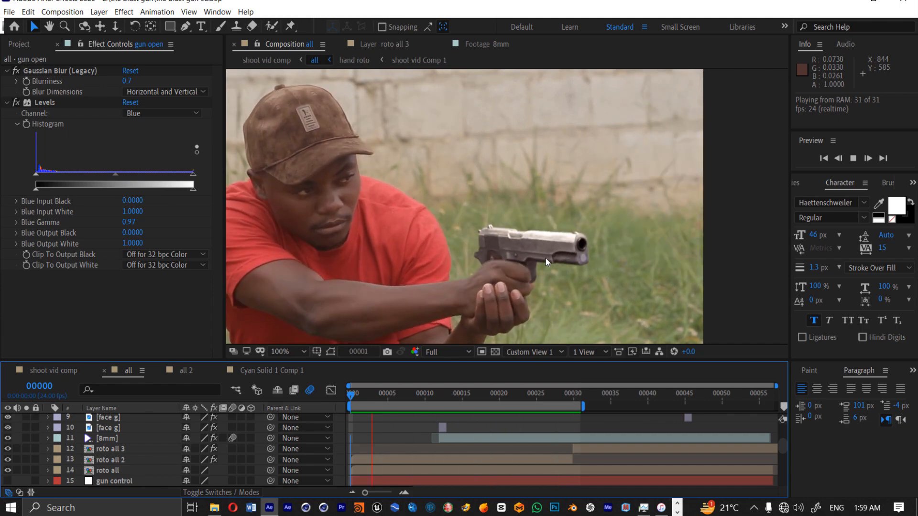
pyautogui.scroll(1, 546, 258)
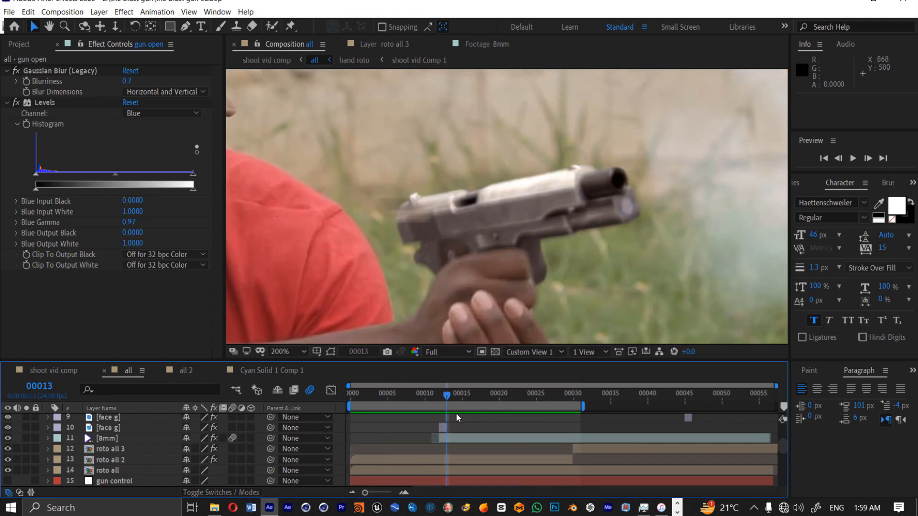
pyautogui.press('pagedown')
pyautogui.press('pageup')
pyautogui.press('pageup')
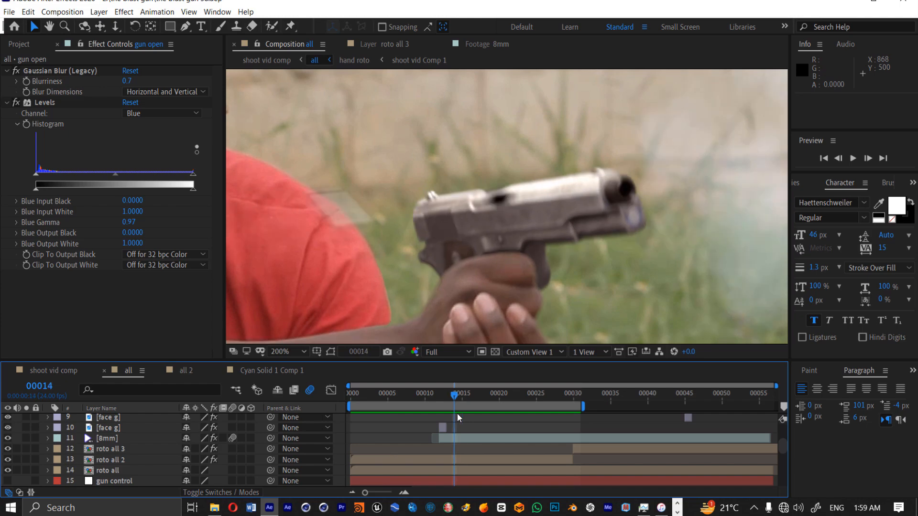
pyautogui.click(333, 352)
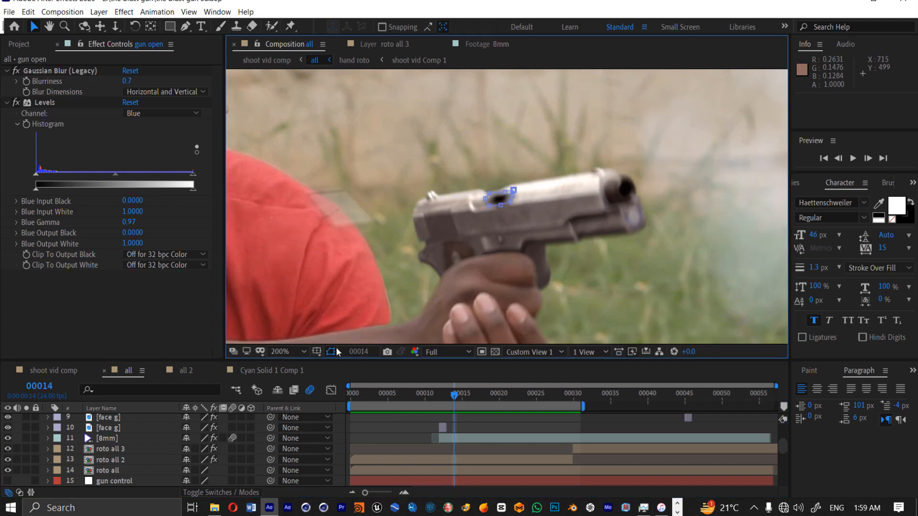
pyautogui.press('.')
pyautogui.press('.')
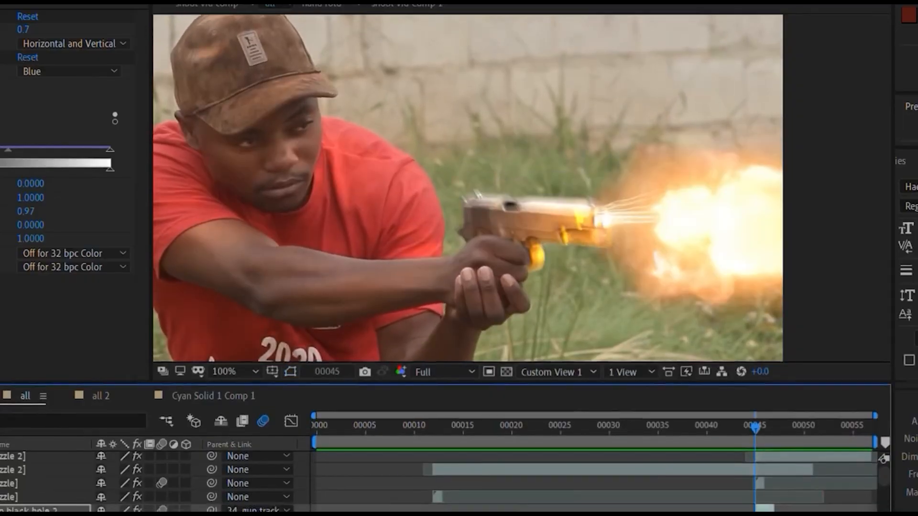
pyautogui.moveTo(459, 384)
pyautogui.mouseDown()
pyautogui.moveTo(459, 50)
pyautogui.moveTo(459, 391)
pyautogui.mouseUp()
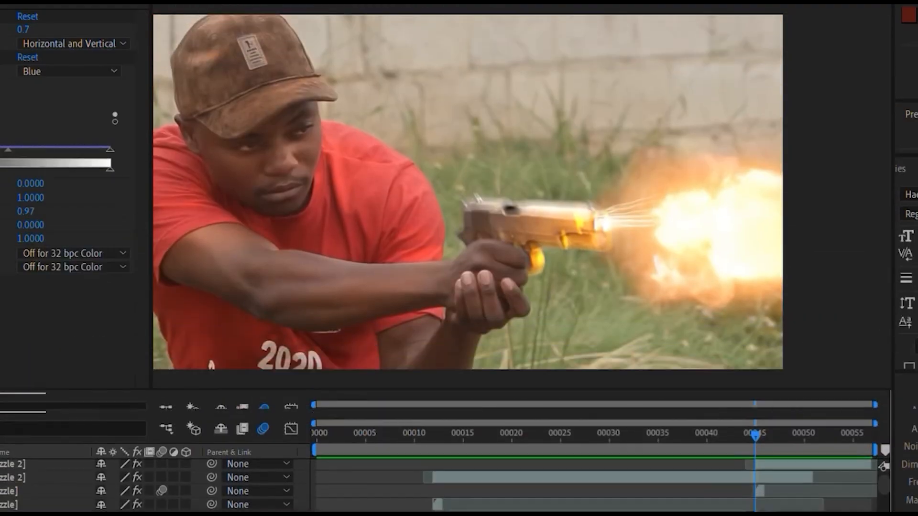